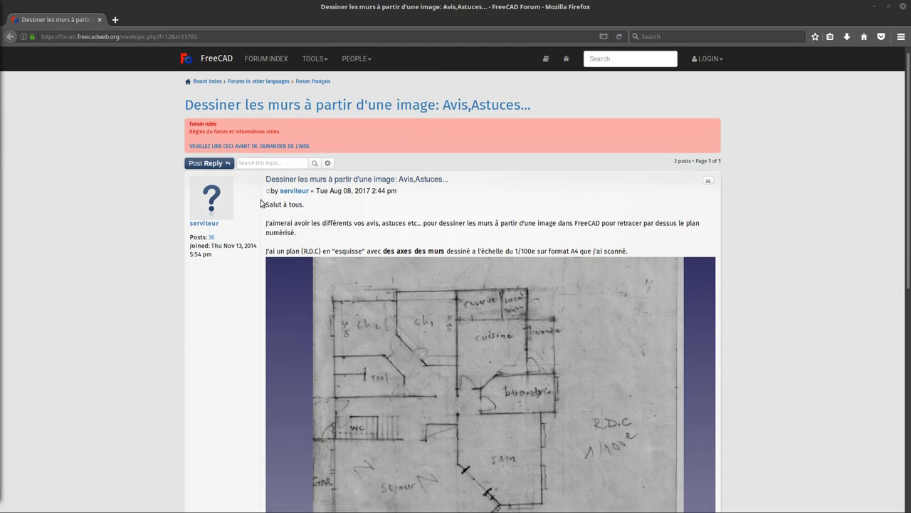
Download the thread's Rdc_Axe.fcstd attachment and open it in FreeCAD from Firefox's downloads list.
{"action": "scroll", "coordinate": [273, 205], "scroll_direction": "down", "scroll_amount": 2}
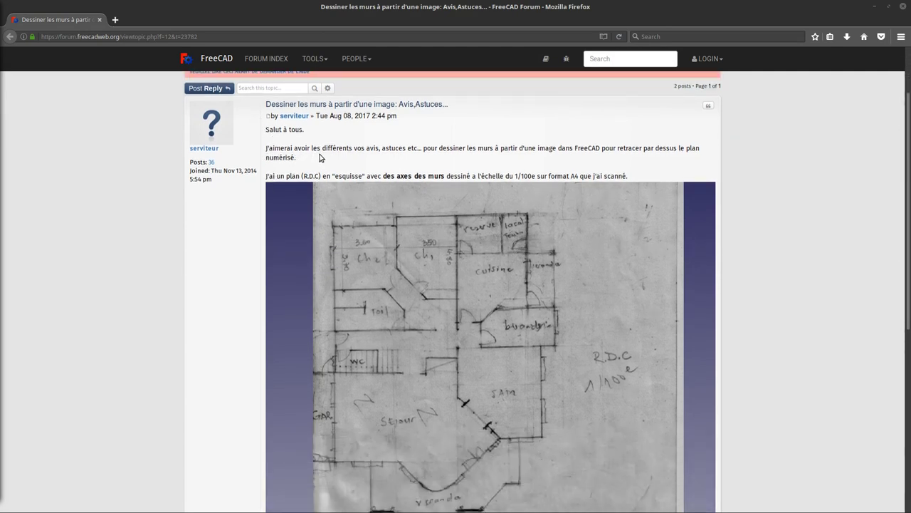
{"action": "scroll", "coordinate": [366, 193], "scroll_direction": "down", "scroll_amount": 2}
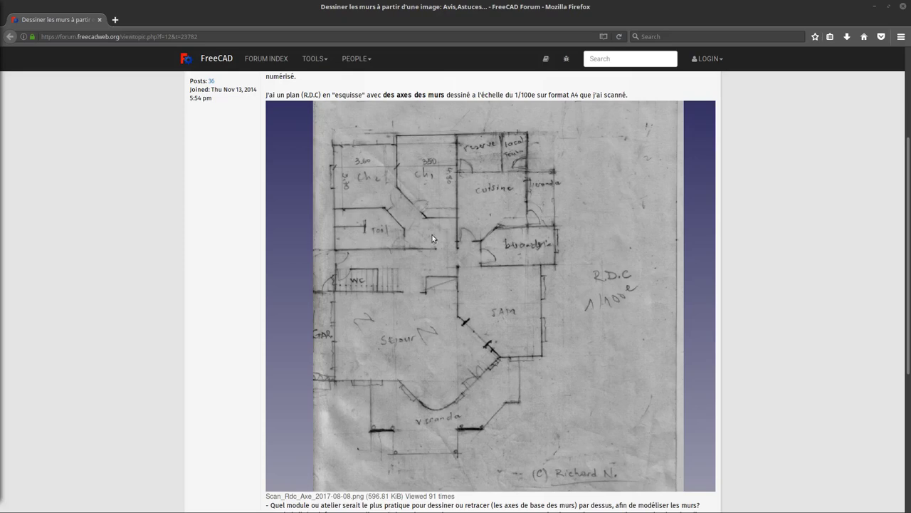
{"action": "scroll", "coordinate": [420, 241], "scroll_direction": "down", "scroll_amount": 2}
{"action": "scroll", "coordinate": [419, 242], "scroll_direction": "down", "scroll_amount": 2}
{"action": "scroll", "coordinate": [420, 241], "scroll_direction": "down", "scroll_amount": 2}
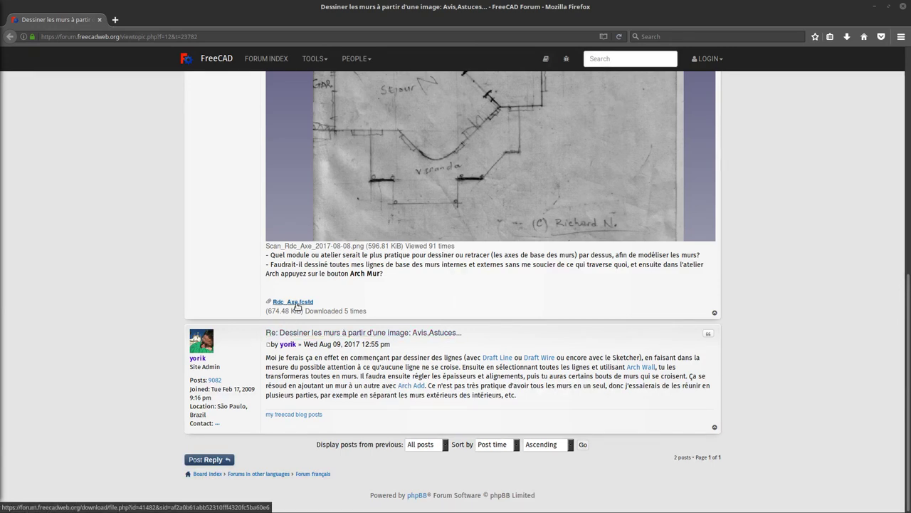
{"action": "left_click", "coordinate": [297, 303]}
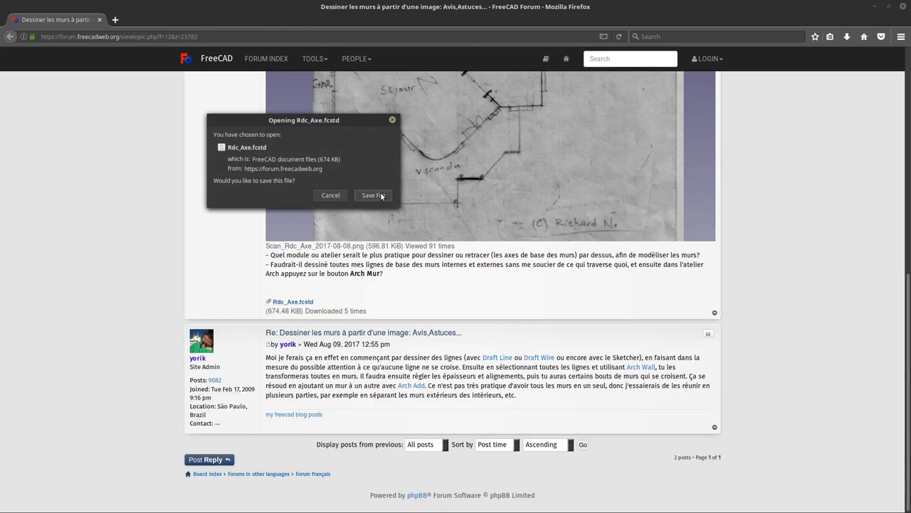
{"action": "left_click", "coordinate": [374, 196]}
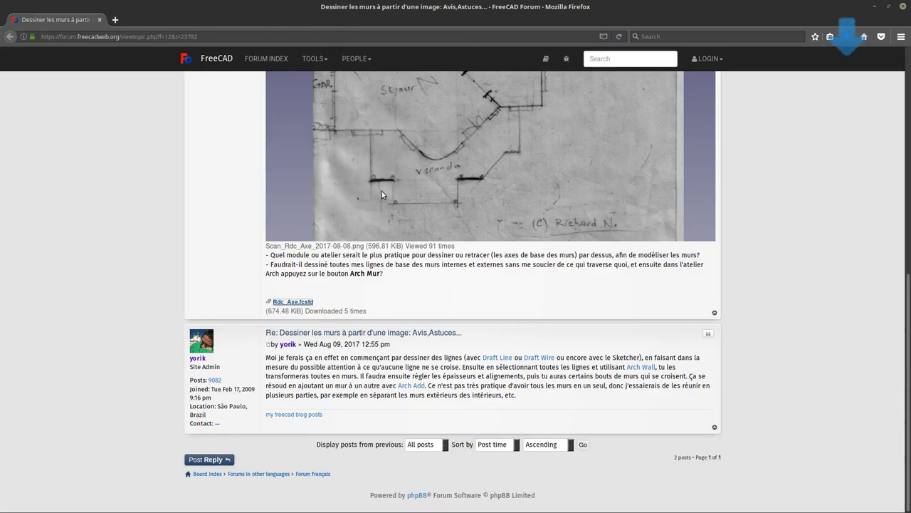
{"action": "left_click", "coordinate": [847, 36]}
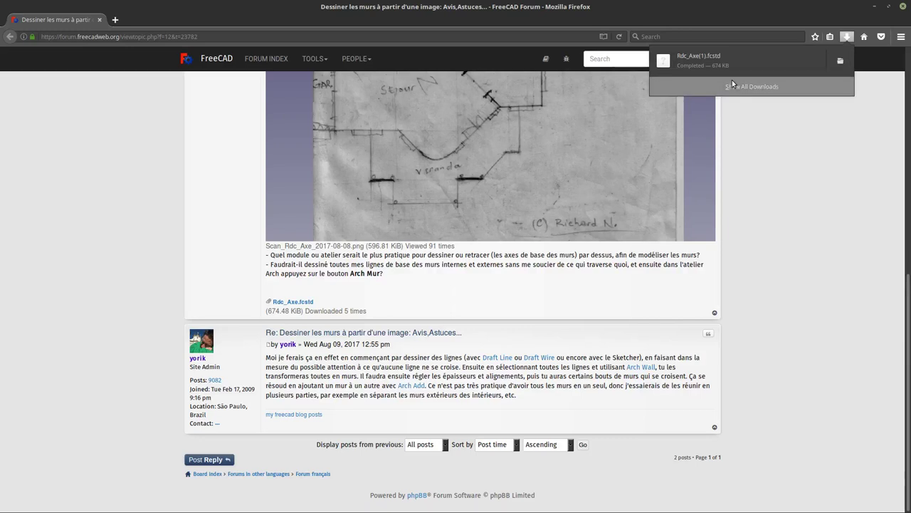
{"action": "mouse_move", "coordinate": [741, 61]}
{"action": "left_click", "coordinate": [697, 59]}
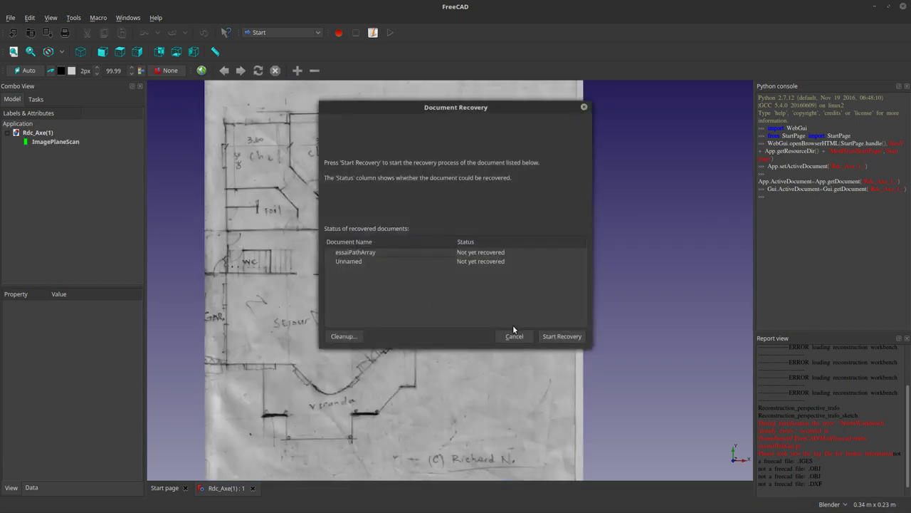
Dismiss the Document Recovery prompt.
{"action": "left_click", "coordinate": [514, 337]}
{"action": "scroll", "coordinate": [462, 374], "scroll_direction": "down", "scroll_amount": 3}
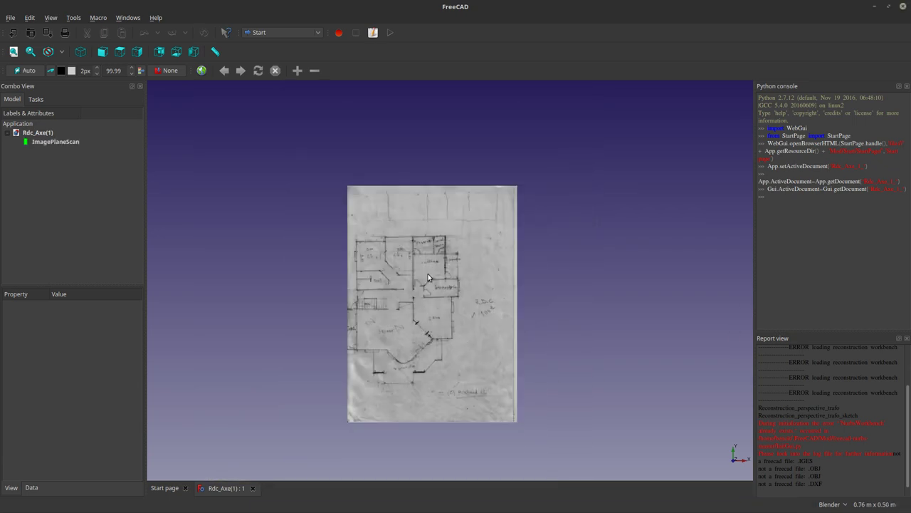
{"action": "scroll", "coordinate": [400, 225], "scroll_direction": "up", "scroll_amount": 3}
{"action": "scroll", "coordinate": [393, 250], "scroll_direction": "up", "scroll_amount": 3}
{"action": "scroll", "coordinate": [326, 250], "scroll_direction": "down", "scroll_amount": 4}
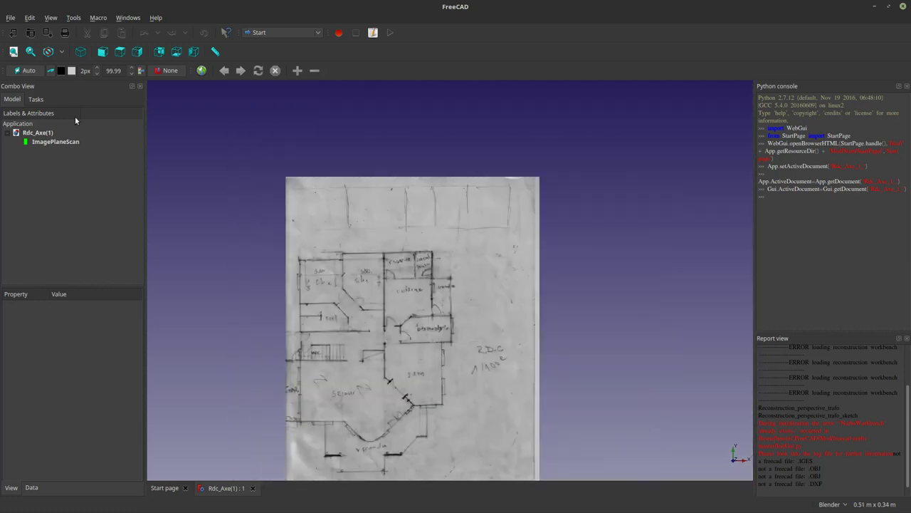
Select ImagePlaneScan and switch to the Arch workbench.
{"action": "left_click", "coordinate": [57, 142]}
{"action": "left_click", "coordinate": [282, 32]}
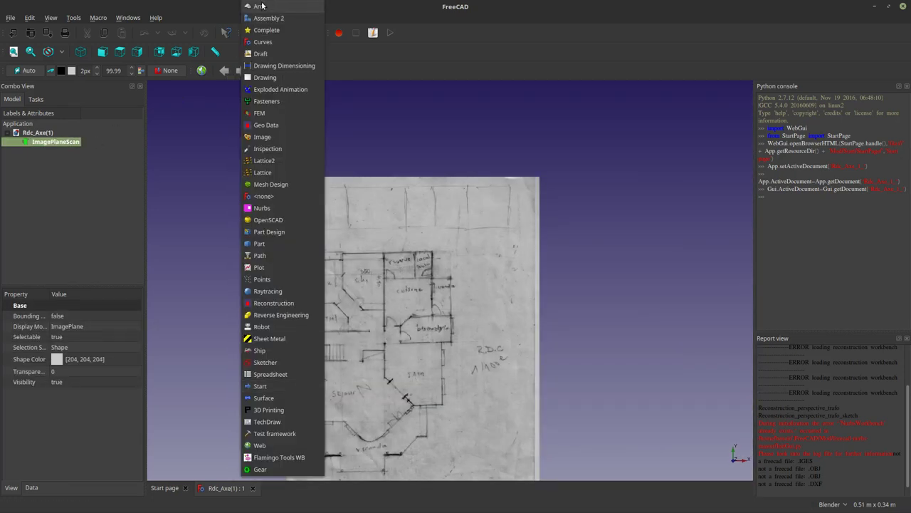
{"action": "left_click", "coordinate": [326, 101]}
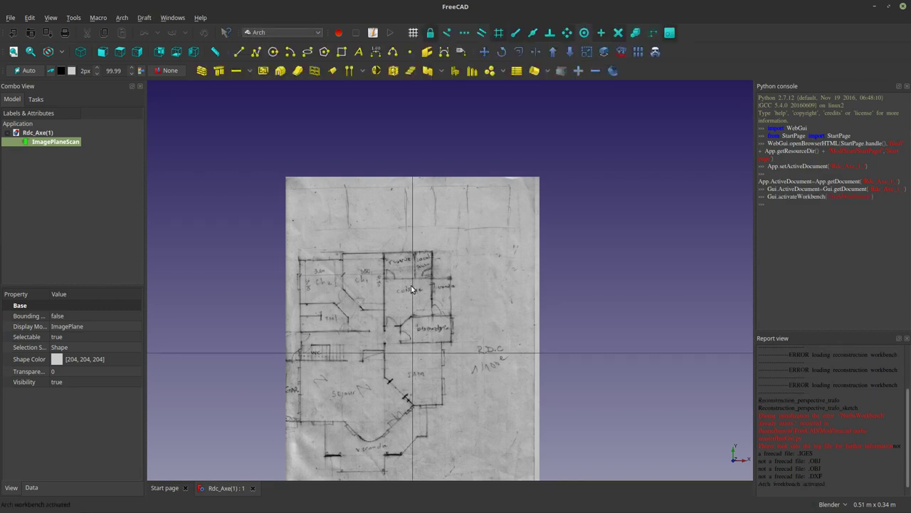
View the plan from the top, zoom onto the upper-left rooms, and start a Draft Line.
{"action": "middle_click_drag", "start_coordinate": [427, 425], "coordinate": [300, 269]}
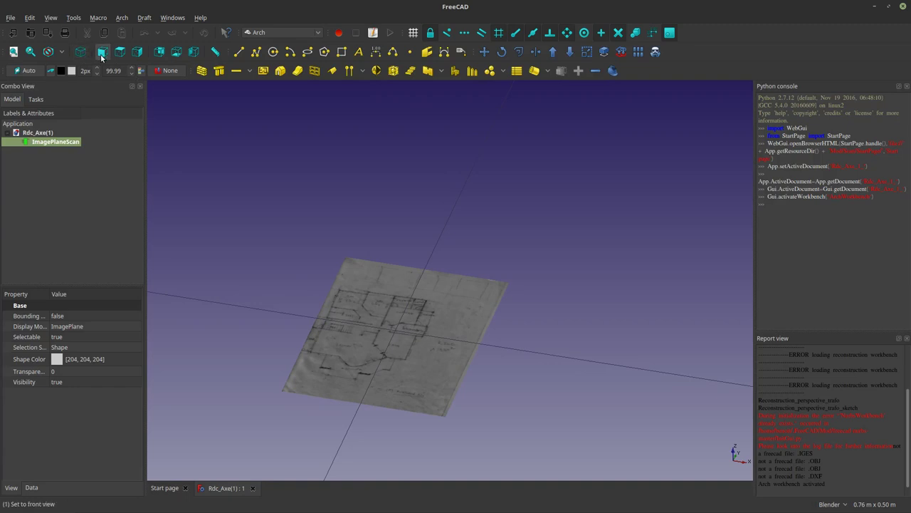
{"action": "left_click", "coordinate": [118, 52]}
{"action": "scroll", "coordinate": [378, 298], "scroll_direction": "up", "scroll_amount": 3}
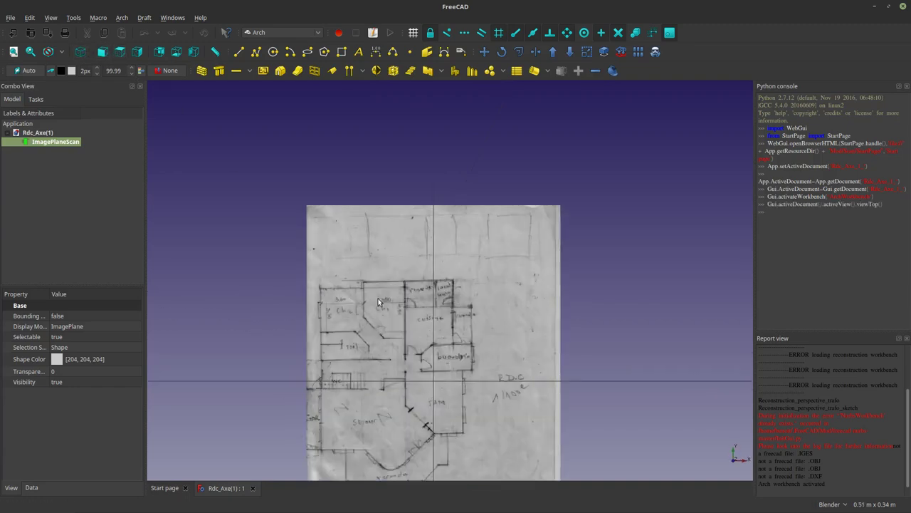
{"action": "scroll", "coordinate": [288, 258], "scroll_direction": "up", "scroll_amount": 3}
{"action": "scroll", "coordinate": [328, 327], "scroll_direction": "up", "scroll_amount": 2}
{"action": "scroll", "coordinate": [299, 276], "scroll_direction": "down", "scroll_amount": 3}
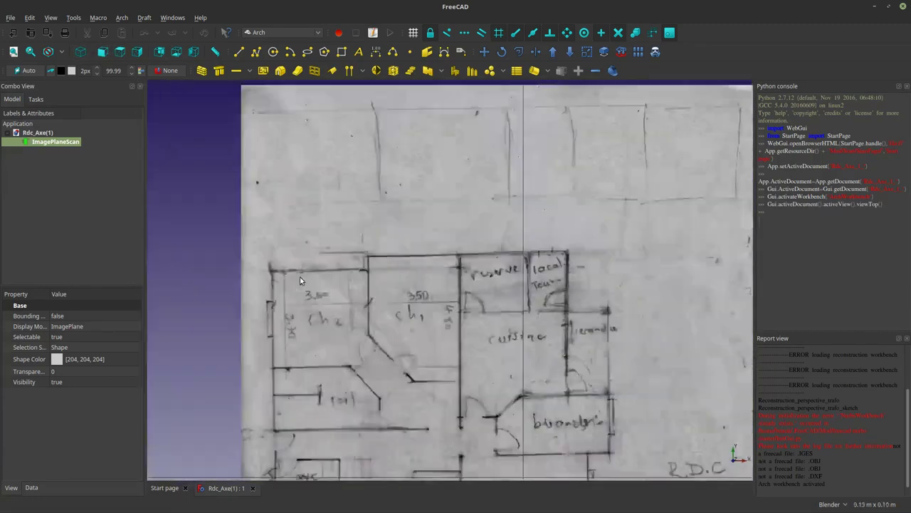
{"action": "scroll", "coordinate": [311, 272], "scroll_direction": "down", "scroll_amount": 1}
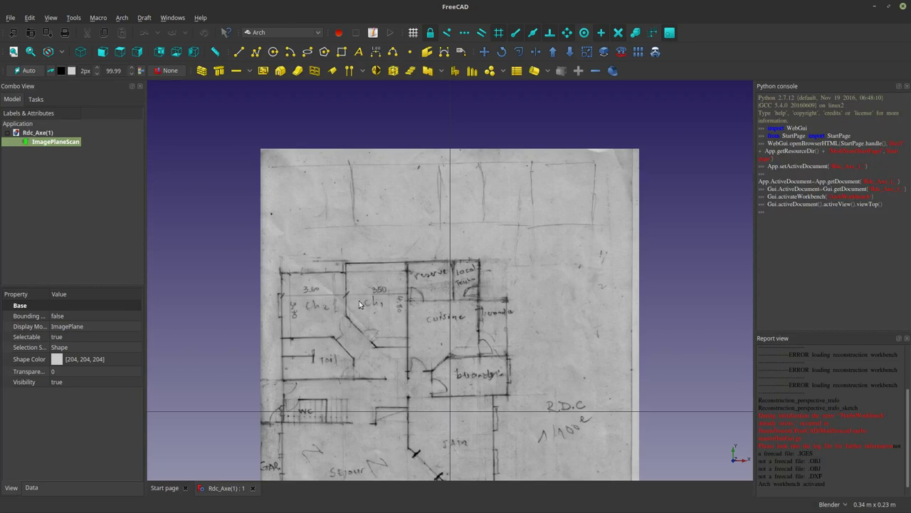
{"action": "scroll", "coordinate": [360, 302], "scroll_direction": "up", "scroll_amount": 2}
{"action": "scroll", "coordinate": [439, 276], "scroll_direction": "down", "scroll_amount": 4}
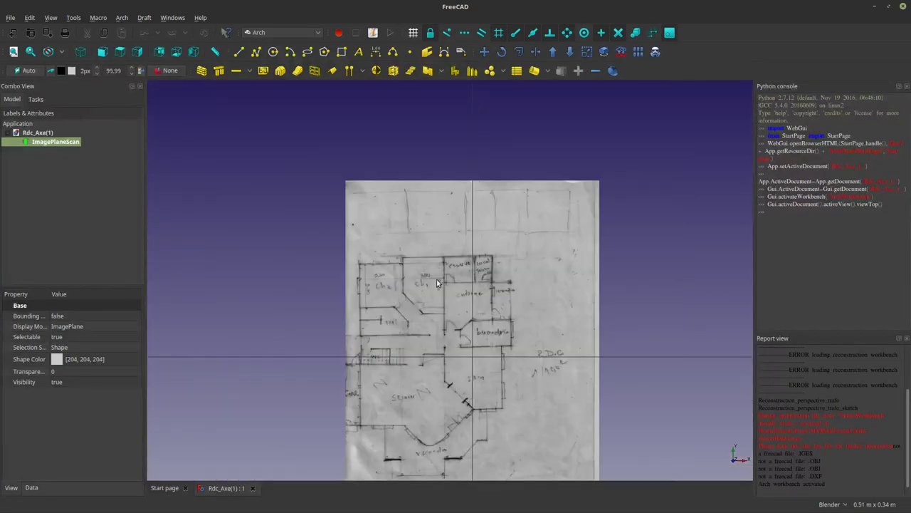
{"action": "scroll", "coordinate": [431, 271], "scroll_direction": "up", "scroll_amount": 2}
{"action": "scroll", "coordinate": [426, 262], "scroll_direction": "up", "scroll_amount": 2}
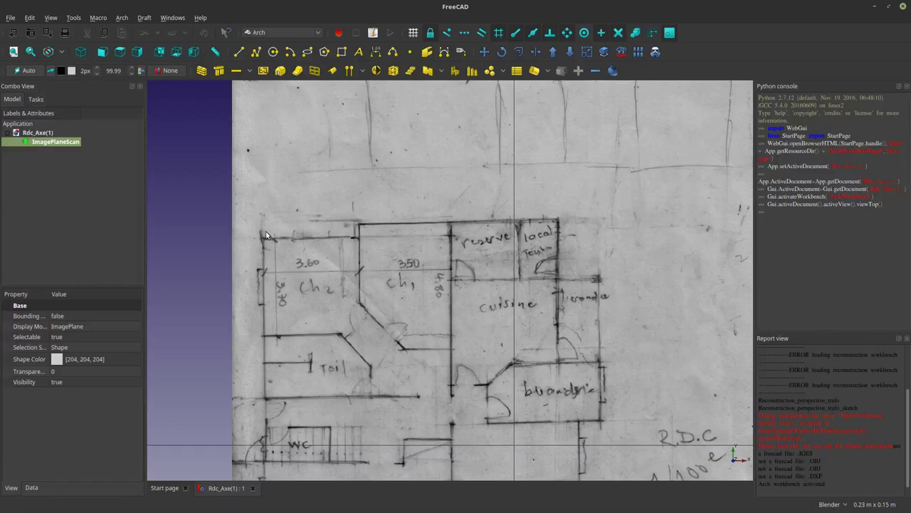
{"action": "scroll", "coordinate": [281, 234], "scroll_direction": "up", "scroll_amount": 1}
{"action": "scroll", "coordinate": [274, 245], "scroll_direction": "up", "scroll_amount": 1}
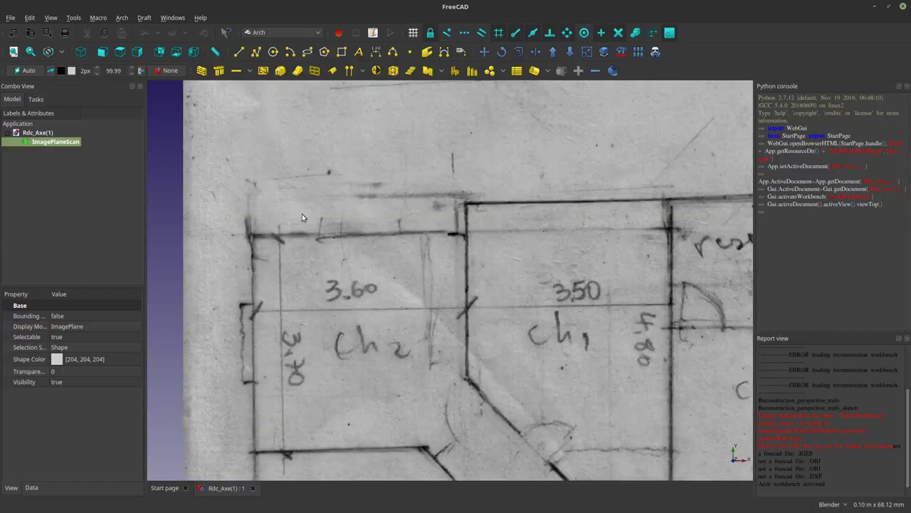
{"action": "left_click", "coordinate": [240, 51]}
Draw a line along ch2's top wall from its left corner to the ch1 wall.
{"action": "scroll", "coordinate": [263, 244], "scroll_direction": "up", "scroll_amount": 2}
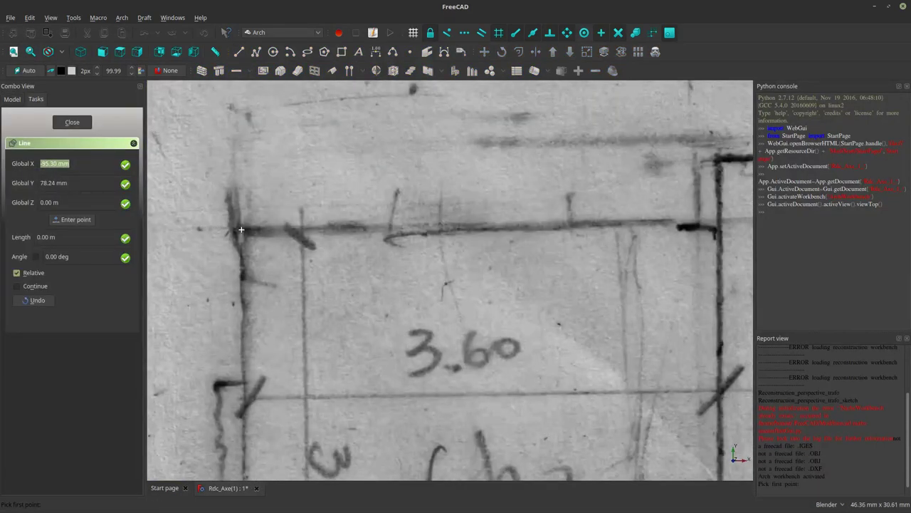
{"action": "left_click", "coordinate": [241, 229]}
{"action": "scroll", "coordinate": [241, 229], "scroll_direction": "down", "scroll_amount": 2}
{"action": "scroll", "coordinate": [460, 226], "scroll_direction": "up", "scroll_amount": 2}
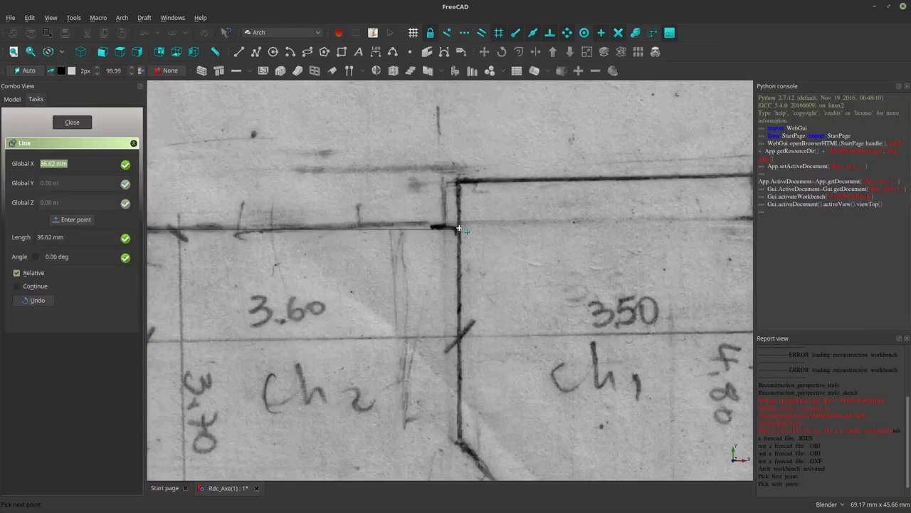
{"action": "left_click", "coordinate": [459, 229]}
{"action": "scroll", "coordinate": [472, 259], "scroll_direction": "down", "scroll_amount": 2}
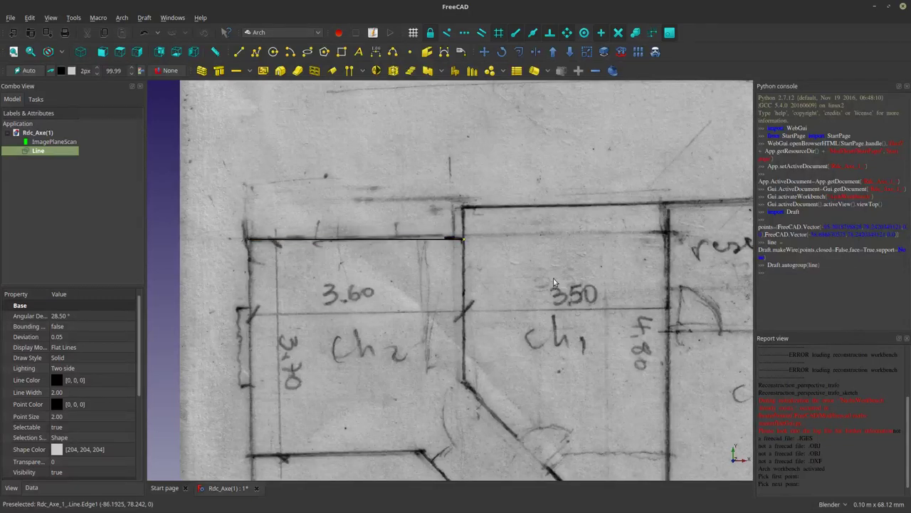
{"action": "scroll", "coordinate": [492, 320], "scroll_direction": "down", "scroll_amount": 2}
{"action": "scroll", "coordinate": [392, 254], "scroll_direction": "down", "scroll_amount": 2}
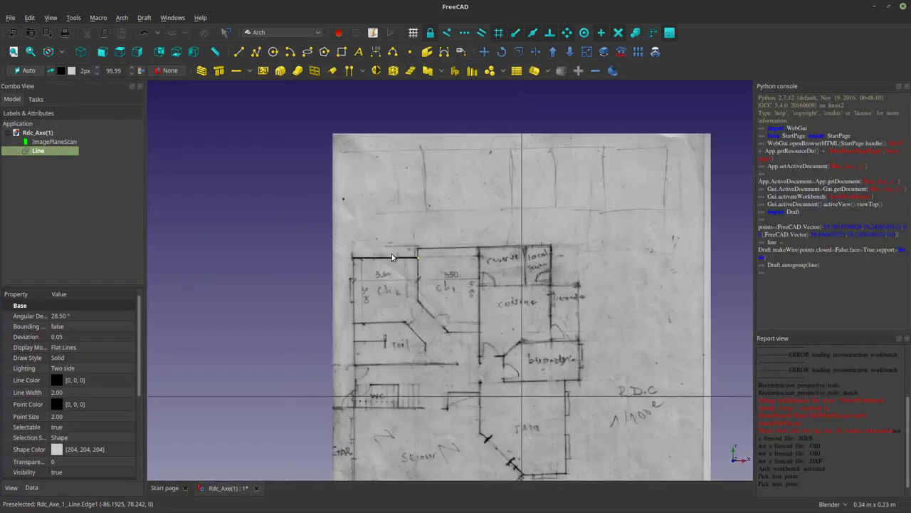
{"action": "scroll", "coordinate": [445, 425], "scroll_direction": "down", "scroll_amount": 2}
{"action": "scroll", "coordinate": [394, 454], "scroll_direction": "up", "scroll_amount": 2}
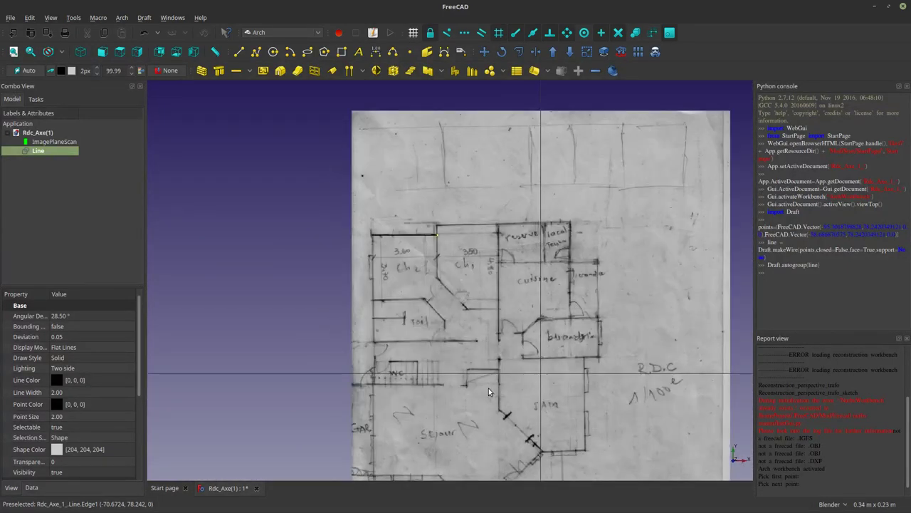
{"action": "scroll", "coordinate": [385, 256], "scroll_direction": "up", "scroll_amount": 1}
{"action": "scroll", "coordinate": [352, 185], "scroll_direction": "up", "scroll_amount": 1}
{"action": "scroll", "coordinate": [351, 189], "scroll_direction": "up", "scroll_amount": 1}
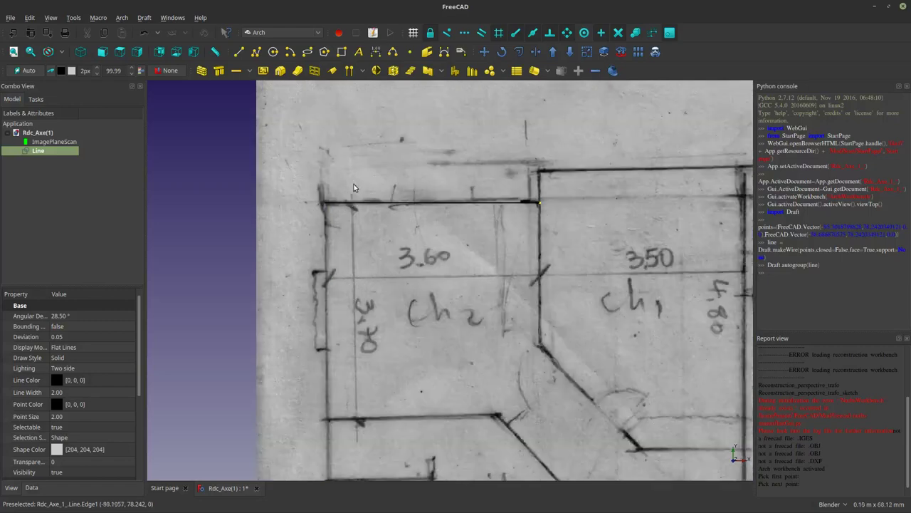
{"action": "scroll", "coordinate": [353, 203], "scroll_direction": "up", "scroll_amount": 1}
{"action": "scroll", "coordinate": [377, 229], "scroll_direction": "down", "scroll_amount": 3}
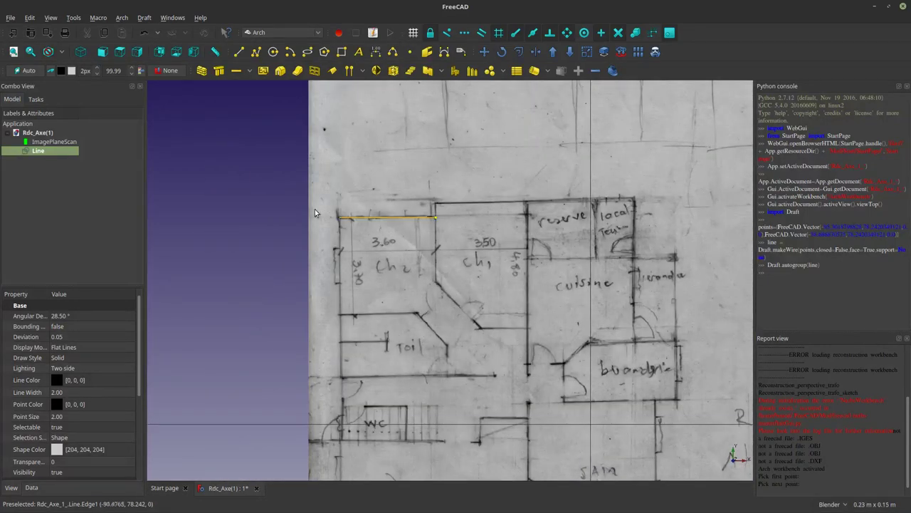
{"action": "scroll", "coordinate": [433, 254], "scroll_direction": "up", "scroll_amount": 1}
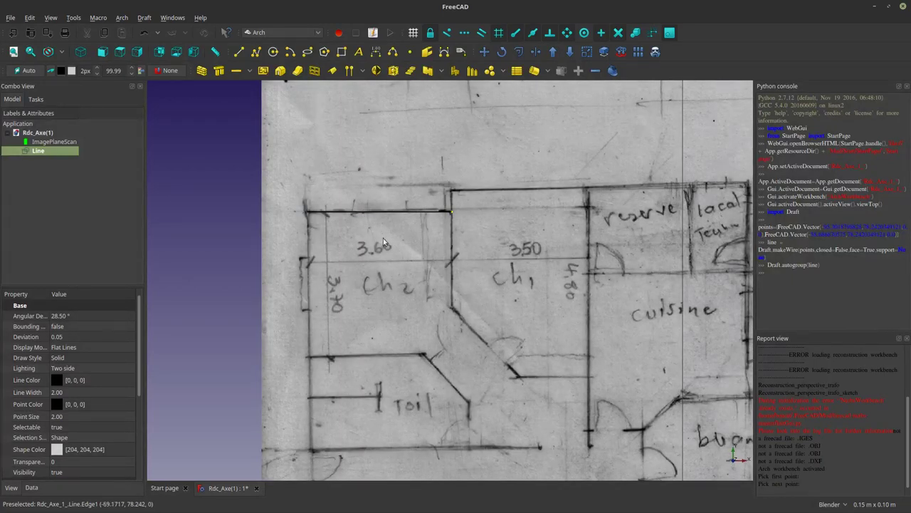
{"action": "scroll", "coordinate": [352, 196], "scroll_direction": "up", "scroll_amount": 4}
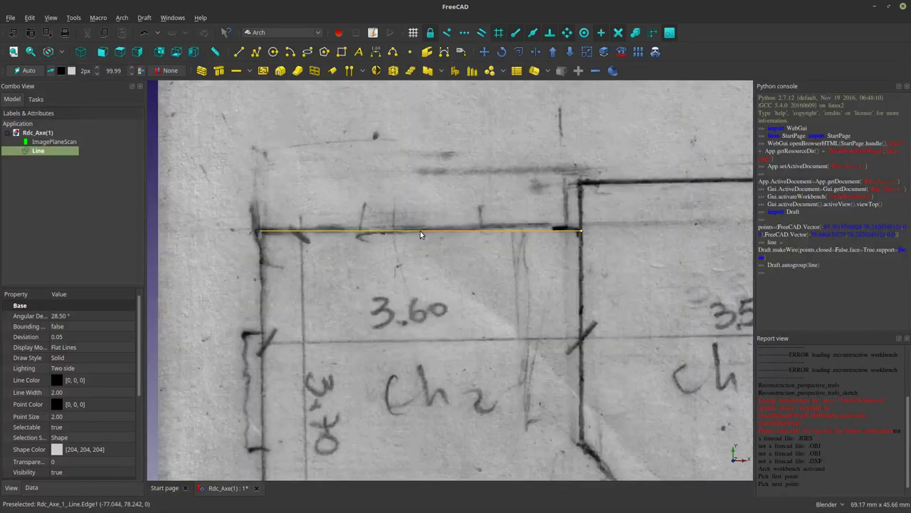
Set the wall line's Length property to 36.00 mm.
{"action": "left_click", "coordinate": [32, 488]}
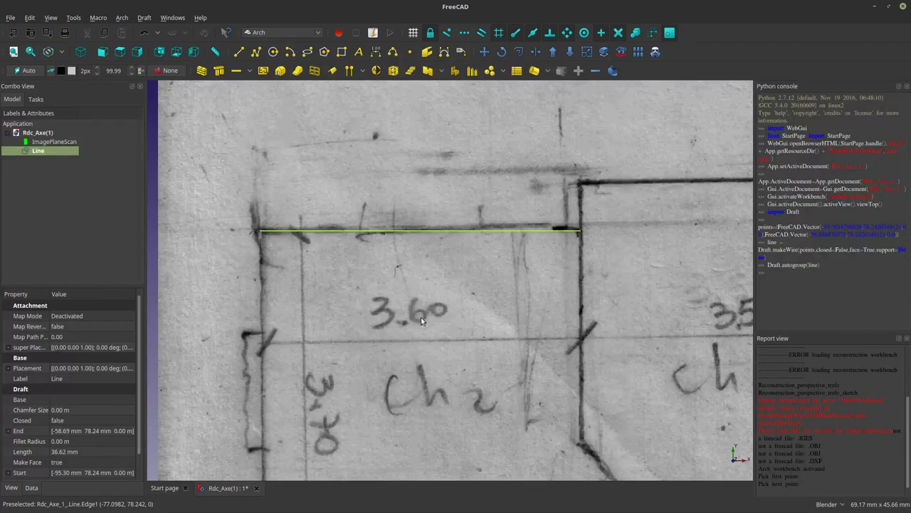
{"action": "left_click", "coordinate": [71, 453]}
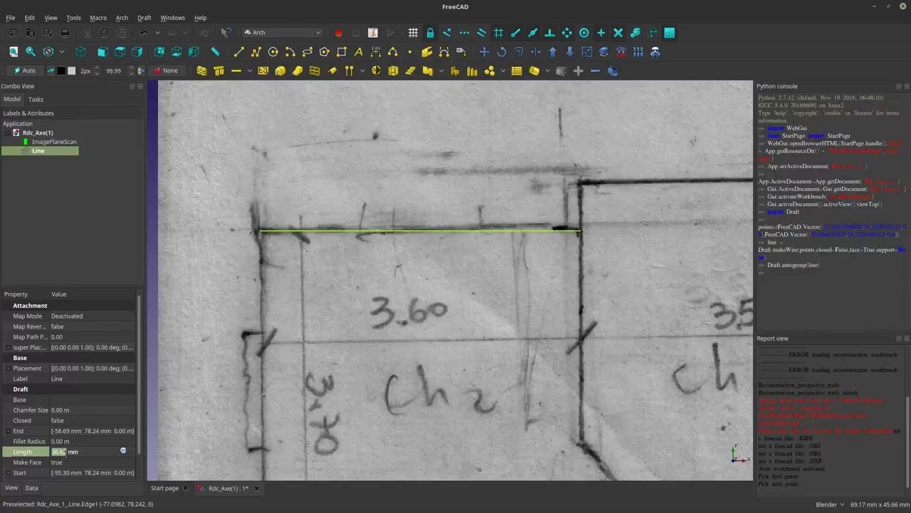
{"action": "key", "text": "Return"}
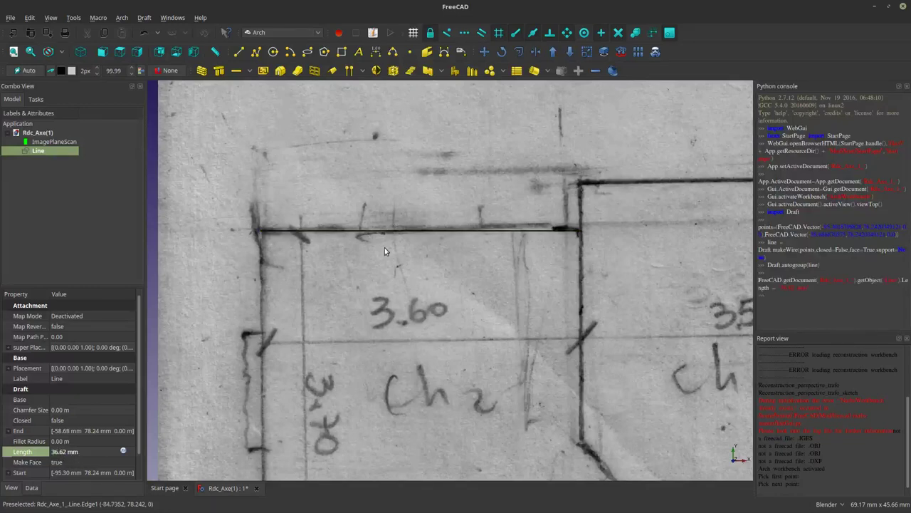
{"action": "scroll", "coordinate": [384, 251], "scroll_direction": "down", "scroll_amount": 5}
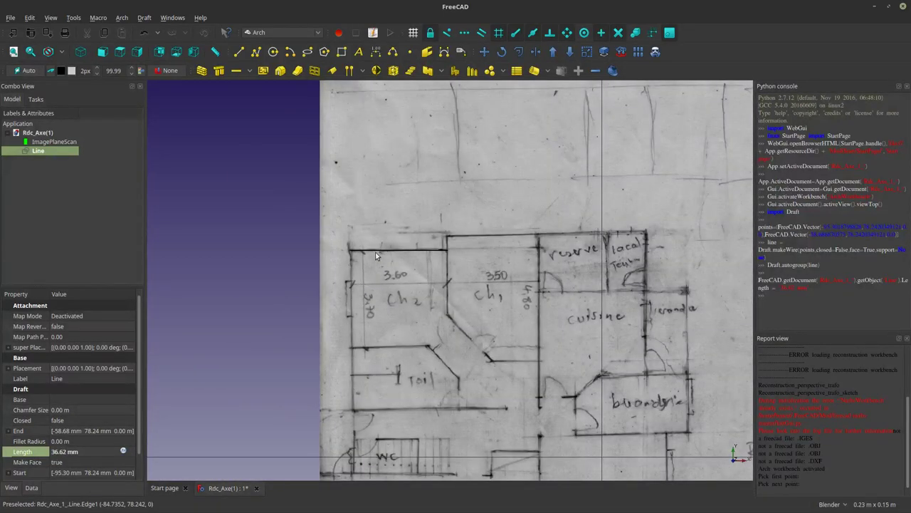
{"action": "scroll", "coordinate": [372, 267], "scroll_direction": "up", "scroll_amount": 4}
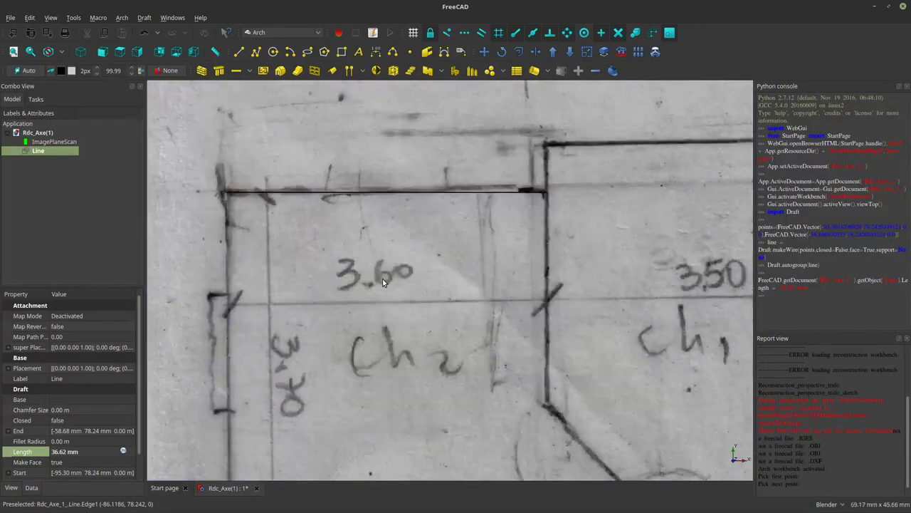
{"action": "scroll", "coordinate": [382, 278], "scroll_direction": "up", "scroll_amount": 3}
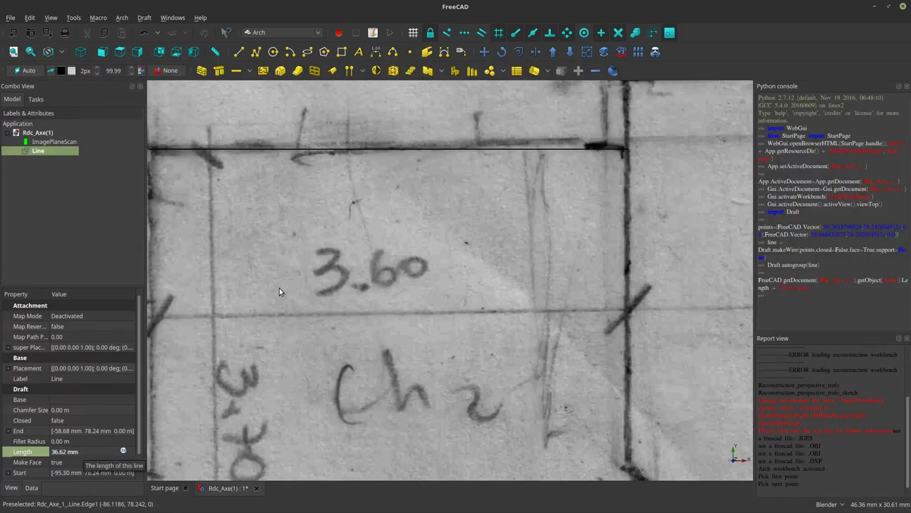
{"action": "scroll", "coordinate": [354, 303], "scroll_direction": "down", "scroll_amount": 7}
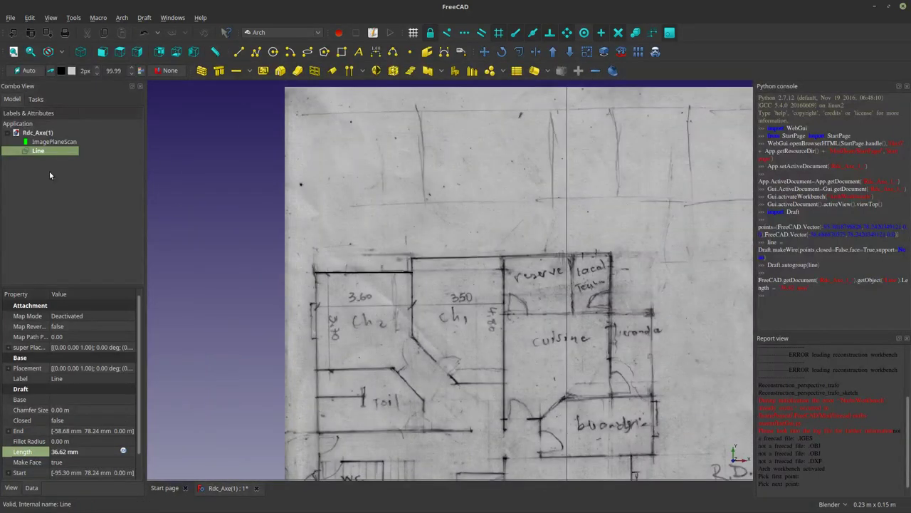
{"action": "left_click", "coordinate": [66, 143], "text": "ctrl"}
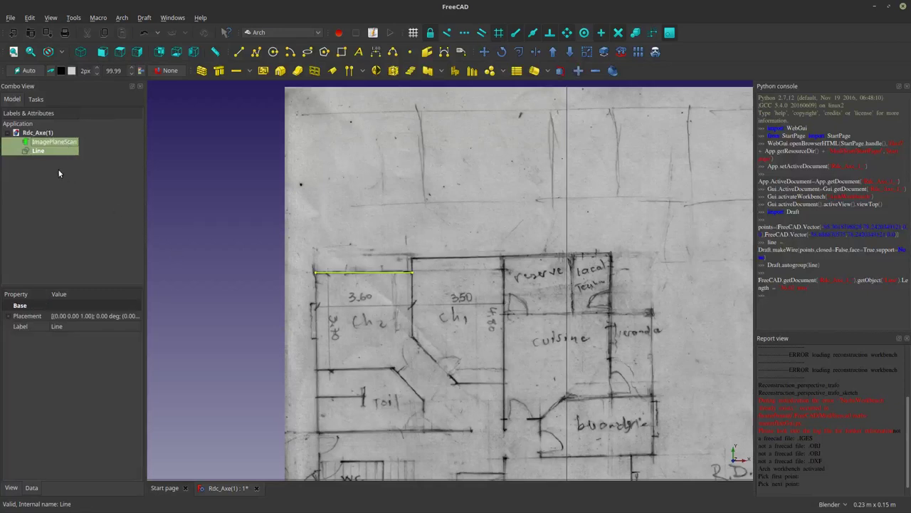
{"action": "left_click", "coordinate": [51, 153]}
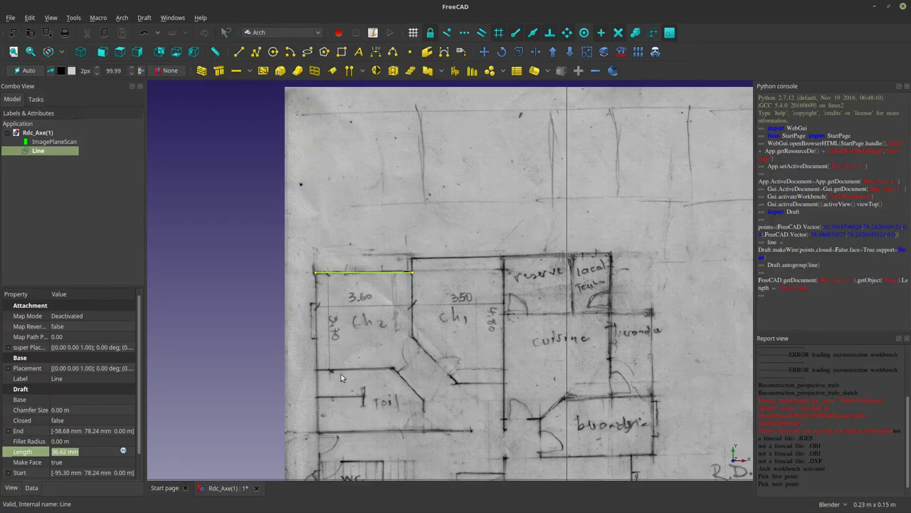
{"action": "scroll", "coordinate": [362, 310], "scroll_direction": "up", "scroll_amount": 3}
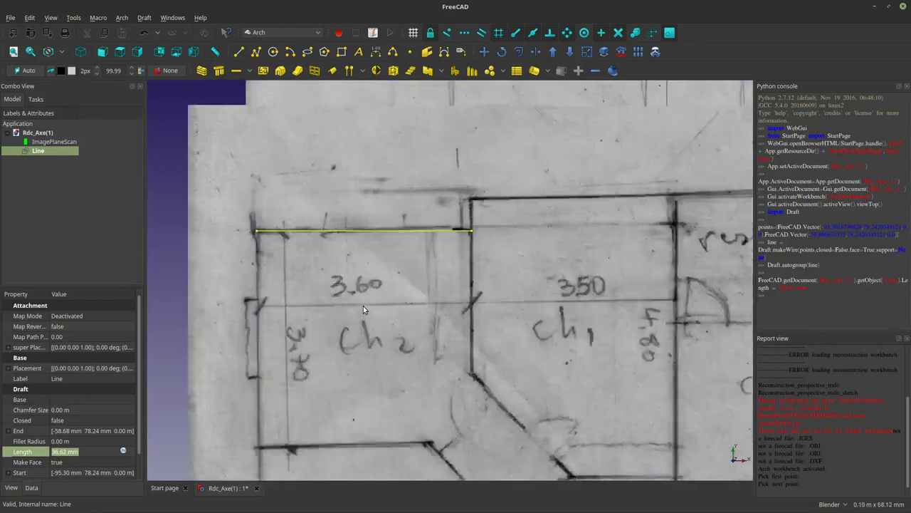
{"action": "scroll", "coordinate": [363, 305], "scroll_direction": "up", "scroll_amount": 3}
{"action": "key", "text": "Return"}
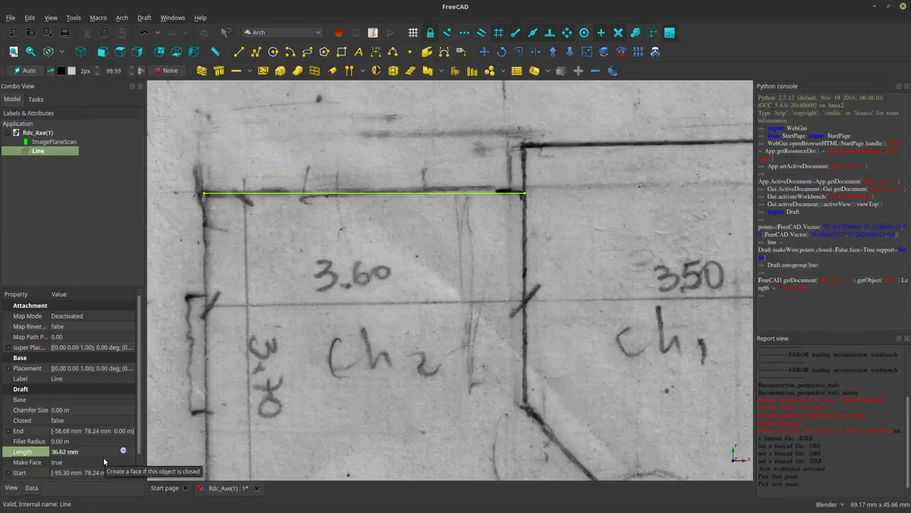
{"action": "type", "text": "36.0"}
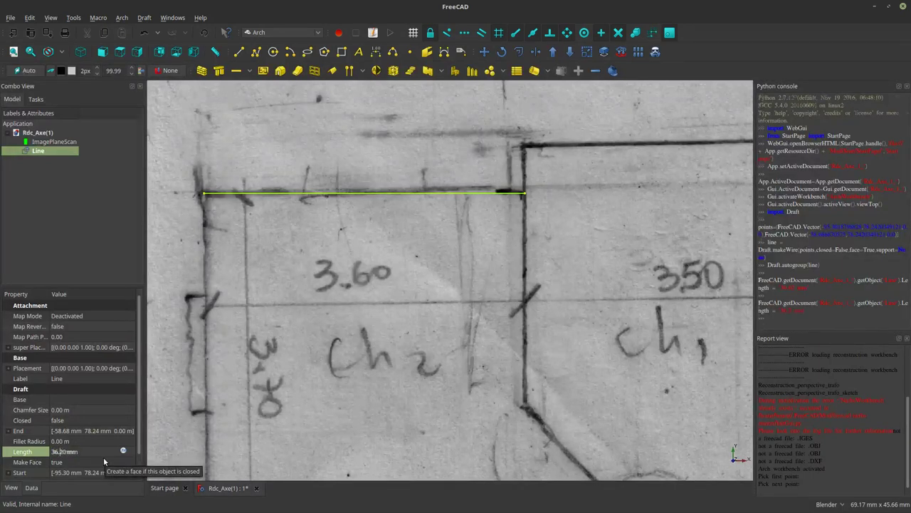
{"action": "key", "text": "Return"}
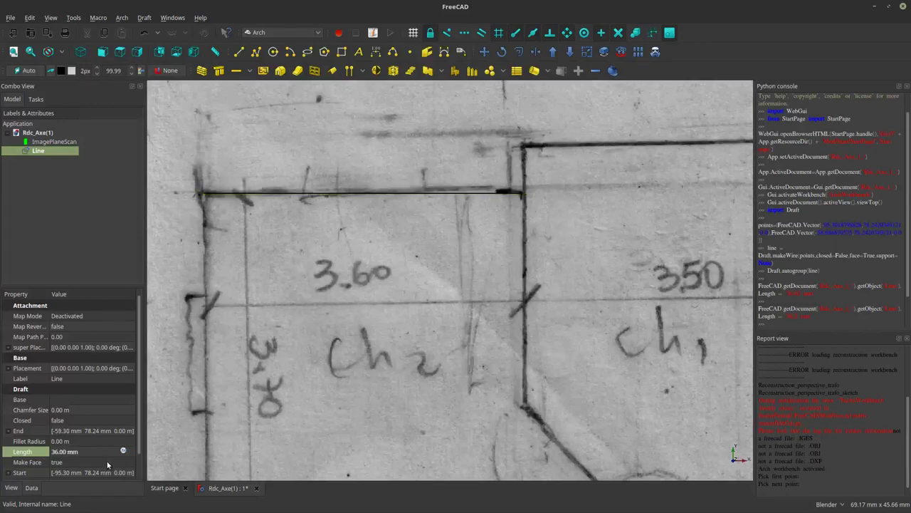
Select the traced wall line together with the ImagePlaneScan image.
{"action": "left_click", "coordinate": [287, 194]}
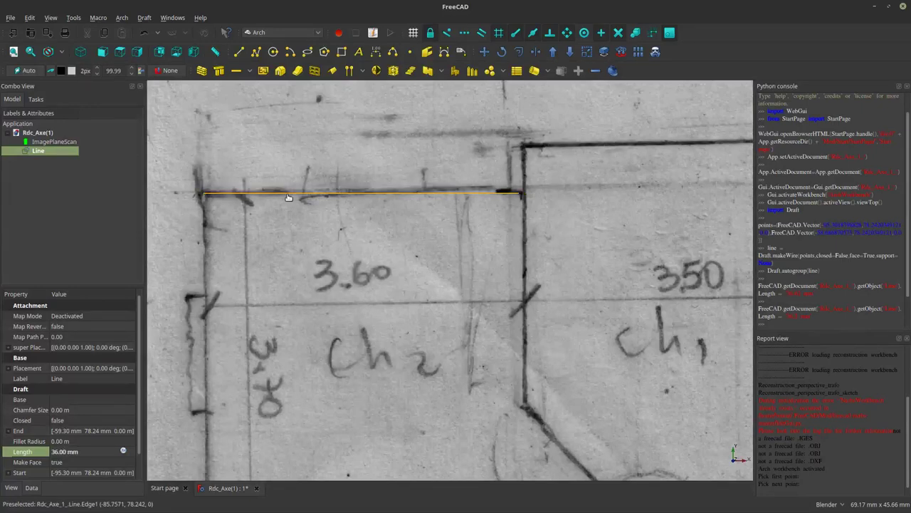
{"action": "scroll", "coordinate": [351, 290], "scroll_direction": "down", "scroll_amount": 4}
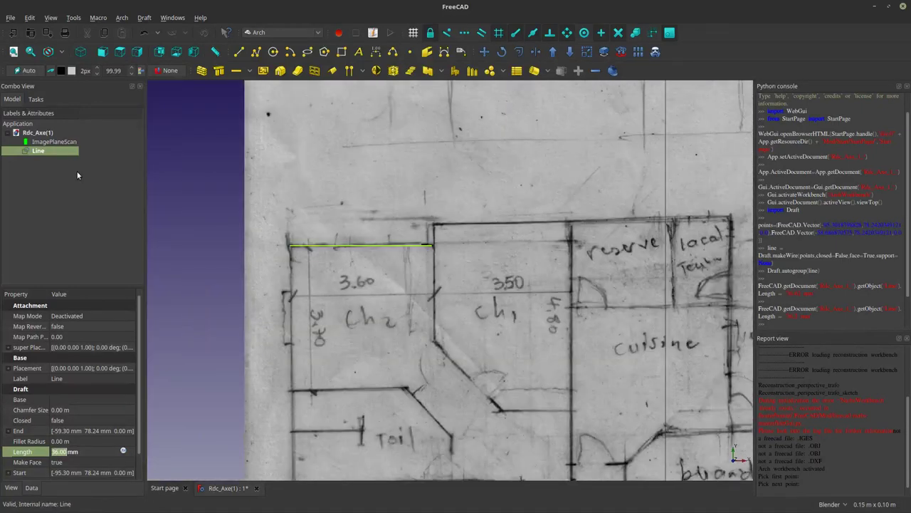
{"action": "left_click", "coordinate": [57, 141], "text": "ctrl"}
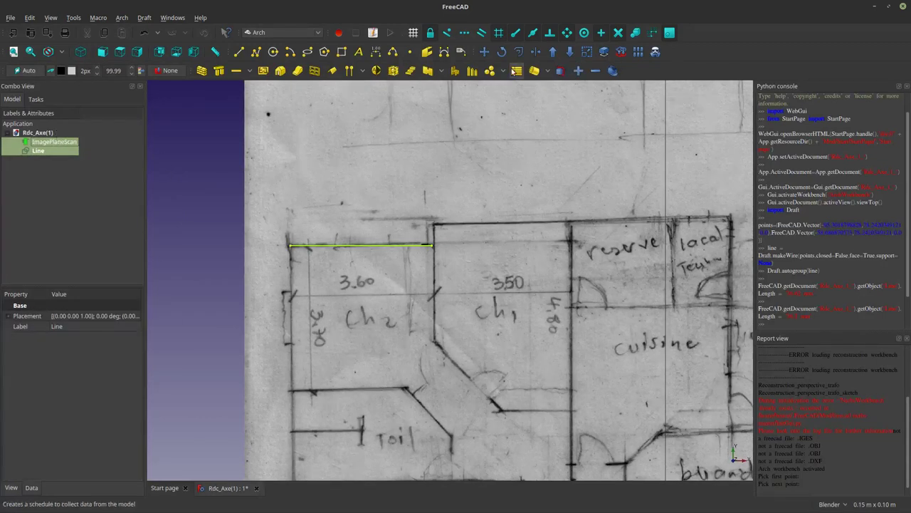
Start Draft Scale with the line's left end as the base point.
{"action": "left_click", "coordinate": [587, 51]}
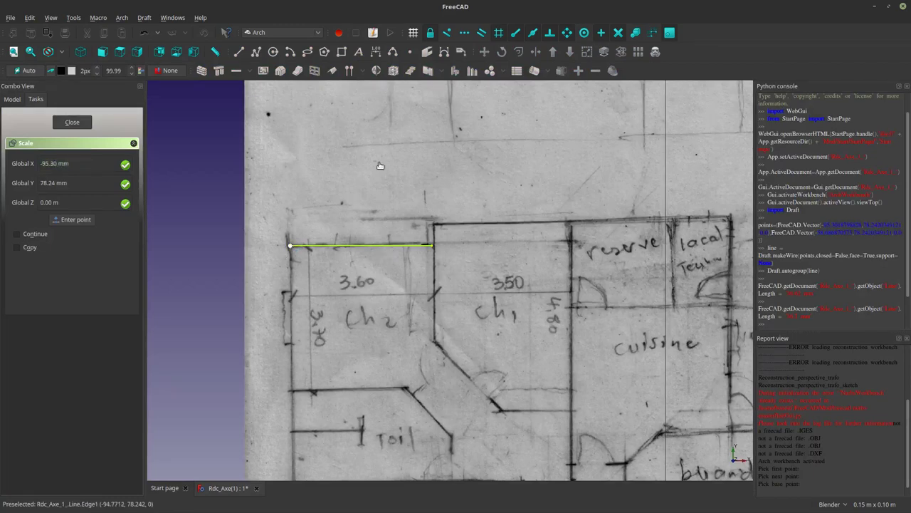
{"action": "left_click", "coordinate": [320, 316]}
{"action": "scroll", "coordinate": [321, 317], "scroll_direction": "down", "scroll_amount": 2}
{"action": "scroll", "coordinate": [321, 317], "scroll_direction": "down", "scroll_amount": 10}
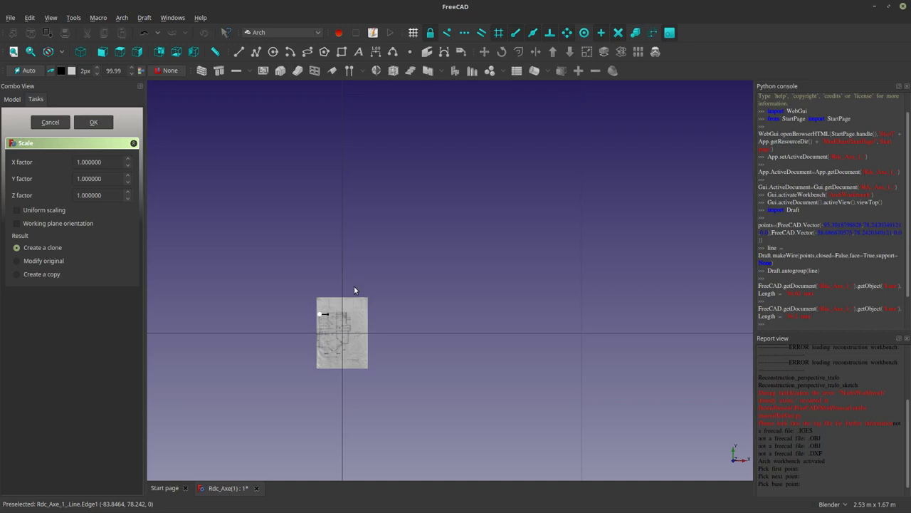
Enter scale factors of 1000 for X, Y and Z and create the clone.
{"action": "left_click_drag", "start_coordinate": [108, 163], "coordinate": [45, 148]}
{"action": "type", "text": "100"}
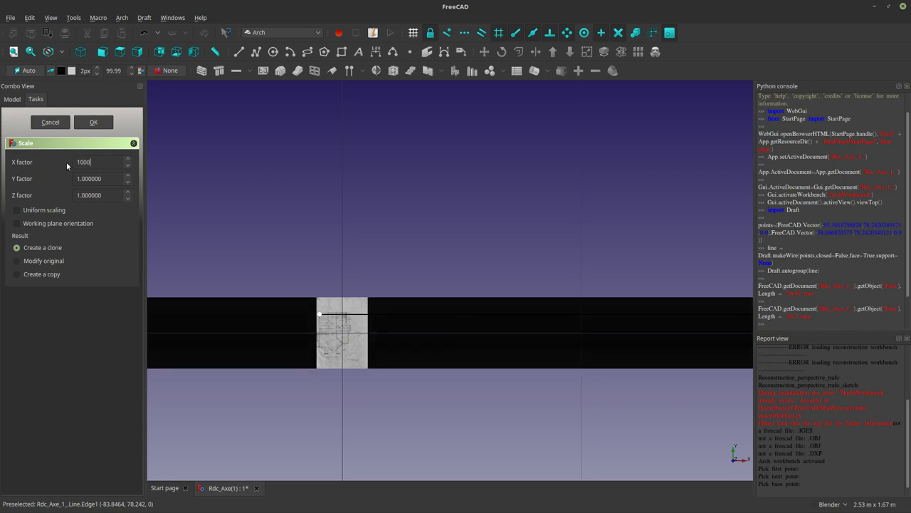
{"action": "left_click_drag", "start_coordinate": [112, 180], "coordinate": [31, 163]}
{"action": "type", "text": "10"}
{"action": "type", "text": "00"}
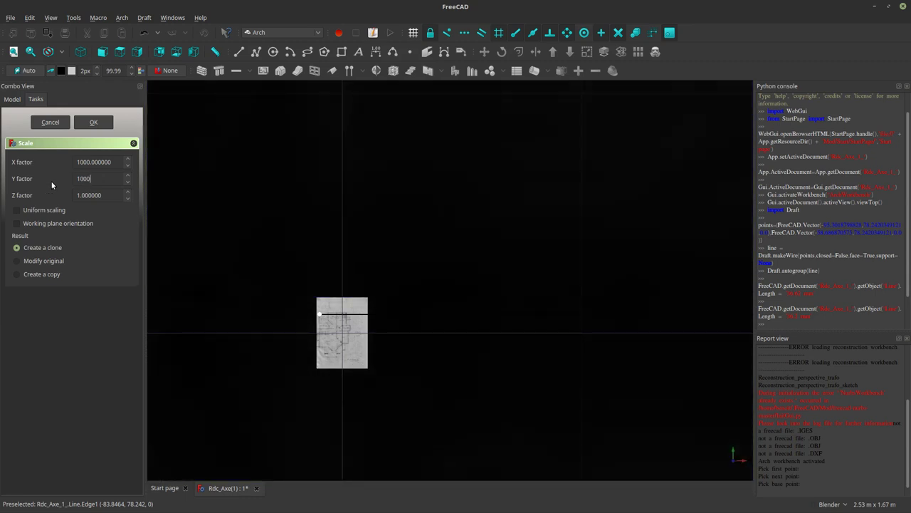
{"action": "key", "text": "Tab"}
{"action": "type", "text": "1"}
{"action": "type", "text": "00"}
{"action": "scroll", "coordinate": [421, 314], "scroll_direction": "down", "scroll_amount": 10}
{"action": "scroll", "coordinate": [417, 310], "scroll_direction": "down", "scroll_amount": 10}
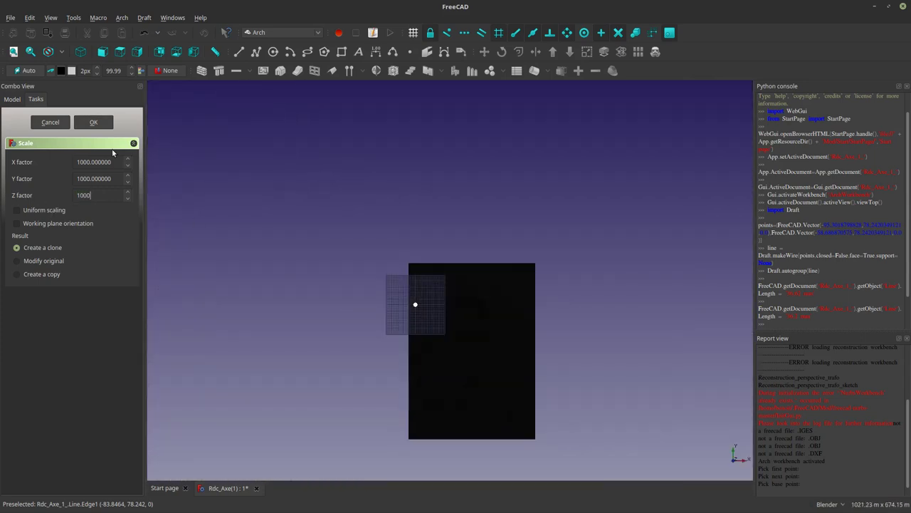
{"action": "key", "text": "Return"}
Make the original floor-plan scan visible again.
{"action": "scroll", "coordinate": [421, 303], "scroll_direction": "up", "scroll_amount": 5}
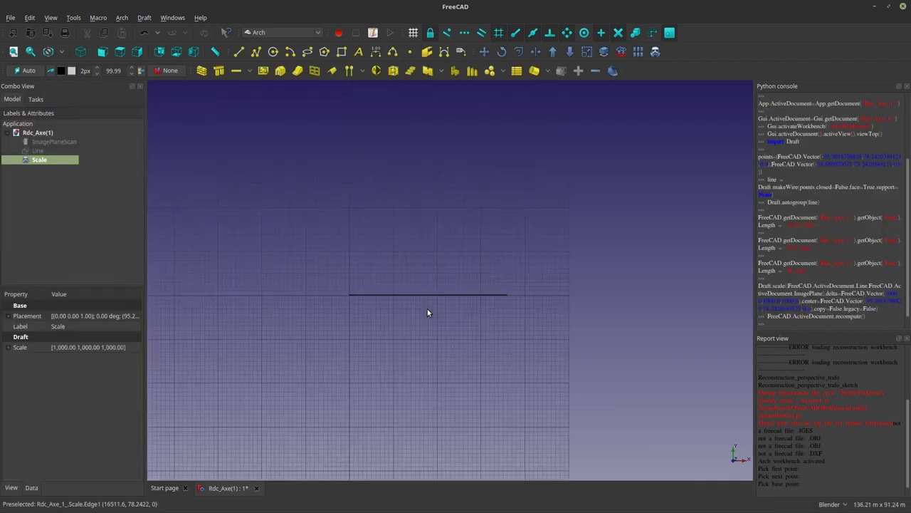
{"action": "scroll", "coordinate": [385, 276], "scroll_direction": "down", "scroll_amount": 3}
{"action": "scroll", "coordinate": [387, 319], "scroll_direction": "up", "scroll_amount": 5}
{"action": "scroll", "coordinate": [359, 308], "scroll_direction": "down", "scroll_amount": 7}
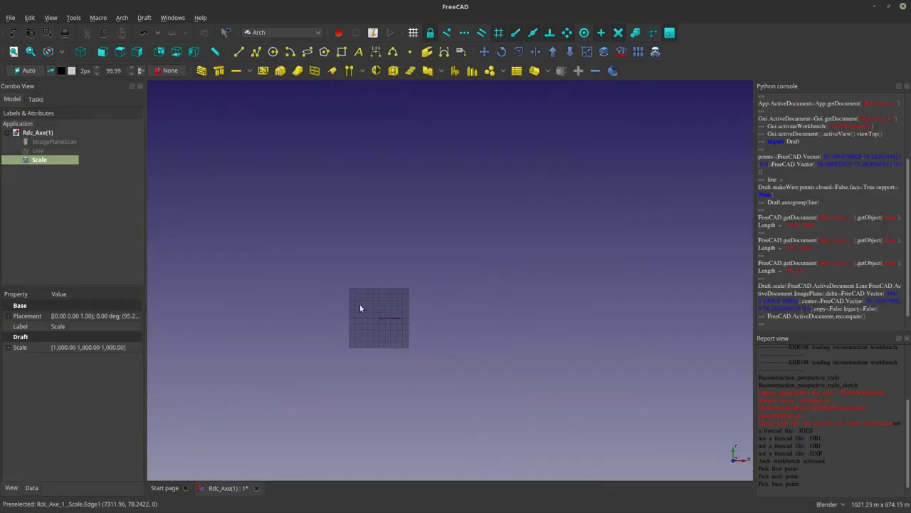
{"action": "left_click", "coordinate": [54, 141]}
{"action": "key", "text": "space"}
{"action": "key", "text": "space"}
{"action": "key", "text": "space"}
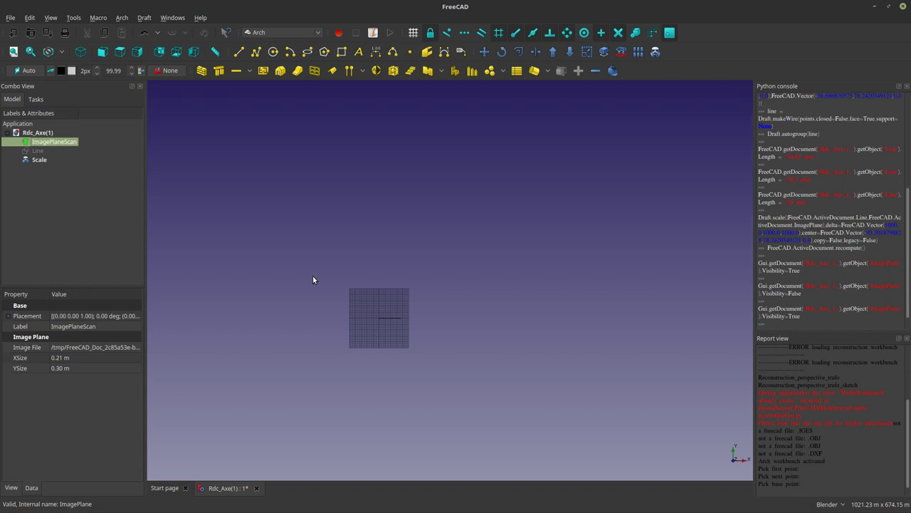
Zoom out to see the long scaled line and select it.
{"action": "scroll", "coordinate": [312, 274], "scroll_direction": "down", "scroll_amount": 5}
{"action": "scroll", "coordinate": [311, 273], "scroll_direction": "down", "scroll_amount": 3}
{"action": "scroll", "coordinate": [312, 273], "scroll_direction": "down", "scroll_amount": 4}
{"action": "scroll", "coordinate": [313, 275], "scroll_direction": "up", "scroll_amount": 8}
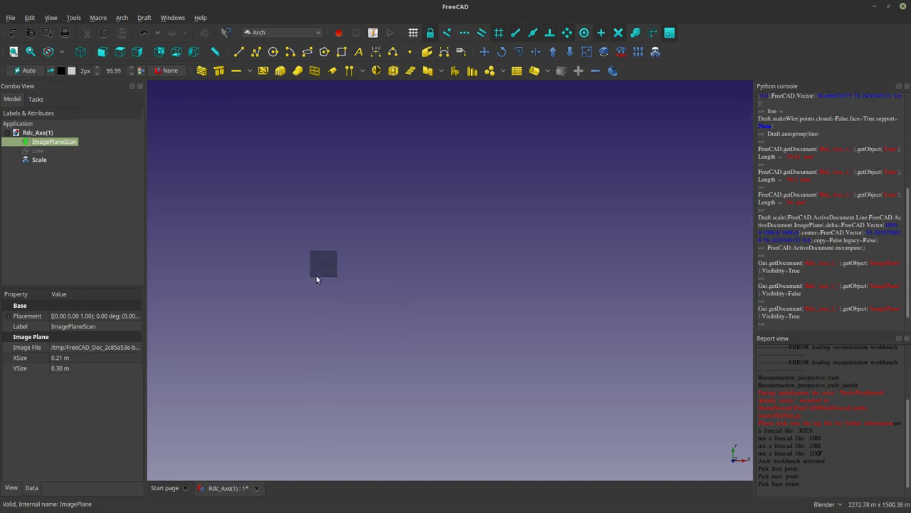
{"action": "scroll", "coordinate": [326, 269], "scroll_direction": "up", "scroll_amount": 5}
{"action": "scroll", "coordinate": [333, 257], "scroll_direction": "up", "scroll_amount": 2}
{"action": "scroll", "coordinate": [333, 254], "scroll_direction": "up", "scroll_amount": 2}
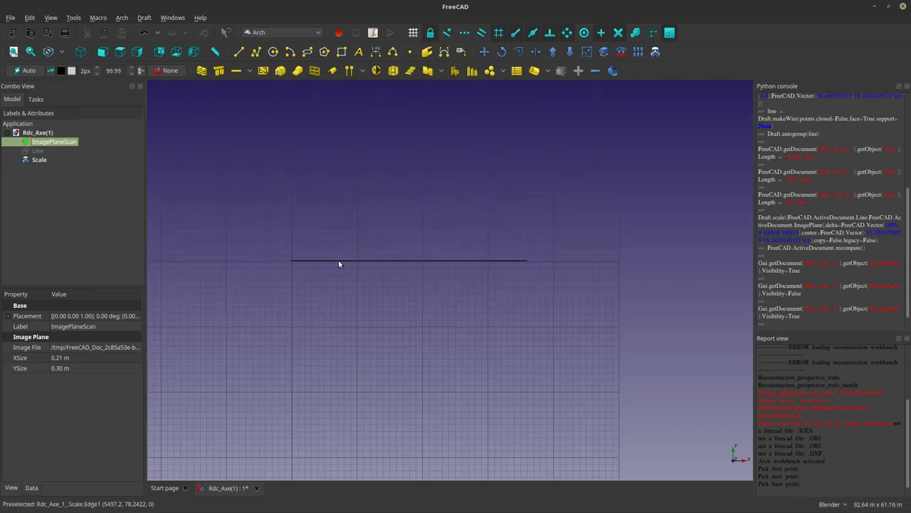
{"action": "scroll", "coordinate": [339, 264], "scroll_direction": "up", "scroll_amount": 3}
{"action": "scroll", "coordinate": [239, 272], "scroll_direction": "up", "scroll_amount": 2}
{"action": "scroll", "coordinate": [239, 272], "scroll_direction": "up", "scroll_amount": 2}
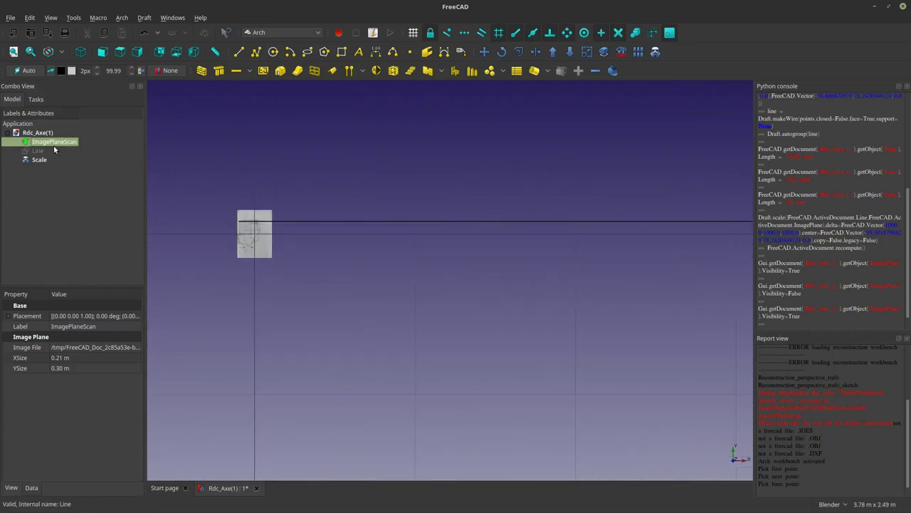
{"action": "scroll", "coordinate": [321, 258], "scroll_direction": "up", "scroll_amount": 3}
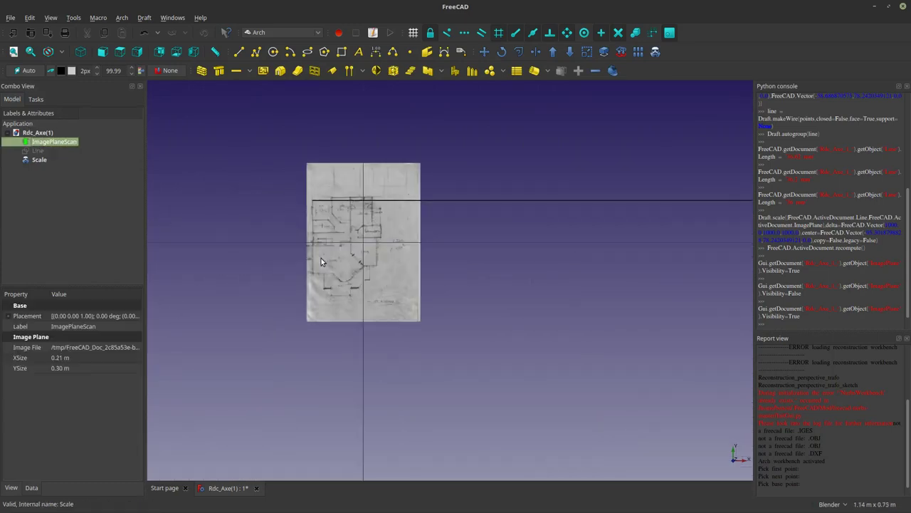
{"action": "scroll", "coordinate": [370, 278], "scroll_direction": "up", "scroll_amount": 2}
{"action": "scroll", "coordinate": [299, 181], "scroll_direction": "up", "scroll_amount": 1}
{"action": "scroll", "coordinate": [300, 181], "scroll_direction": "down", "scroll_amount": 4}
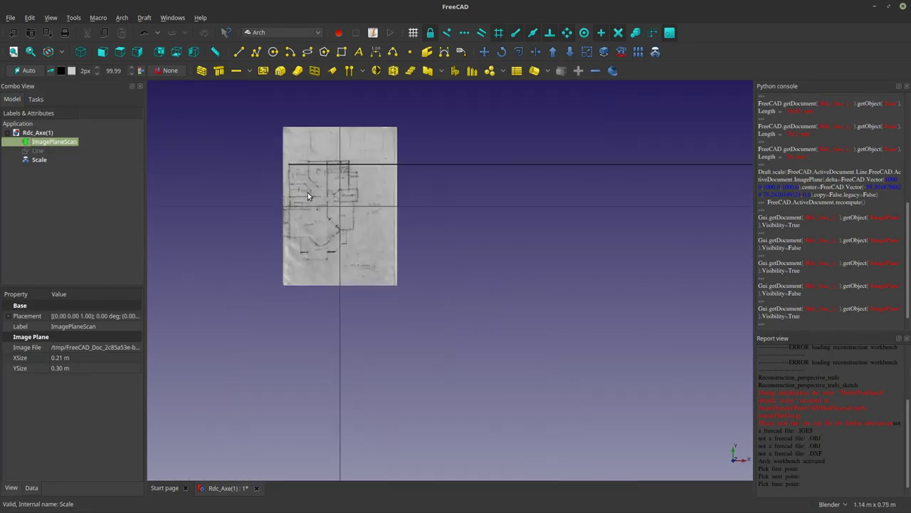
{"action": "scroll", "coordinate": [308, 193], "scroll_direction": "down", "scroll_amount": 1}
{"action": "left_click", "coordinate": [407, 307]}
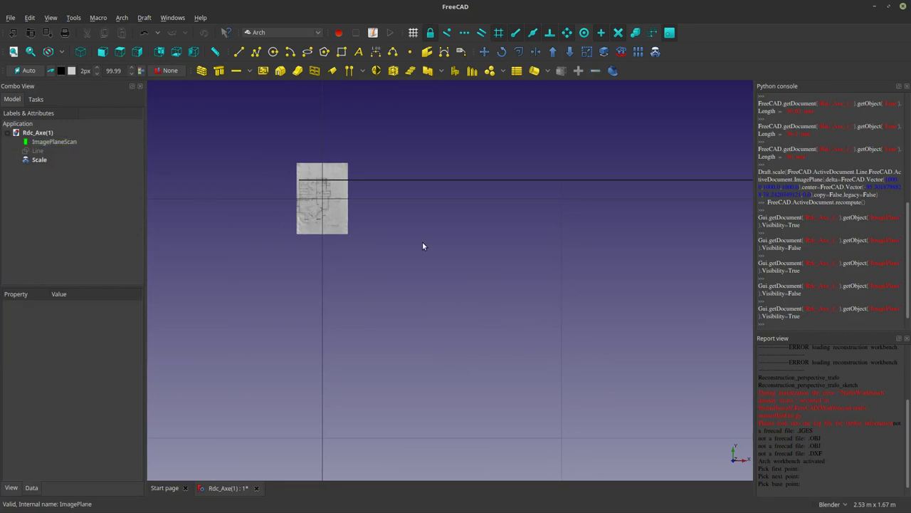
{"action": "left_click", "coordinate": [385, 179]}
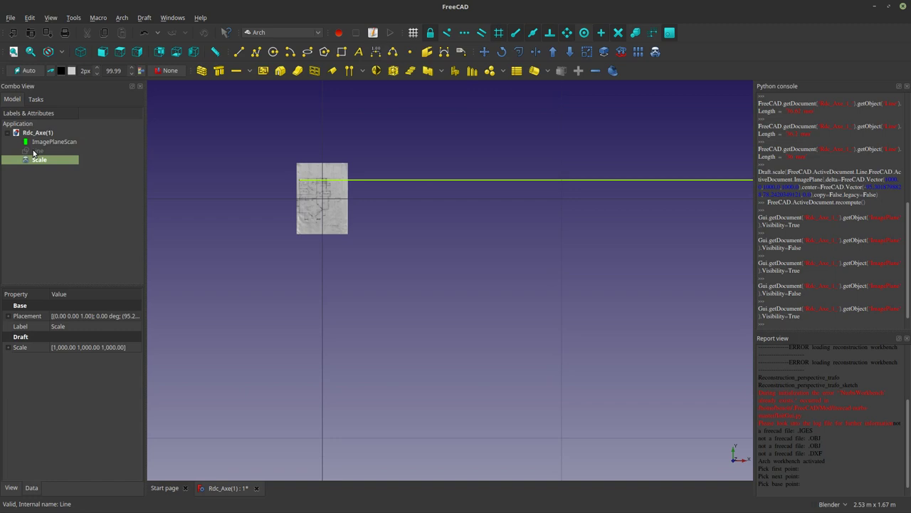
{"action": "scroll", "coordinate": [269, 308], "scroll_direction": "down", "scroll_amount": 1}
{"action": "scroll", "coordinate": [271, 301], "scroll_direction": "down", "scroll_amount": 3}
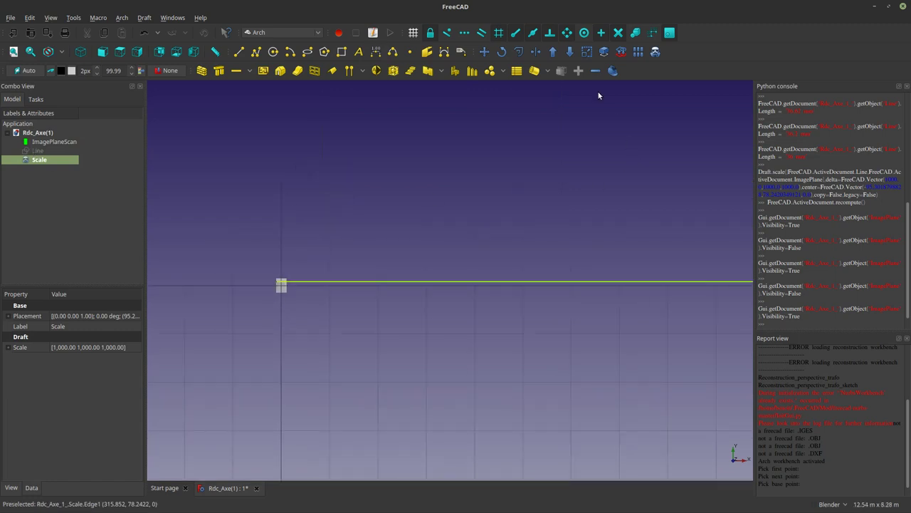
Survey the scaled reference line, reading a length of 36.00 m.
{"action": "left_click", "coordinate": [610, 71]}
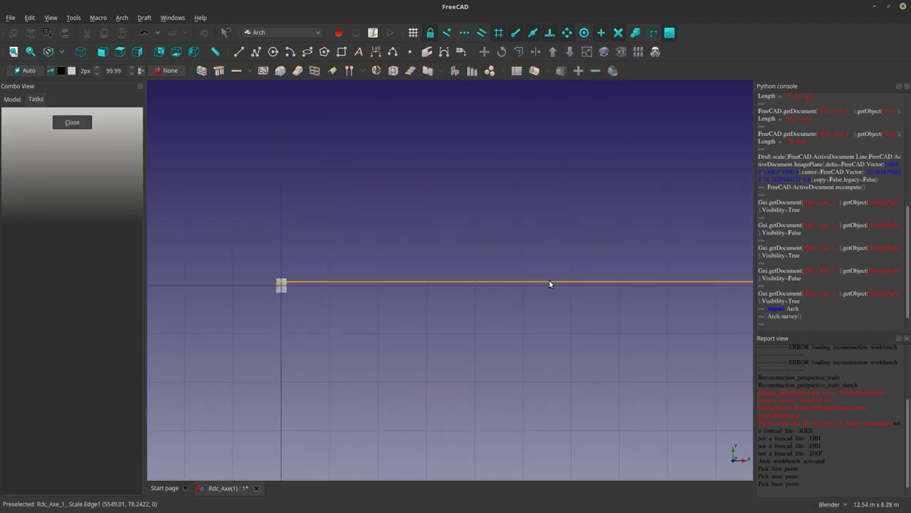
{"action": "scroll", "coordinate": [431, 251], "scroll_direction": "down", "scroll_amount": 3}
{"action": "scroll", "coordinate": [439, 246], "scroll_direction": "down", "scroll_amount": 3}
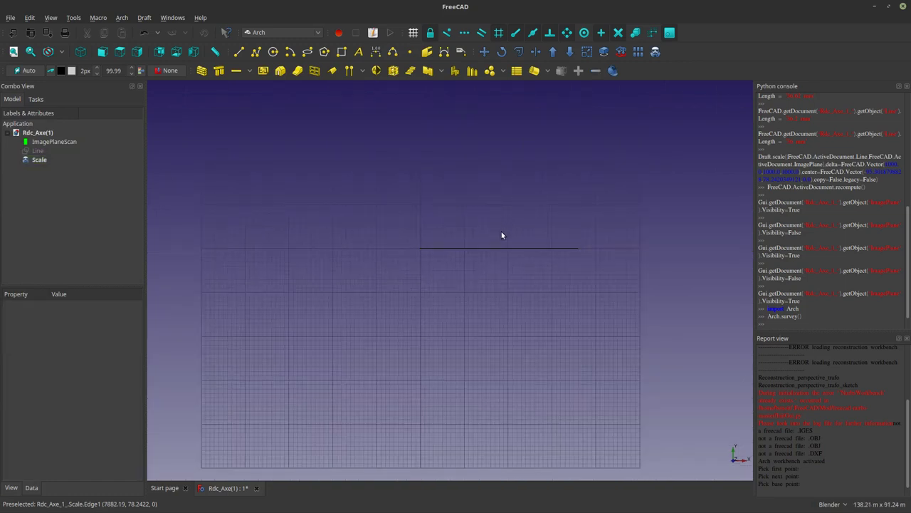
{"action": "left_click", "coordinate": [491, 248]}
{"action": "left_click", "coordinate": [614, 71]}
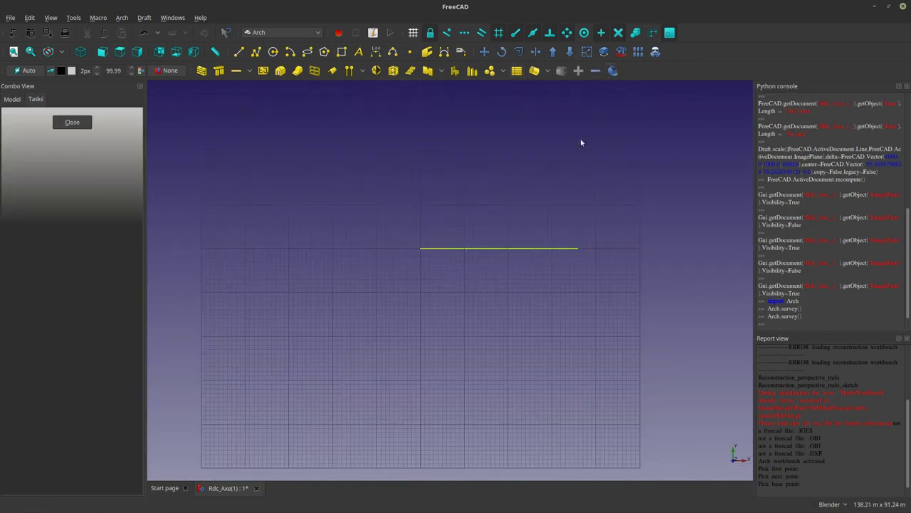
{"action": "left_click", "coordinate": [533, 249]}
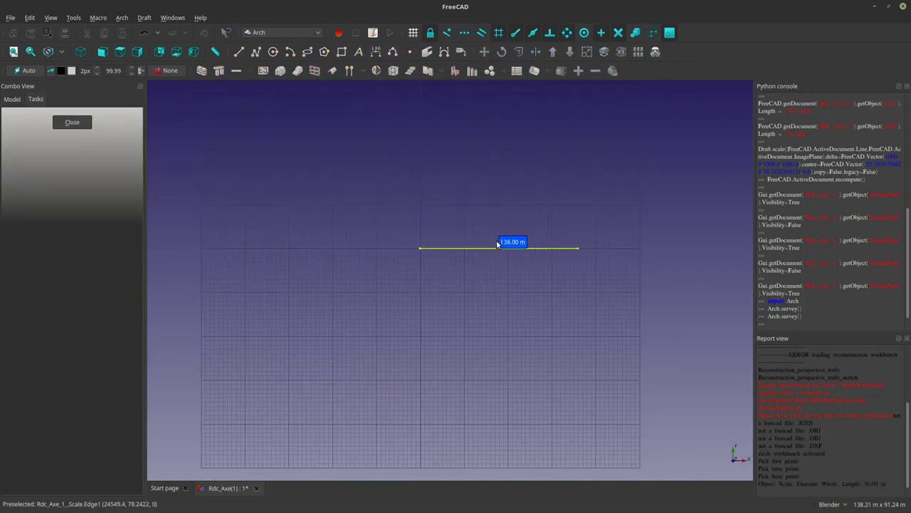
Zoom back onto the scanned plan and finish the survey.
{"action": "scroll", "coordinate": [512, 246], "scroll_direction": "up", "scroll_amount": 2}
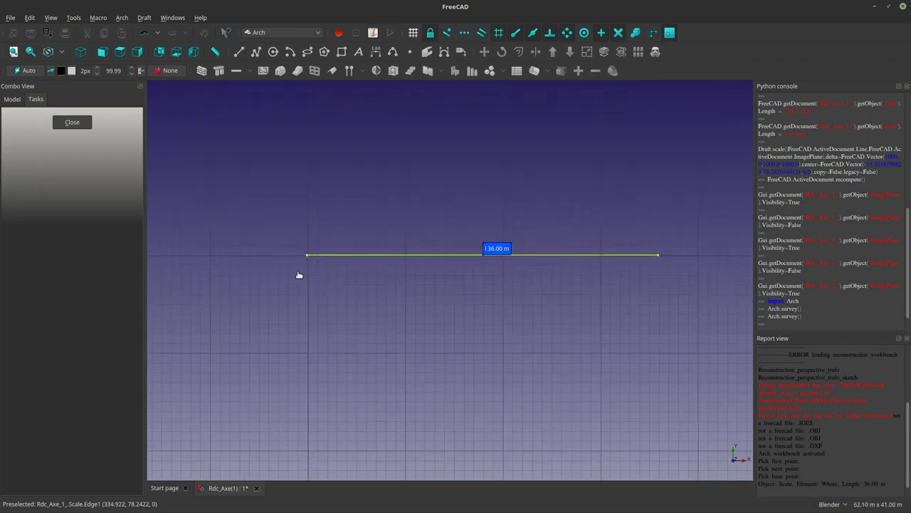
{"action": "scroll", "coordinate": [310, 256], "scroll_direction": "up", "scroll_amount": 3}
{"action": "scroll", "coordinate": [233, 214], "scroll_direction": "up", "scroll_amount": 2}
{"action": "scroll", "coordinate": [316, 235], "scroll_direction": "up", "scroll_amount": 2}
{"action": "scroll", "coordinate": [418, 264], "scroll_direction": "up", "scroll_amount": 3}
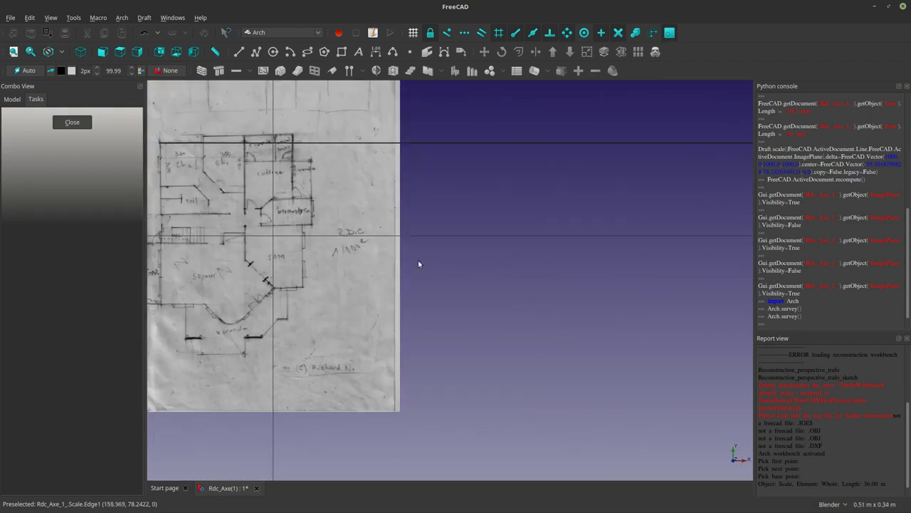
{"action": "scroll", "coordinate": [435, 251], "scroll_direction": "down", "scroll_amount": 4}
{"action": "scroll", "coordinate": [452, 239], "scroll_direction": "up", "scroll_amount": 5}
{"action": "left_click", "coordinate": [71, 121]}
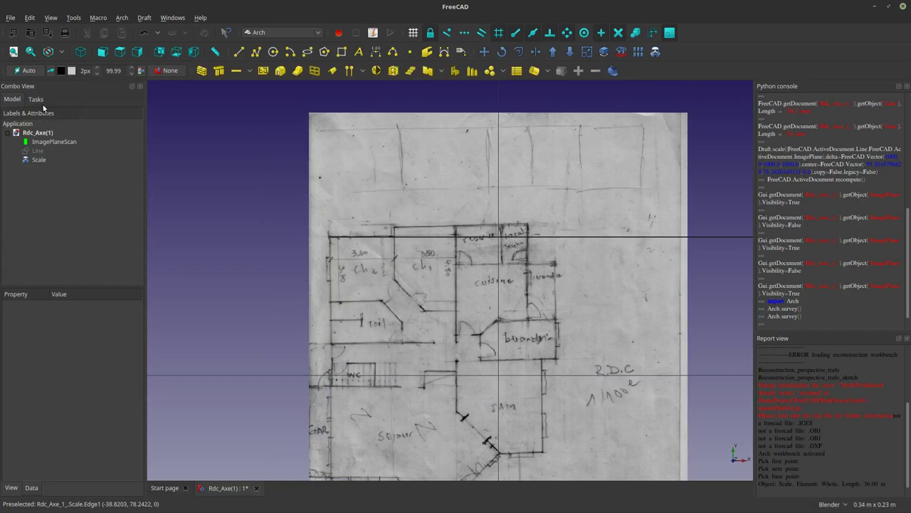
Duplicate the ImagePlaneScan image plane as ImagePlaneScan001.
{"action": "left_click", "coordinate": [44, 142]}
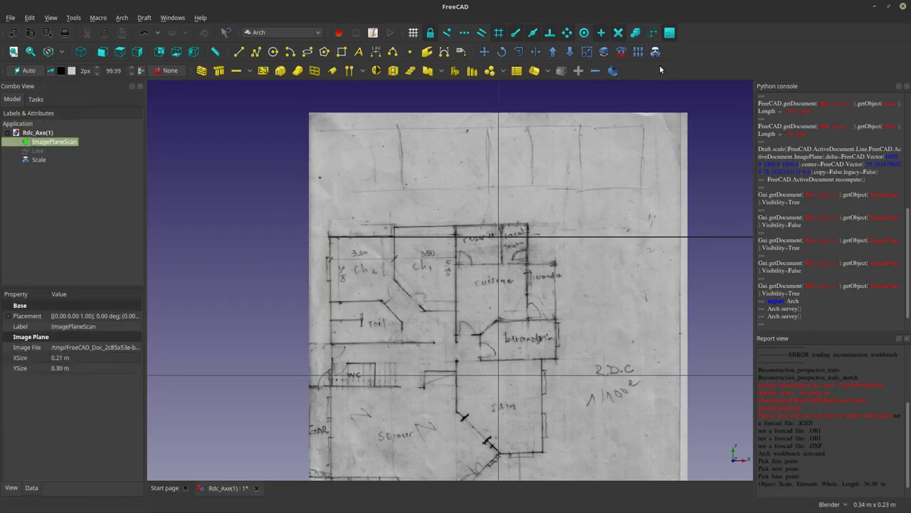
{"action": "right_click", "coordinate": [29, 142]}
{"action": "key", "text": "Escape"}
{"action": "right_click", "coordinate": [48, 205]}
{"action": "left_click", "coordinate": [63, 221]}
Hide the original scan, show ImagePlaneScan001, and fit everything in the view.
{"action": "key", "text": "space"}
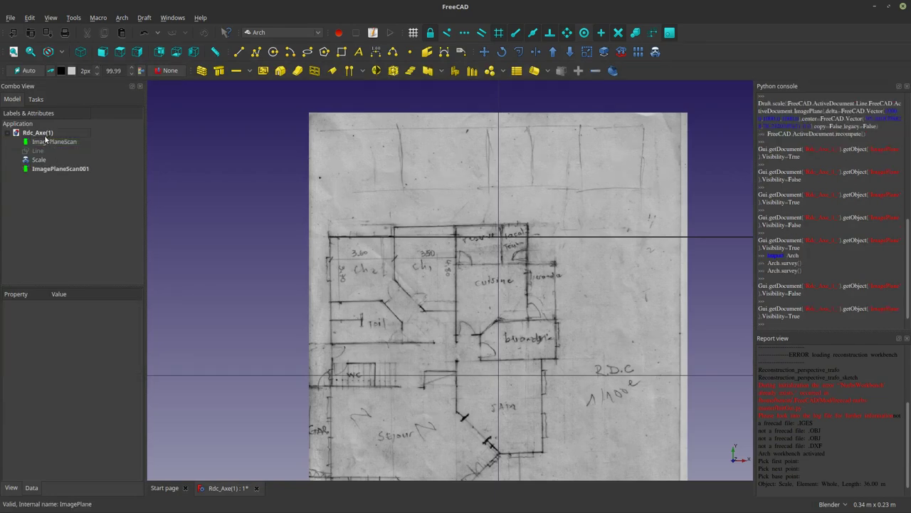
{"action": "left_click", "coordinate": [47, 142]}
{"action": "key", "text": "space"}
{"action": "left_click", "coordinate": [54, 168]}
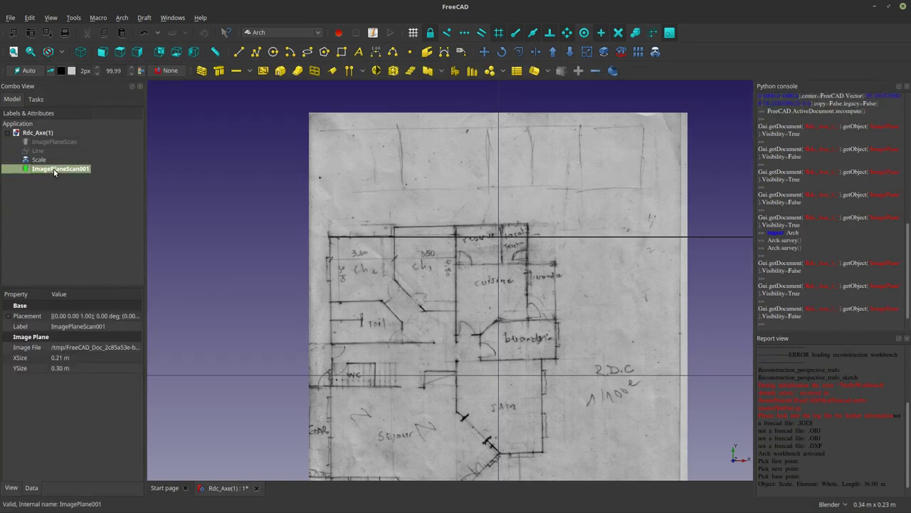
{"action": "key", "text": "space"}
{"action": "key", "text": "space"}
{"action": "key", "text": "v"}
{"action": "key", "text": "f"}
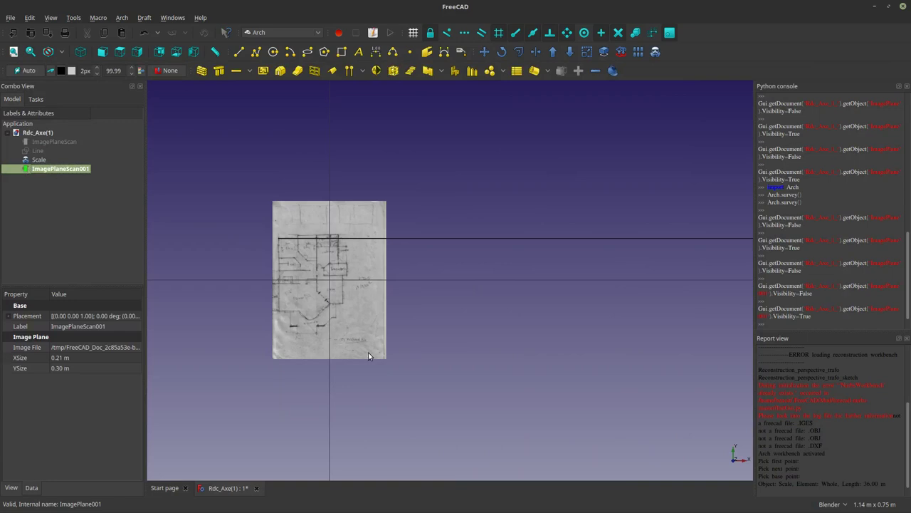
Scale ImagePlaneScan001 by 1000 in X, Y and Z as a clone, Scale001.
{"action": "left_click", "coordinate": [587, 52]}
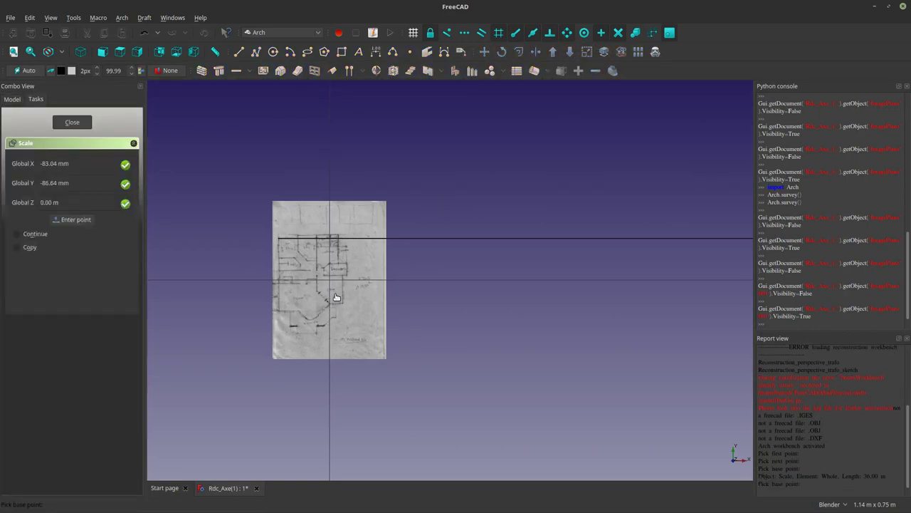
{"action": "left_click", "coordinate": [331, 267]}
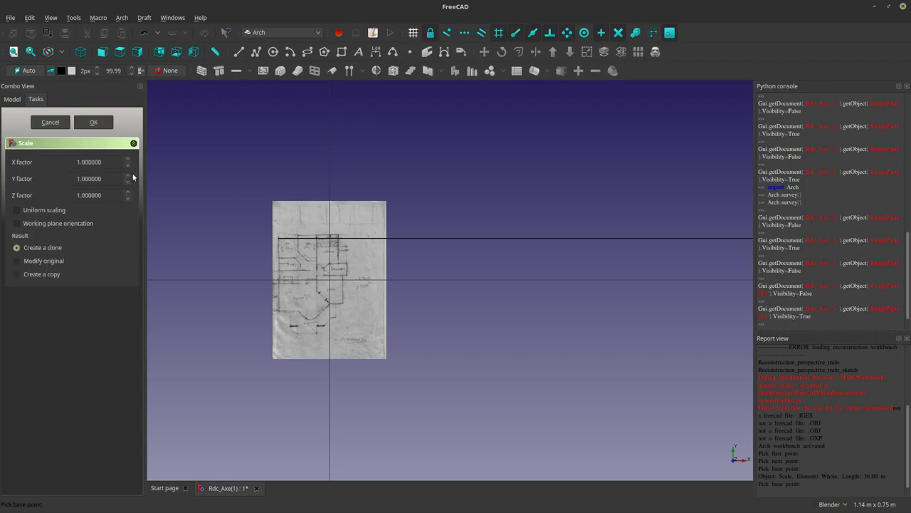
{"action": "left_click_drag", "start_coordinate": [100, 162], "coordinate": [48, 158]}
{"action": "type", "text": "1000"}
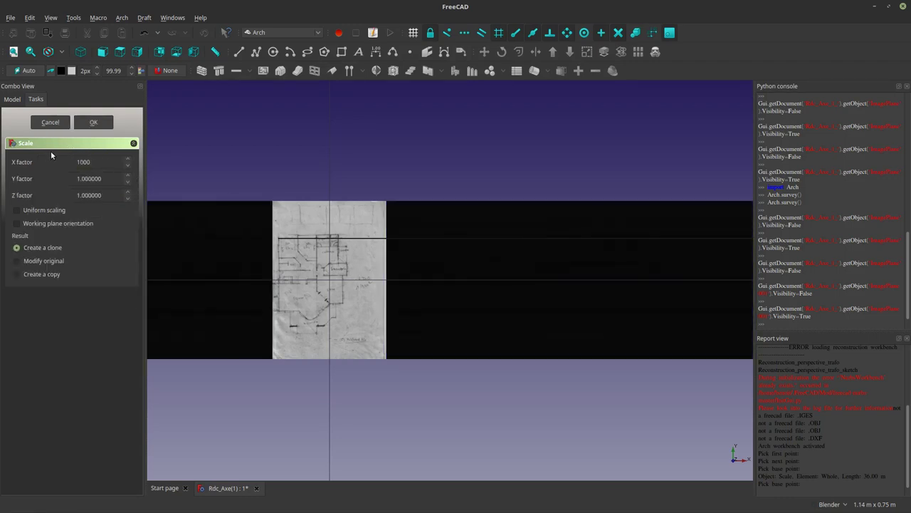
{"action": "key", "text": "Tab"}
{"action": "type", "text": "10"}
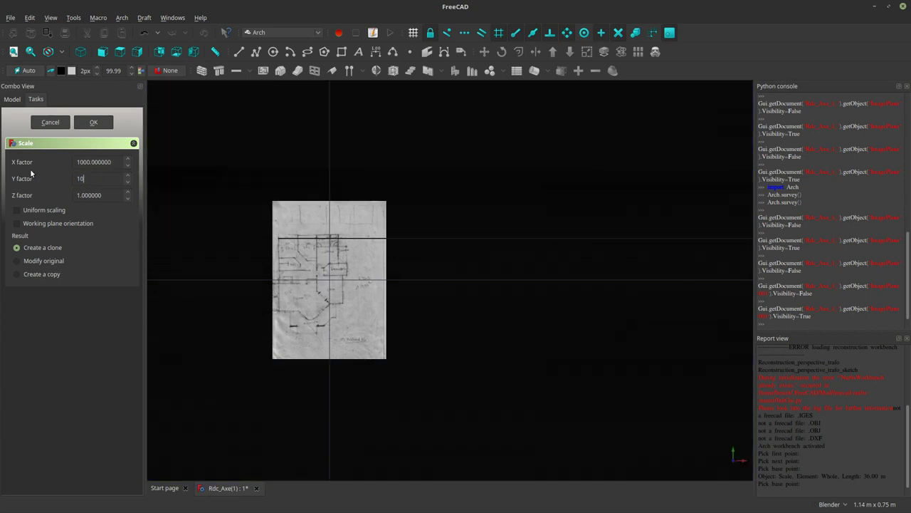
{"action": "key", "text": "Tab"}
{"action": "type", "text": "10"}
{"action": "key", "text": "Return"}
{"action": "scroll", "coordinate": [325, 281], "scroll_direction": "down", "scroll_amount": 5}
Delete the Scale001 clone and make the original ImagePlaneScan visible again.
{"action": "scroll", "coordinate": [325, 280], "scroll_direction": "down", "scroll_amount": 10}
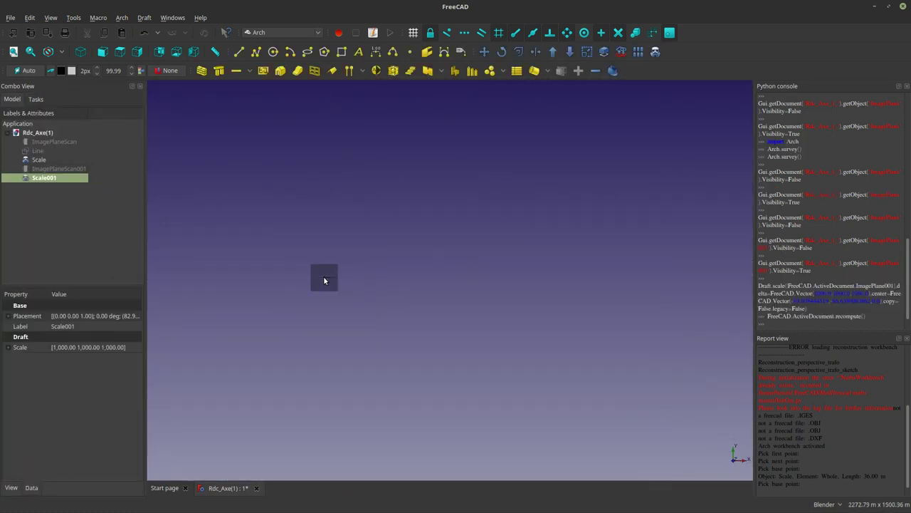
{"action": "key", "text": "space"}
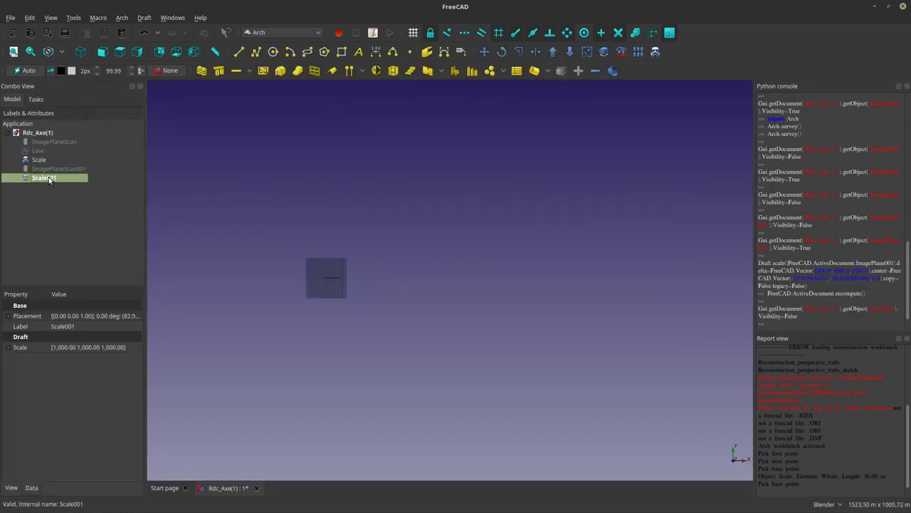
{"action": "key", "text": "space"}
{"action": "key", "text": "Delete"}
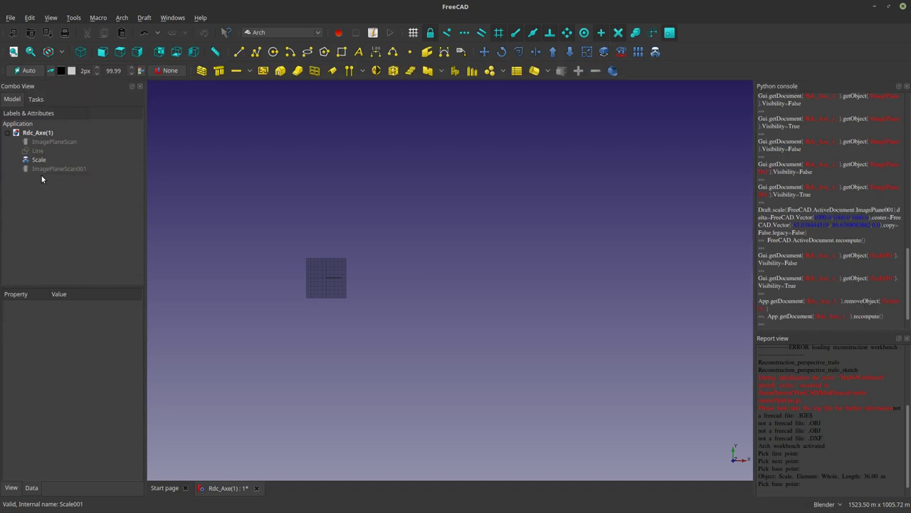
{"action": "left_click", "coordinate": [37, 142]}
{"action": "key", "text": "space"}
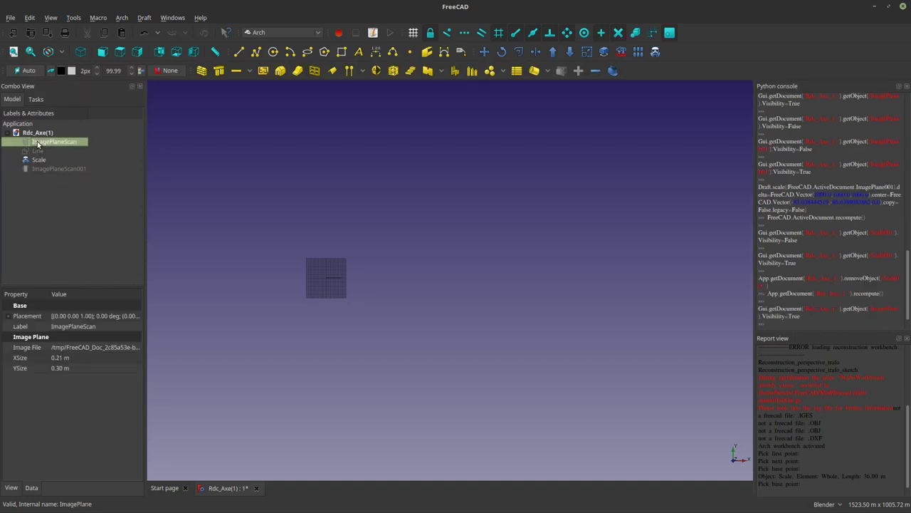
Delete the Scale line, the traced Line and ImagePlaneScan001, then zoom in on the plan.
{"action": "scroll", "coordinate": [299, 290], "scroll_direction": "up", "scroll_amount": 5}
{"action": "mouse_move", "coordinate": [299, 290]}
{"action": "middle_mouse_down", "text": "shift"}
{"action": "mouse_move", "coordinate": [399, 109]}
{"action": "mouse_move", "coordinate": [409, 275]}
{"action": "mouse_move", "coordinate": [375, 229]}
{"action": "middle_mouse_up", "text": "shift"}
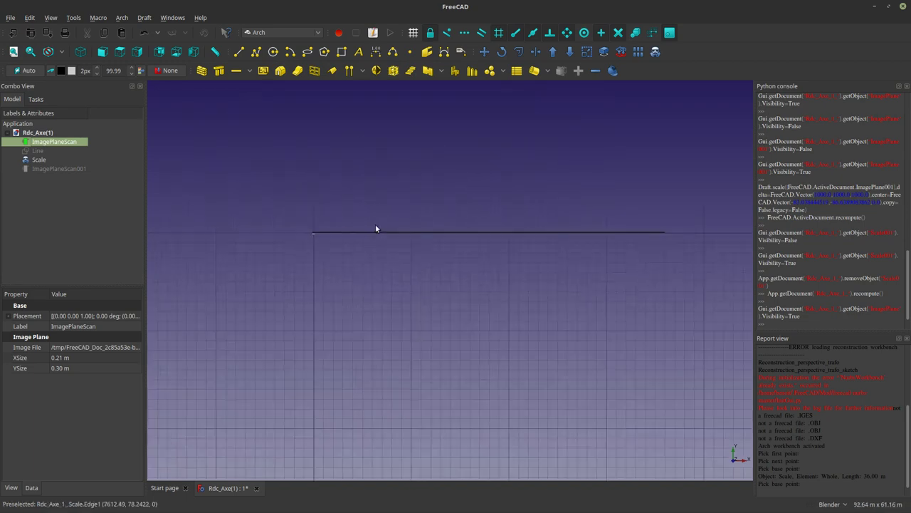
{"action": "left_click", "coordinate": [369, 228]}
{"action": "key", "text": "Delete"}
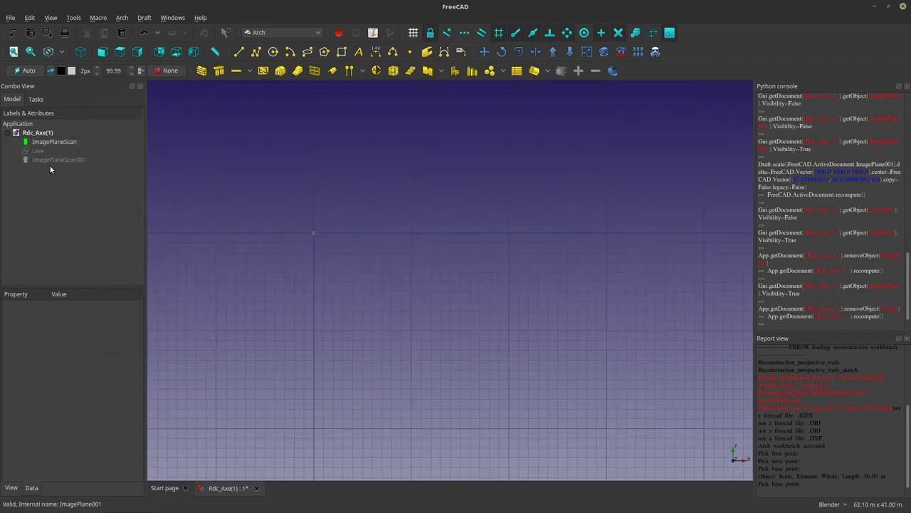
{"action": "left_click_drag", "start_coordinate": [50, 169], "coordinate": [43, 150]}
{"action": "key", "text": "Delete"}
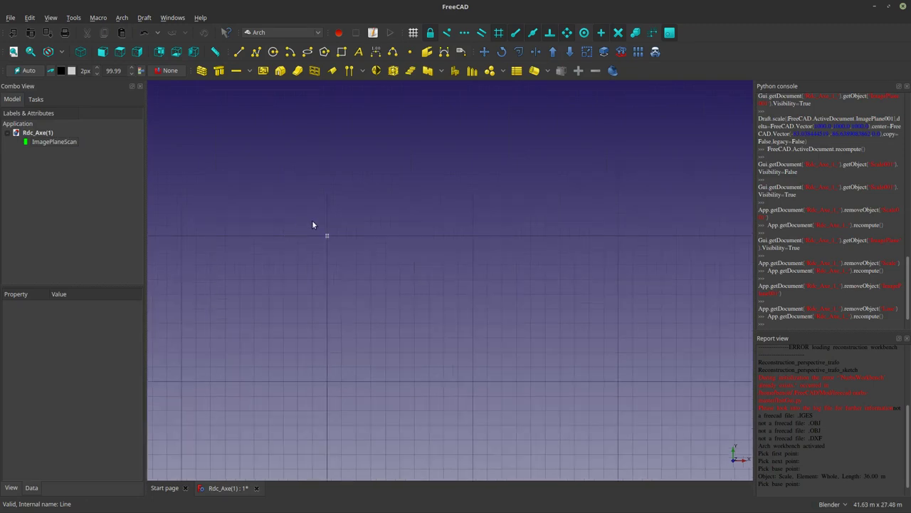
{"action": "scroll", "coordinate": [393, 241], "scroll_direction": "up", "scroll_amount": 5}
{"action": "scroll", "coordinate": [369, 264], "scroll_direction": "up", "scroll_amount": 5}
{"action": "scroll", "coordinate": [283, 237], "scroll_direction": "up", "scroll_amount": 3}
{"action": "scroll", "coordinate": [323, 283], "scroll_direction": "up", "scroll_amount": 2}
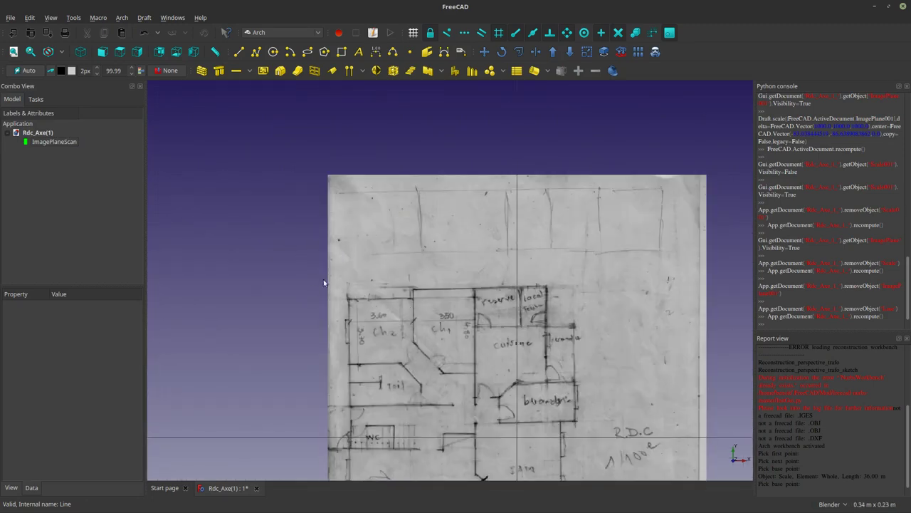
{"action": "scroll", "coordinate": [323, 281], "scroll_direction": "up", "scroll_amount": 4}
{"action": "scroll", "coordinate": [300, 277], "scroll_direction": "up", "scroll_amount": 2}
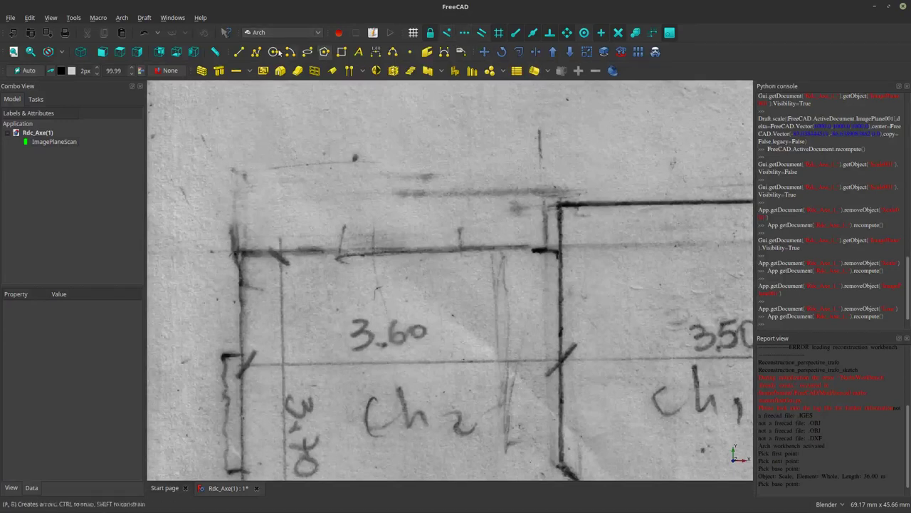
Draw a filled Draft rectangle about 45.81 × 43.03 mm over the scanned plan.
{"action": "left_click", "coordinate": [239, 52]}
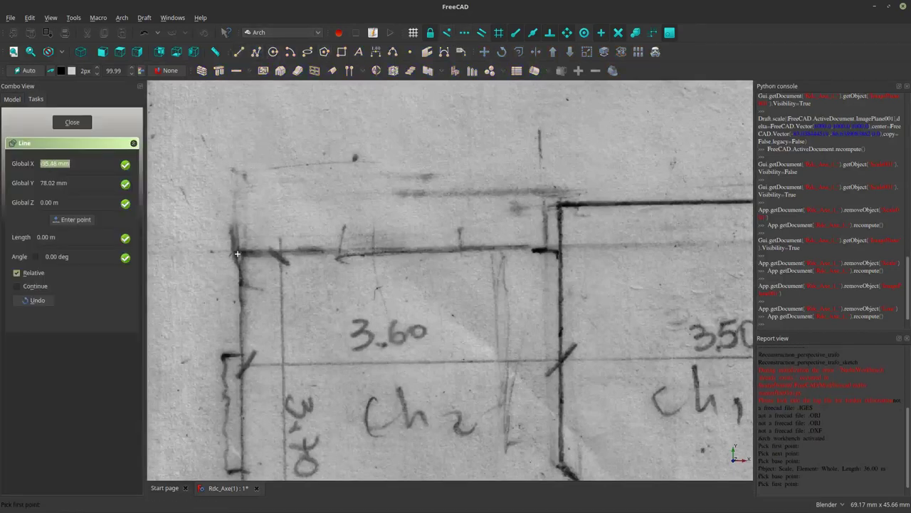
{"action": "scroll", "coordinate": [258, 244], "scroll_direction": "down", "scroll_amount": 2}
{"action": "key", "text": "Escape"}
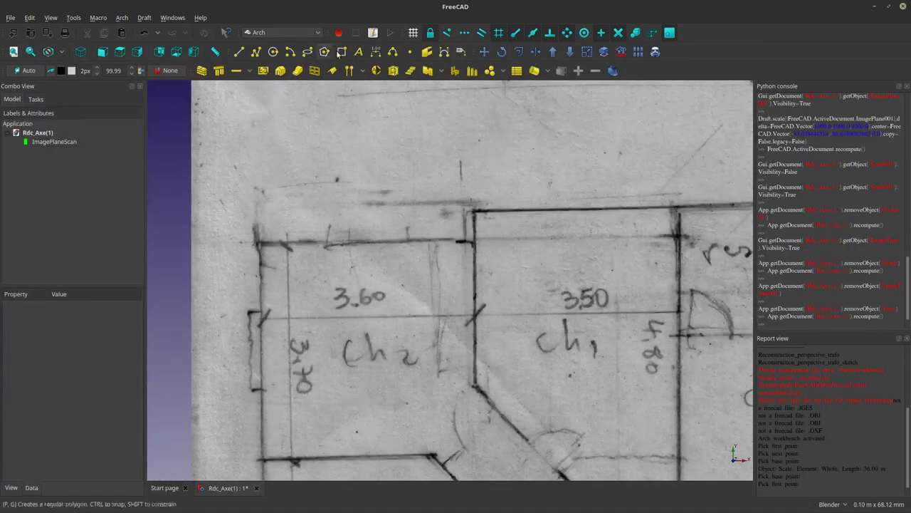
{"action": "left_click", "coordinate": [342, 51]}
{"action": "scroll", "coordinate": [330, 319], "scroll_direction": "down", "scroll_amount": 2}
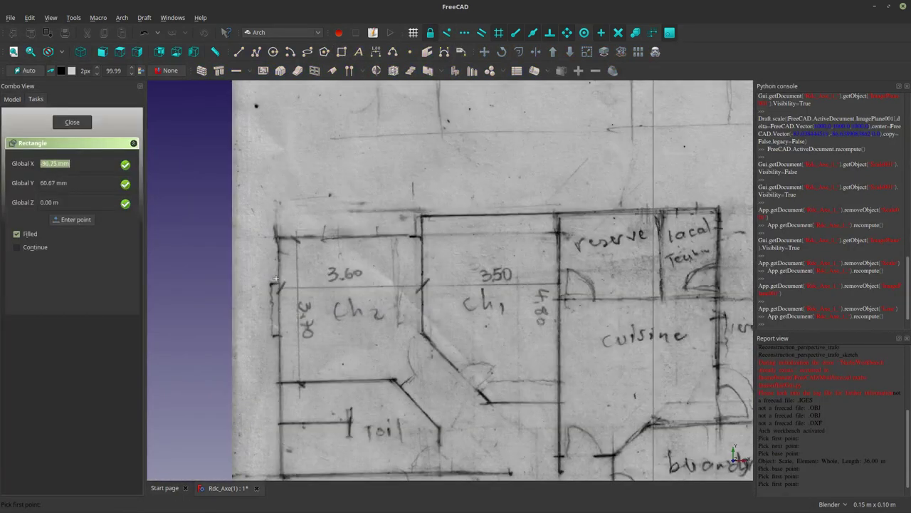
{"action": "left_click", "coordinate": [253, 127]}
{"action": "left_click", "coordinate": [433, 295]}
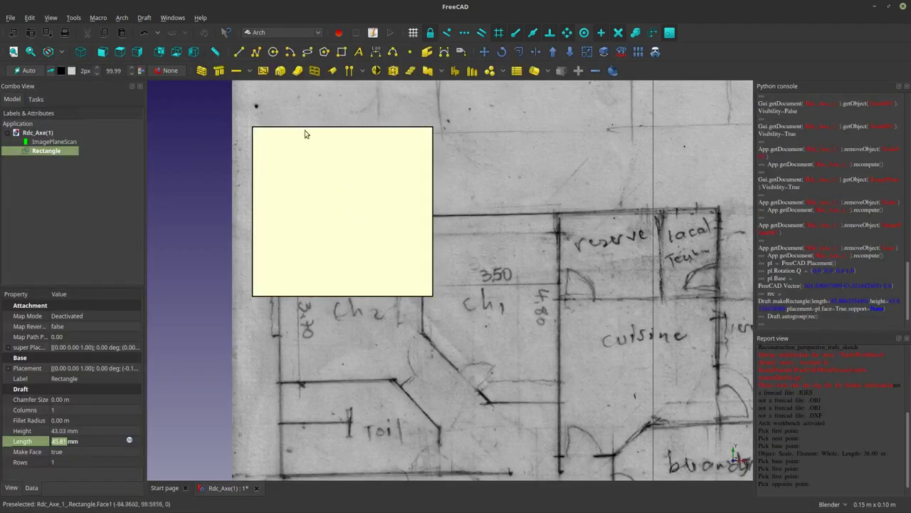
Move the rectangle by its top-left corner up and right, above the cuisine.
{"action": "key", "text": "m"}
{"action": "key", "text": "v"}
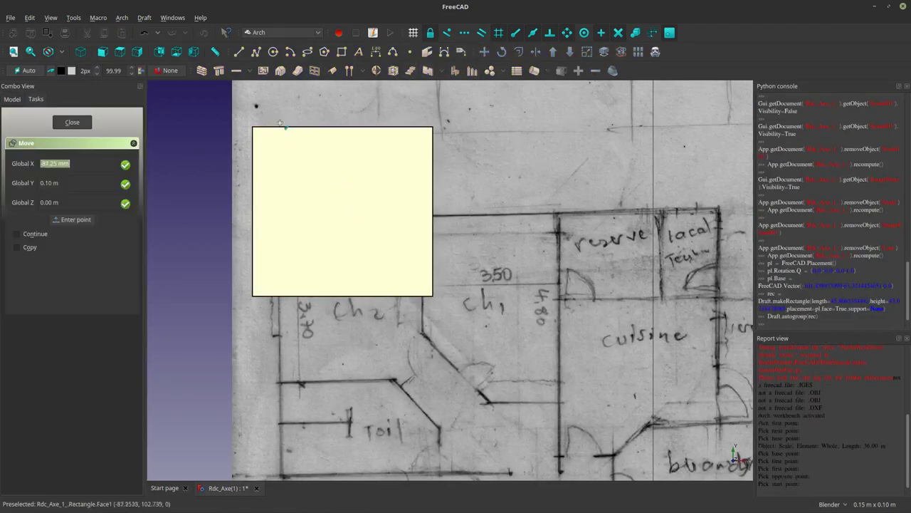
{"action": "left_click", "coordinate": [252, 127]}
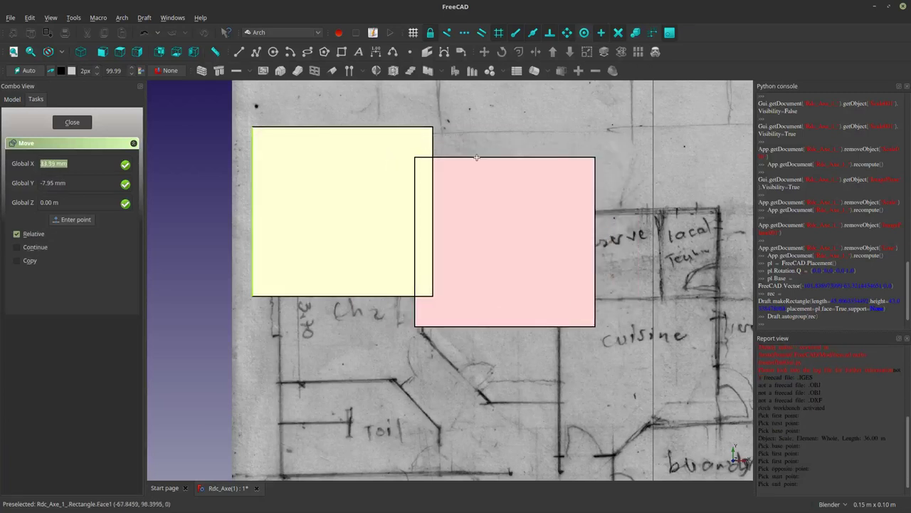
{"action": "left_click", "coordinate": [494, 148]}
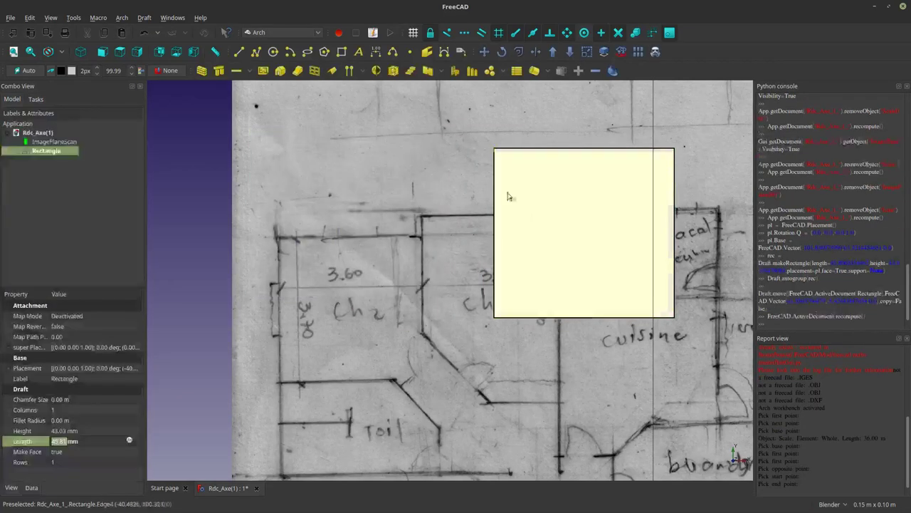
Resize the rectangle to Height 36 mm and Length 37 mm.
{"action": "left_click", "coordinate": [61, 431]}
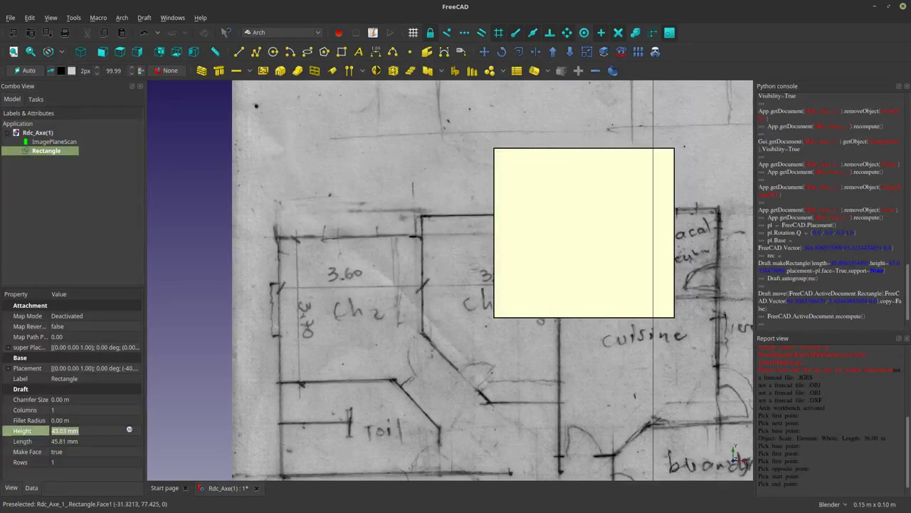
{"action": "type", "text": "36"}
{"action": "key", "text": "End"}
{"action": "key", "text": "BackSpace"}
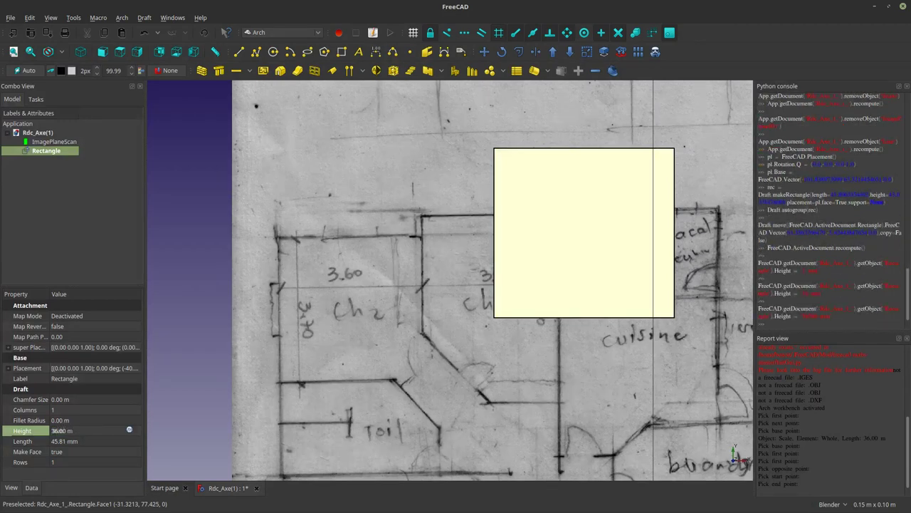
{"action": "type", "text": "m"}
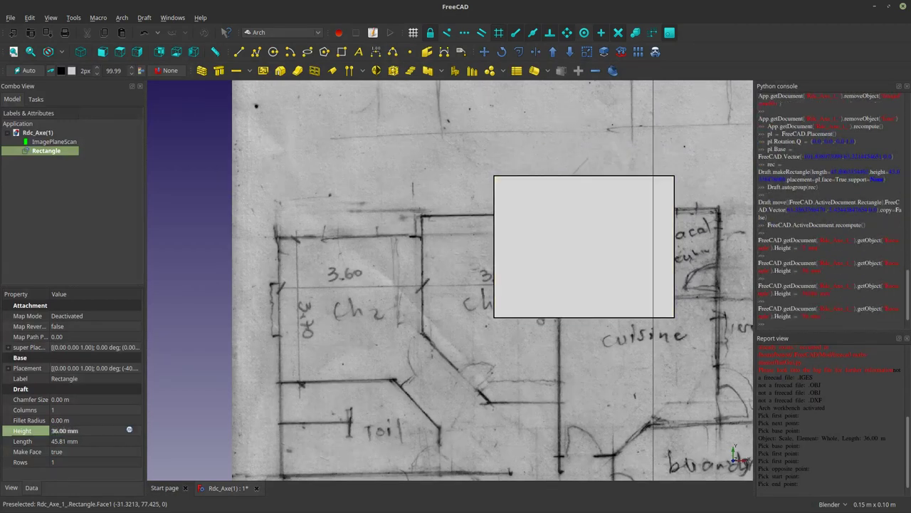
{"action": "key", "text": "Return"}
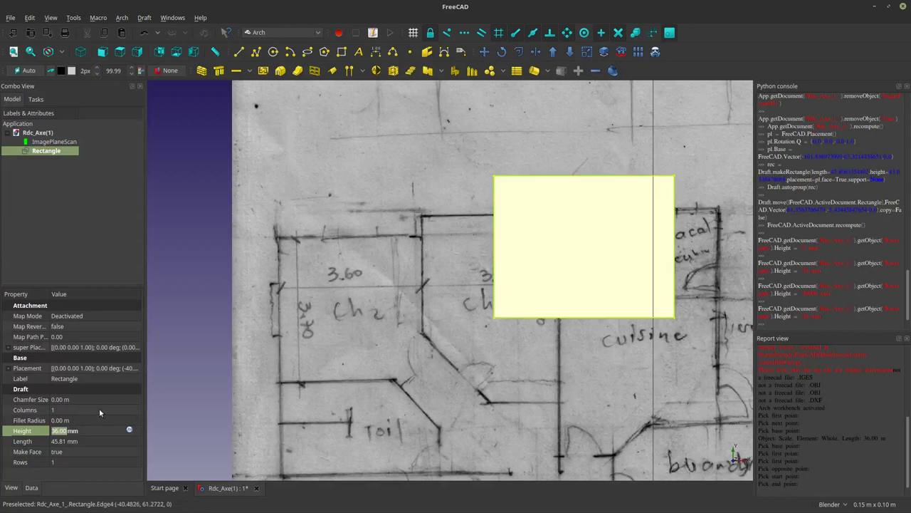
{"action": "left_click", "coordinate": [84, 440]}
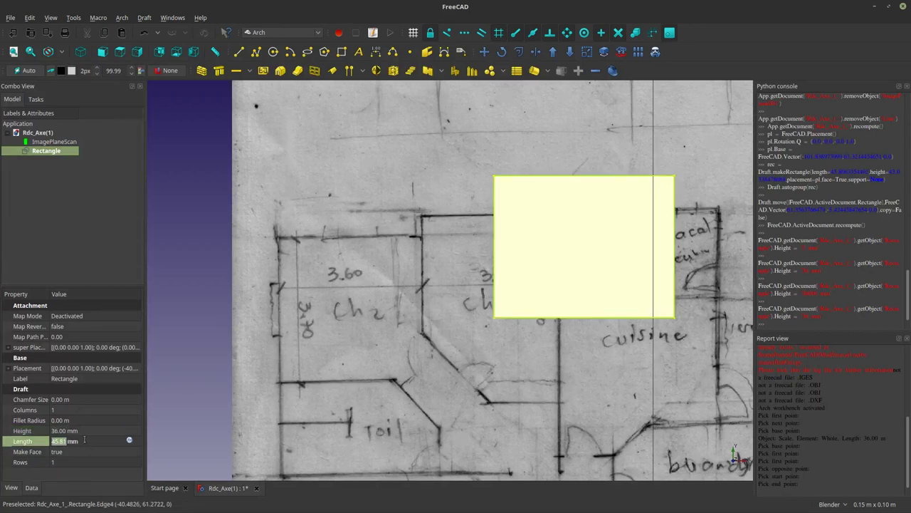
{"action": "type", "text": "37"}
{"action": "key", "text": "Return"}
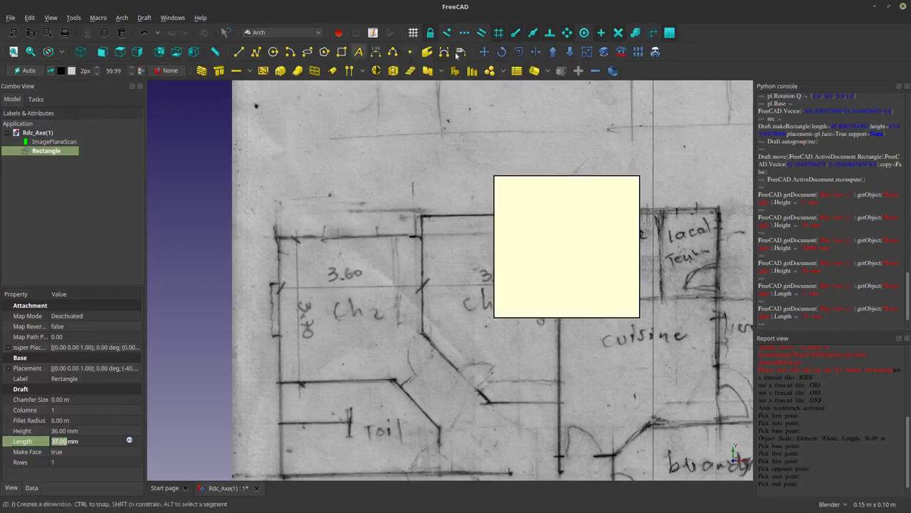
Move the rectangle by its top-left corner onto the room marked ch2.
{"action": "left_click", "coordinate": [490, 54]}
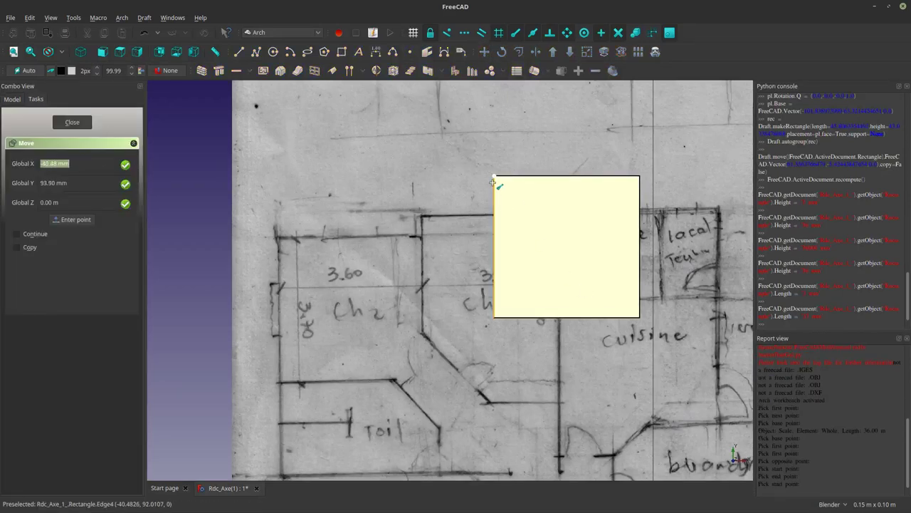
{"action": "left_click", "coordinate": [495, 176]}
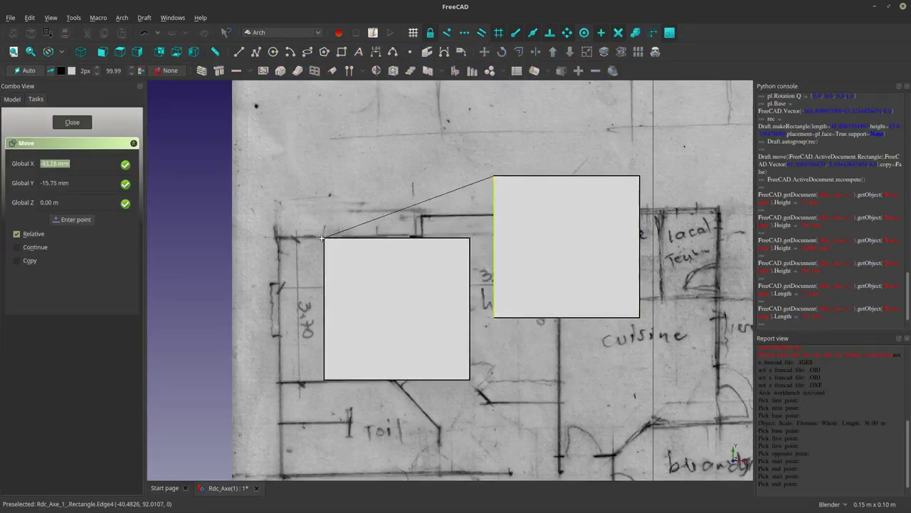
{"action": "left_click", "coordinate": [274, 236]}
{"action": "scroll", "coordinate": [267, 220], "scroll_direction": "down", "scroll_amount": 2}
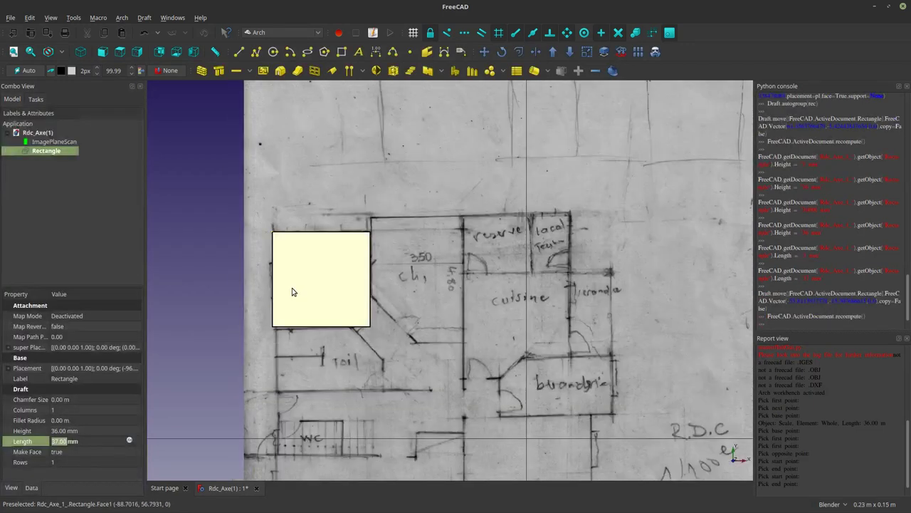
Give the rectangle Transparency 80 and a light green (170, 255, 127) Line Color.
{"action": "left_click", "coordinate": [17, 488]}
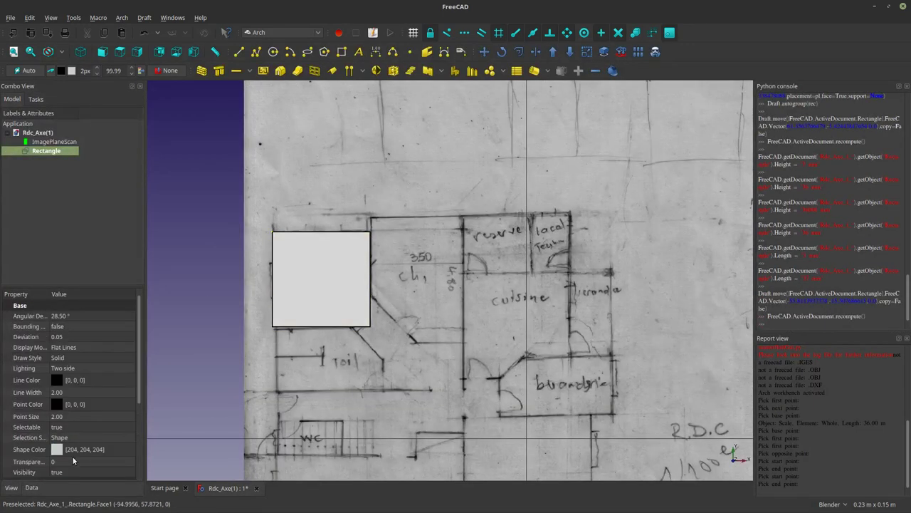
{"action": "left_click", "coordinate": [73, 461]}
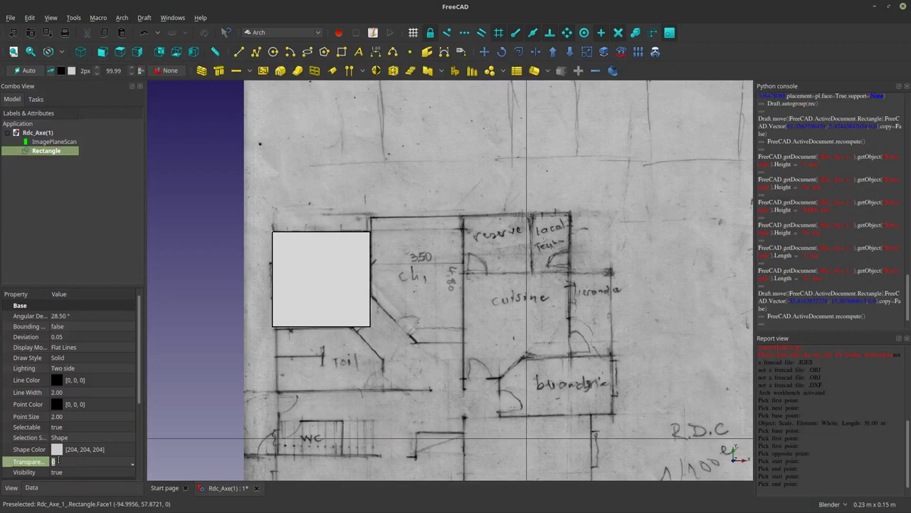
{"action": "type", "text": "80"}
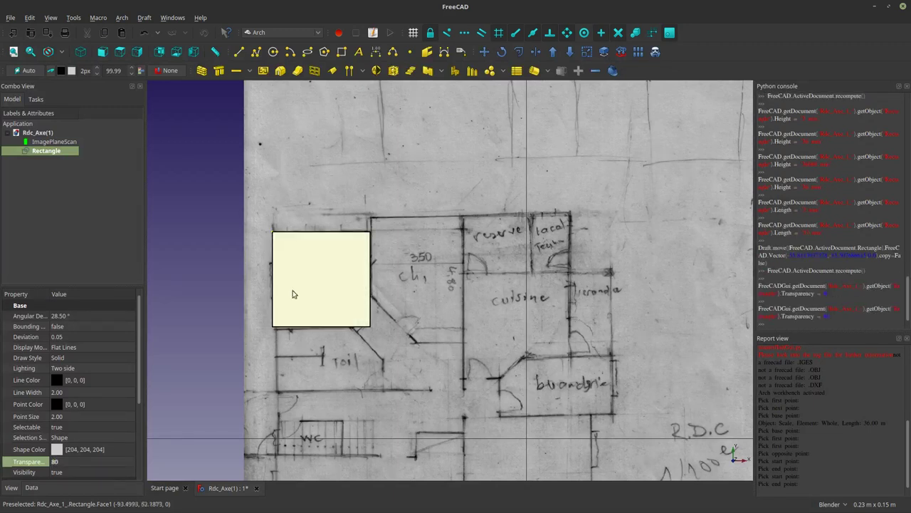
{"action": "left_click", "coordinate": [97, 381]}
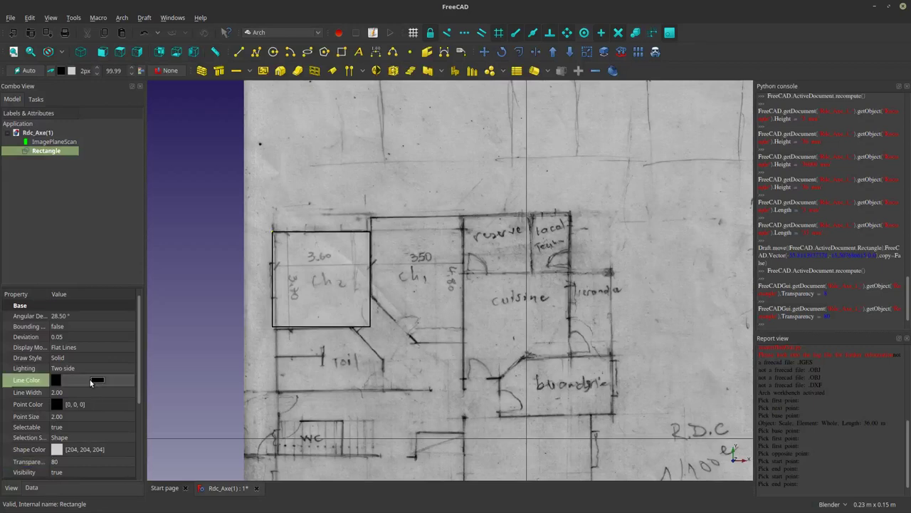
{"action": "left_click", "coordinate": [98, 381]}
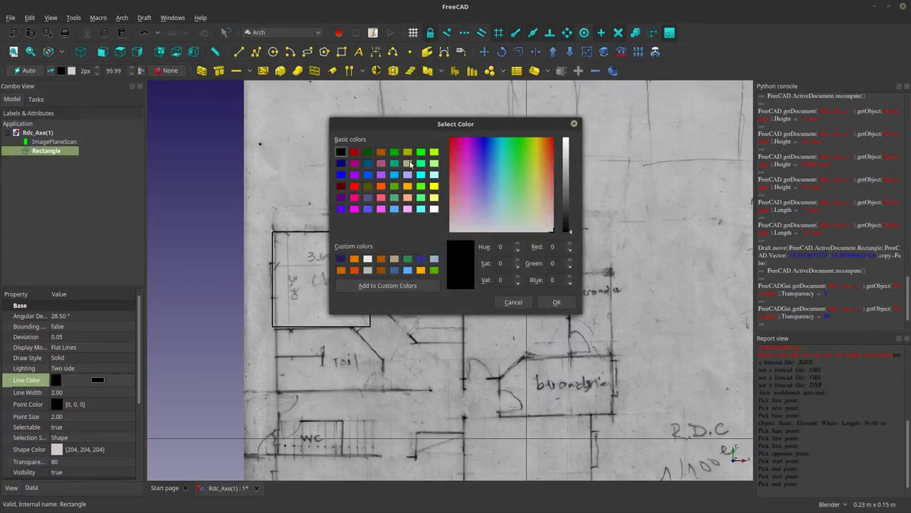
{"action": "left_click", "coordinate": [434, 164]}
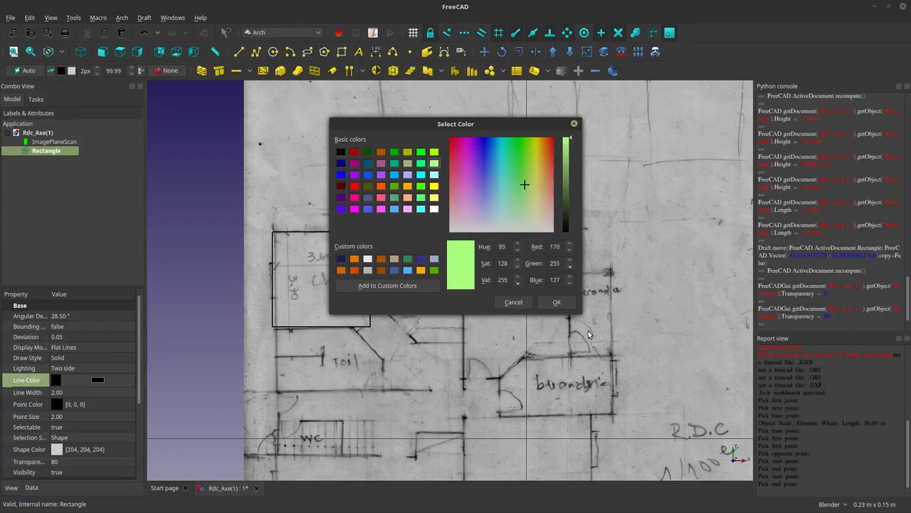
{"action": "left_click", "coordinate": [557, 301]}
{"action": "left_click", "coordinate": [353, 360]}
{"action": "scroll", "coordinate": [355, 342], "scroll_direction": "up", "scroll_amount": 2}
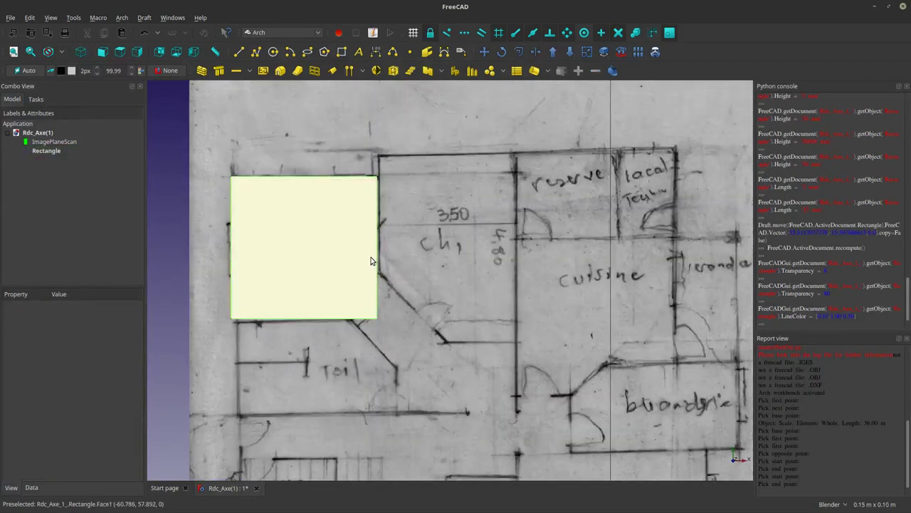
Copy the ch2 rectangle with Move onto the cuisine room, creating Rectangle001.
{"action": "scroll", "coordinate": [372, 261], "scroll_direction": "up", "scroll_amount": 2}
{"action": "scroll", "coordinate": [294, 274], "scroll_direction": "down", "scroll_amount": 1}
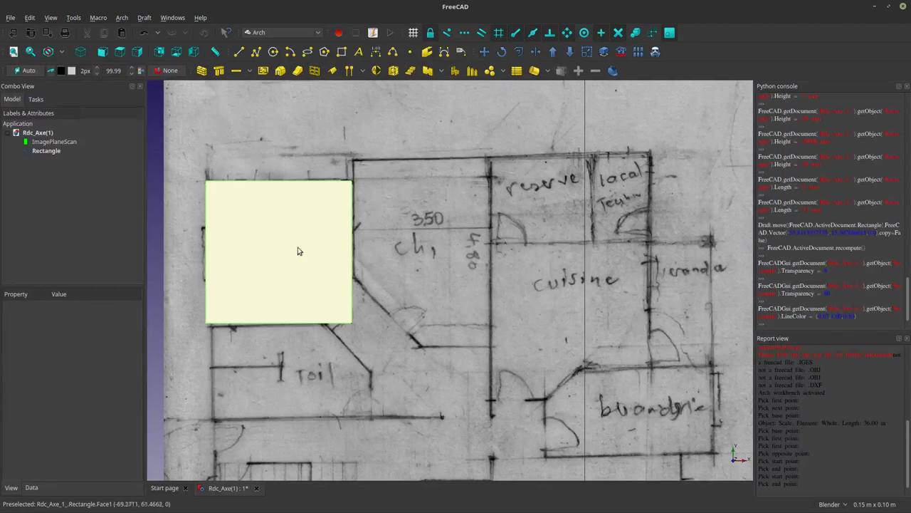
{"action": "left_click", "coordinate": [298, 254]}
{"action": "left_click", "coordinate": [484, 51]}
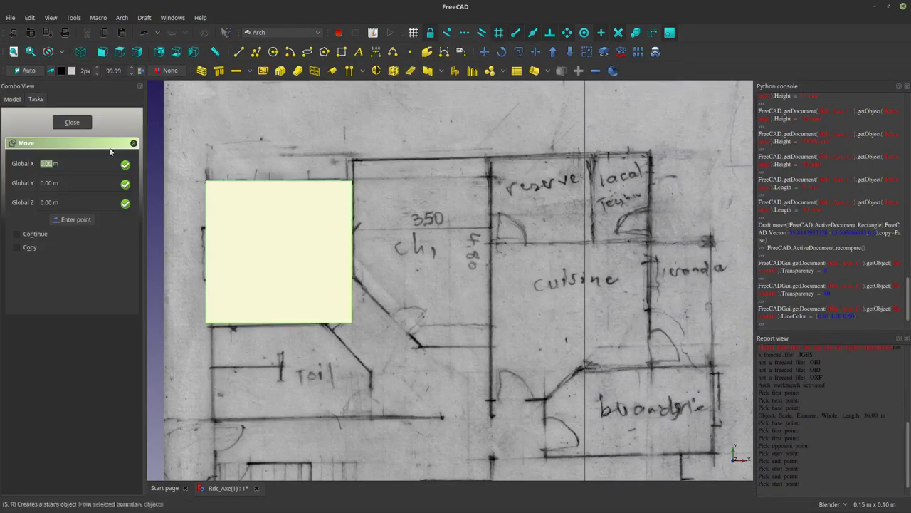
{"action": "left_click", "coordinate": [28, 247]}
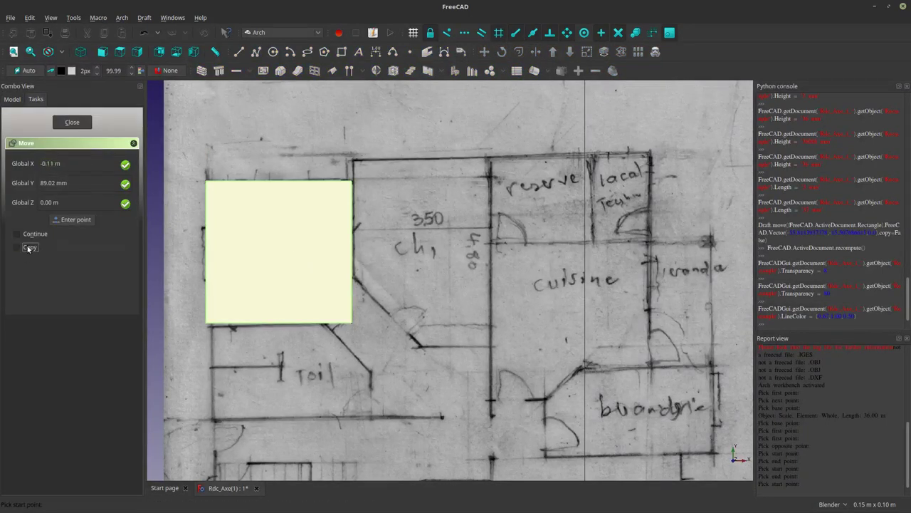
{"action": "left_click", "coordinate": [207, 183]}
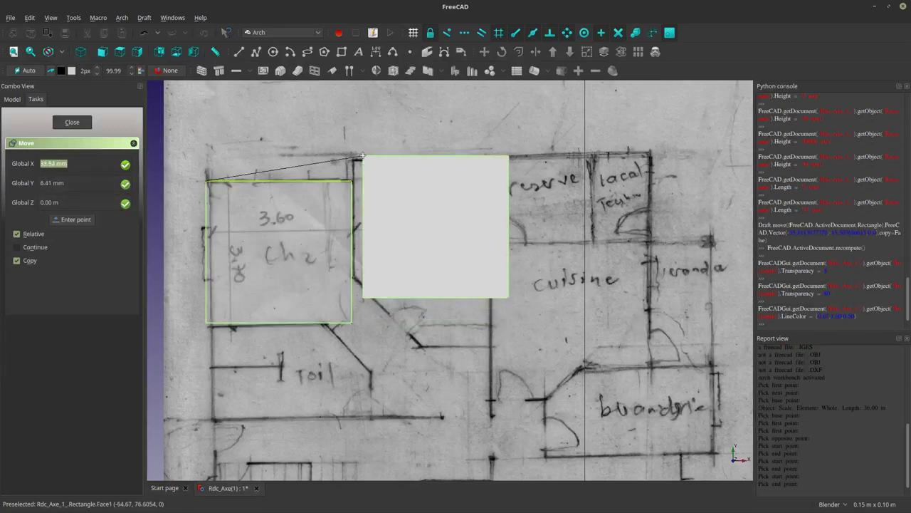
{"action": "left_click", "coordinate": [473, 189]}
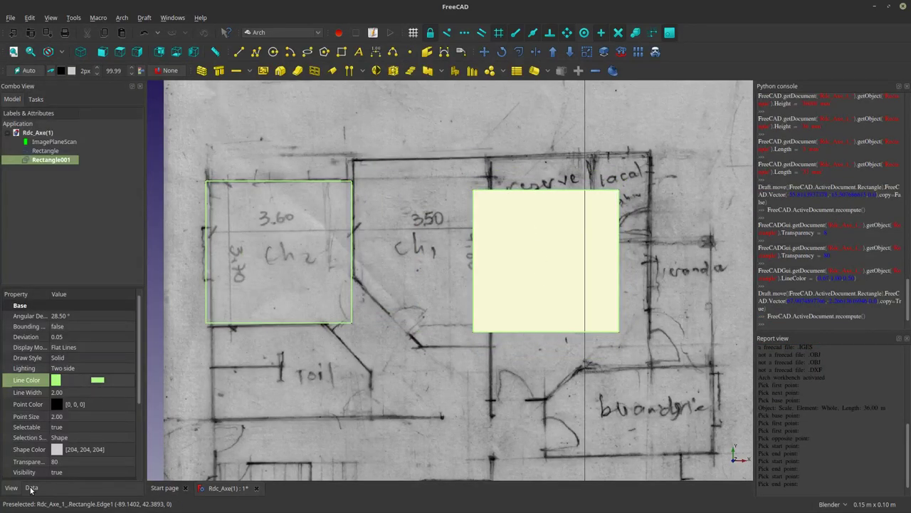
Set Rectangle001's Height to 35.00 mm.
{"action": "left_click", "coordinate": [31, 489]}
{"action": "left_click", "coordinate": [57, 430]}
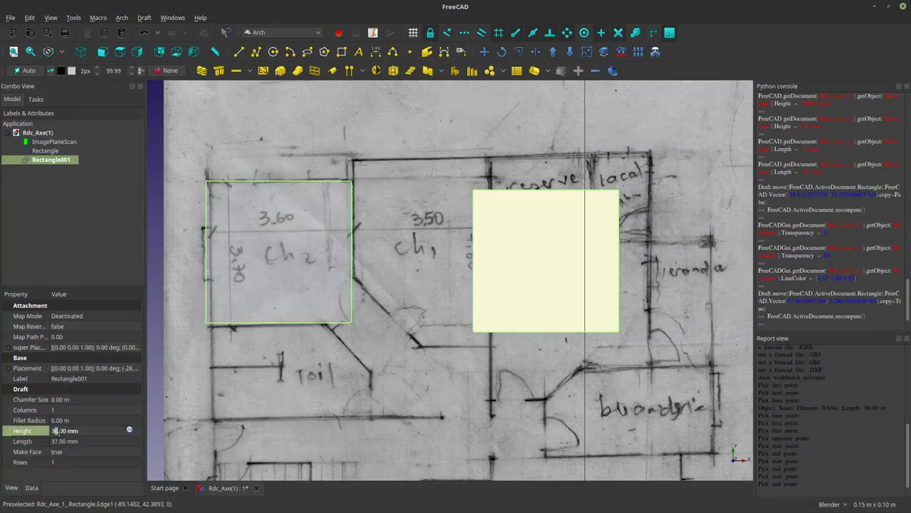
{"action": "type", "text": "5"}
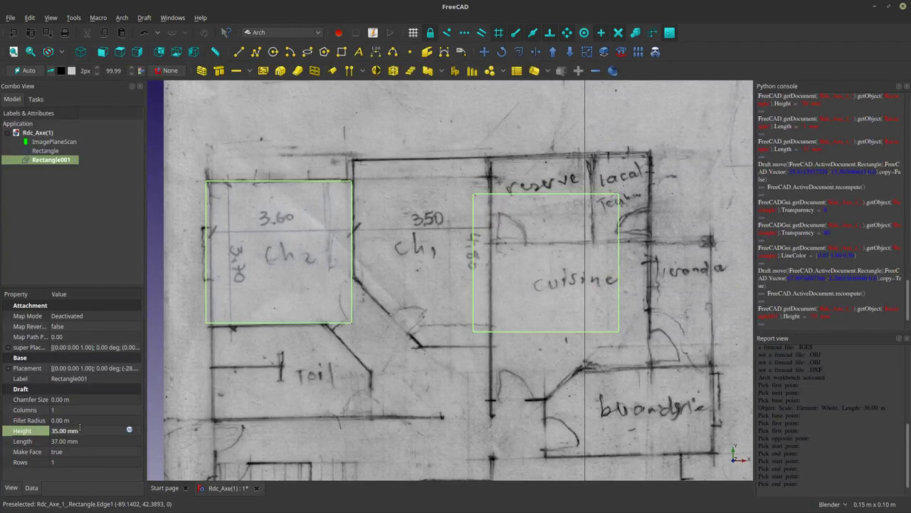
{"action": "left_click", "coordinate": [89, 421]}
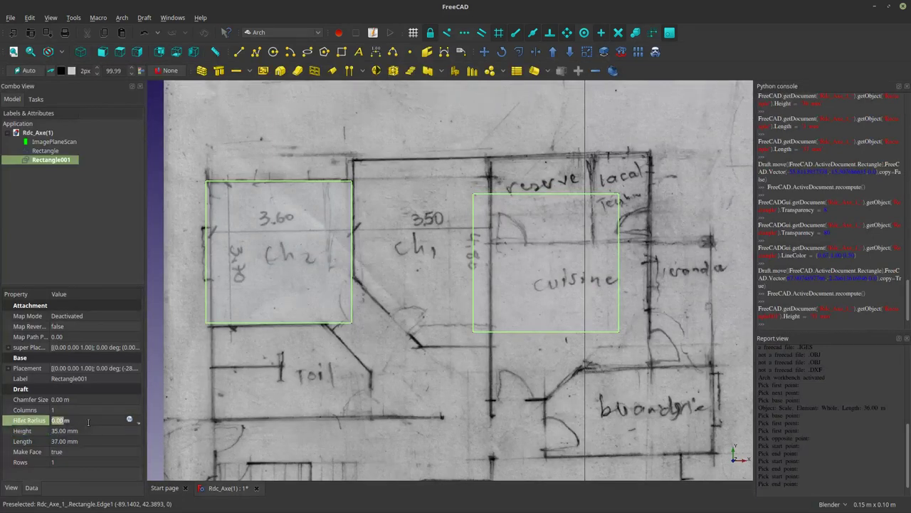
Copy the kitchen rectangle onto the ch1 room corner as Rectangle002.
{"action": "left_click", "coordinate": [484, 51]}
{"action": "left_click", "coordinate": [473, 195]}
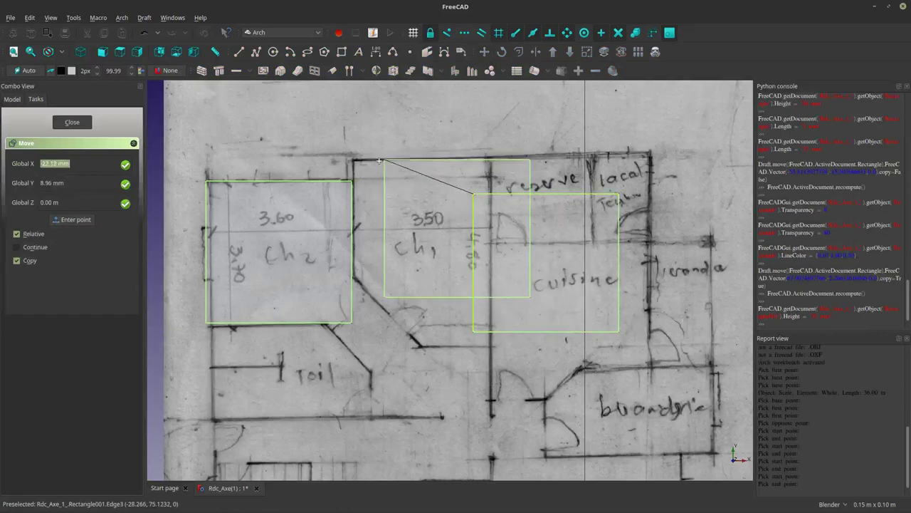
{"action": "scroll", "coordinate": [335, 160], "scroll_direction": "up", "scroll_amount": 5}
{"action": "left_click", "coordinate": [313, 160]}
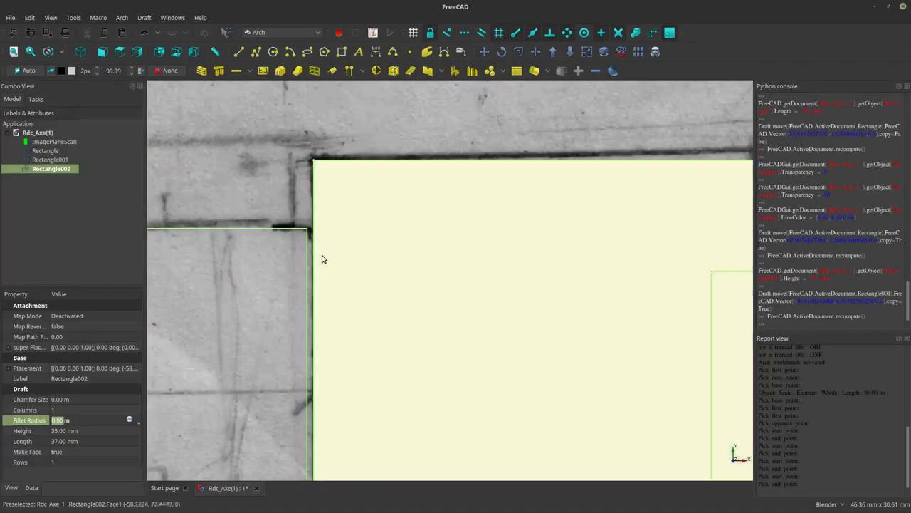
Draw a short Draft line at the ch2 rectangle's corner.
{"action": "left_click", "coordinate": [302, 228]}
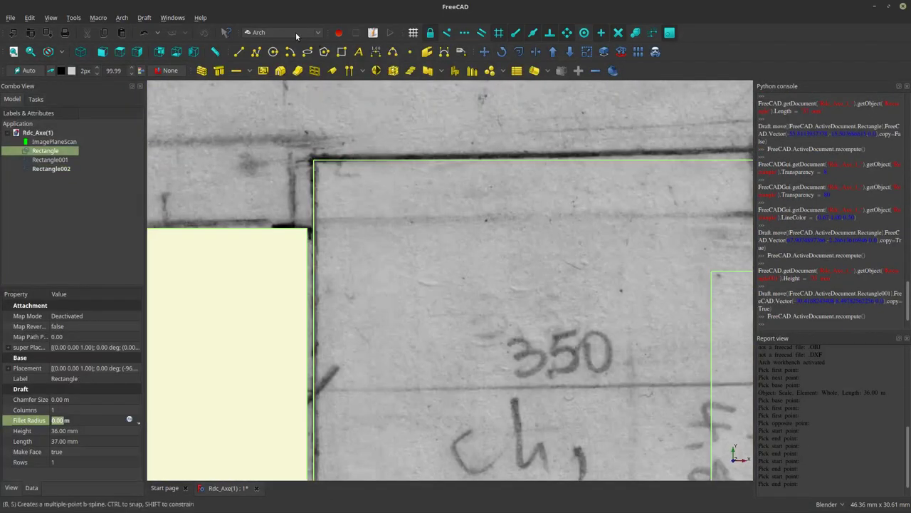
{"action": "left_click", "coordinate": [239, 52]}
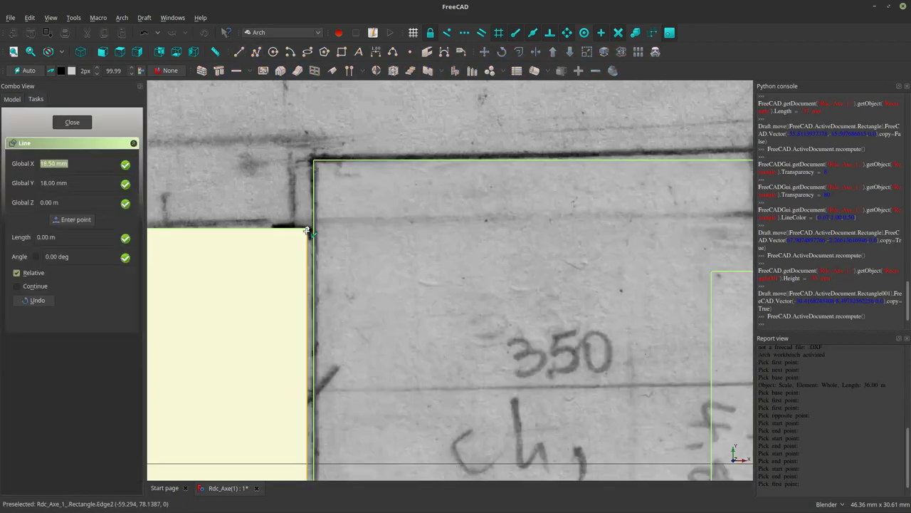
{"action": "left_click", "coordinate": [307, 228]}
{"action": "left_click", "coordinate": [310, 231]}
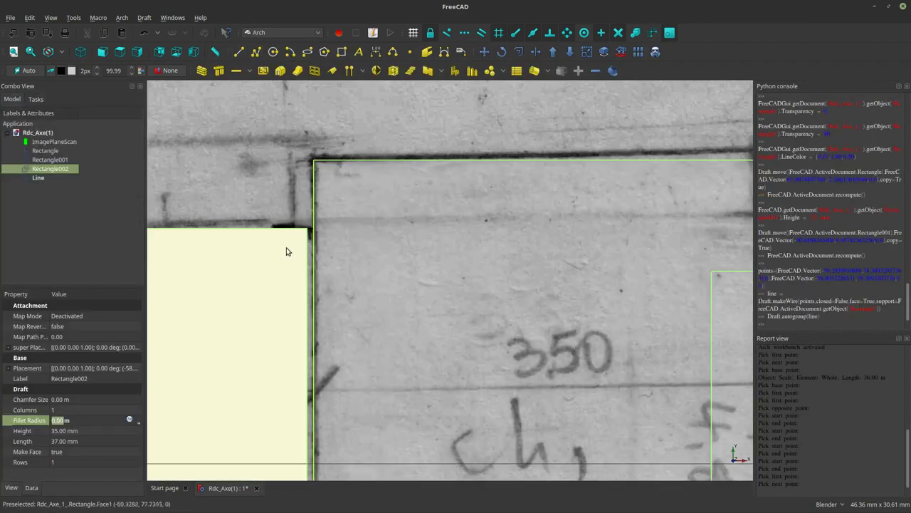
Delete the kitchen rectangle Rectangle001 and select the ch2 rectangle.
{"action": "left_click", "coordinate": [287, 252]}
{"action": "scroll", "coordinate": [360, 305], "scroll_direction": "down", "scroll_amount": 5}
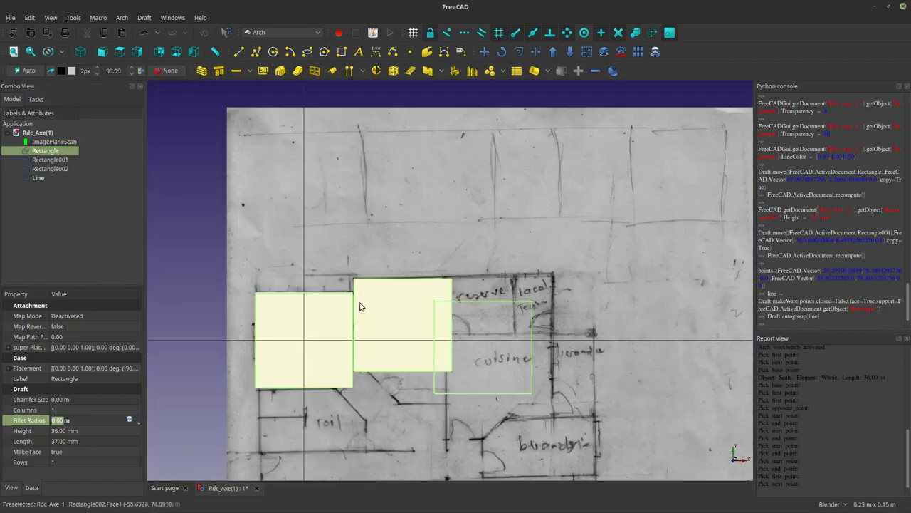
{"action": "scroll", "coordinate": [360, 305], "scroll_direction": "up", "scroll_amount": 5}
{"action": "scroll", "coordinate": [442, 299], "scroll_direction": "down", "scroll_amount": 5}
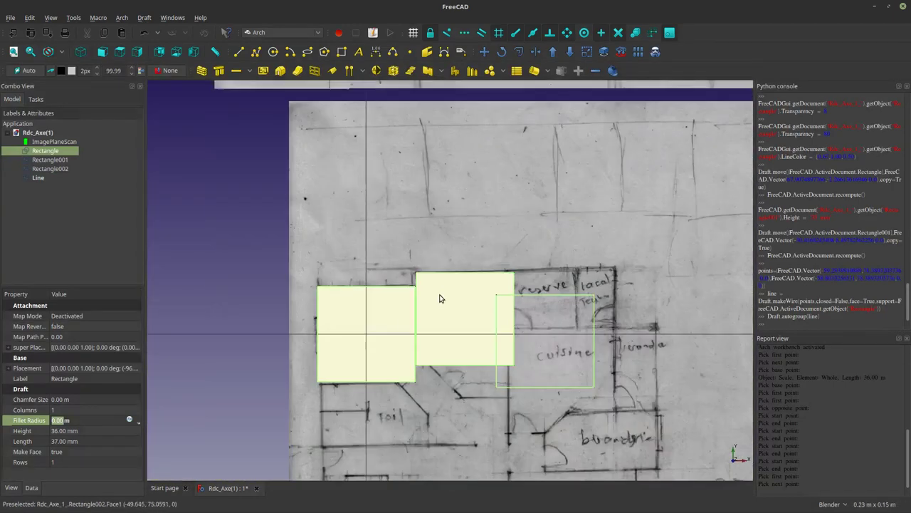
{"action": "left_click", "coordinate": [555, 387]}
{"action": "key", "text": "Delete"}
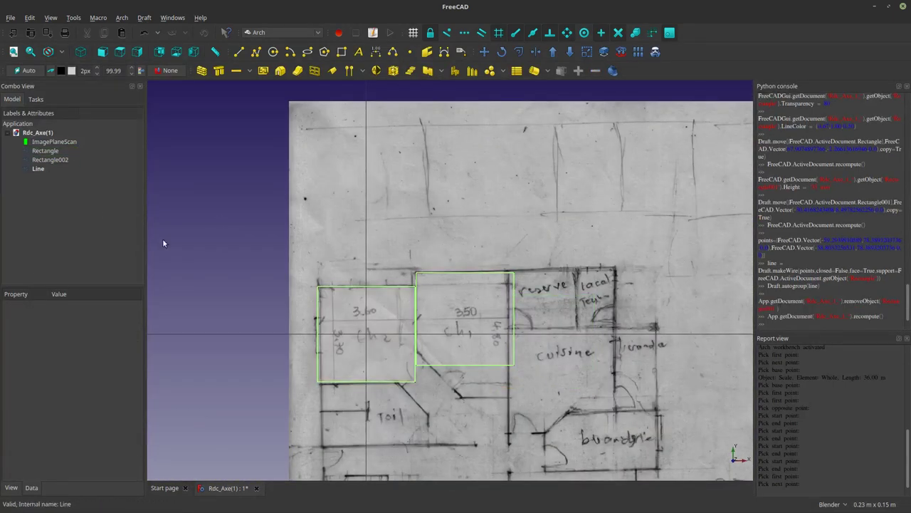
{"action": "left_click", "coordinate": [415, 346]}
Move the ch2 rectangle (no copy) by its top-right corner against the wall line.
{"action": "left_click", "coordinate": [485, 53]}
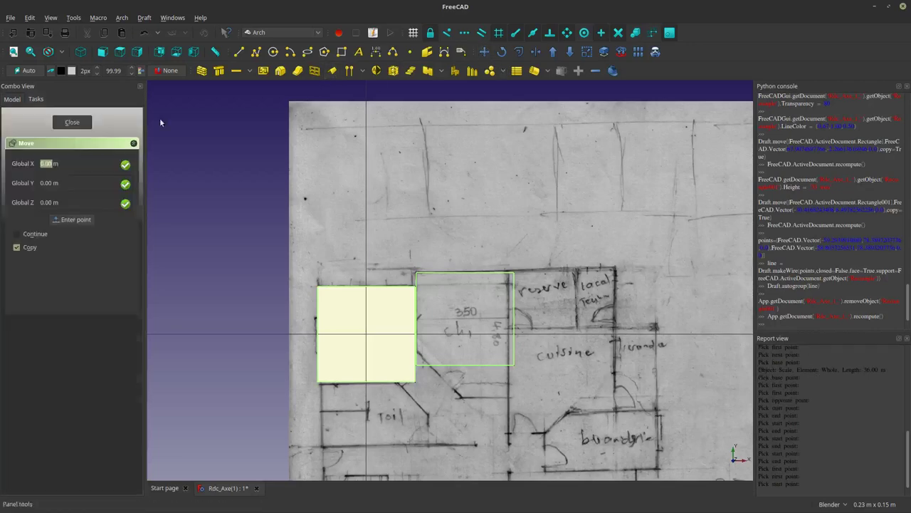
{"action": "left_click", "coordinate": [27, 250]}
{"action": "scroll", "coordinate": [393, 314], "scroll_direction": "up", "scroll_amount": 3}
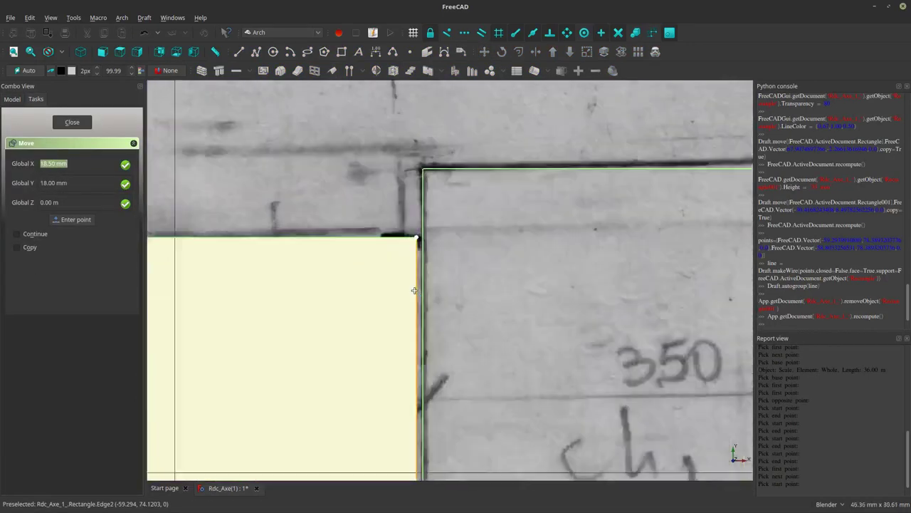
{"action": "scroll", "coordinate": [413, 185], "scroll_direction": "up", "scroll_amount": 3}
{"action": "scroll", "coordinate": [418, 175], "scroll_direction": "up", "scroll_amount": 2}
{"action": "left_click", "coordinate": [418, 175]}
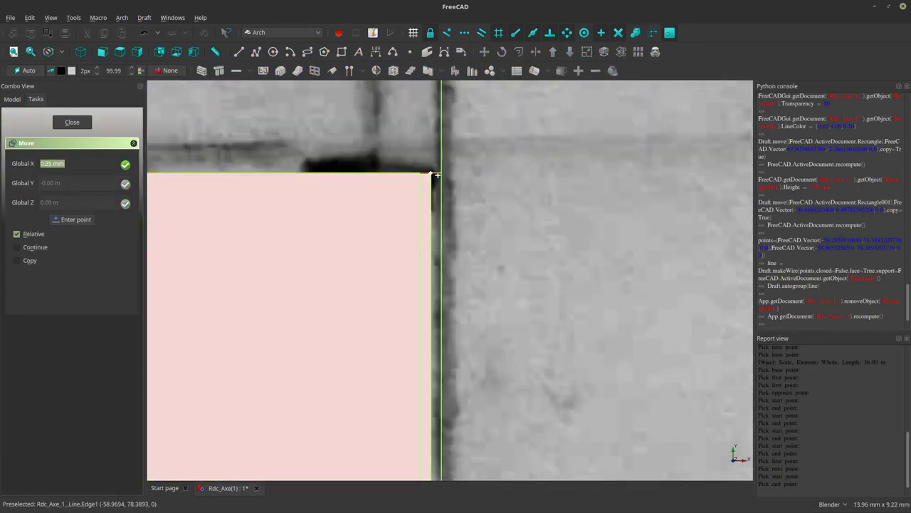
{"action": "left_click", "coordinate": [441, 172]}
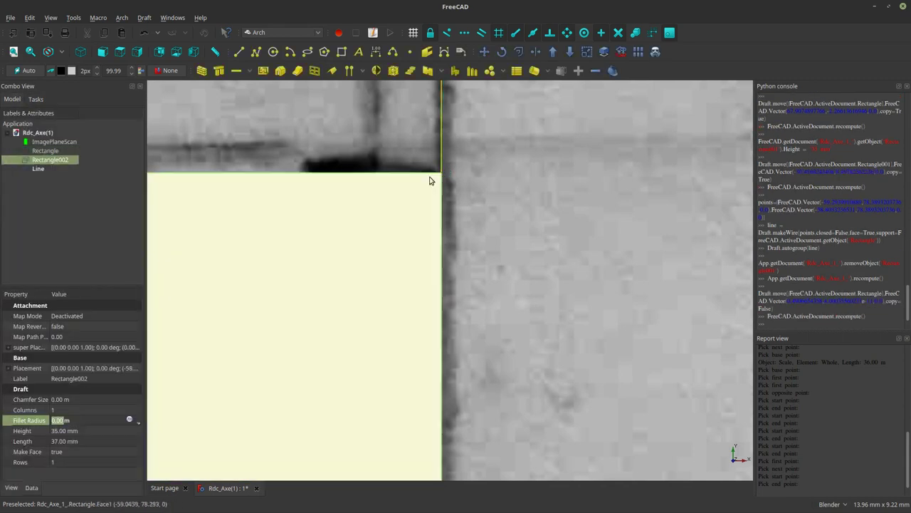
{"action": "scroll", "coordinate": [431, 178], "scroll_direction": "down", "scroll_amount": 5}
{"action": "scroll", "coordinate": [428, 313], "scroll_direction": "down", "scroll_amount": 3}
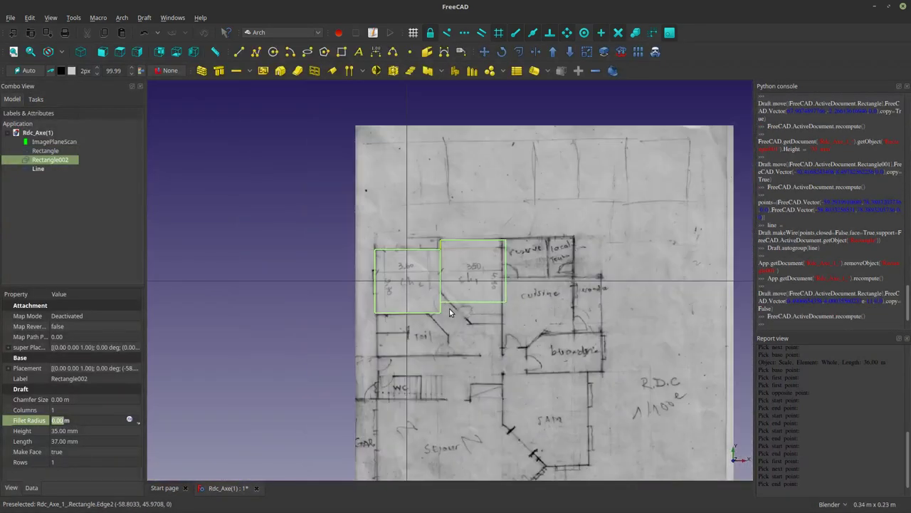
{"action": "scroll", "coordinate": [517, 249], "scroll_direction": "up", "scroll_amount": 2}
{"action": "scroll", "coordinate": [516, 256], "scroll_direction": "up", "scroll_amount": 2}
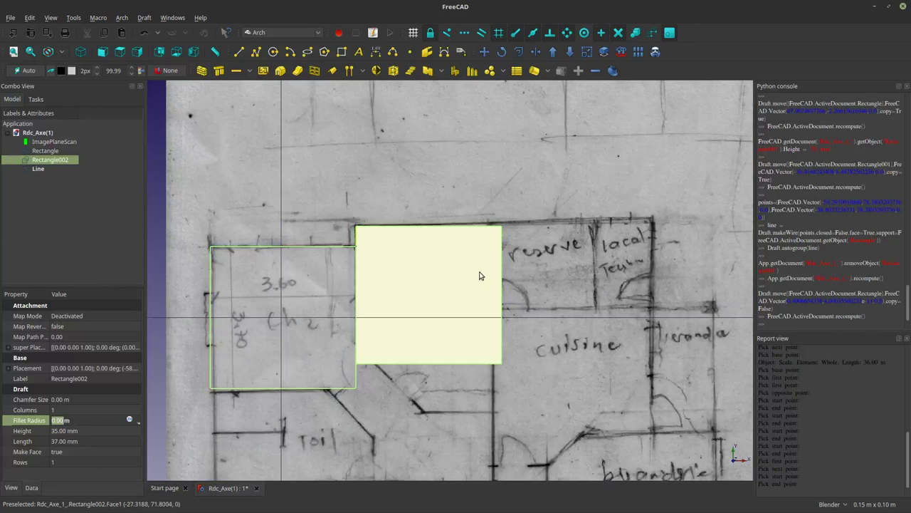
Set the ch1 rectangle's Length to 35 mm and Height to 48 mm.
{"action": "left_click", "coordinate": [501, 384]}
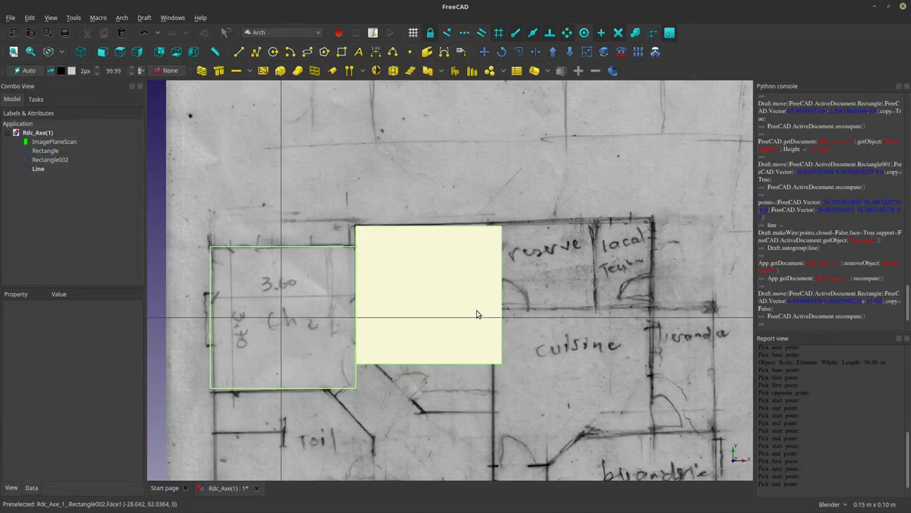
{"action": "left_click", "coordinate": [447, 331]}
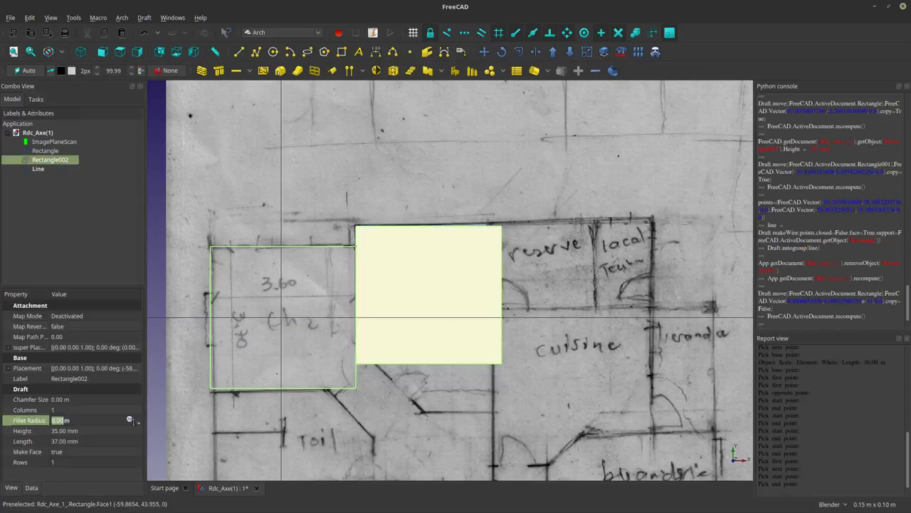
{"action": "left_click", "coordinate": [53, 443]}
{"action": "type", "text": "0"}
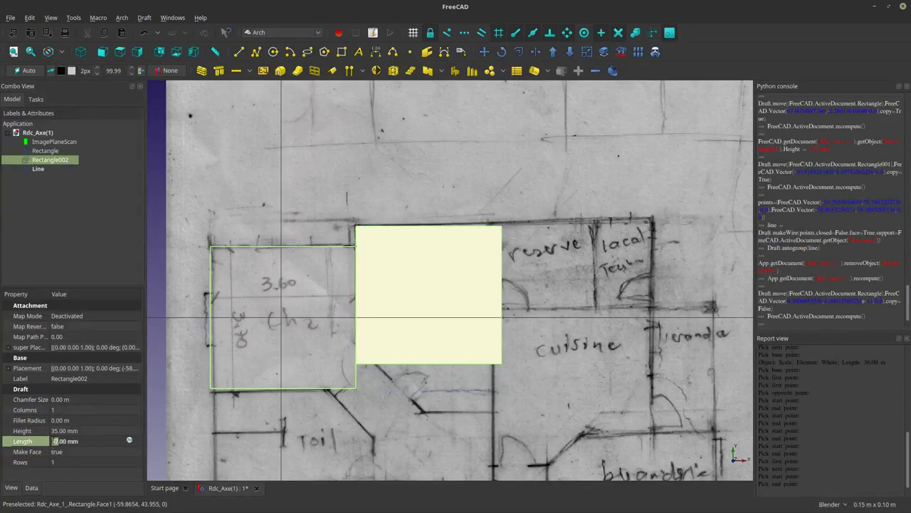
{"action": "type", "text": "48"}
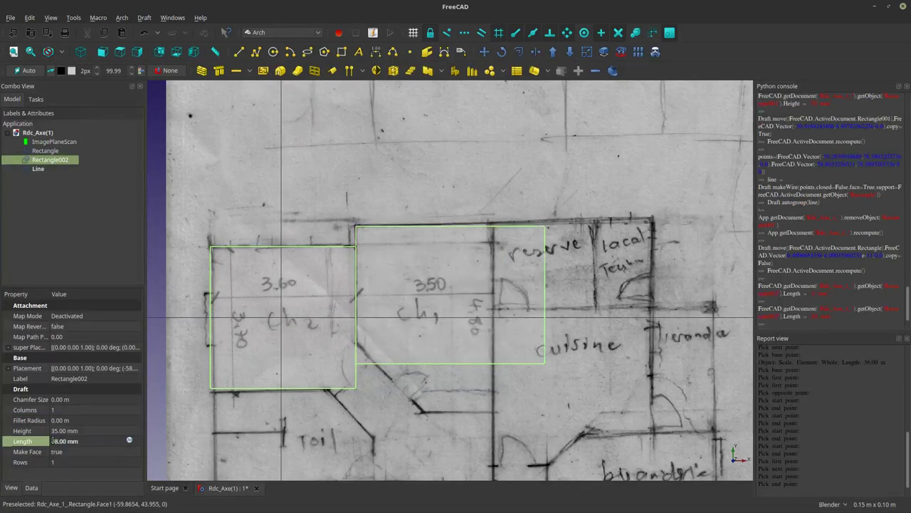
{"action": "left_click", "coordinate": [58, 432]}
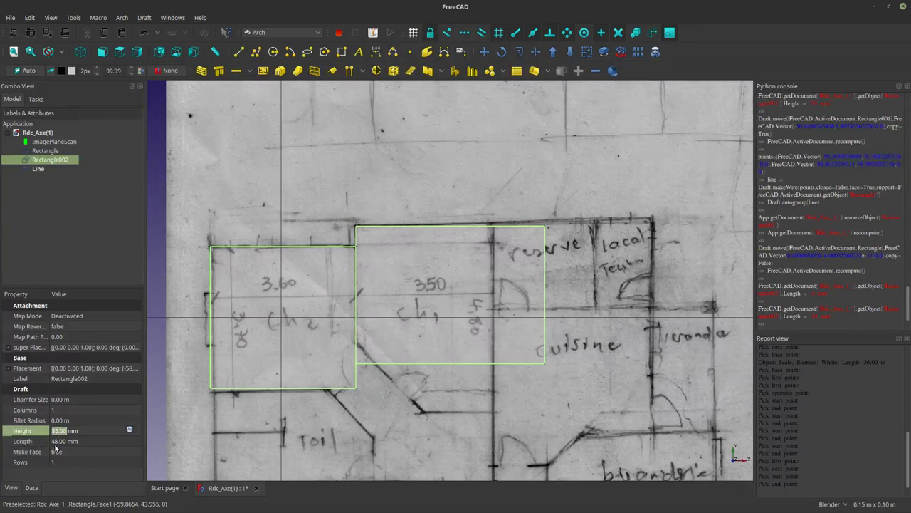
{"action": "left_click", "coordinate": [54, 442]}
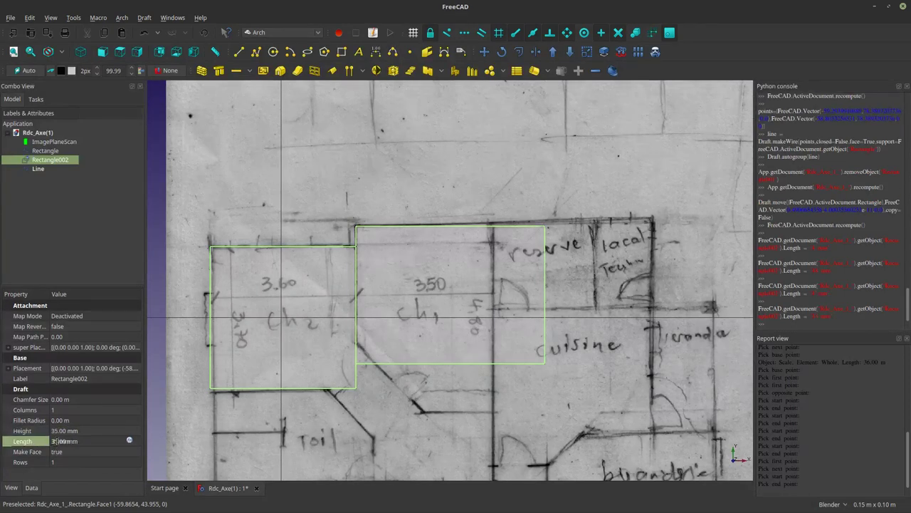
{"action": "type", "text": "35"}
{"action": "left_click", "coordinate": [54, 431]}
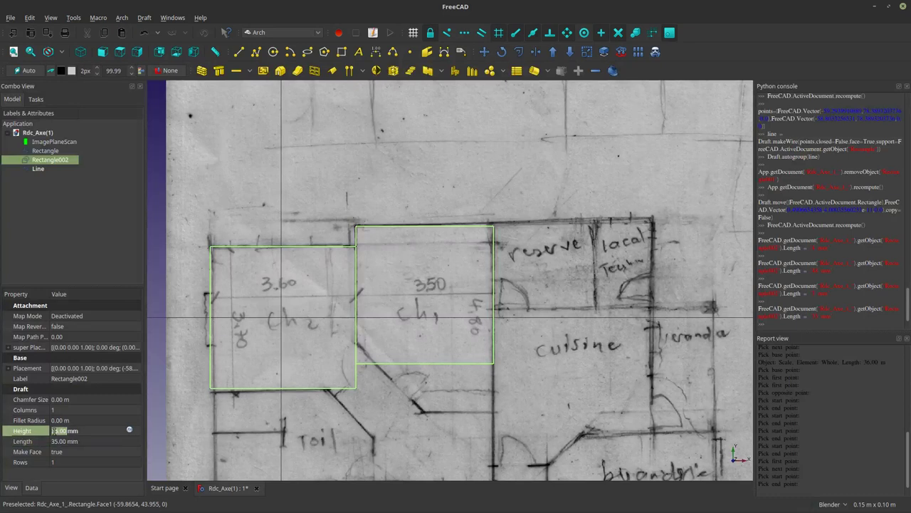
{"action": "type", "text": "48"}
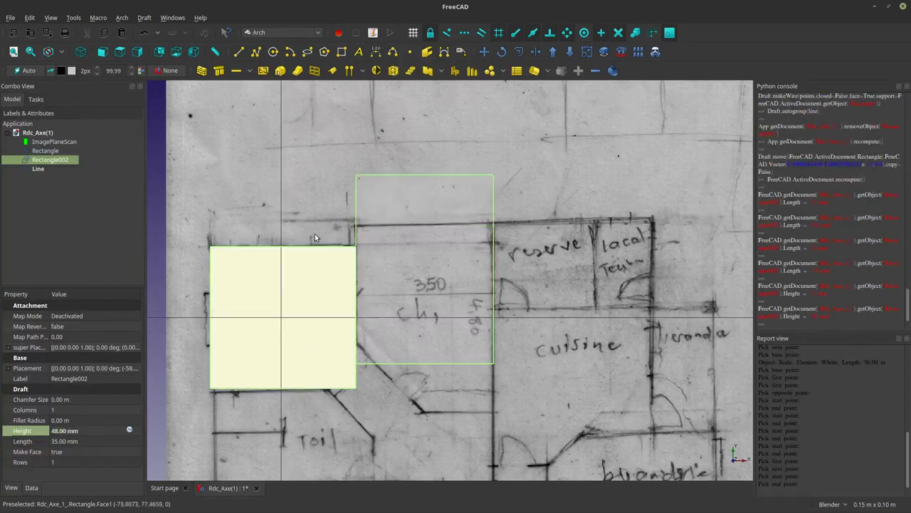
Move the ch1 rectangle by its top-left corner onto the wall corner.
{"action": "left_click", "coordinate": [484, 52]}
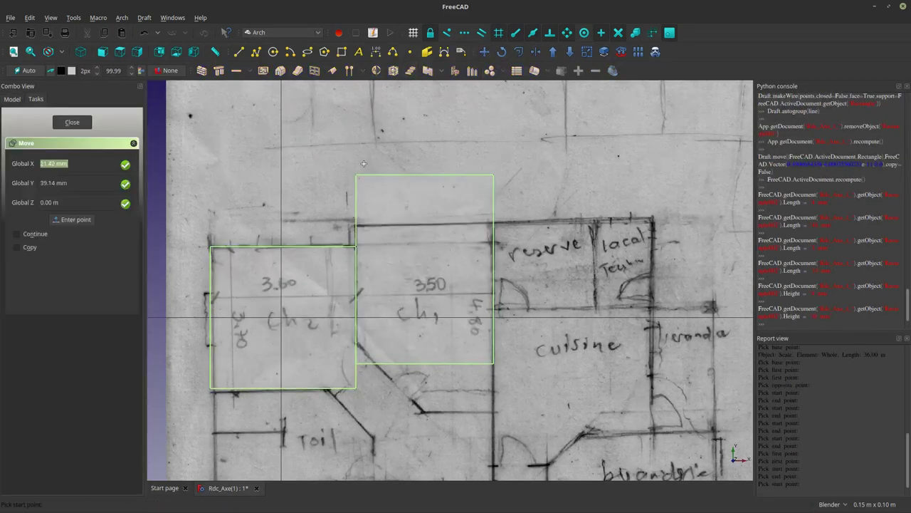
{"action": "left_click", "coordinate": [356, 175]}
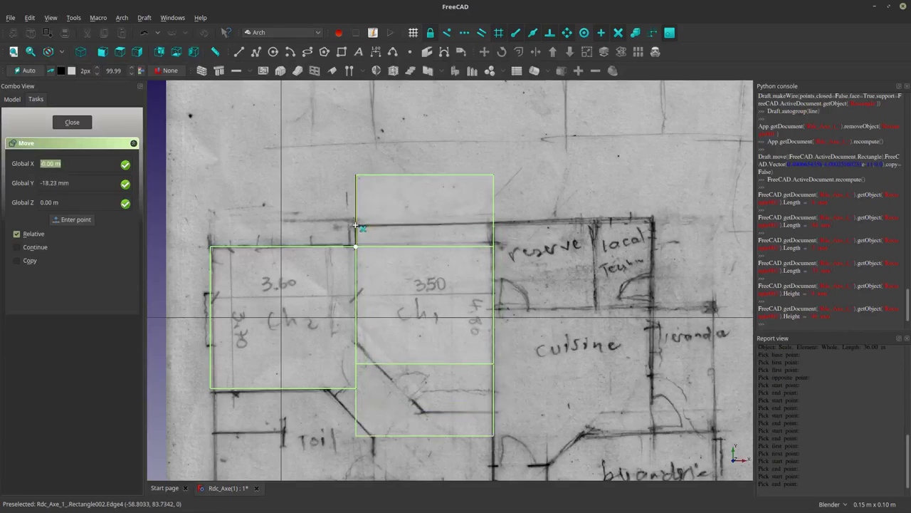
{"action": "scroll", "coordinate": [360, 227], "scroll_direction": "up", "scroll_amount": 5}
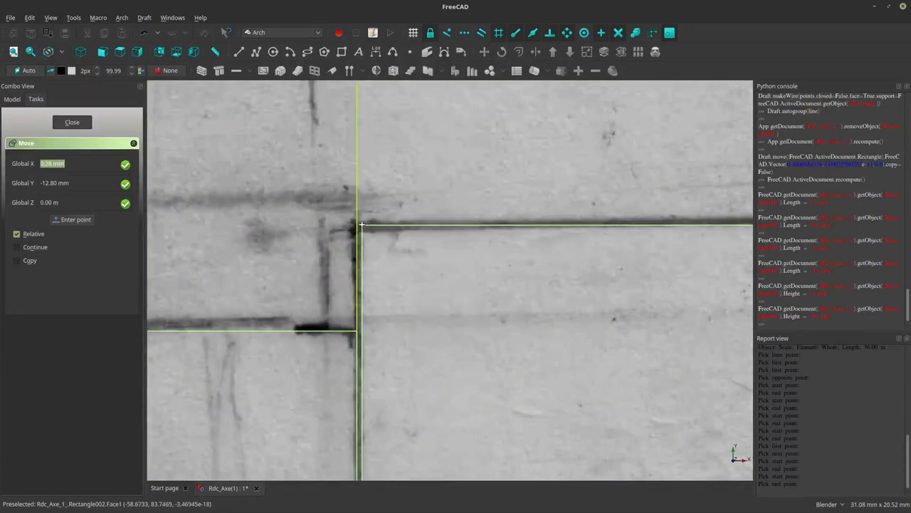
{"action": "left_click", "coordinate": [361, 225]}
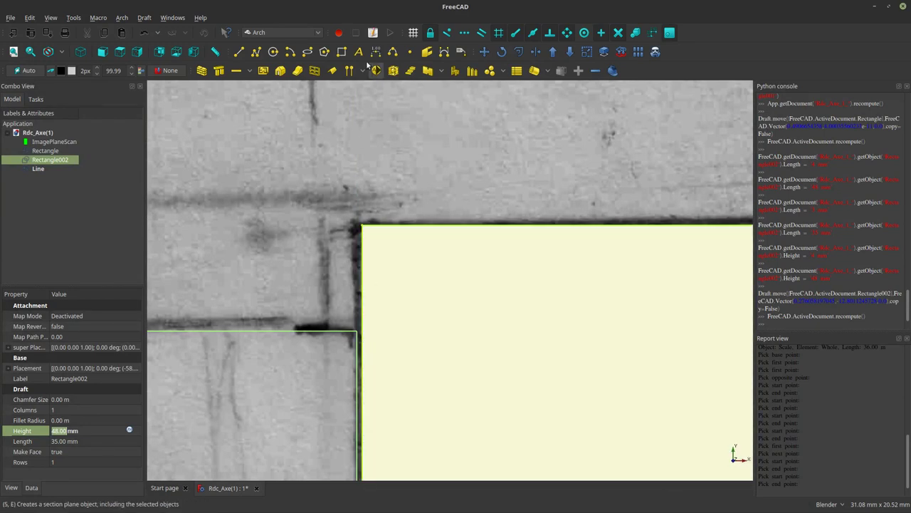
Move the ch1 rectangle again so it butts against the ch2 rectangle, then zoom out to check.
{"action": "left_click", "coordinate": [482, 52]}
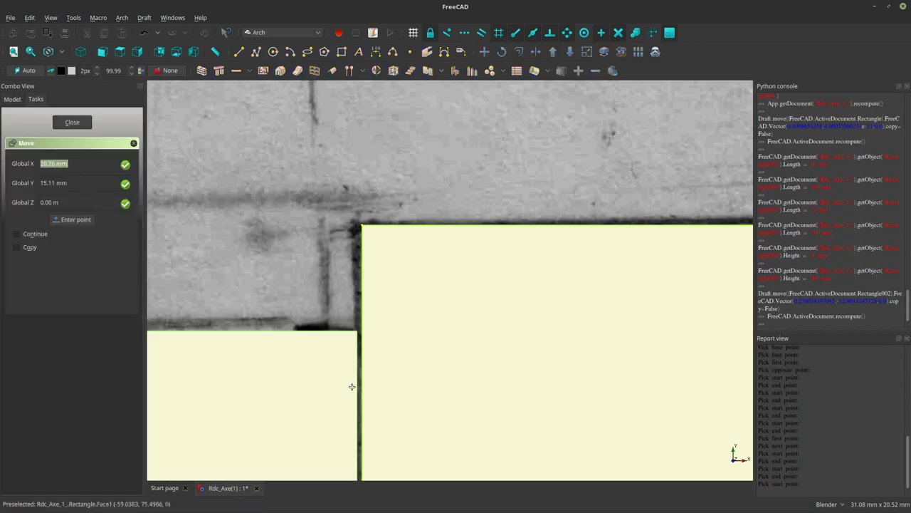
{"action": "scroll", "coordinate": [367, 363], "scroll_direction": "down", "scroll_amount": 2}
{"action": "scroll", "coordinate": [381, 378], "scroll_direction": "down", "scroll_amount": 2}
{"action": "scroll", "coordinate": [382, 402], "scroll_direction": "up", "scroll_amount": 4}
{"action": "scroll", "coordinate": [378, 406], "scroll_direction": "up", "scroll_amount": 2}
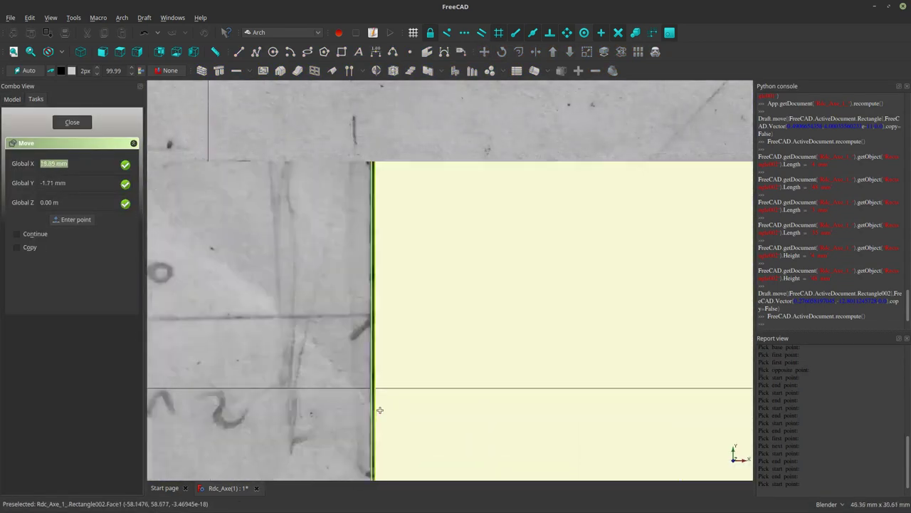
{"action": "scroll", "coordinate": [374, 418], "scroll_direction": "up", "scroll_amount": 2}
{"action": "left_click", "coordinate": [369, 423]}
{"action": "left_click", "coordinate": [369, 423]}
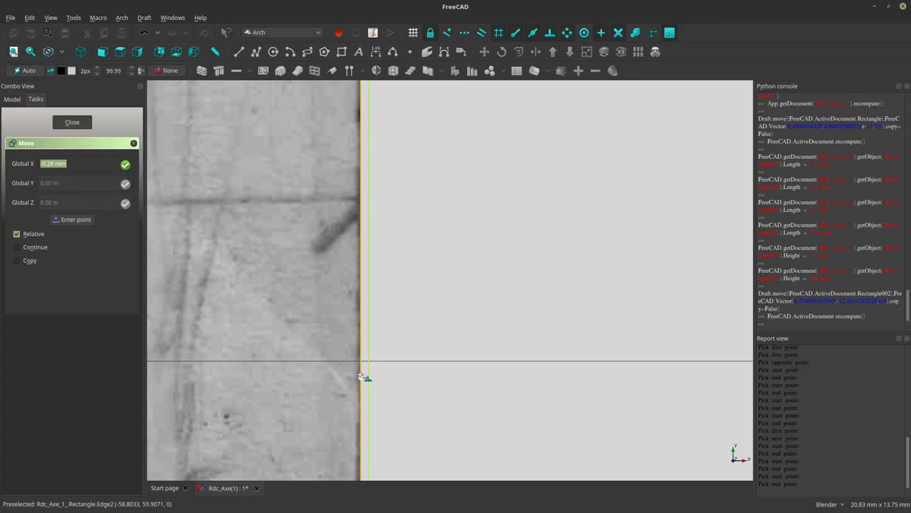
{"action": "left_click", "coordinate": [362, 372]}
{"action": "scroll", "coordinate": [361, 381], "scroll_direction": "down", "scroll_amount": 2}
{"action": "scroll", "coordinate": [370, 364], "scroll_direction": "down", "scroll_amount": 2}
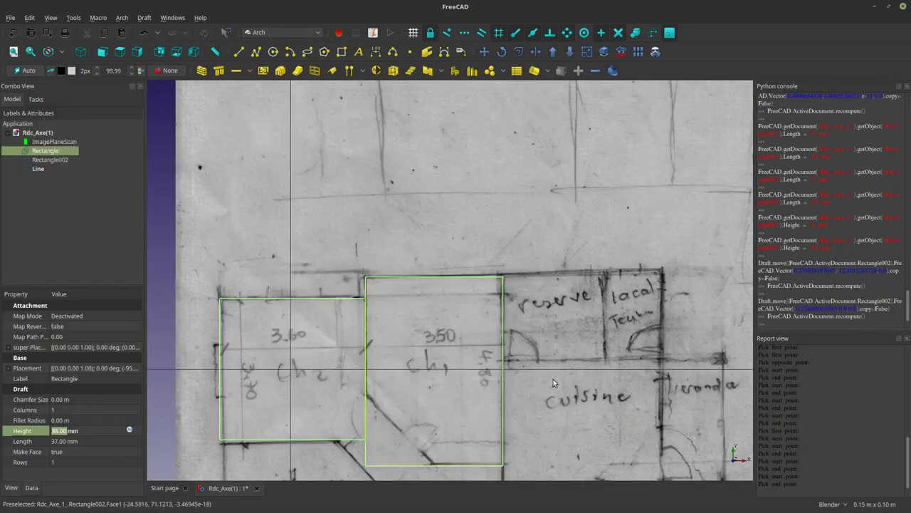
{"action": "scroll", "coordinate": [499, 320], "scroll_direction": "up", "scroll_amount": 3}
{"action": "scroll", "coordinate": [285, 188], "scroll_direction": "down", "scroll_amount": 3}
{"action": "scroll", "coordinate": [380, 196], "scroll_direction": "up", "scroll_amount": 1}
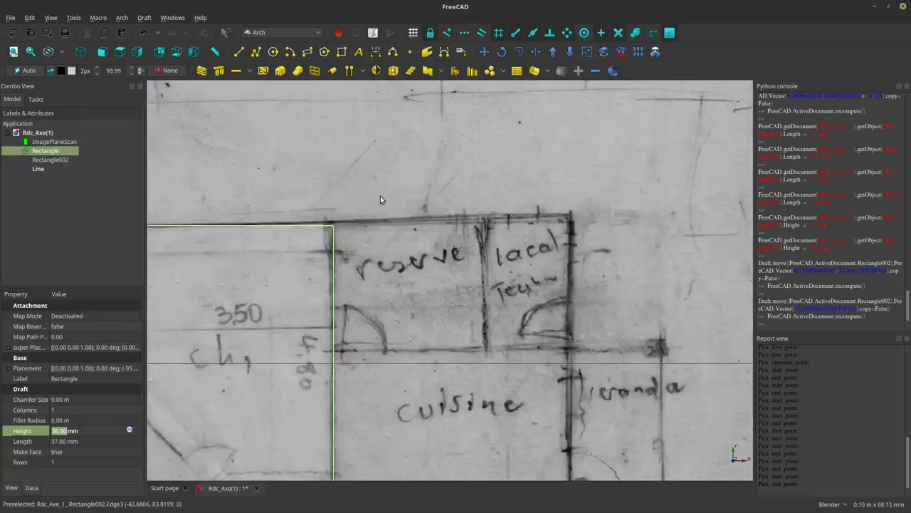
{"action": "scroll", "coordinate": [413, 228], "scroll_direction": "down", "scroll_amount": 1}
{"action": "scroll", "coordinate": [402, 281], "scroll_direction": "down", "scroll_amount": 3}
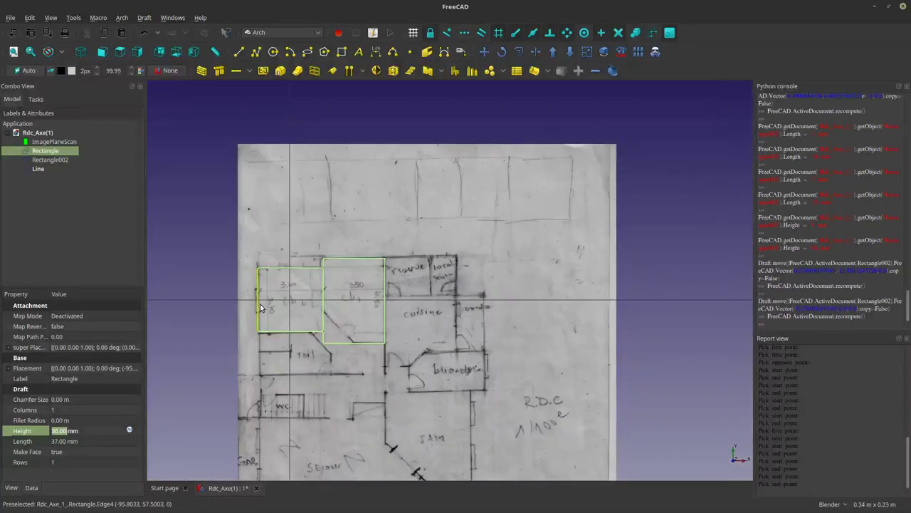
Move the first Rectangle corner-to-corner over the reserve and cuisine area.
{"action": "left_click", "coordinate": [483, 34]}
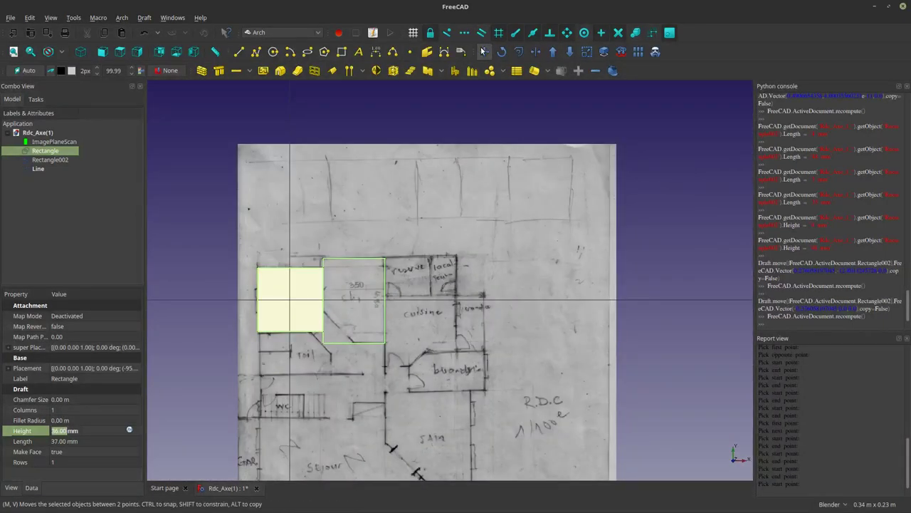
{"action": "left_click", "coordinate": [258, 272]}
{"action": "scroll", "coordinate": [356, 228], "scroll_direction": "up", "scroll_amount": 5}
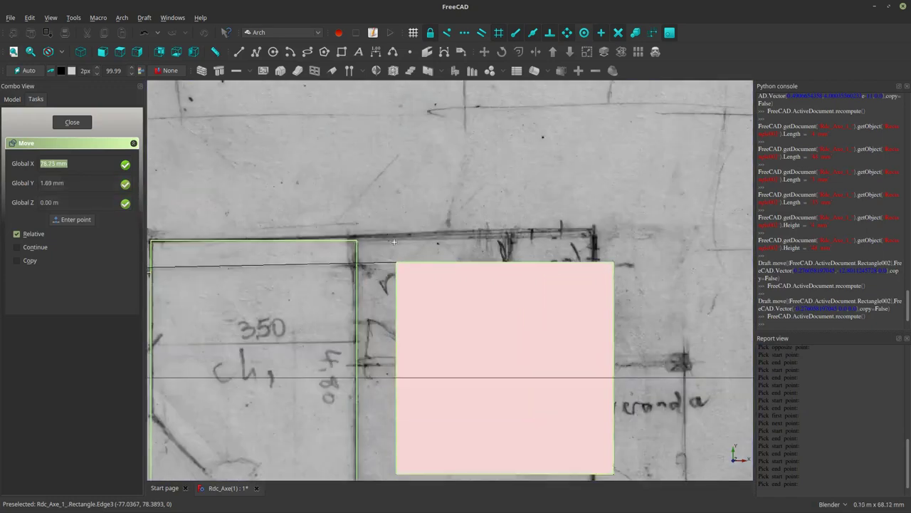
{"action": "left_click", "coordinate": [356, 243]}
{"action": "scroll", "coordinate": [430, 264], "scroll_direction": "down", "scroll_amount": 2}
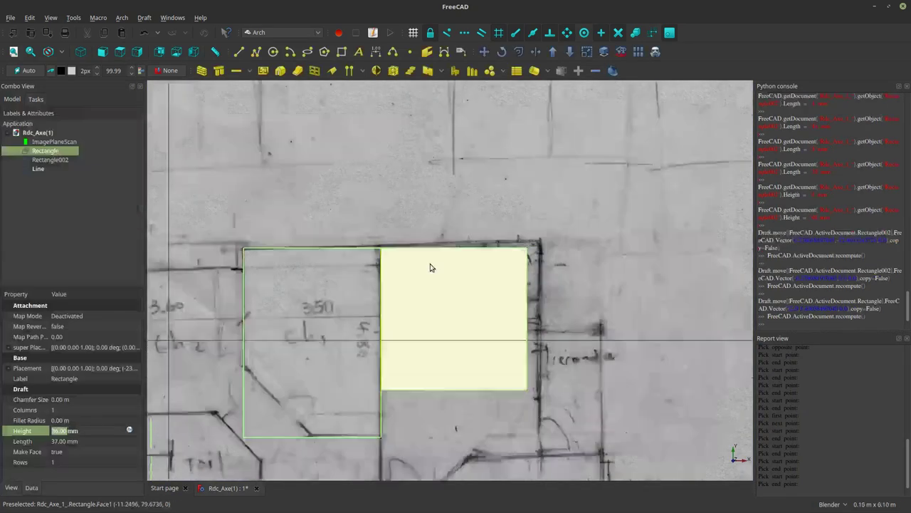
{"action": "scroll", "coordinate": [430, 264], "scroll_direction": "down", "scroll_amount": 2}
Hide the rectangle over the cuisine, leaving only the ch1 outline visible.
{"action": "left_click", "coordinate": [434, 289]}
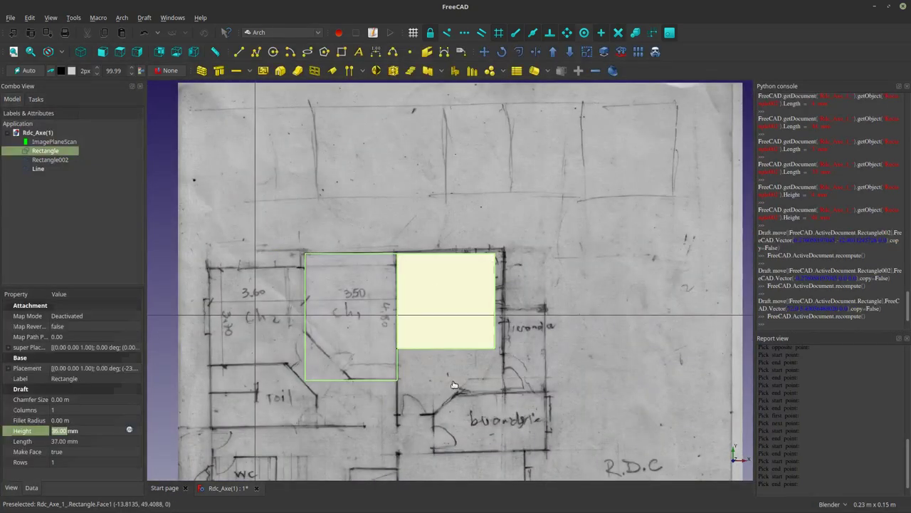
{"action": "left_click", "coordinate": [427, 363]}
{"action": "scroll", "coordinate": [548, 301], "scroll_direction": "up", "scroll_amount": 1}
{"action": "scroll", "coordinate": [470, 278], "scroll_direction": "up", "scroll_amount": 3}
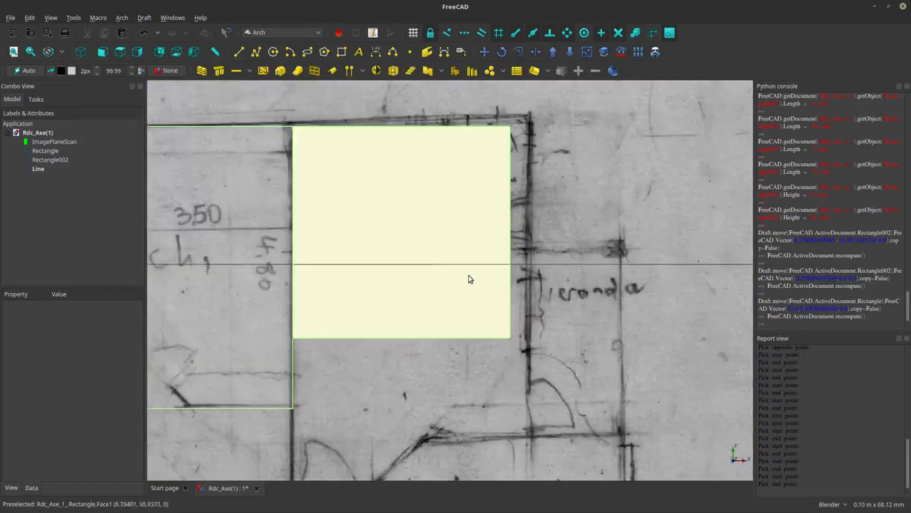
{"action": "scroll", "coordinate": [491, 281], "scroll_direction": "up", "scroll_amount": 1}
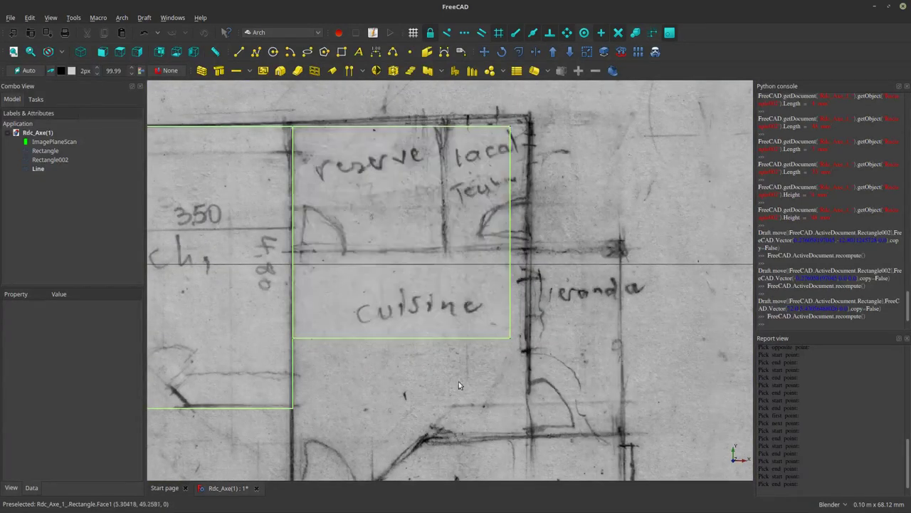
{"action": "scroll", "coordinate": [463, 377], "scroll_direction": "down", "scroll_amount": 2}
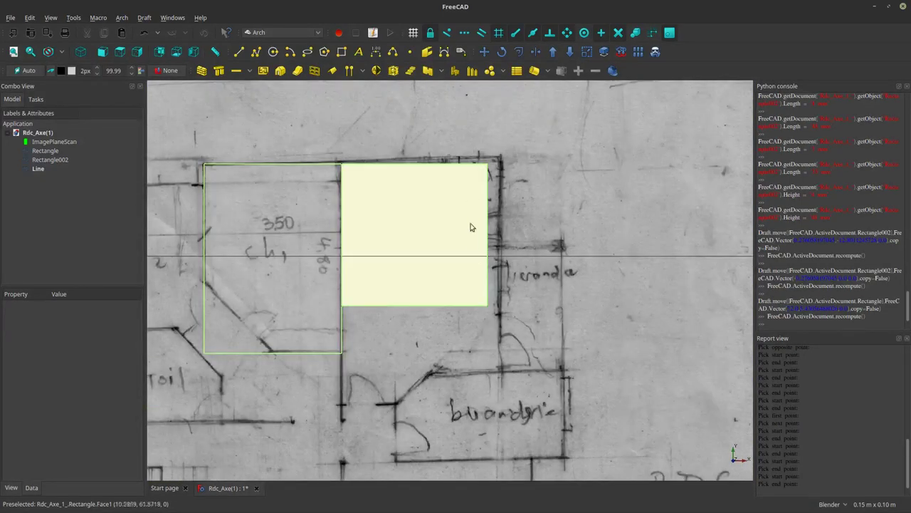
{"action": "scroll", "coordinate": [530, 292], "scroll_direction": "down", "scroll_amount": 3}
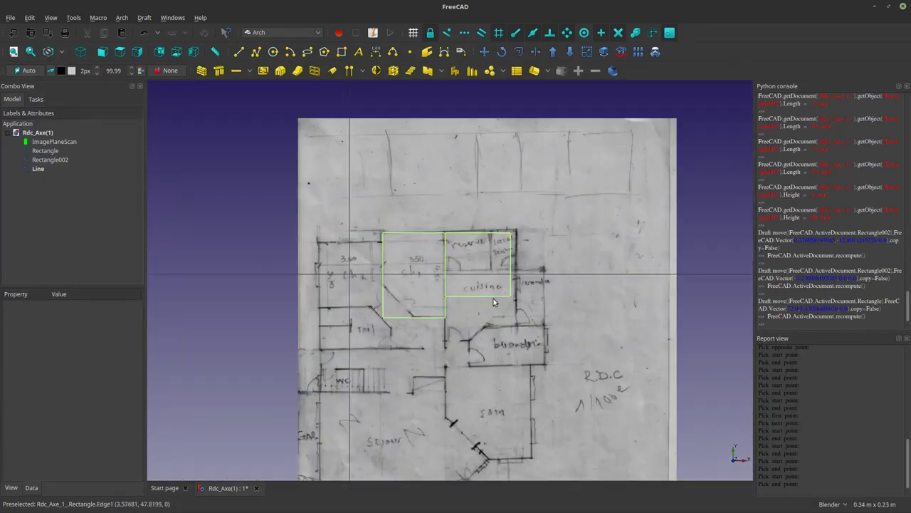
{"action": "scroll", "coordinate": [495, 271], "scroll_direction": "up", "scroll_amount": 2}
{"action": "scroll", "coordinate": [455, 143], "scroll_direction": "up", "scroll_amount": 1}
{"action": "scroll", "coordinate": [450, 131], "scroll_direction": "down", "scroll_amount": 3}
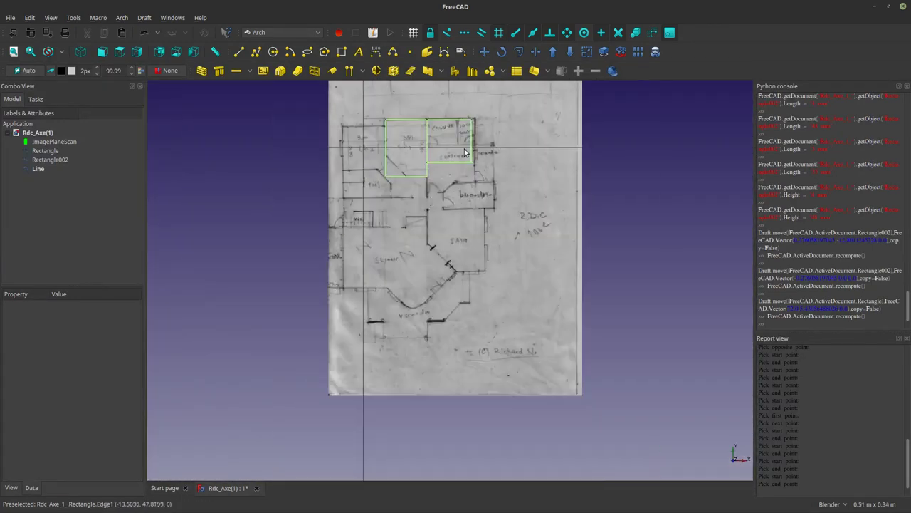
{"action": "scroll", "coordinate": [451, 93], "scroll_direction": "up", "scroll_amount": 2}
{"action": "scroll", "coordinate": [450, 164], "scroll_direction": "up", "scroll_amount": 3}
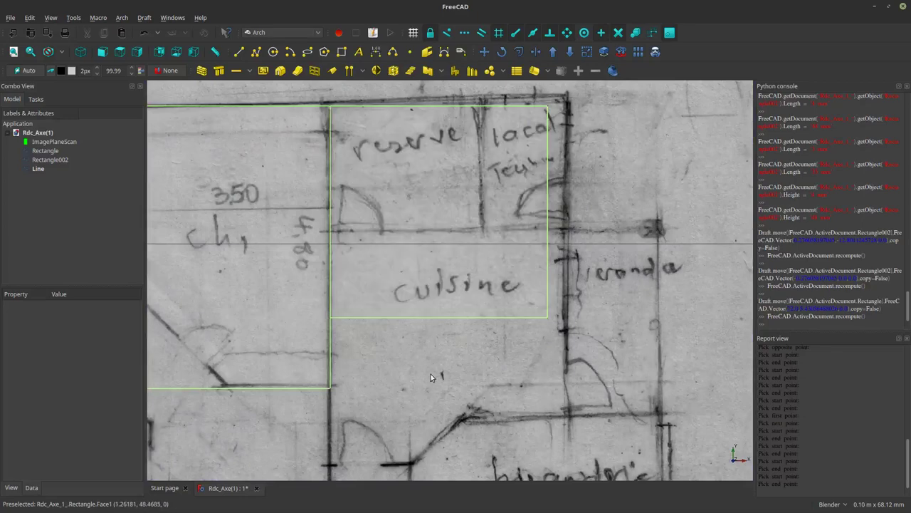
{"action": "scroll", "coordinate": [384, 433], "scroll_direction": "down", "scroll_amount": 1}
{"action": "scroll", "coordinate": [421, 365], "scroll_direction": "down", "scroll_amount": 2}
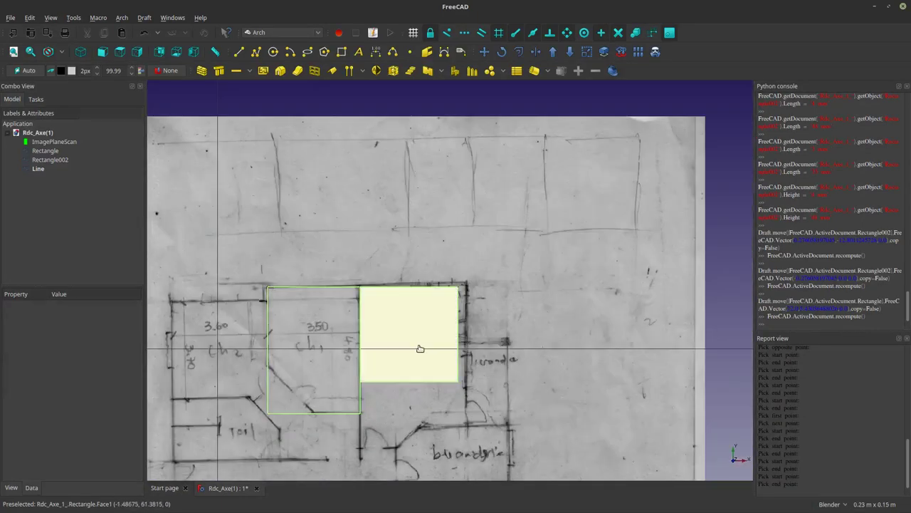
{"action": "left_click", "coordinate": [419, 349]}
{"action": "key", "text": "space"}
Draw two top-wall lines from Rectangle002's top-right corner: 26 mm, then 15 mm onward.
{"action": "left_click", "coordinate": [239, 53]}
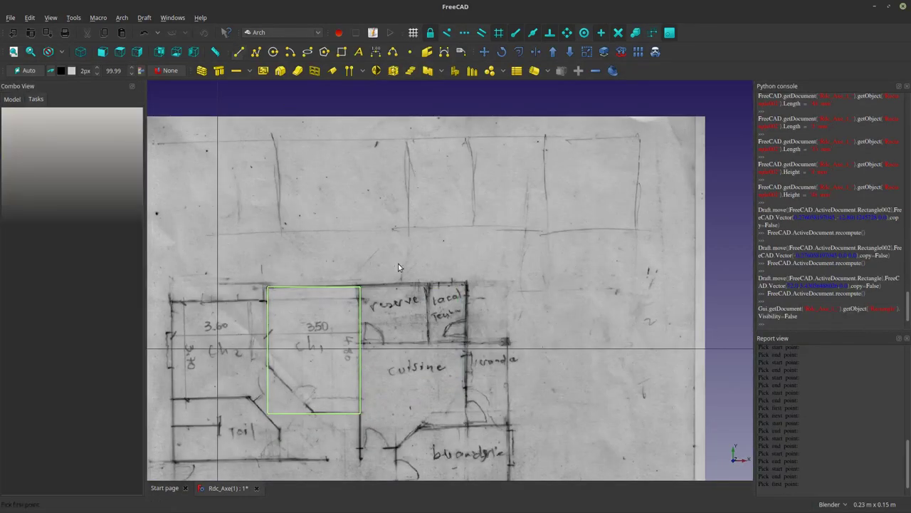
{"action": "left_click", "coordinate": [360, 288]}
{"action": "scroll", "coordinate": [428, 296], "scroll_direction": "up", "scroll_amount": 2}
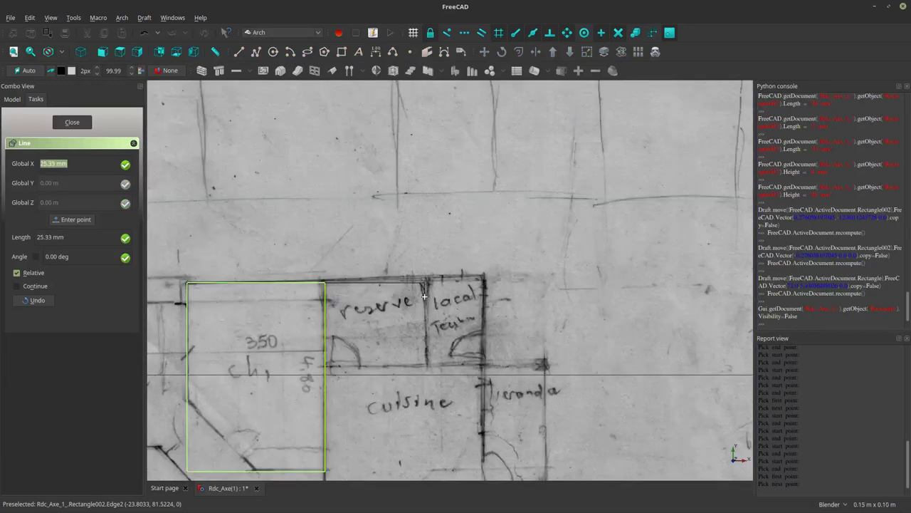
{"action": "scroll", "coordinate": [429, 298], "scroll_direction": "up", "scroll_amount": 1}
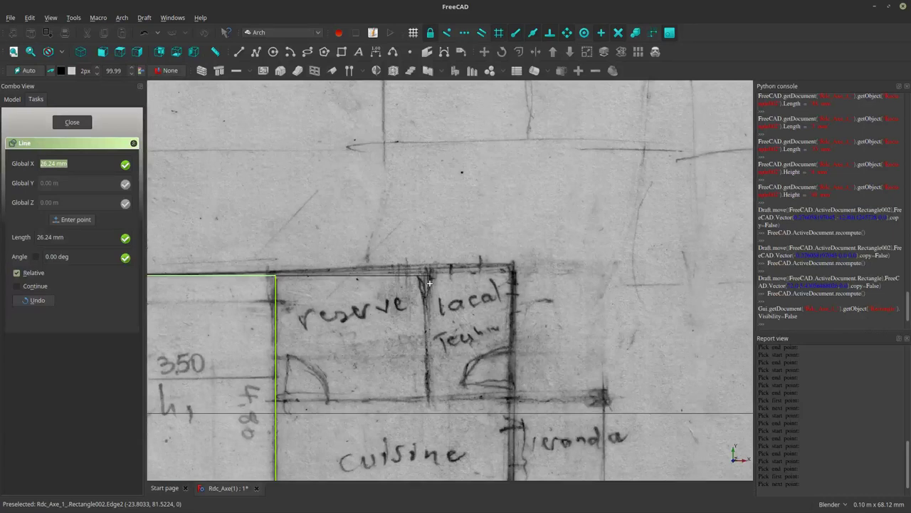
{"action": "type", "text": "26"}
{"action": "key", "text": "Return"}
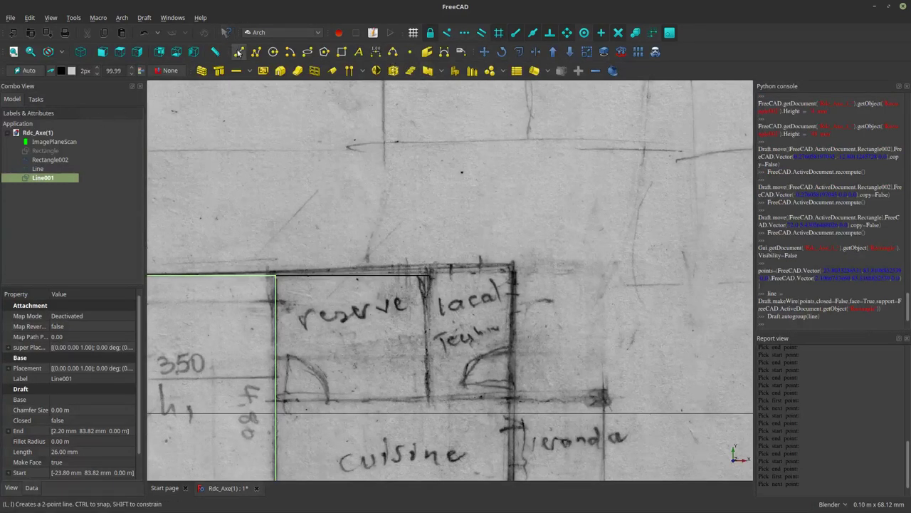
{"action": "left_click", "coordinate": [239, 51]}
{"action": "left_click", "coordinate": [427, 274]}
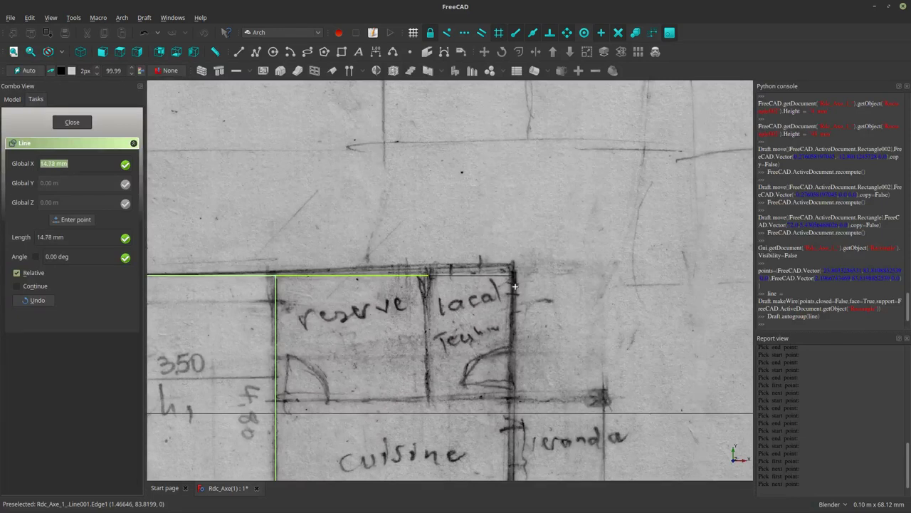
{"action": "type", "text": "15mm"}
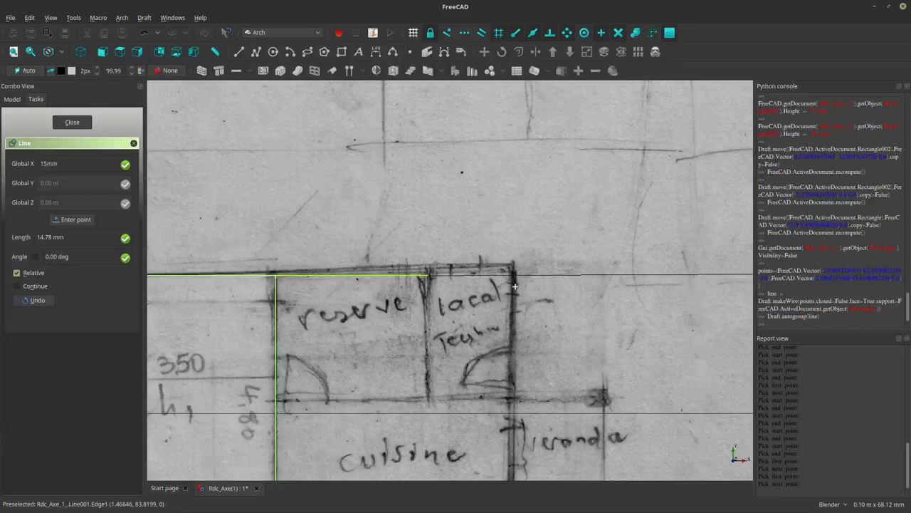
{"action": "key", "text": "Return"}
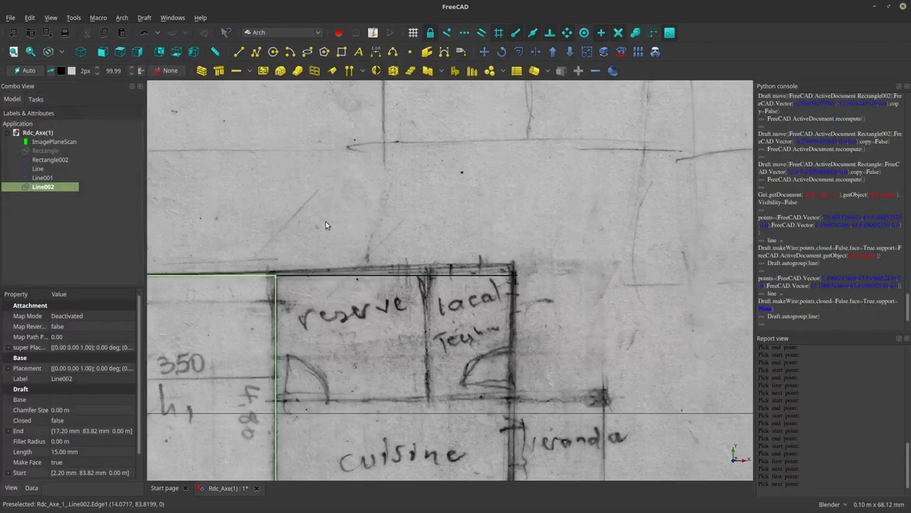
{"action": "scroll", "coordinate": [328, 226], "scroll_direction": "down", "scroll_amount": 2}
Draw a 20 mm vertical line, Line003, along the wall between reserve and local technique.
{"action": "key", "text": "l"}
{"action": "key", "text": "i"}
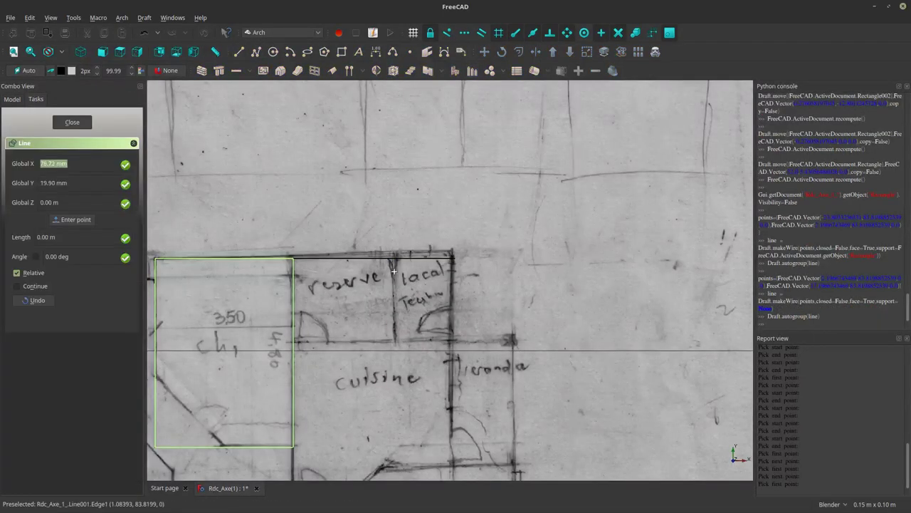
{"action": "left_click", "coordinate": [393, 258]}
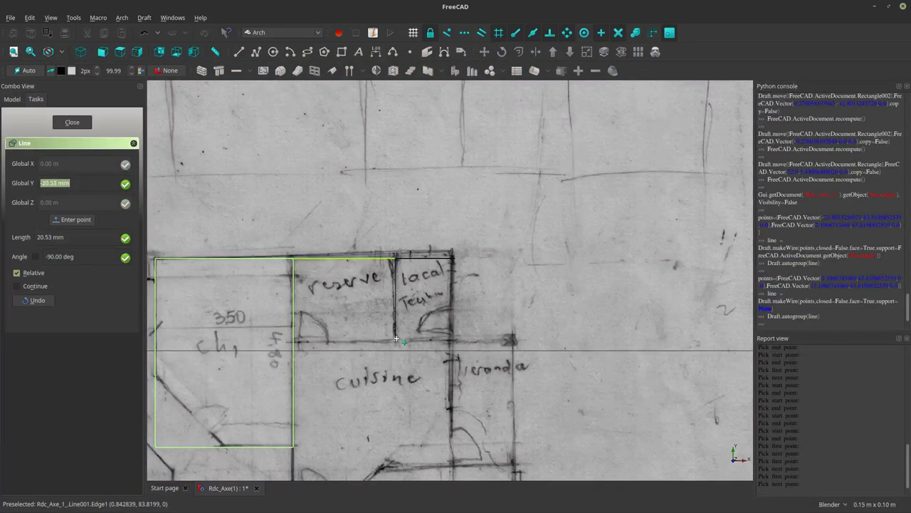
{"action": "type", "text": "-20"}
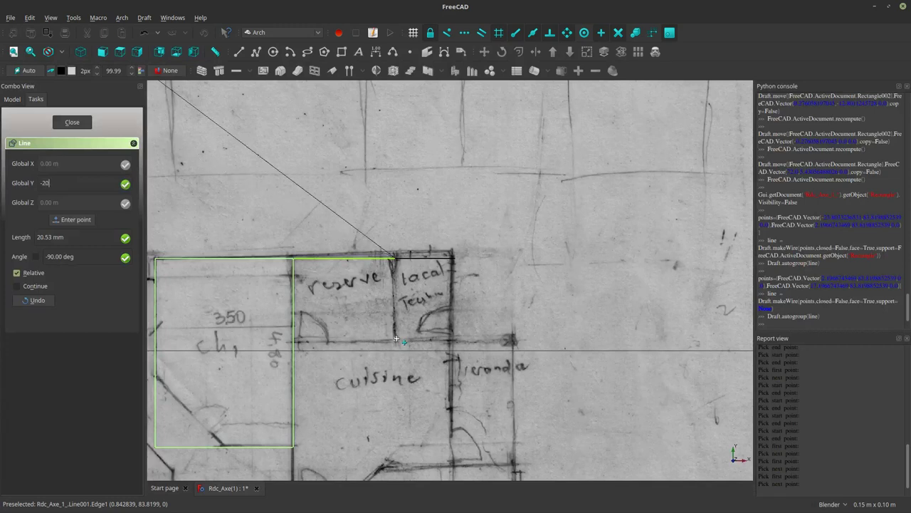
{"action": "type", "text": "mm"}
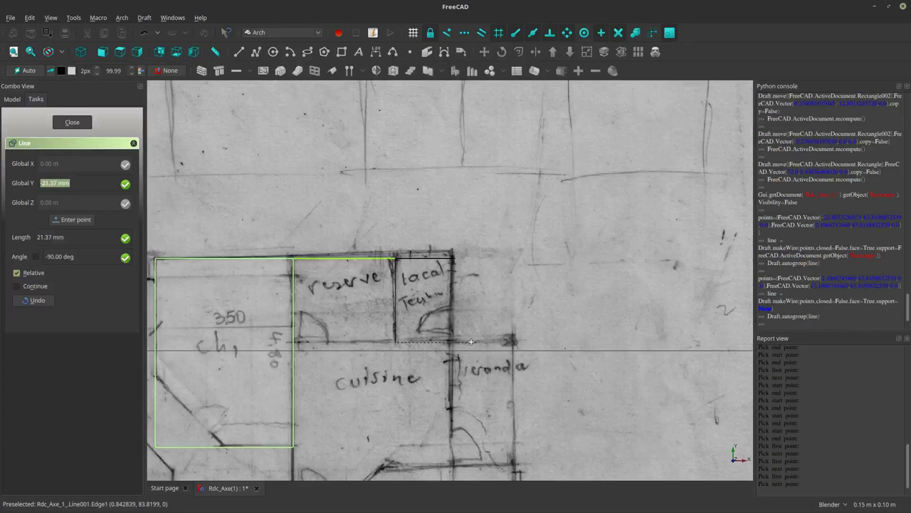
{"action": "type", "text": "-"}
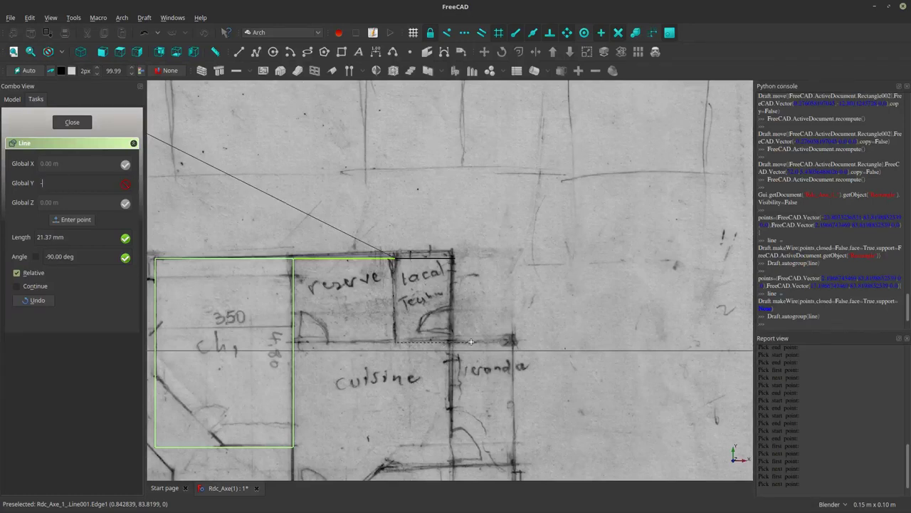
{"action": "type", "text": "22.37 mm"}
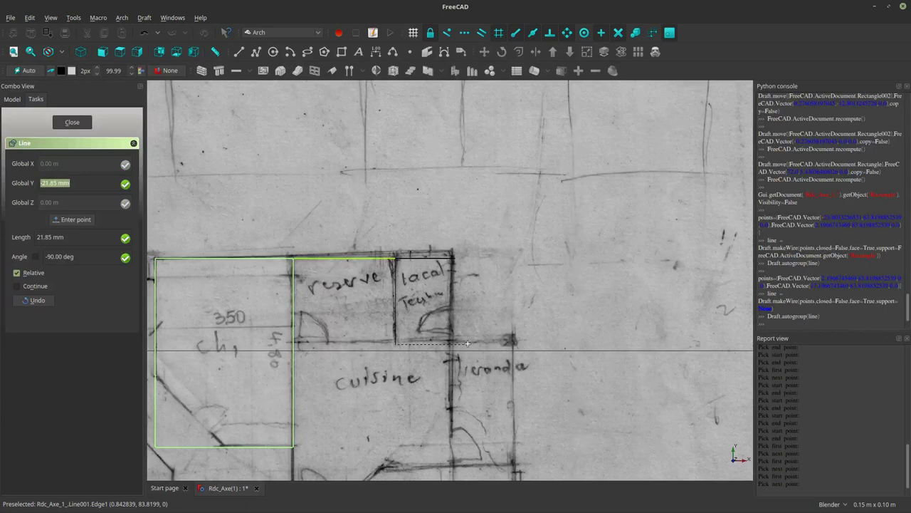
{"action": "key", "text": "End"}
{"action": "key", "text": "BackSpace"}
{"action": "key", "text": "BackSpace"}
{"action": "key", "text": "BackSpace"}
{"action": "key", "text": "BackSpace"}
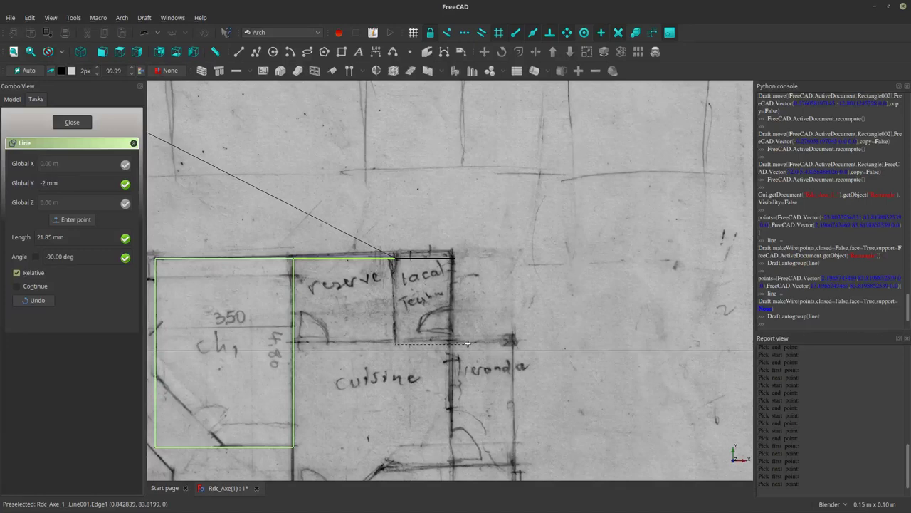
{"action": "type", "text": "0"}
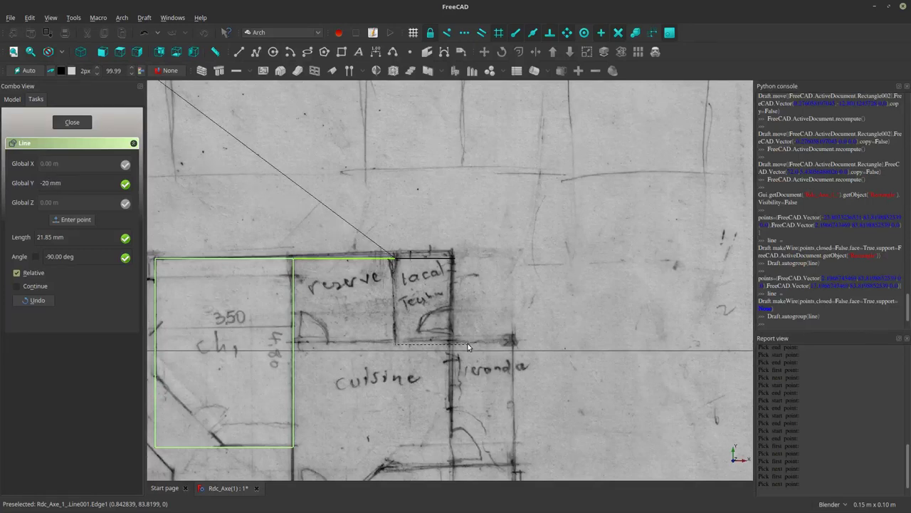
{"action": "key", "text": "Return"}
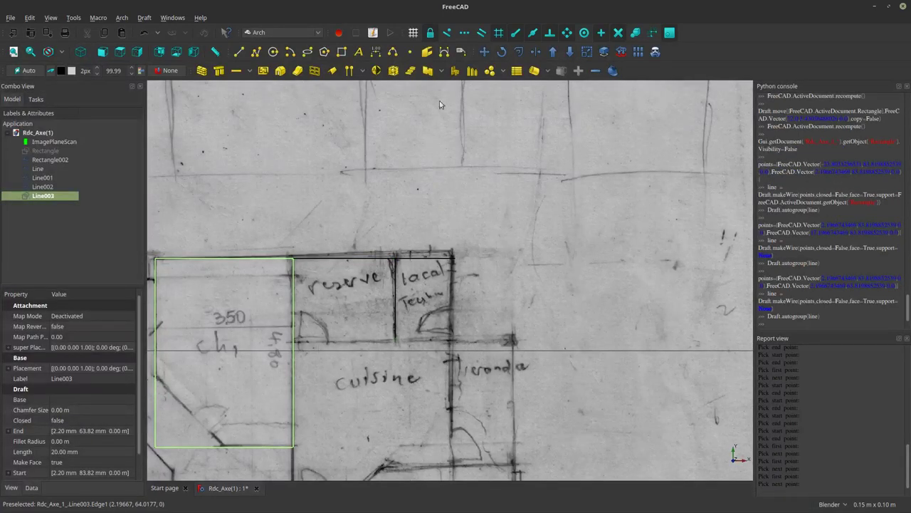
{"action": "left_click", "coordinate": [239, 51]}
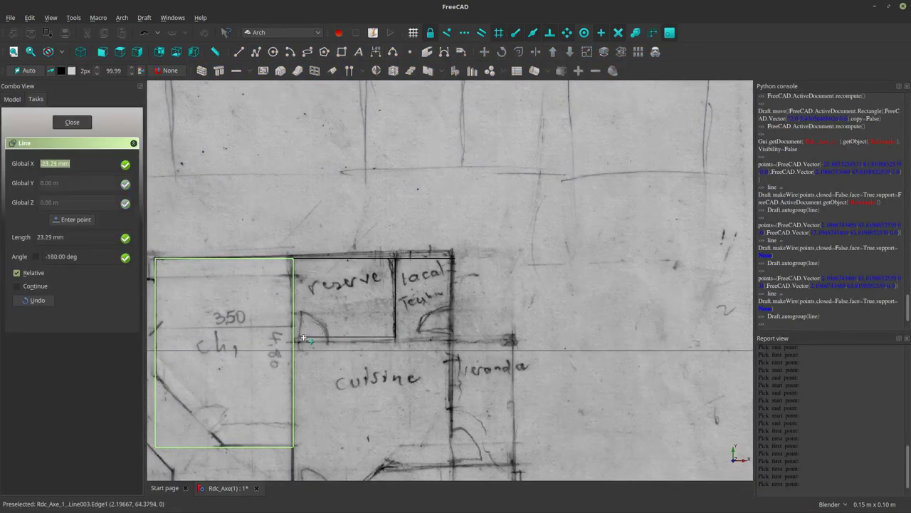
{"action": "key", "text": "Escape"}
Change Line003's Length to 21 mm.
{"action": "left_click", "coordinate": [395, 322]}
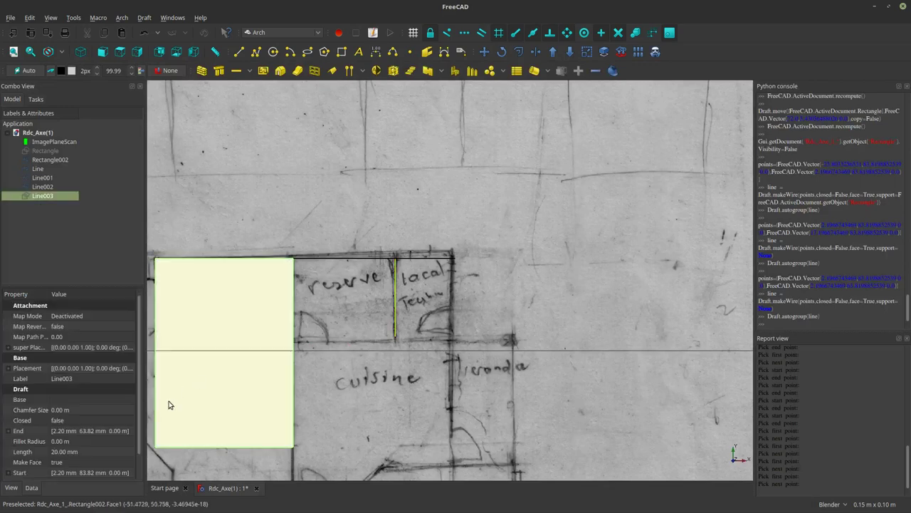
{"action": "scroll", "coordinate": [385, 333], "scroll_direction": "up", "scroll_amount": 5}
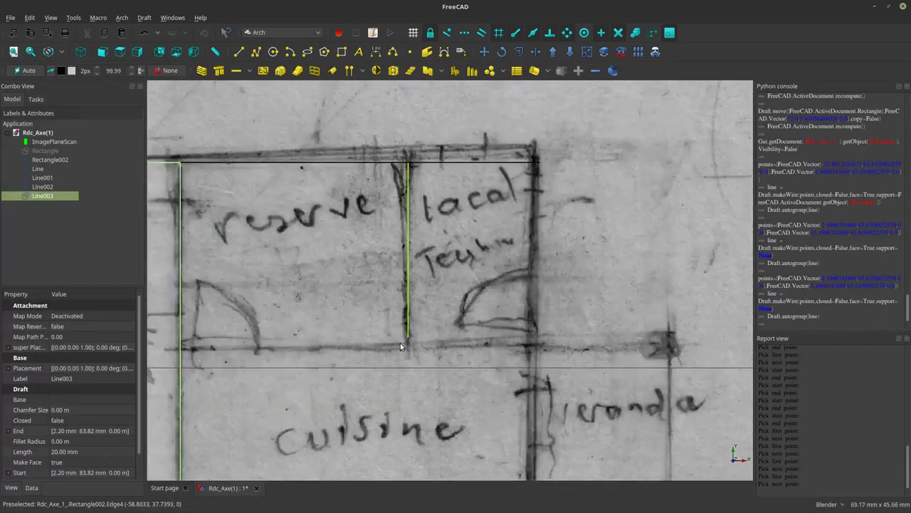
{"action": "left_click", "coordinate": [55, 452]}
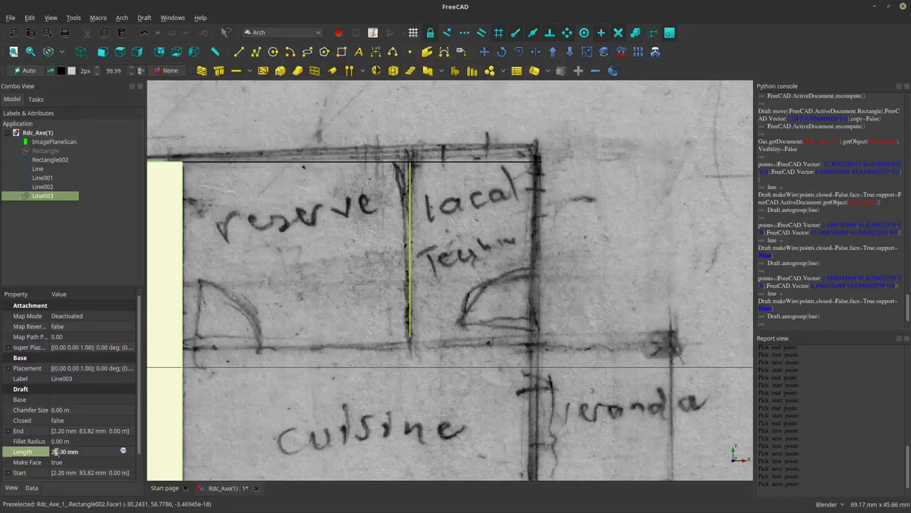
{"action": "type", "text": "2"}
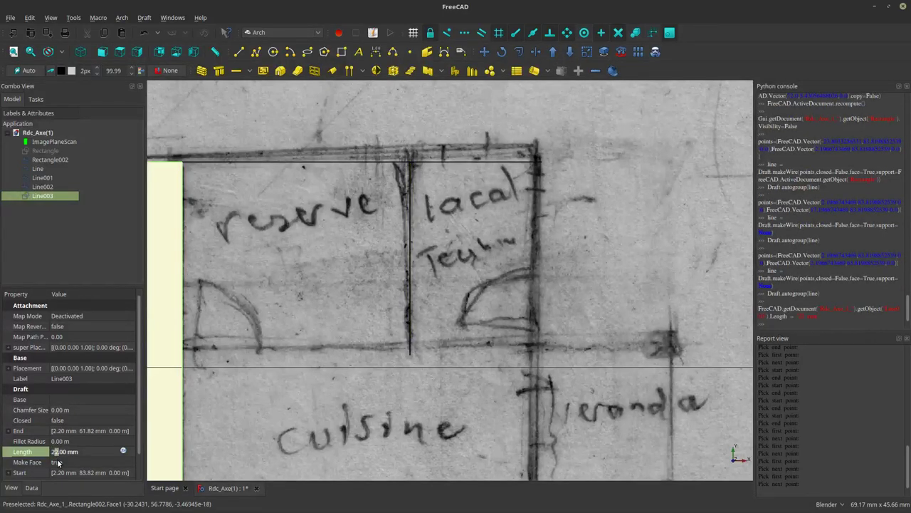
{"action": "type", "text": "1"}
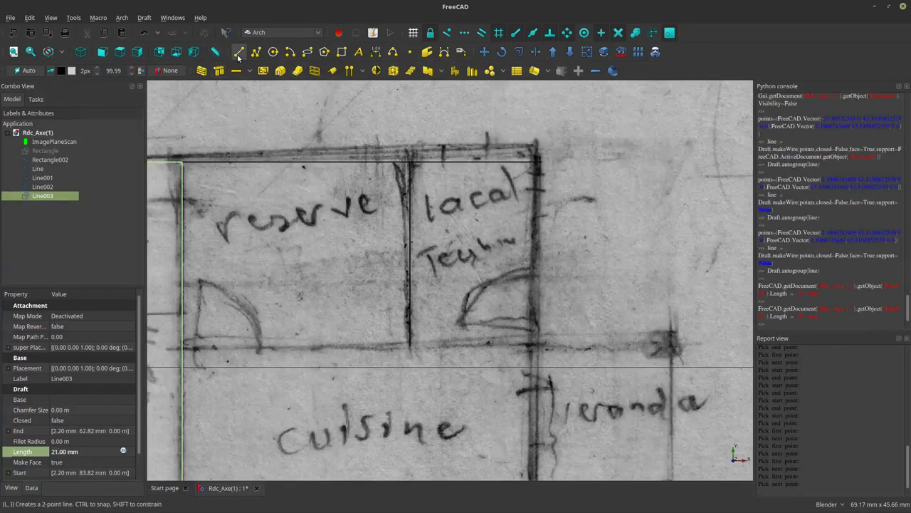
Draw a 26 mm line along the reserve's bottom wall, then select all traced lines.
{"action": "left_click", "coordinate": [238, 51]}
{"action": "left_click", "coordinate": [409, 344]}
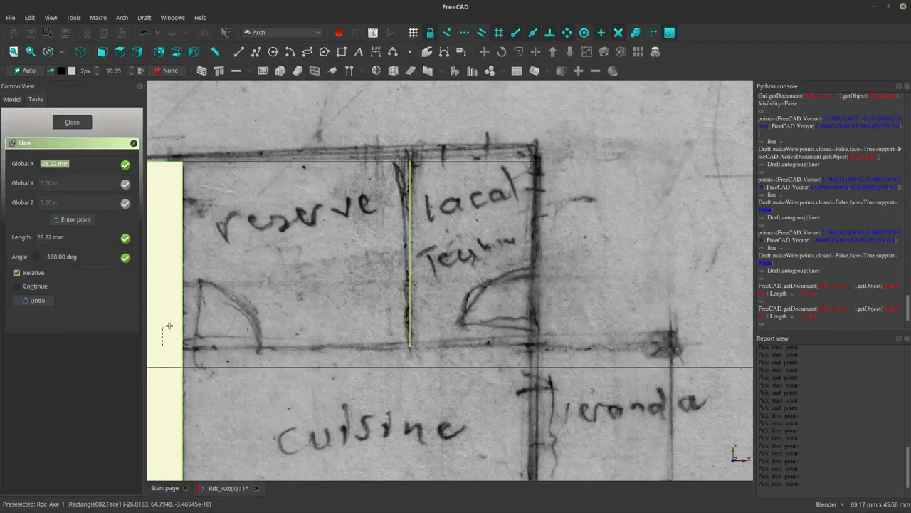
{"action": "left_click", "coordinate": [183, 346]}
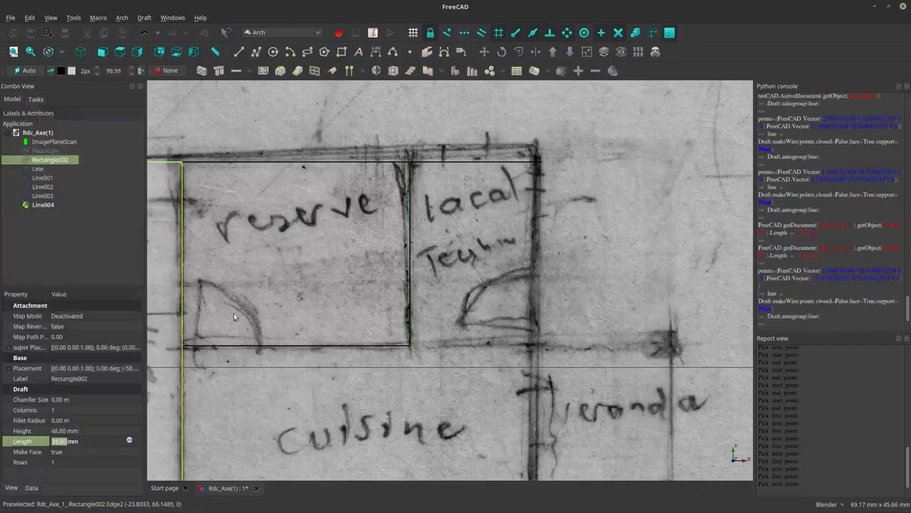
{"action": "left_click", "coordinate": [349, 344]}
{"action": "left_click_drag", "start_coordinate": [60, 208], "coordinate": [50, 175]}
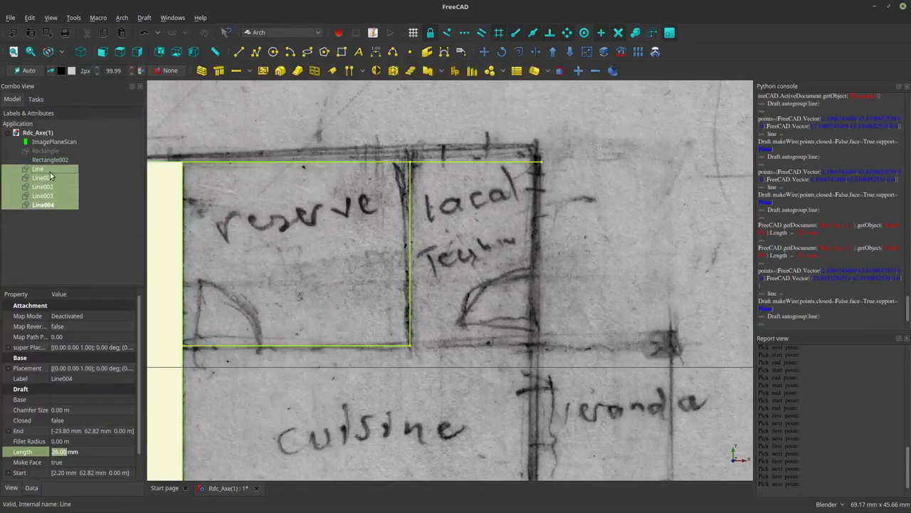
{"action": "left_click", "coordinate": [12, 488]}
{"action": "left_click", "coordinate": [32, 487]}
Set the Line Color of all five selected wall lines to light green.
{"action": "left_click", "coordinate": [11, 487]}
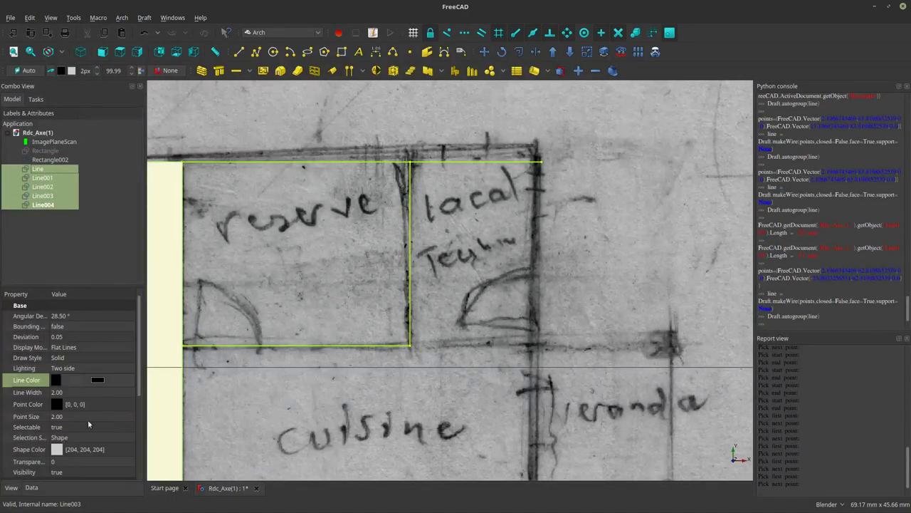
{"action": "left_click", "coordinate": [102, 380]}
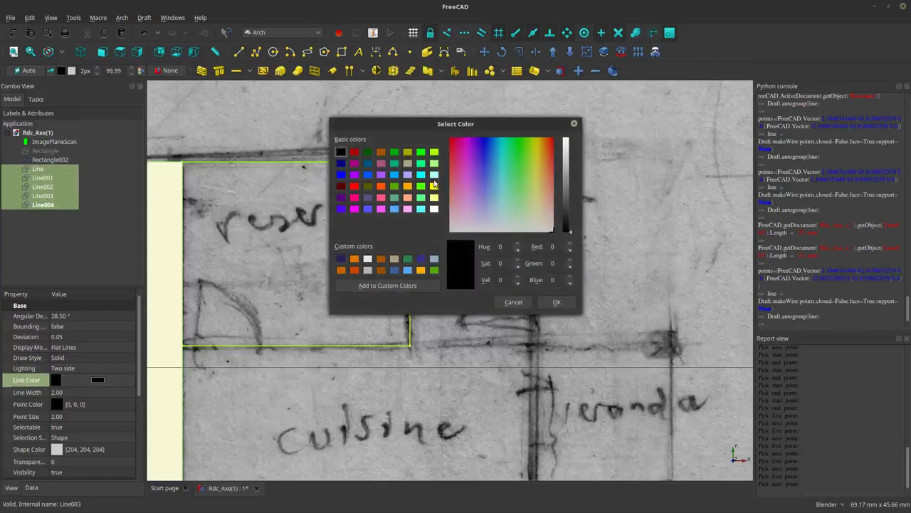
{"action": "left_click", "coordinate": [435, 163]}
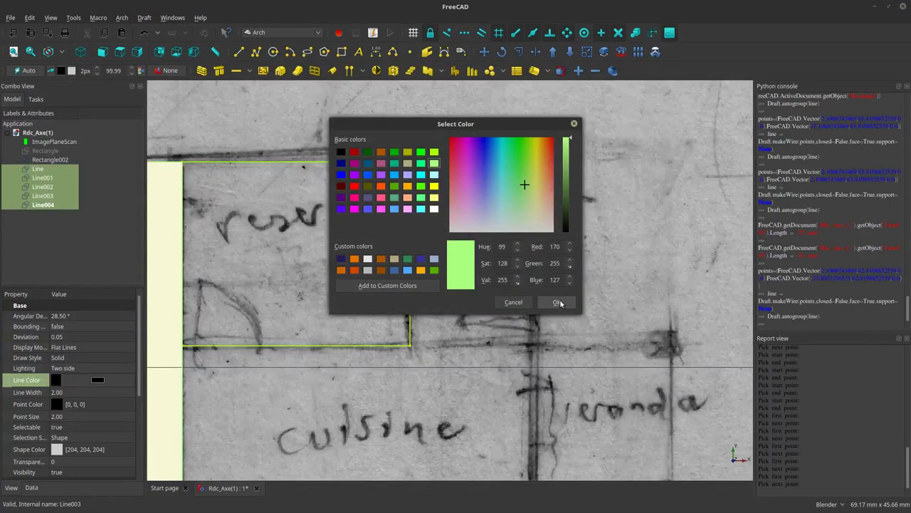
{"action": "left_click", "coordinate": [557, 302]}
{"action": "left_click", "coordinate": [433, 230]}
{"action": "scroll", "coordinate": [428, 278], "scroll_direction": "down", "scroll_amount": 2}
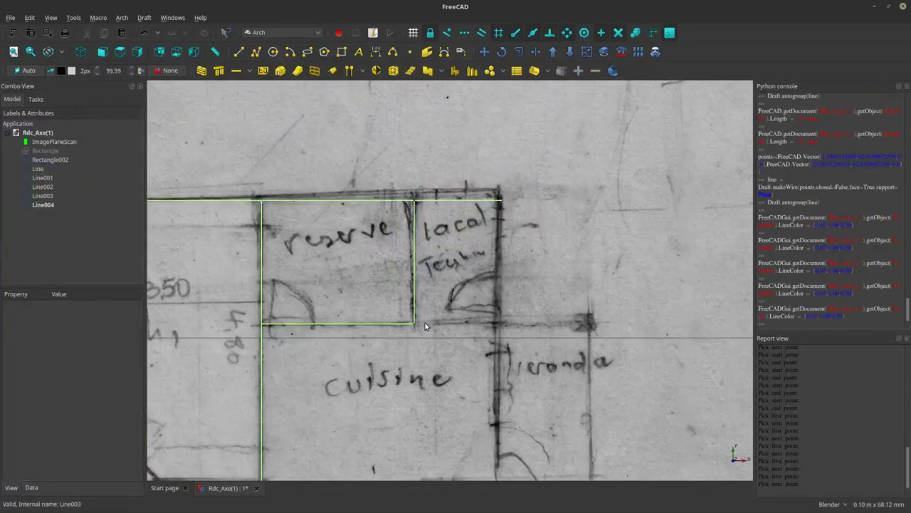
{"action": "scroll", "coordinate": [424, 325], "scroll_direction": "up", "scroll_amount": 2}
{"action": "scroll", "coordinate": [421, 330], "scroll_direction": "down", "scroll_amount": 2}
{"action": "scroll", "coordinate": [471, 262], "scroll_direction": "down", "scroll_amount": 3}
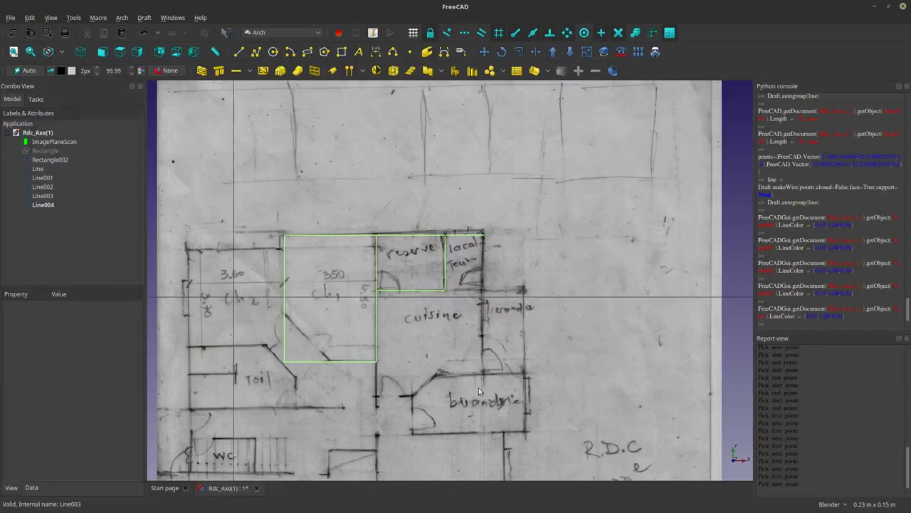
{"action": "scroll", "coordinate": [463, 282], "scroll_direction": "up", "scroll_amount": 3}
Draw a vertical line down from the top wall with a -52 mm Y offset.
{"action": "left_click", "coordinate": [238, 51]}
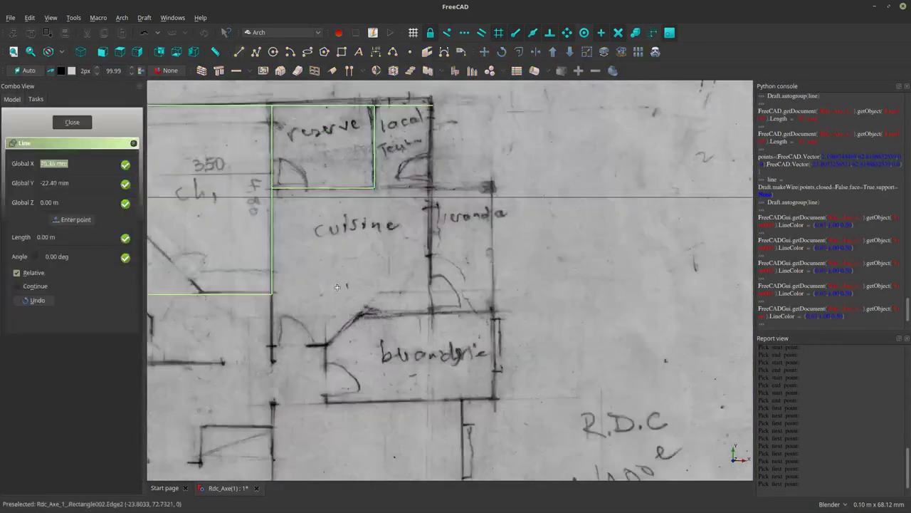
{"action": "scroll", "coordinate": [335, 280], "scroll_direction": "down", "scroll_amount": 2}
{"action": "left_click", "coordinate": [429, 103]}
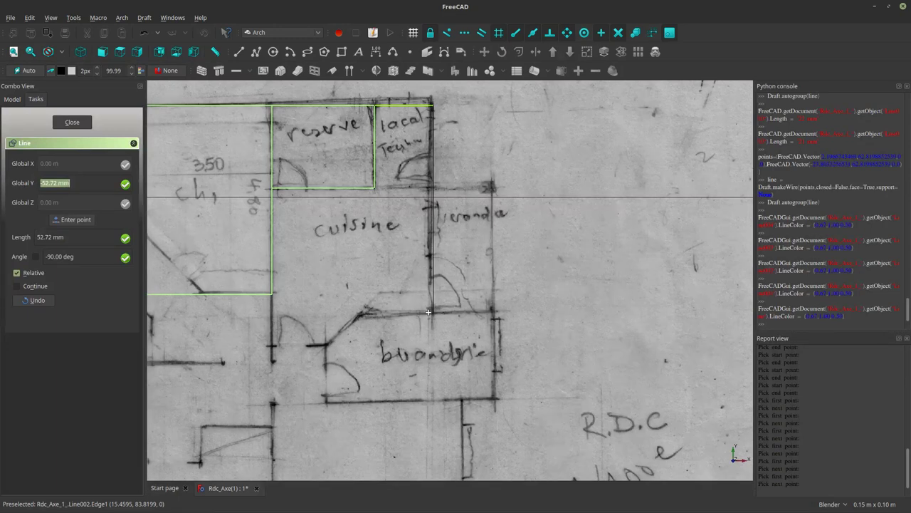
{"action": "key", "text": "Home"}
{"action": "key", "text": "BackSpace"}
{"action": "key", "text": "BackSpace"}
{"action": "key", "text": "BackSpace"}
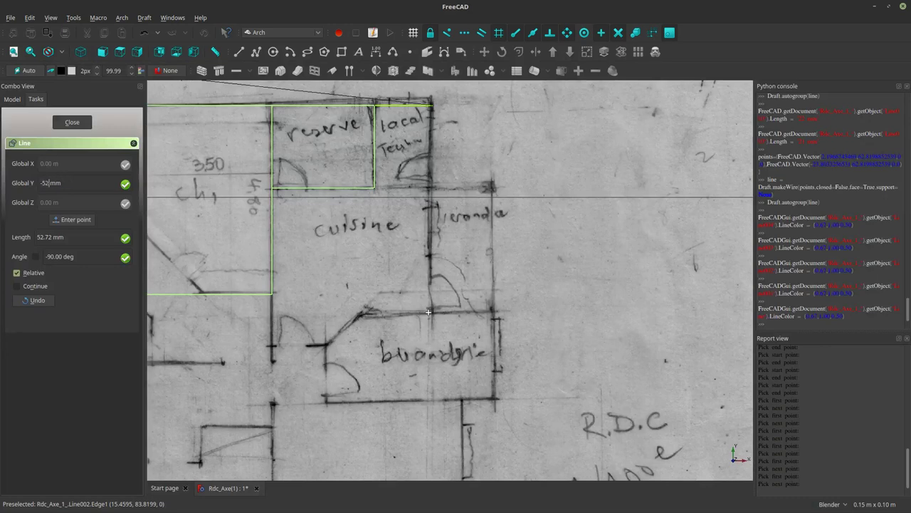
{"action": "type", "text": "2"}
{"action": "key", "text": "Return"}
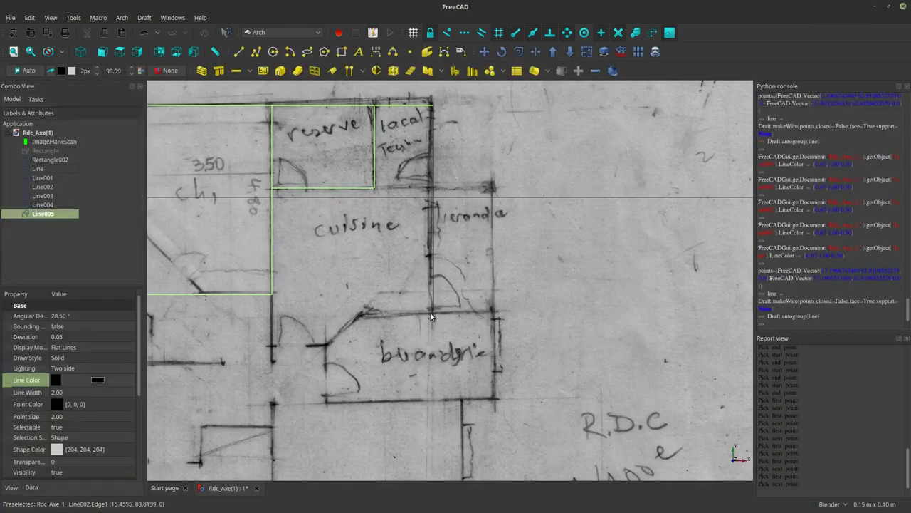
{"action": "scroll", "coordinate": [431, 316], "scroll_direction": "up", "scroll_amount": 2}
{"action": "scroll", "coordinate": [430, 306], "scroll_direction": "up", "scroll_amount": 3}
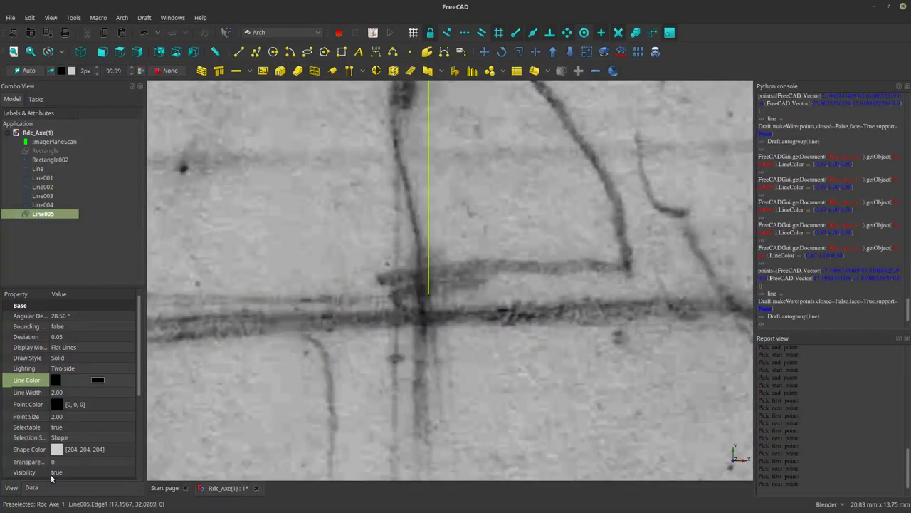
Increase Line005's Length to 53 mm and pan to the cuisine and laundry area.
{"action": "left_click", "coordinate": [31, 487]}
{"action": "left_click", "coordinate": [57, 451]}
{"action": "left_click", "coordinate": [57, 453]}
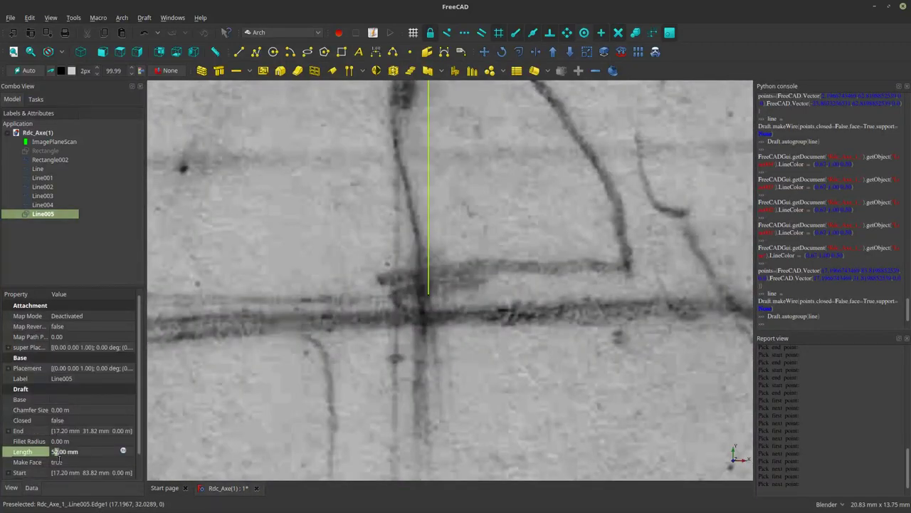
{"action": "key", "text": "Up"}
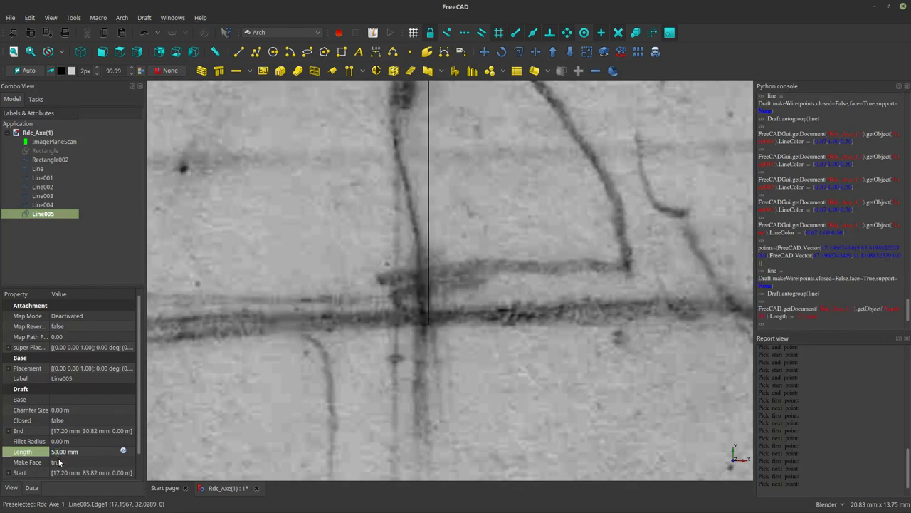
{"action": "scroll", "coordinate": [335, 339], "scroll_direction": "down", "scroll_amount": 2}
{"action": "scroll", "coordinate": [356, 295], "scroll_direction": "down", "scroll_amount": 2}
{"action": "scroll", "coordinate": [320, 309], "scroll_direction": "up", "scroll_amount": 2}
{"action": "scroll", "coordinate": [377, 300], "scroll_direction": "up", "scroll_amount": 2}
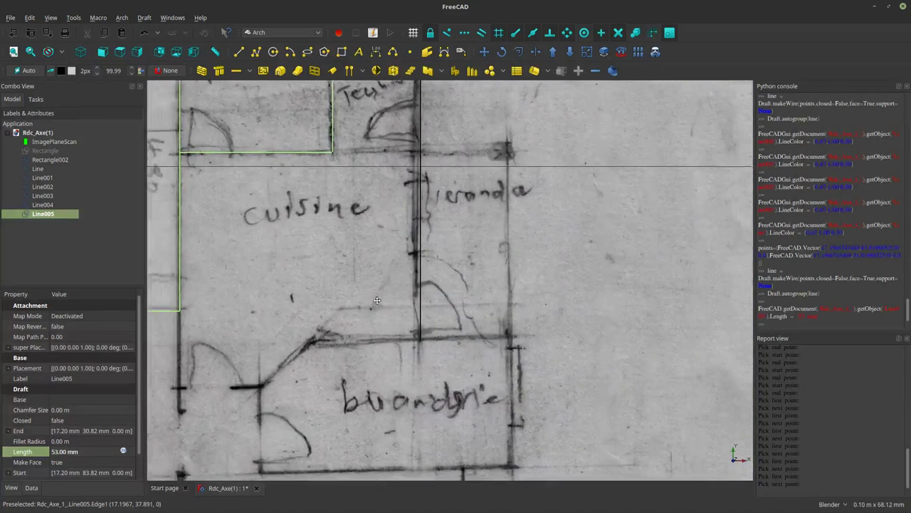
{"action": "middle_click_drag", "start_coordinate": [377, 300], "coordinate": [350, 340], "text": "shift"}
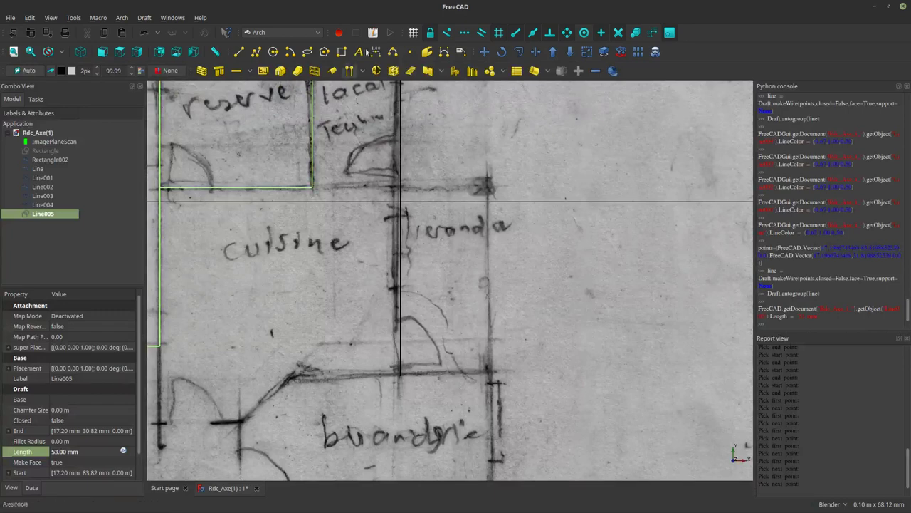
{"action": "left_click", "coordinate": [238, 51]}
Adjust the vertical wall line Line005 with Trimex.
{"action": "key", "text": "Escape"}
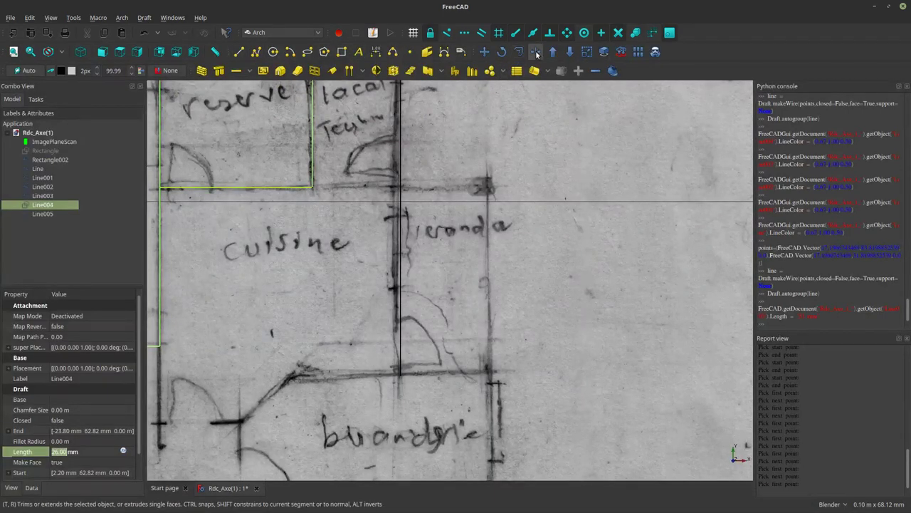
{"action": "left_click", "coordinate": [536, 51]}
{"action": "left_click", "coordinate": [401, 178]}
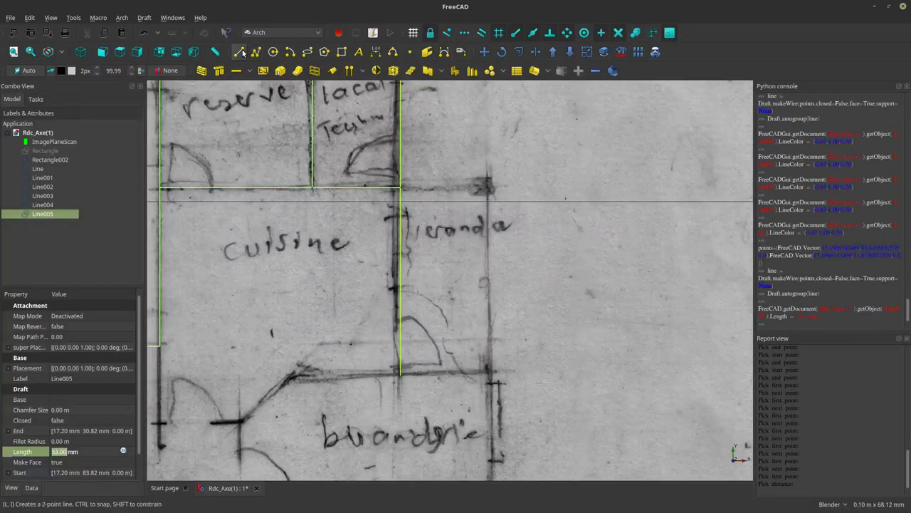
Draw a 15 mm horizontal line, Line006, from the wall corner along the véranda's top wall.
{"action": "left_click", "coordinate": [238, 51]}
{"action": "left_click", "coordinate": [398, 188]}
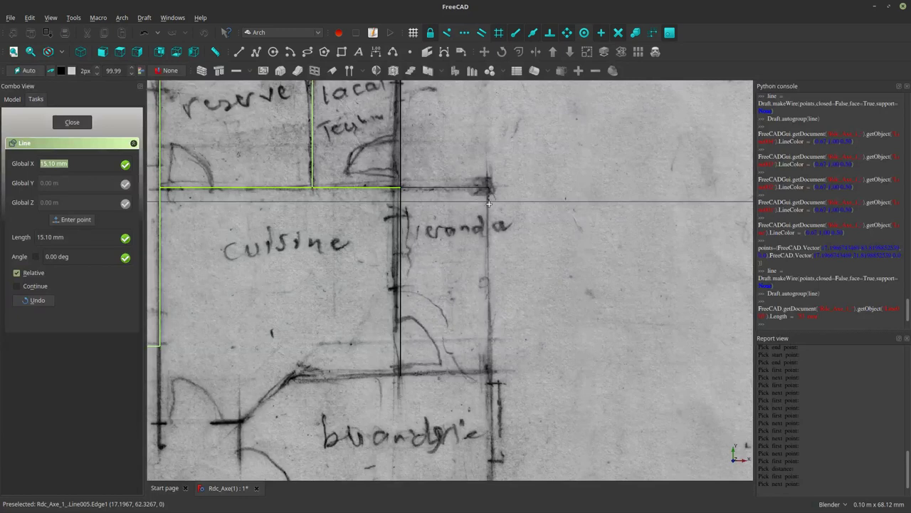
{"action": "type", "text": "15mm"}
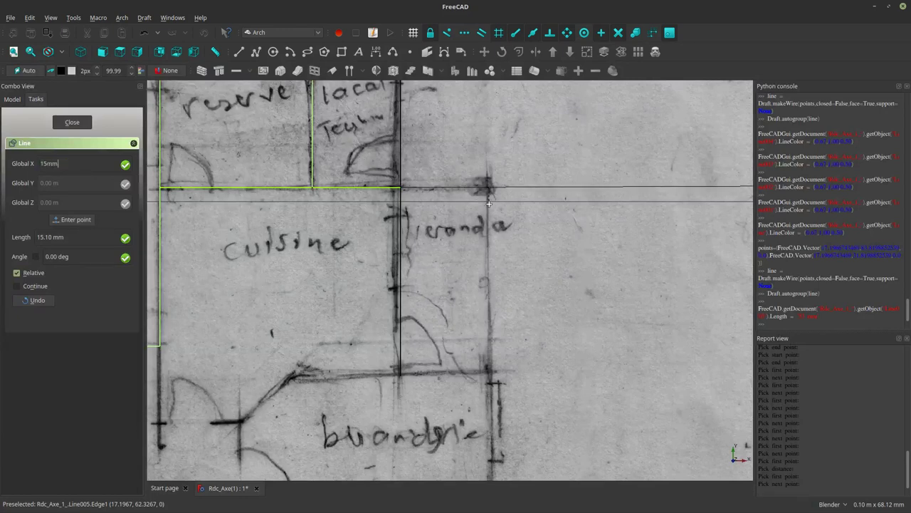
{"action": "key", "text": "Return"}
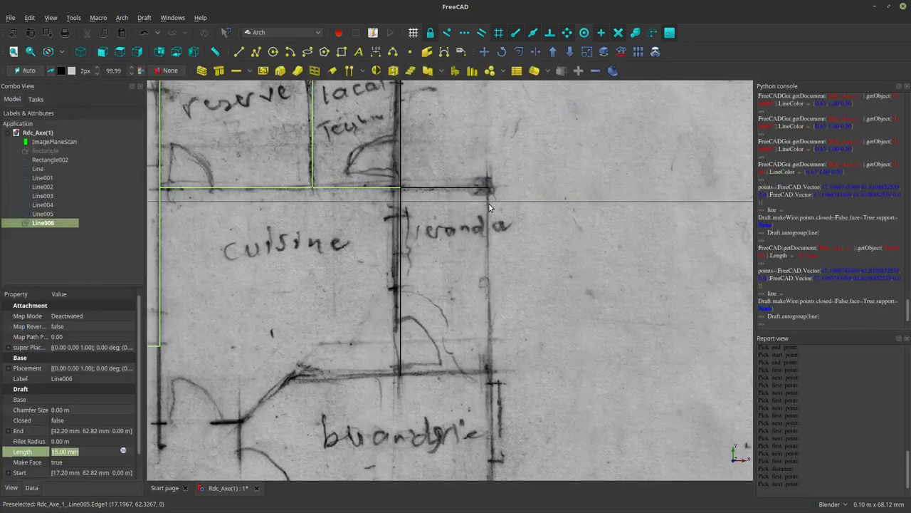
{"action": "scroll", "coordinate": [466, 213], "scroll_direction": "down", "scroll_amount": 2}
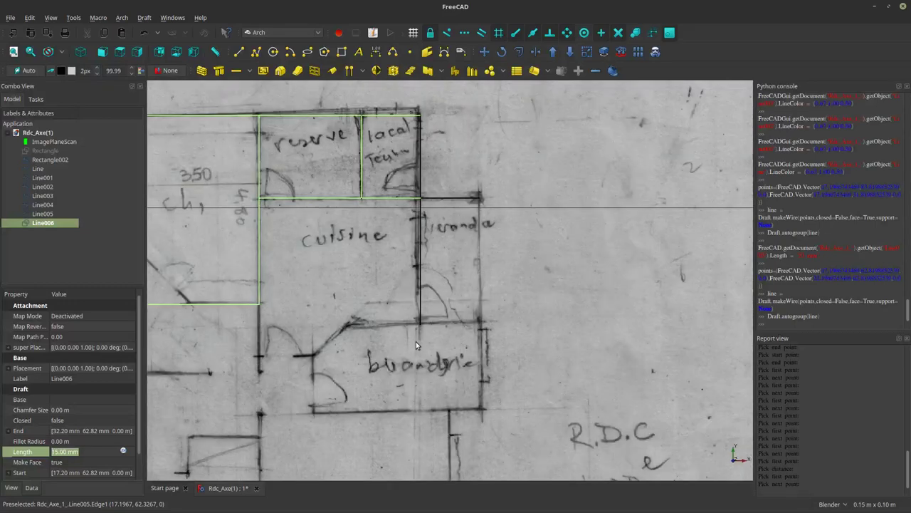
Draw a 17.30 mm line leftward along the buanderie's top wall to where it angles.
{"action": "scroll", "coordinate": [416, 341], "scroll_direction": "down", "scroll_amount": 1}
{"action": "scroll", "coordinate": [417, 336], "scroll_direction": "down", "scroll_amount": 2}
{"action": "scroll", "coordinate": [415, 335], "scroll_direction": "down", "scroll_amount": 2}
{"action": "scroll", "coordinate": [374, 352], "scroll_direction": "down", "scroll_amount": 1}
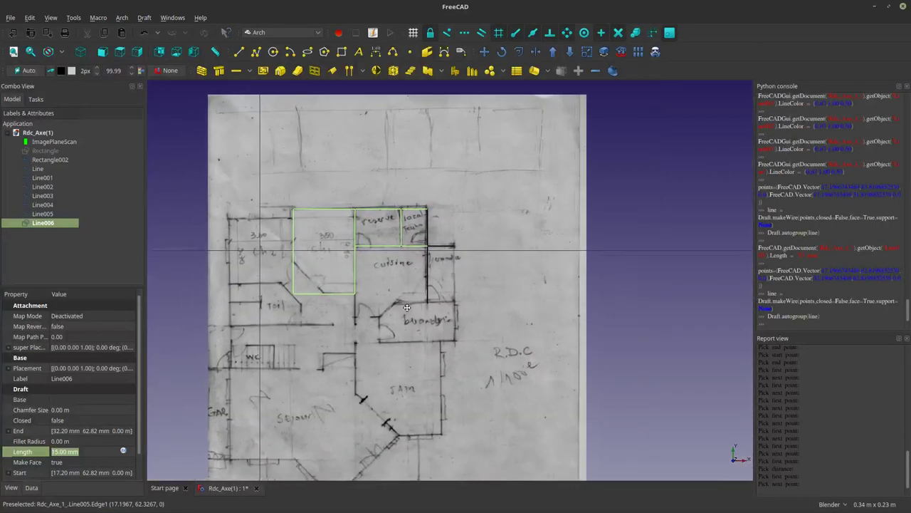
{"action": "scroll", "coordinate": [407, 307], "scroll_direction": "up", "scroll_amount": 2}
{"action": "scroll", "coordinate": [402, 313], "scroll_direction": "up", "scroll_amount": 2}
{"action": "scroll", "coordinate": [428, 260], "scroll_direction": "up", "scroll_amount": 2}
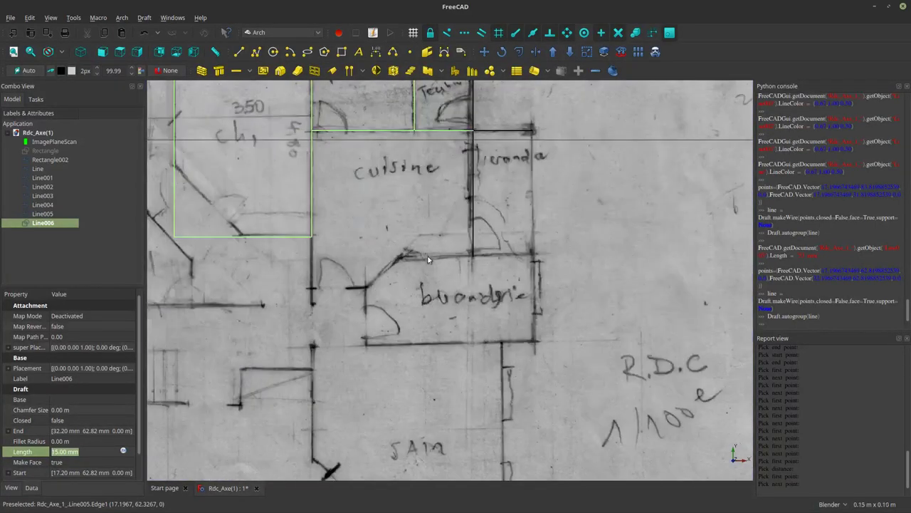
{"action": "middle_click_drag", "start_coordinate": [496, 186], "coordinate": [461, 257], "text": "shift"}
{"action": "scroll", "coordinate": [285, 347], "scroll_direction": "up", "scroll_amount": 2}
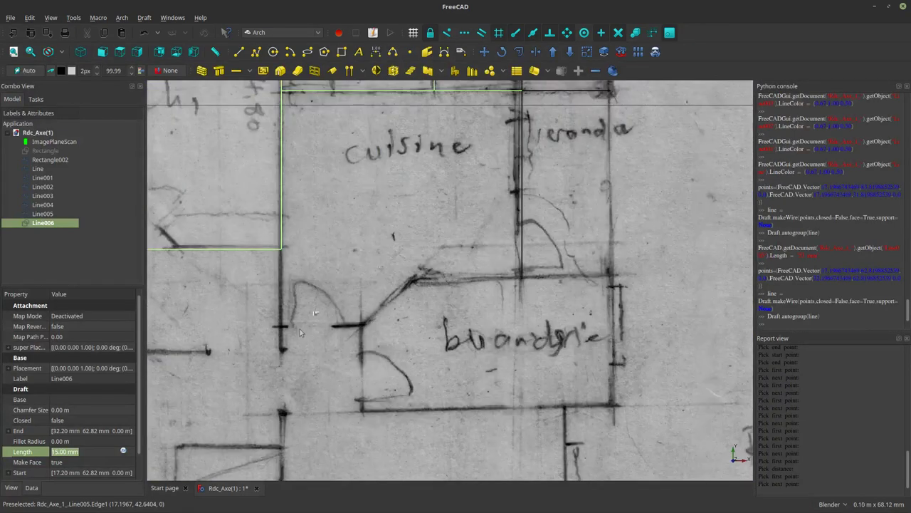
{"action": "scroll", "coordinate": [285, 347], "scroll_direction": "down", "scroll_amount": 2}
{"action": "middle_click_drag", "start_coordinate": [522, 223], "coordinate": [466, 259], "text": "shift"}
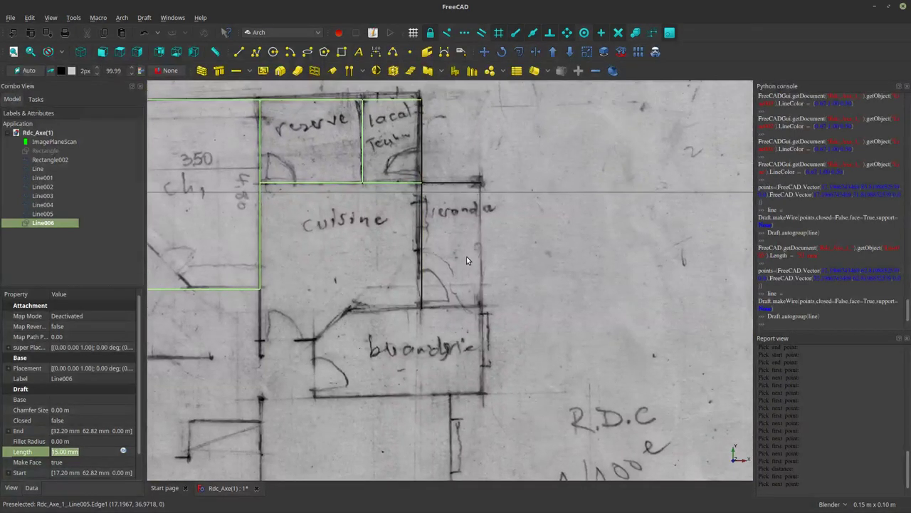
{"action": "scroll", "coordinate": [488, 199], "scroll_direction": "up", "scroll_amount": 2}
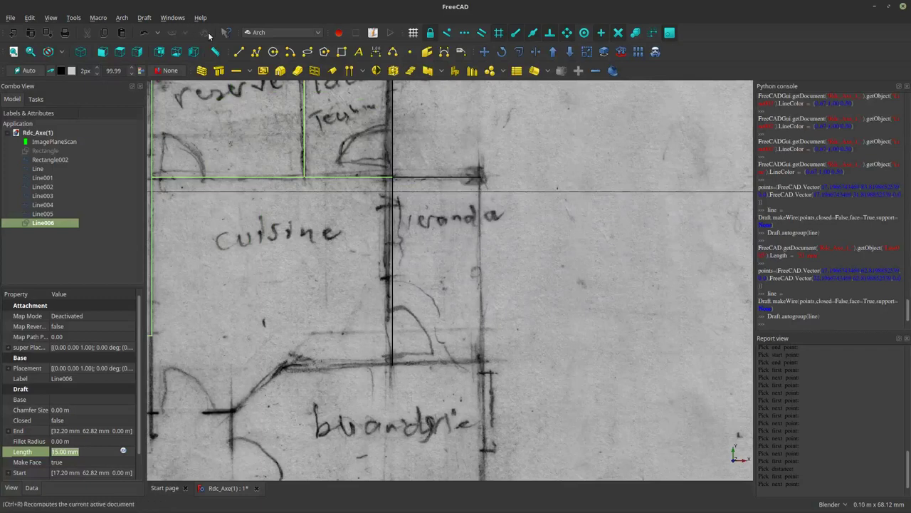
{"action": "left_click", "coordinate": [240, 52]}
{"action": "scroll", "coordinate": [411, 319], "scroll_direction": "down", "scroll_amount": 4}
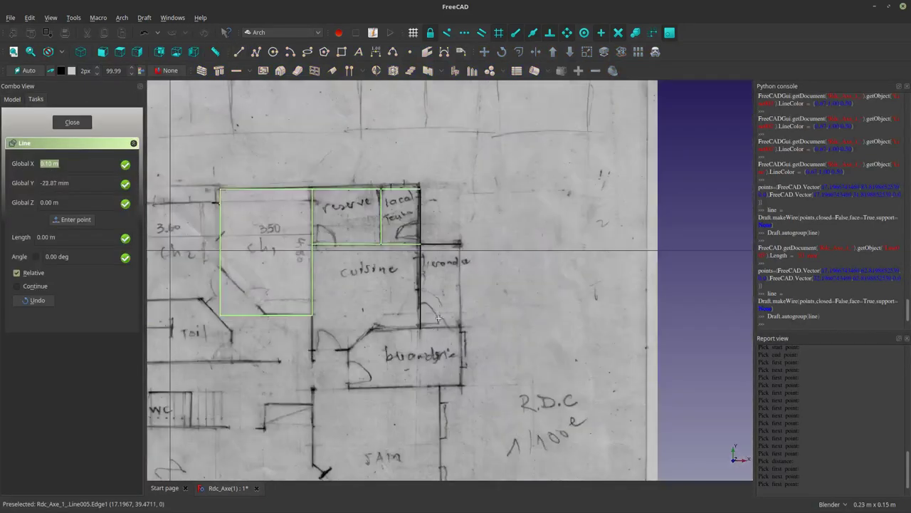
{"action": "left_click", "coordinate": [418, 328]}
{"action": "scroll", "coordinate": [377, 328], "scroll_direction": "up", "scroll_amount": 5}
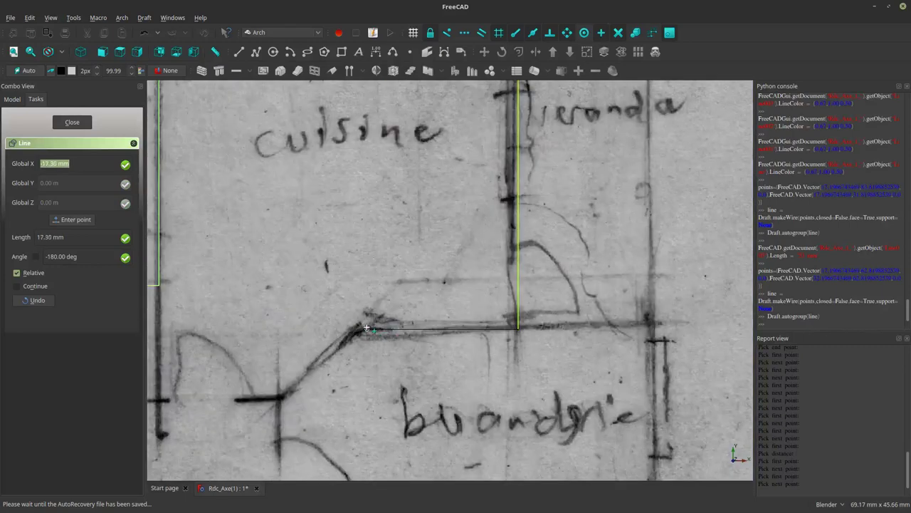
{"action": "left_click", "coordinate": [367, 327]}
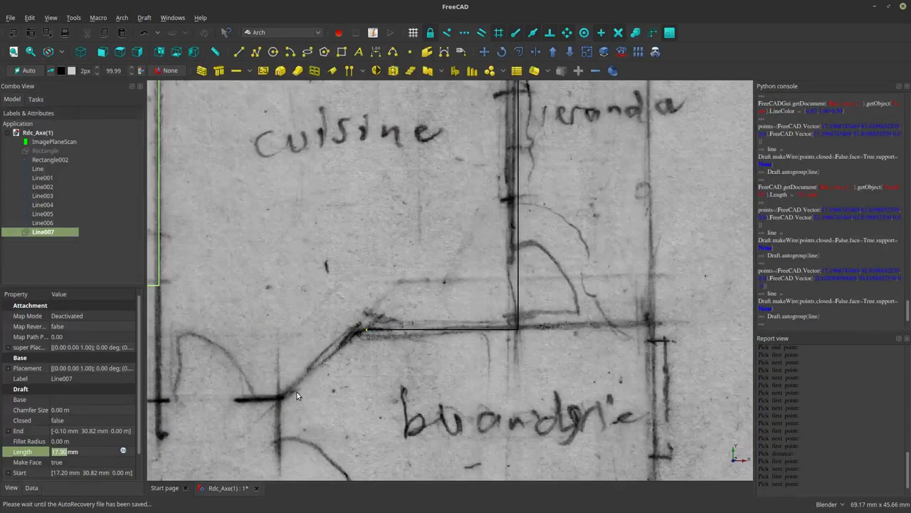
{"action": "scroll", "coordinate": [354, 290], "scroll_direction": "down", "scroll_amount": 2}
{"action": "scroll", "coordinate": [352, 336], "scroll_direction": "up", "scroll_amount": 2}
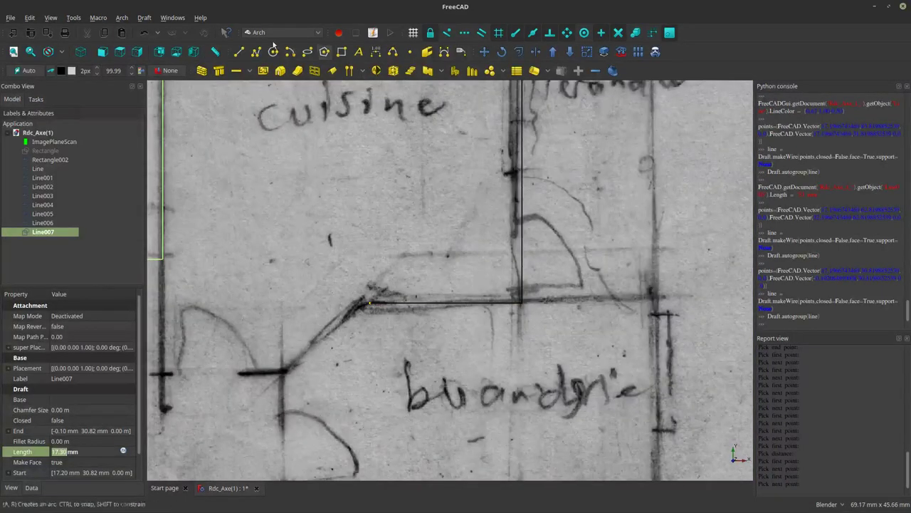
Trace the laundry's angled wall, 14.35 mm left wall and 42.83 mm bottom wall.
{"action": "left_click", "coordinate": [239, 52]}
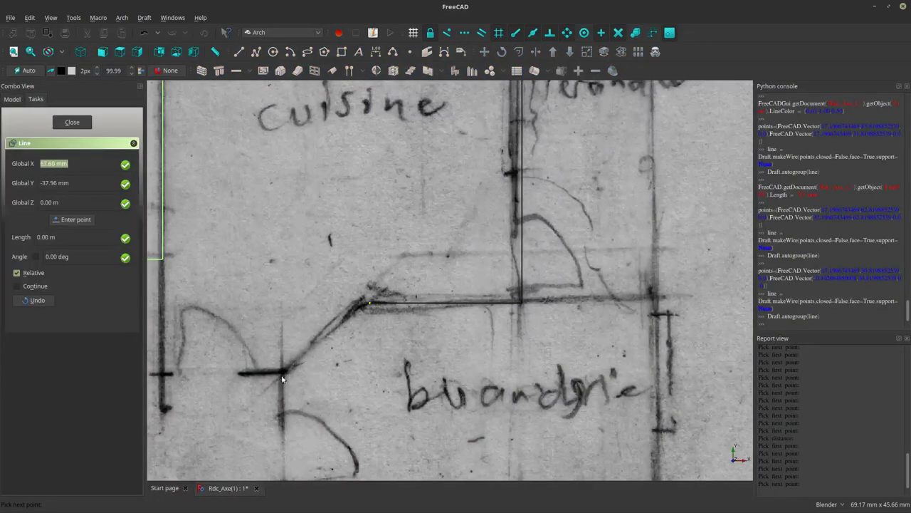
{"action": "left_click", "coordinate": [286, 373]}
{"action": "left_click", "coordinate": [370, 303]}
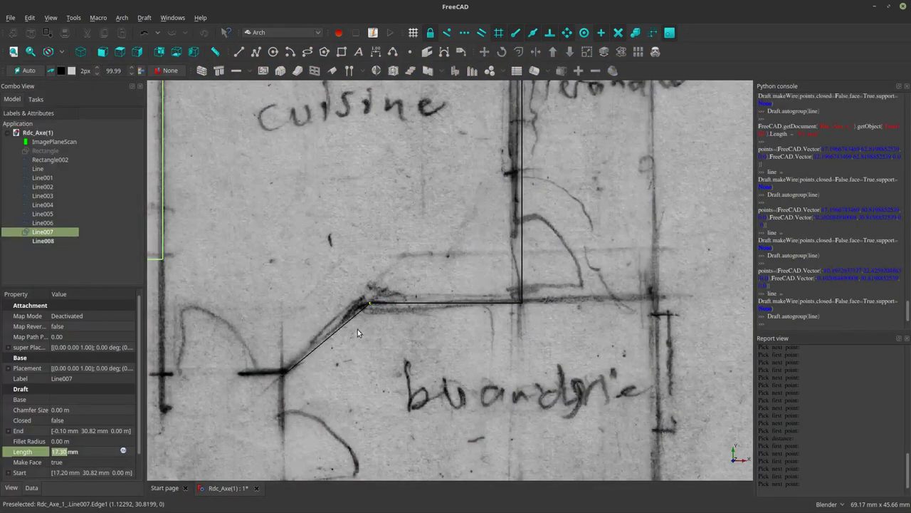
{"action": "scroll", "coordinate": [306, 235], "scroll_direction": "down", "scroll_amount": 3}
{"action": "scroll", "coordinate": [305, 233], "scroll_direction": "up", "scroll_amount": 2}
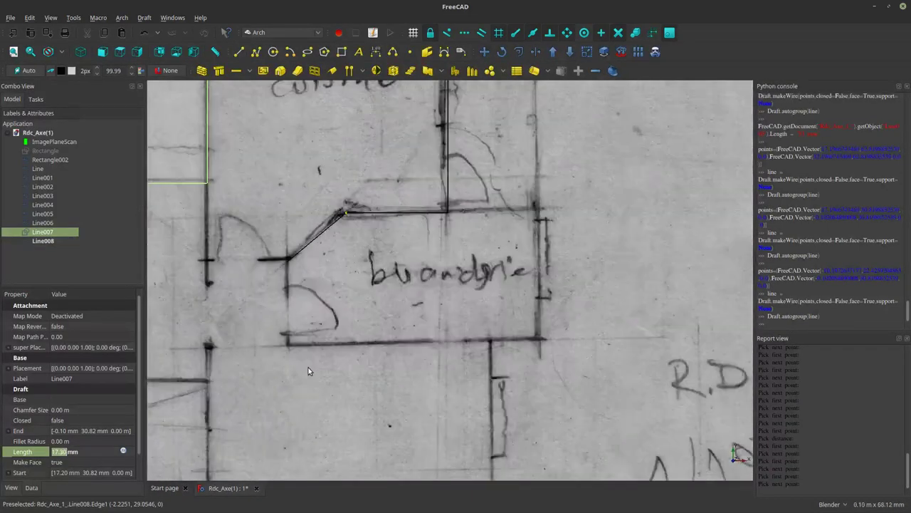
{"action": "left_click", "coordinate": [238, 51]}
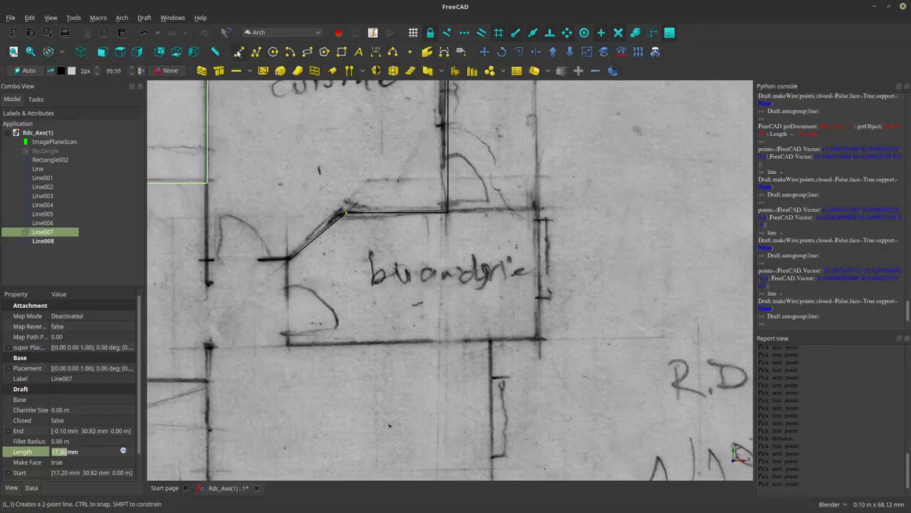
{"action": "left_click", "coordinate": [288, 261]}
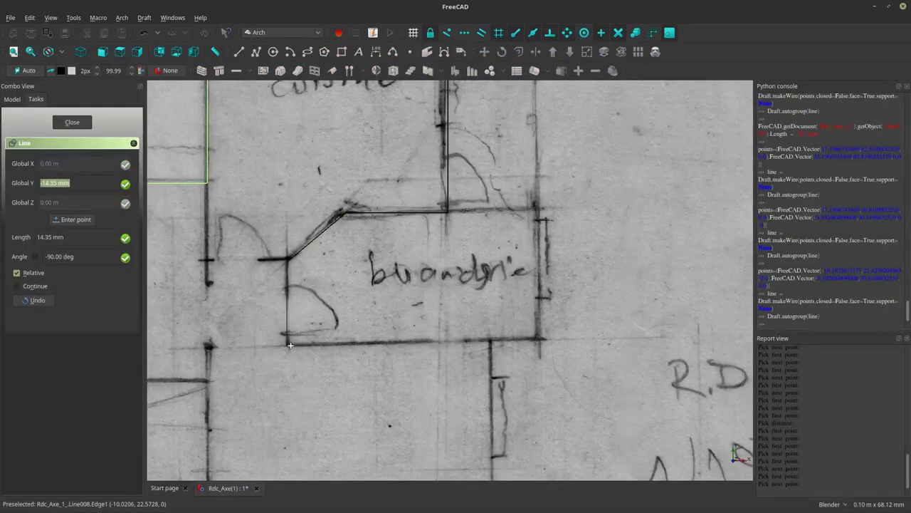
{"action": "left_click", "coordinate": [291, 345]}
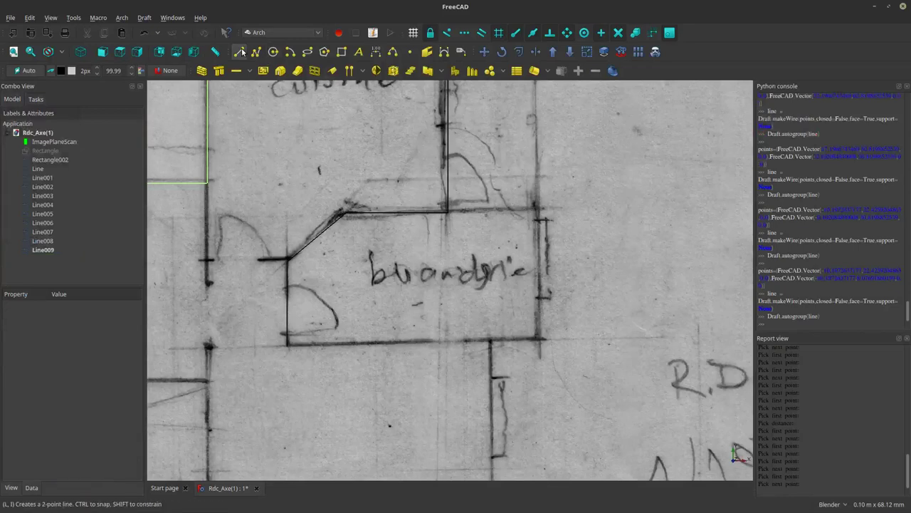
{"action": "left_click", "coordinate": [241, 52]}
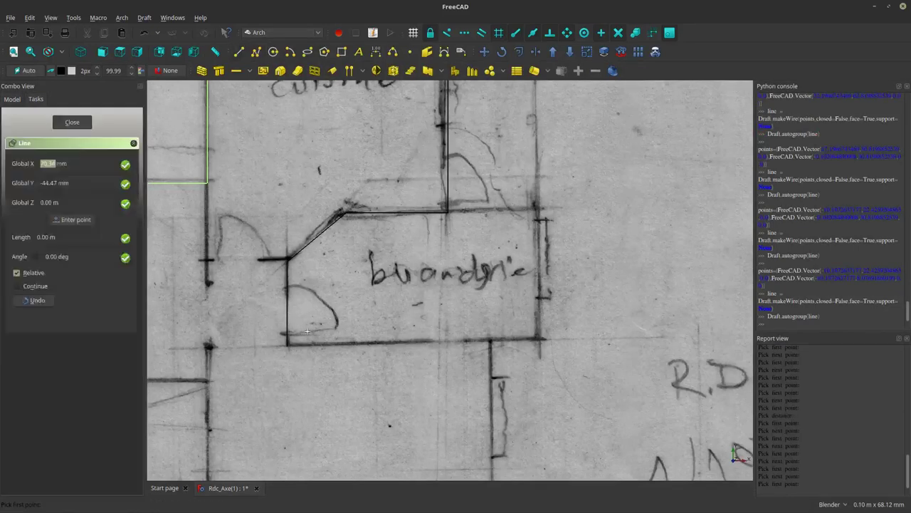
{"action": "left_click", "coordinate": [405, 339]}
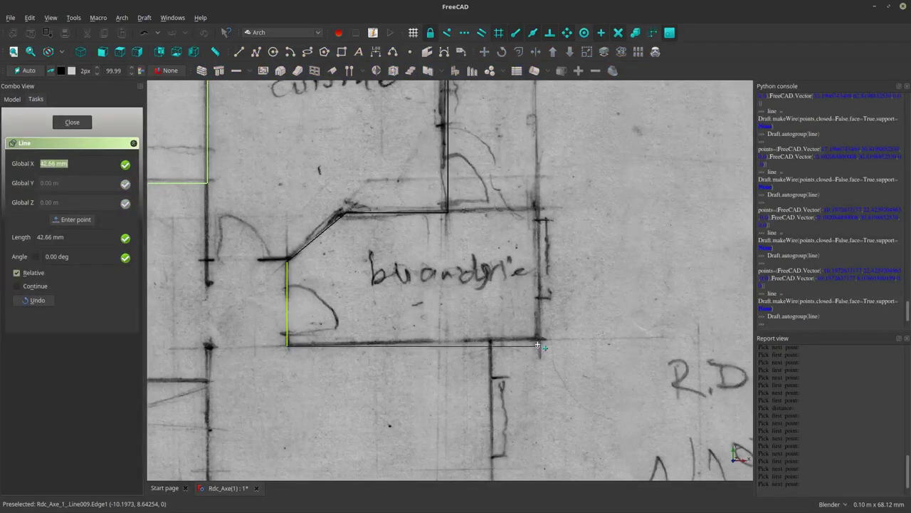
{"action": "left_click", "coordinate": [538, 345]}
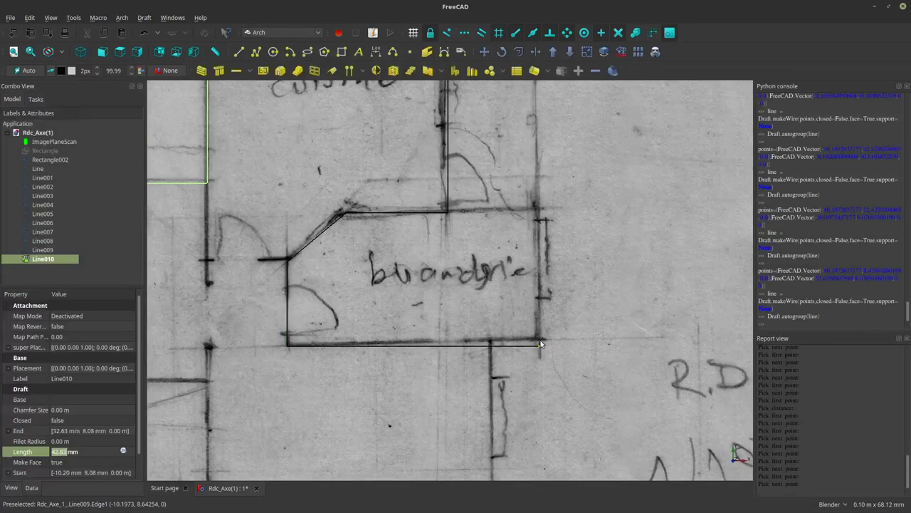
{"action": "left_click", "coordinate": [439, 215]}
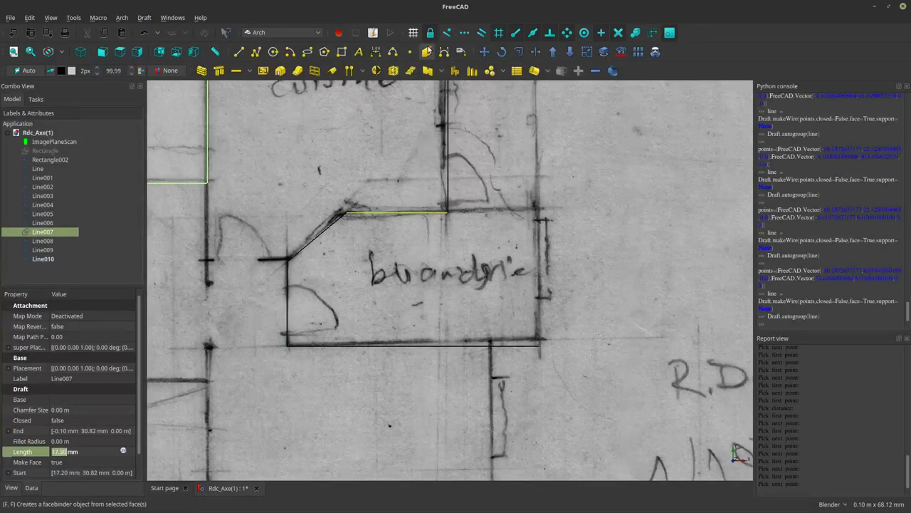
Trimex the top wall line's end, then start a line up the right wall from the bottom-right corner.
{"action": "left_click", "coordinate": [538, 52]}
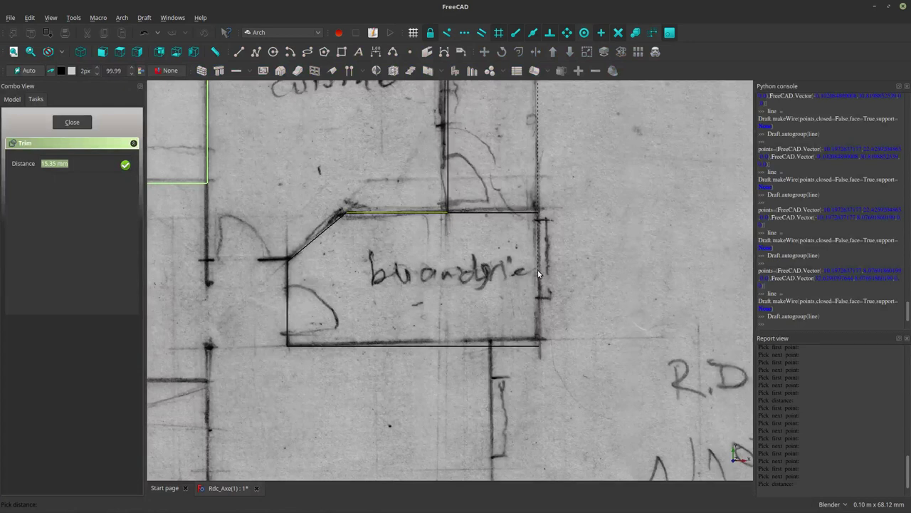
{"action": "left_click", "coordinate": [537, 270]}
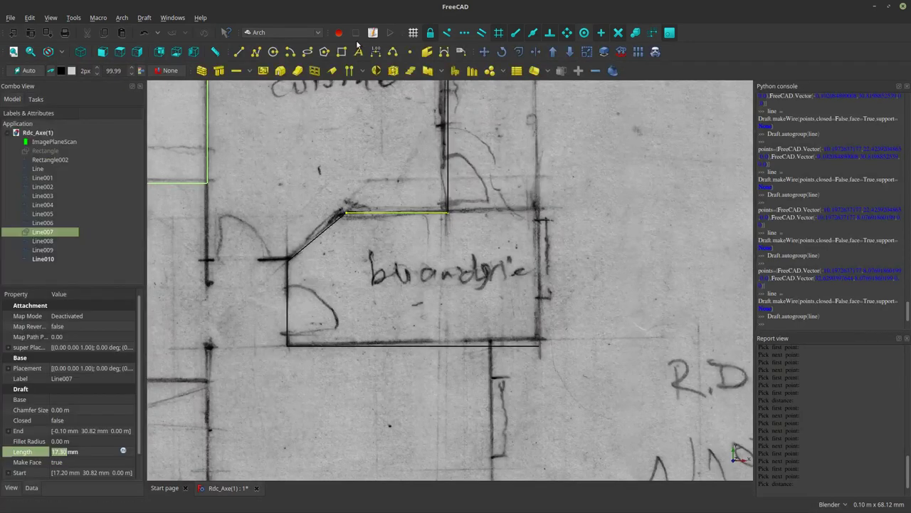
{"action": "left_click", "coordinate": [242, 52]}
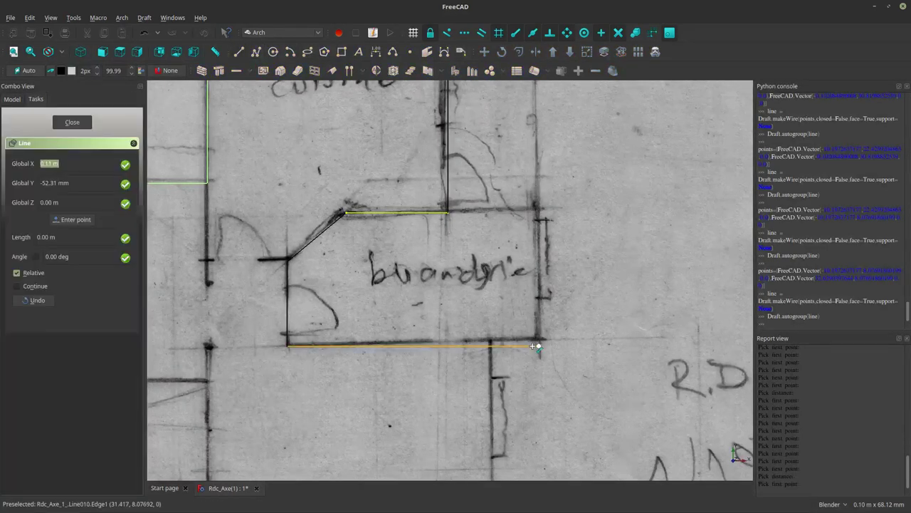
{"action": "left_click", "coordinate": [539, 346]}
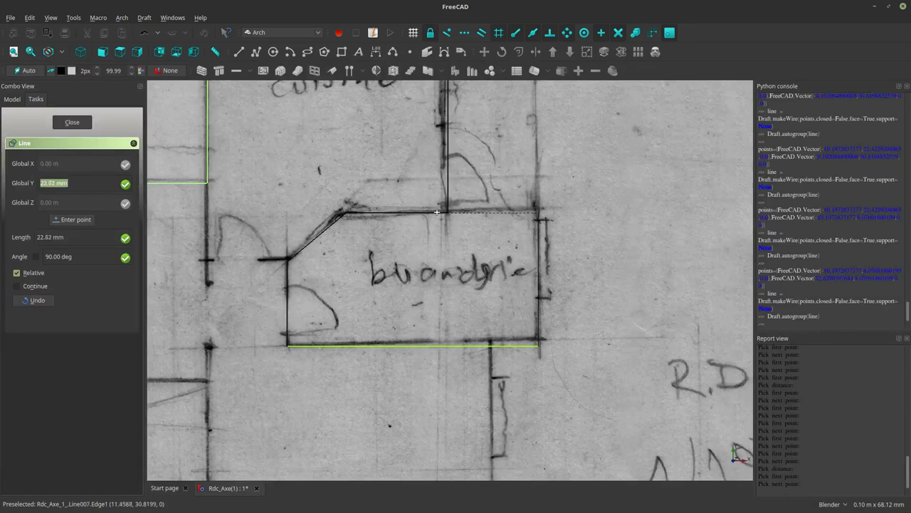
Finish Line011 at the end of the buanderie's top edge.
{"action": "left_click", "coordinate": [447, 202]}
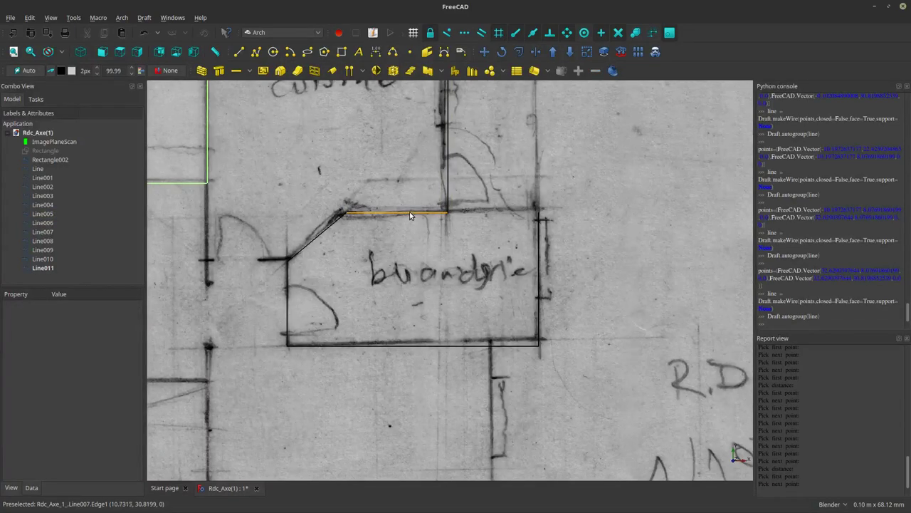
{"action": "scroll", "coordinate": [410, 211], "scroll_direction": "down", "scroll_amount": 5}
{"action": "scroll", "coordinate": [455, 162], "scroll_direction": "up", "scroll_amount": 2}
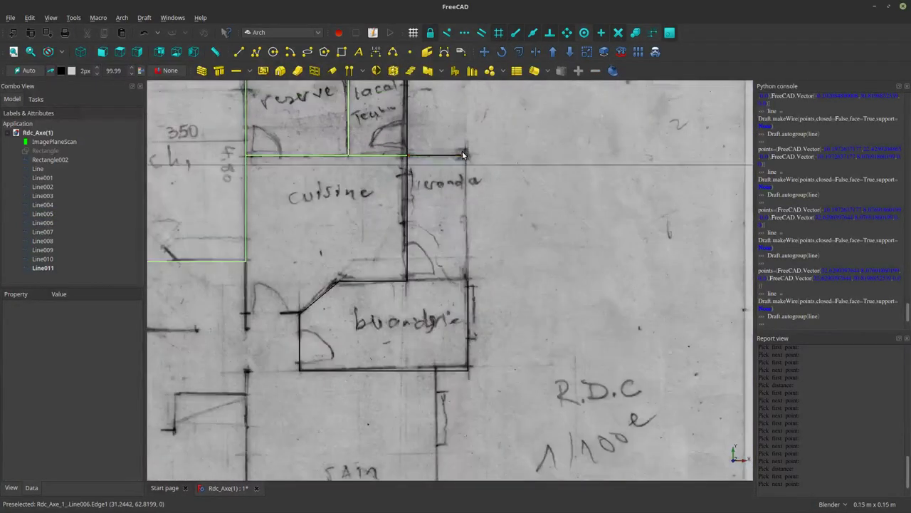
{"action": "scroll", "coordinate": [456, 165], "scroll_direction": "up", "scroll_amount": 3}
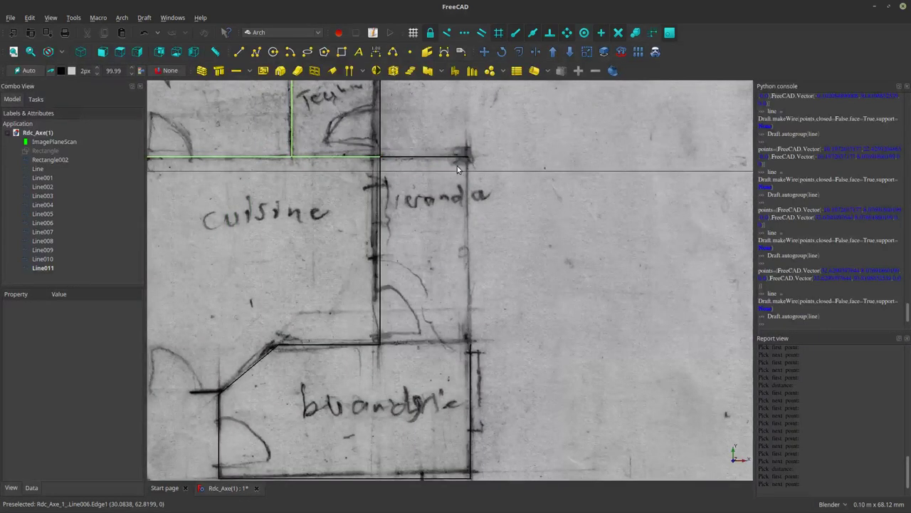
Trace the buanderie's top-right edge and its right wall with two Draft Lines.
{"action": "left_click", "coordinate": [238, 51]}
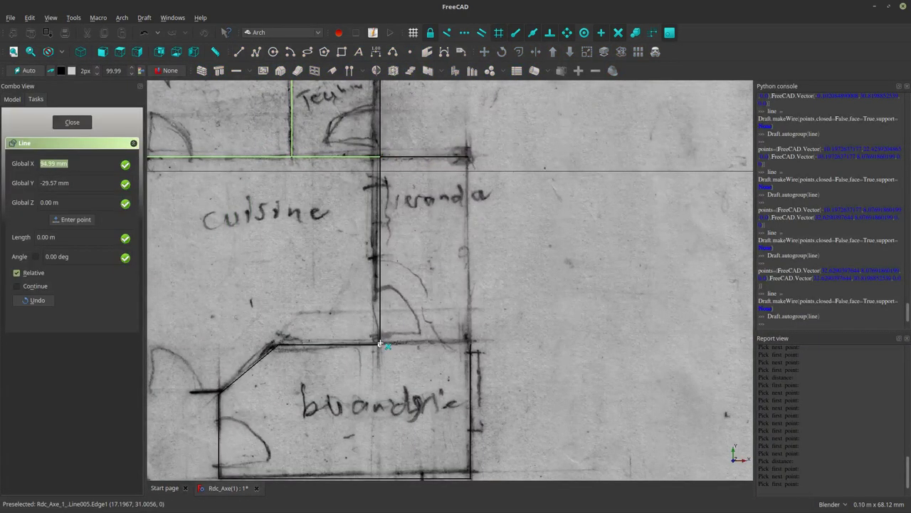
{"action": "left_click", "coordinate": [380, 344]}
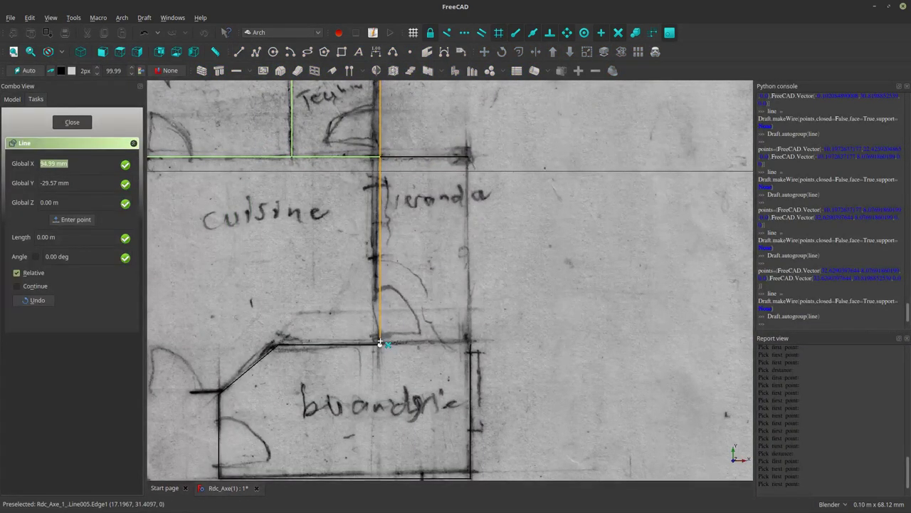
{"action": "left_click", "coordinate": [471, 346]}
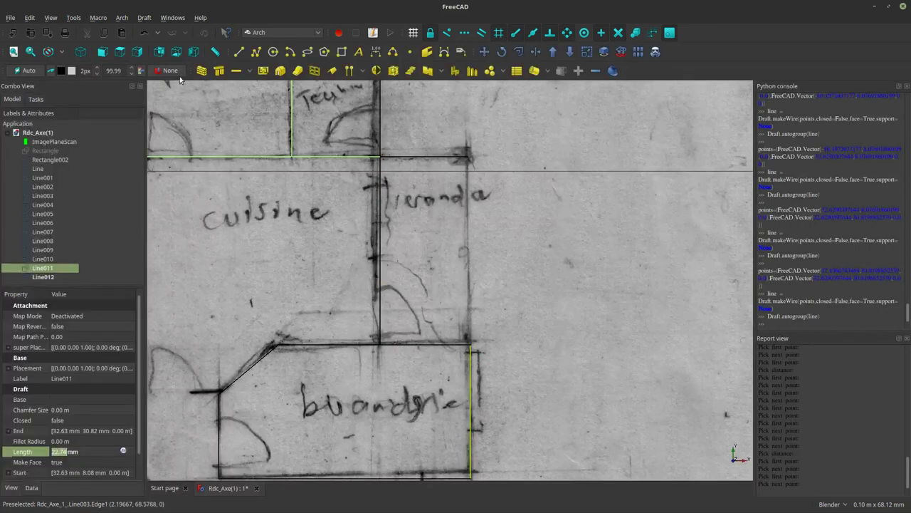
{"action": "left_click", "coordinate": [239, 51]}
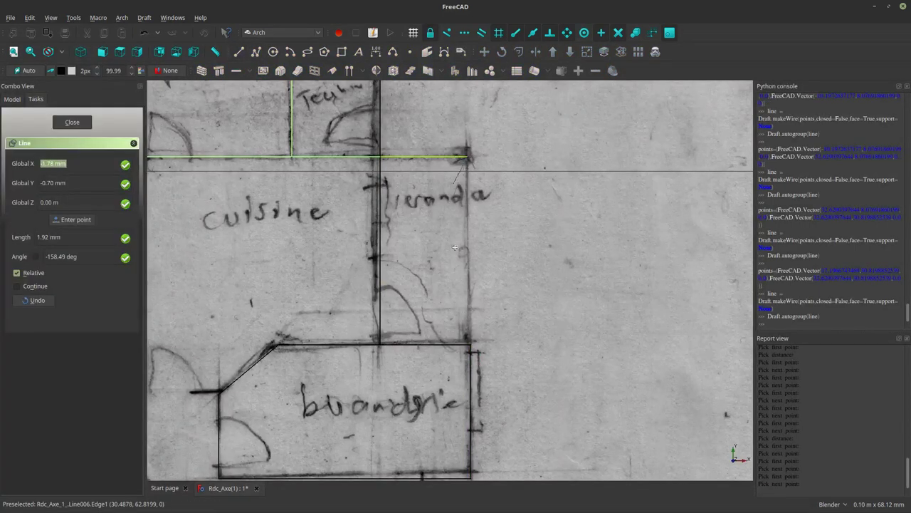
{"action": "left_click", "coordinate": [469, 344]}
{"action": "scroll", "coordinate": [456, 292], "scroll_direction": "down", "scroll_amount": 3}
{"action": "scroll", "coordinate": [385, 364], "scroll_direction": "down", "scroll_amount": 2}
{"action": "scroll", "coordinate": [374, 323], "scroll_direction": "up", "scroll_amount": 2}
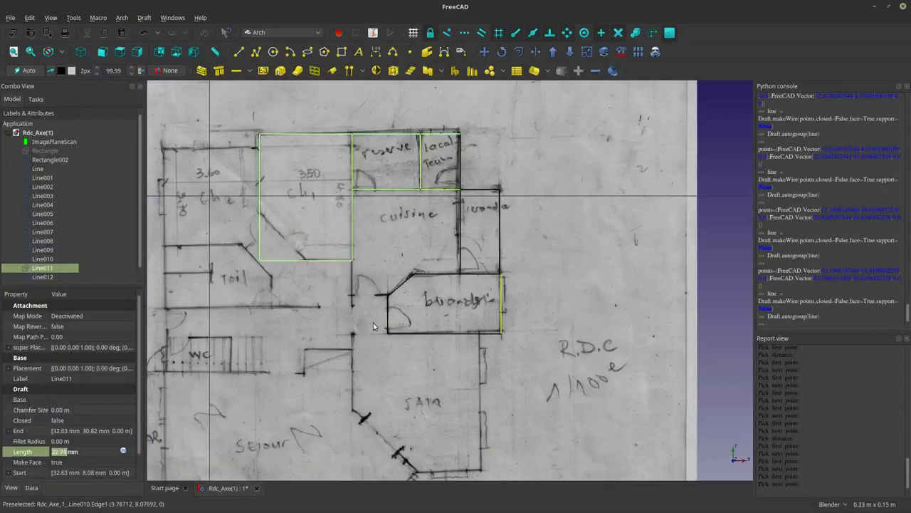
{"action": "scroll", "coordinate": [346, 285], "scroll_direction": "up", "scroll_amount": 3}
{"action": "scroll", "coordinate": [382, 236], "scroll_direction": "down", "scroll_amount": 3}
{"action": "scroll", "coordinate": [381, 236], "scroll_direction": "down", "scroll_amount": 3}
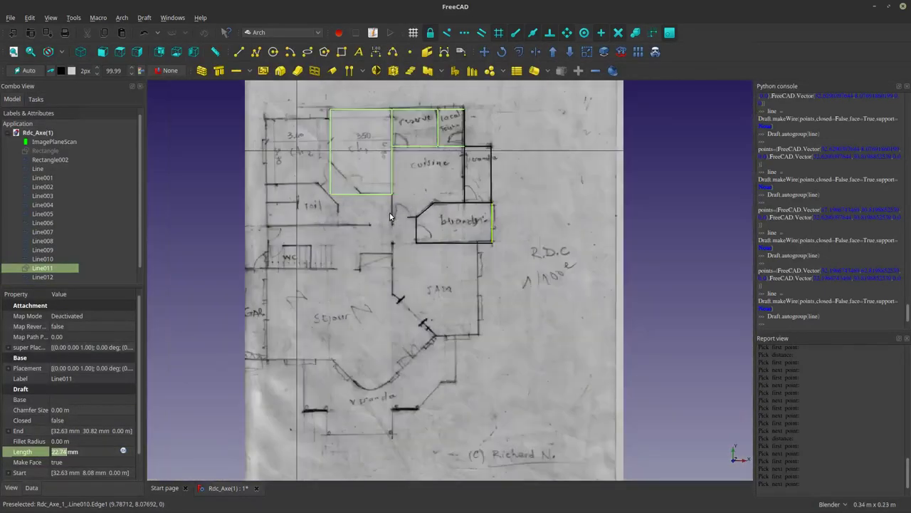
Start Trimex on Rectangle002, cancel it, and clear the selection.
{"action": "left_click", "coordinate": [389, 160]}
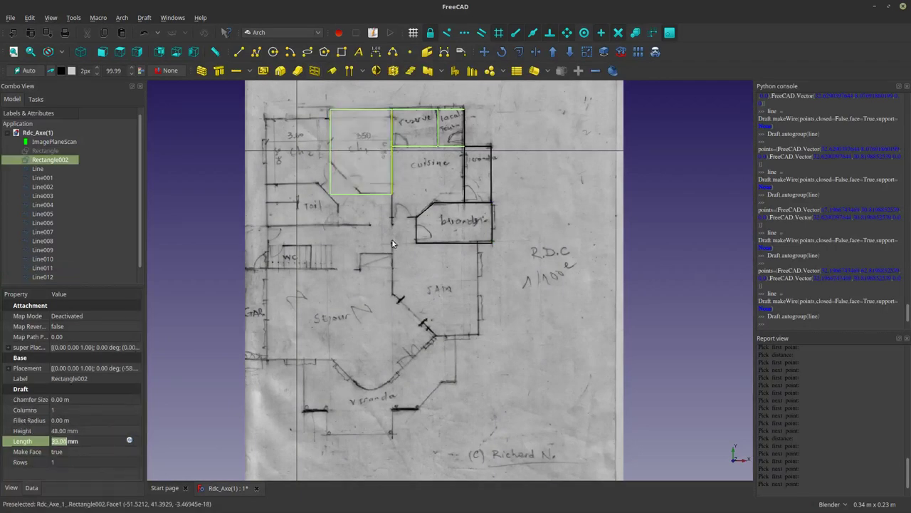
{"action": "left_click", "coordinate": [535, 51]}
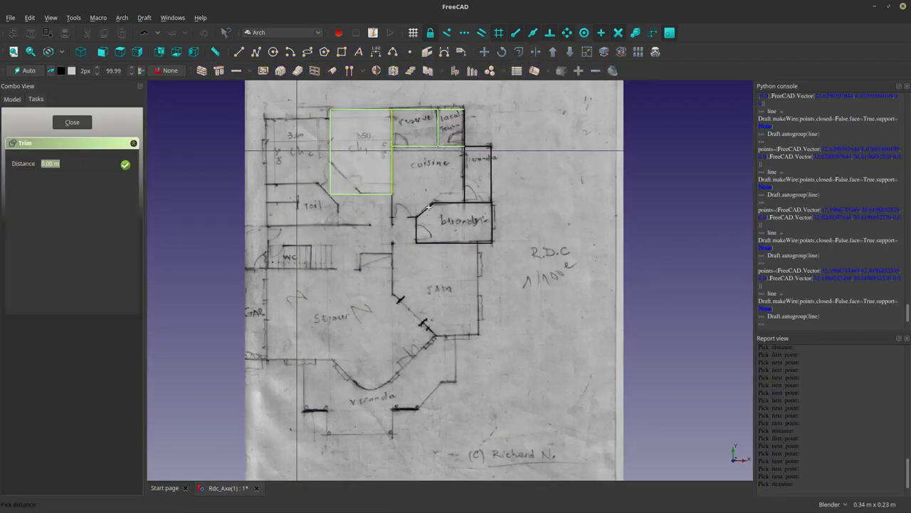
{"action": "key", "text": "Escape"}
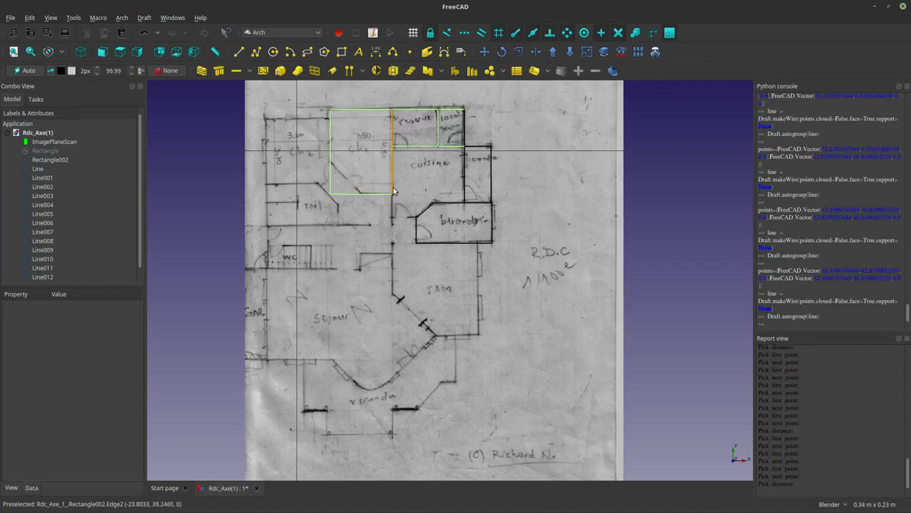
{"action": "left_click", "coordinate": [385, 179]}
{"action": "left_click", "coordinate": [415, 168]}
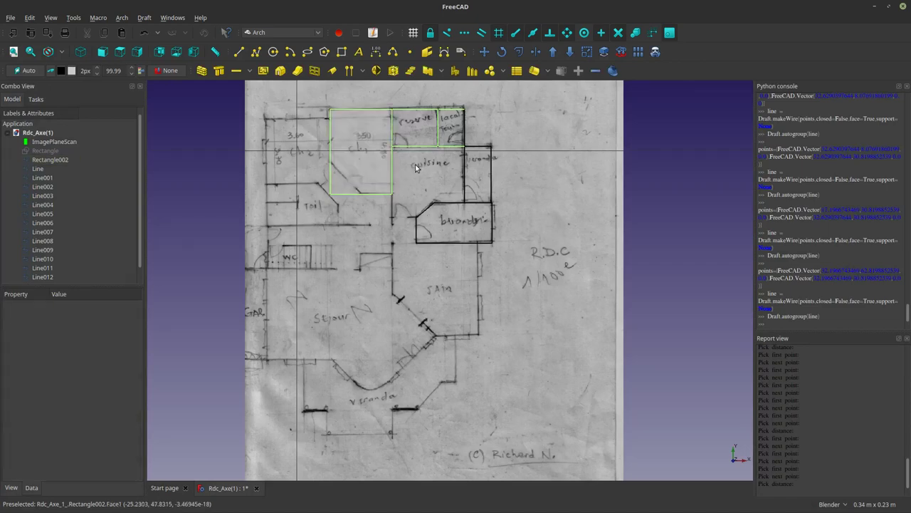
Trace the salle's left wall below the buanderie and the diagonal wall with Draft Lines.
{"action": "left_click", "coordinate": [238, 52]}
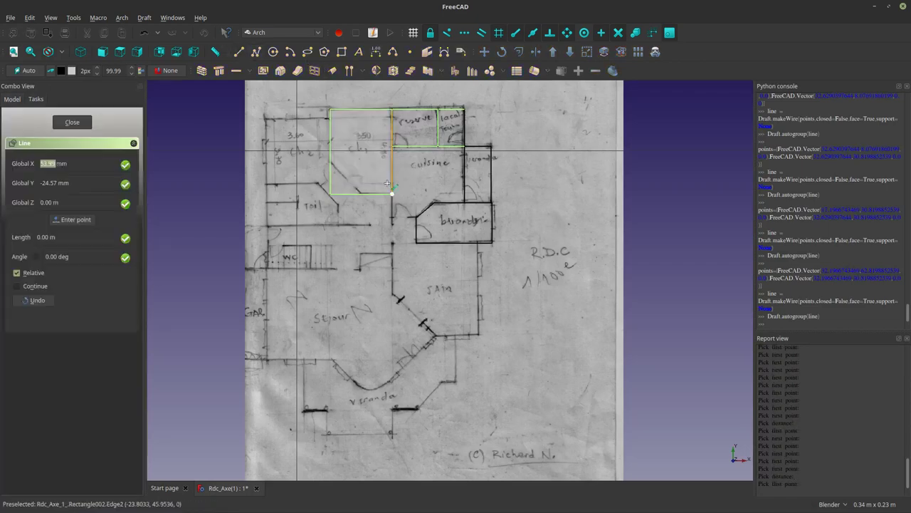
{"action": "left_click", "coordinate": [392, 247]}
{"action": "scroll", "coordinate": [390, 293], "scroll_direction": "up", "scroll_amount": 5}
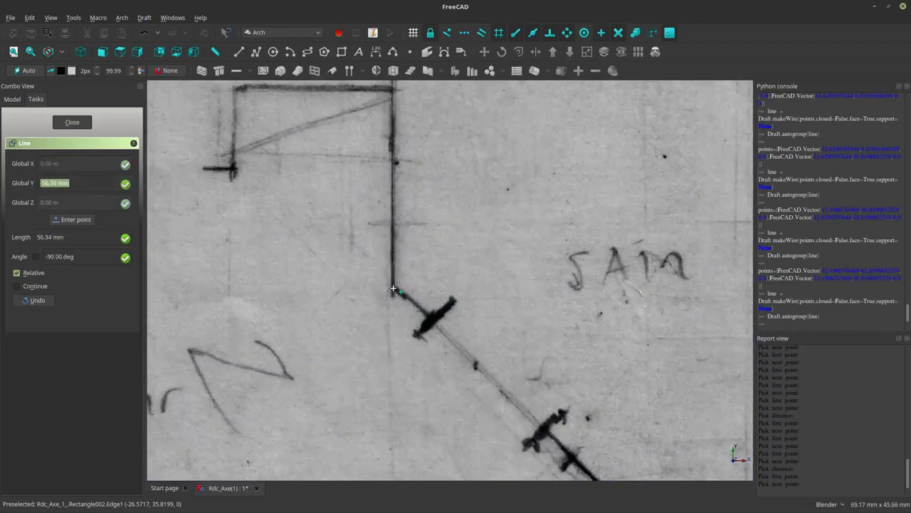
{"action": "left_click", "coordinate": [428, 287]}
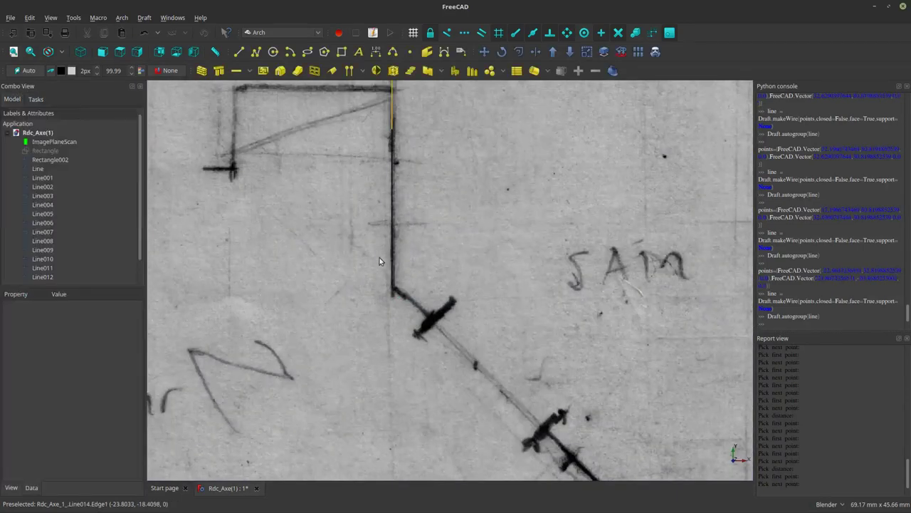
{"action": "scroll", "coordinate": [384, 260], "scroll_direction": "down", "scroll_amount": 5}
{"action": "scroll", "coordinate": [427, 320], "scroll_direction": "up", "scroll_amount": 2}
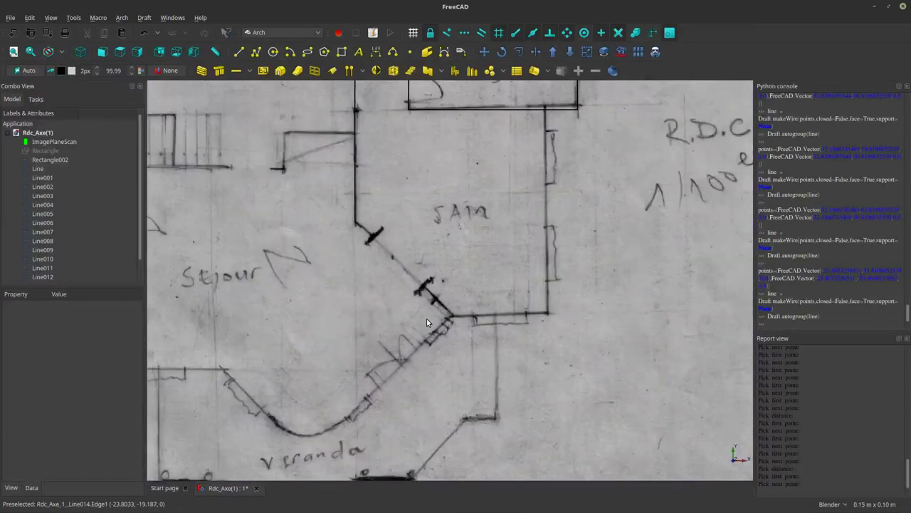
{"action": "left_click", "coordinate": [239, 51]}
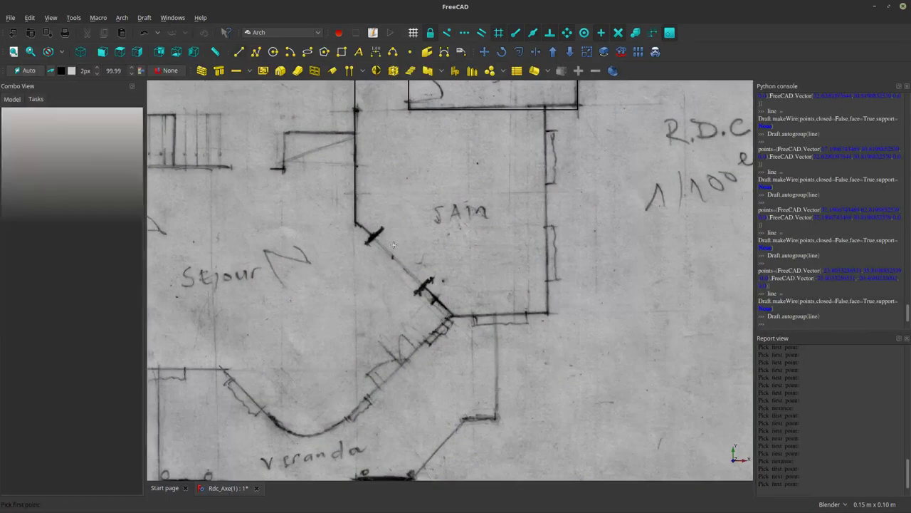
{"action": "left_click", "coordinate": [360, 222]}
{"action": "scroll", "coordinate": [449, 313], "scroll_direction": "up", "scroll_amount": 3}
{"action": "scroll", "coordinate": [446, 309], "scroll_direction": "down", "scroll_amount": 2}
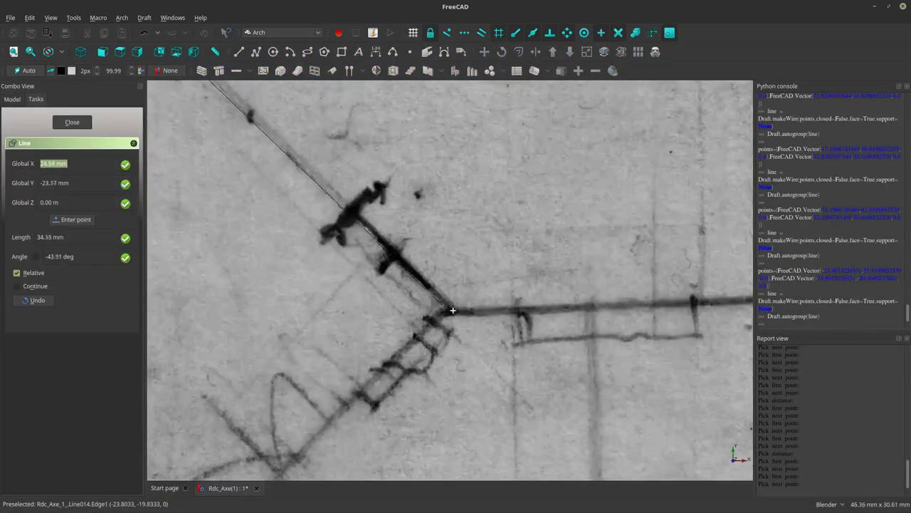
{"action": "left_click", "coordinate": [441, 311]}
{"action": "scroll", "coordinate": [436, 315], "scroll_direction": "down", "scroll_amount": 3}
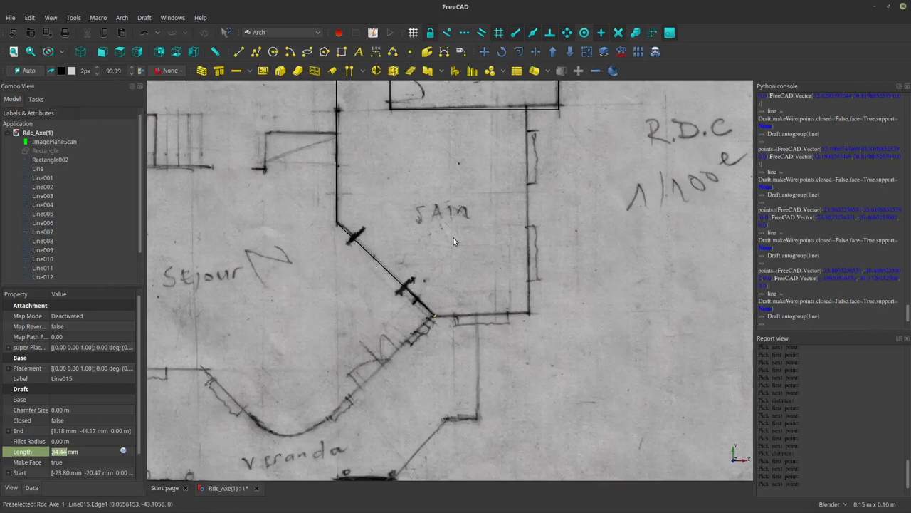
Trace the salle's bottom wall and its right wall from the bottom-right corner.
{"action": "left_click", "coordinate": [239, 51]}
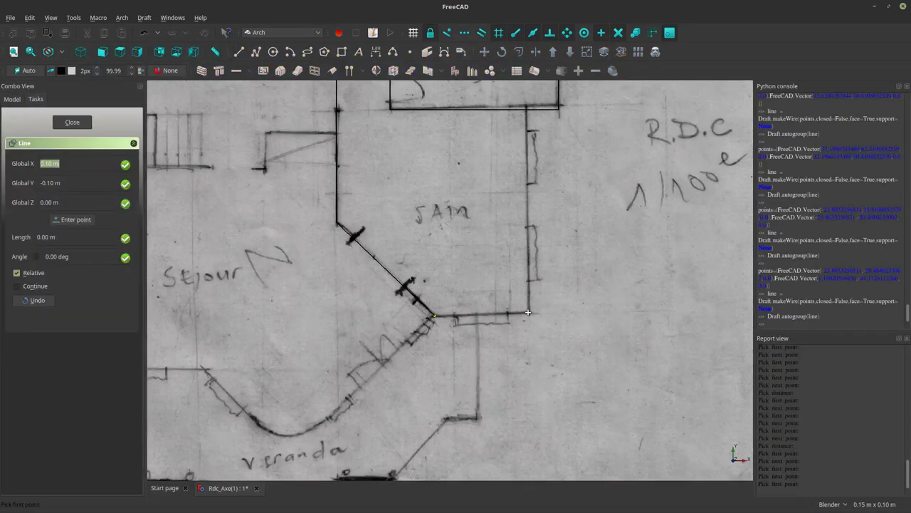
{"action": "left_click", "coordinate": [436, 315]}
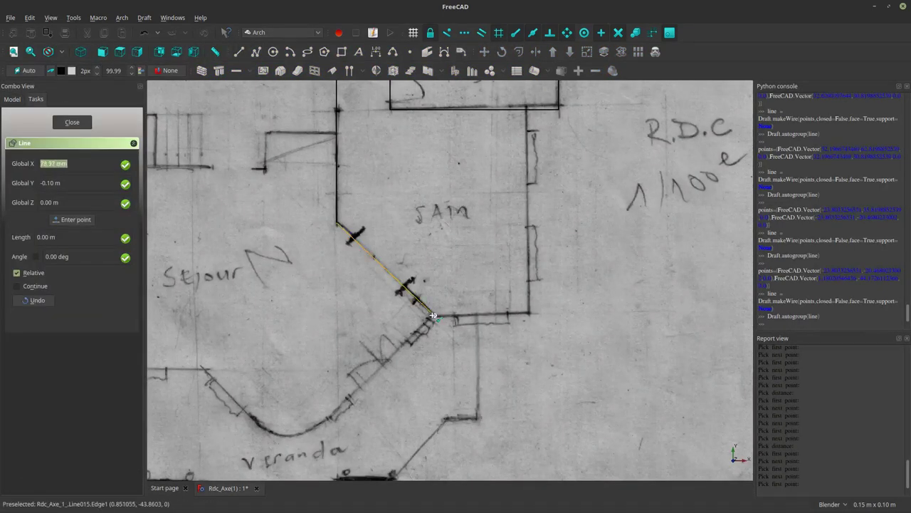
{"action": "left_click", "coordinate": [530, 315]}
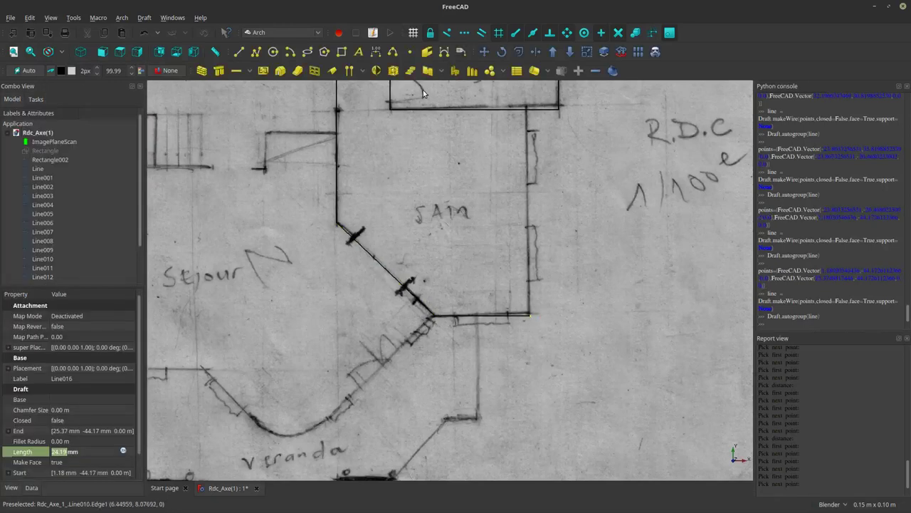
{"action": "left_click", "coordinate": [236, 55]}
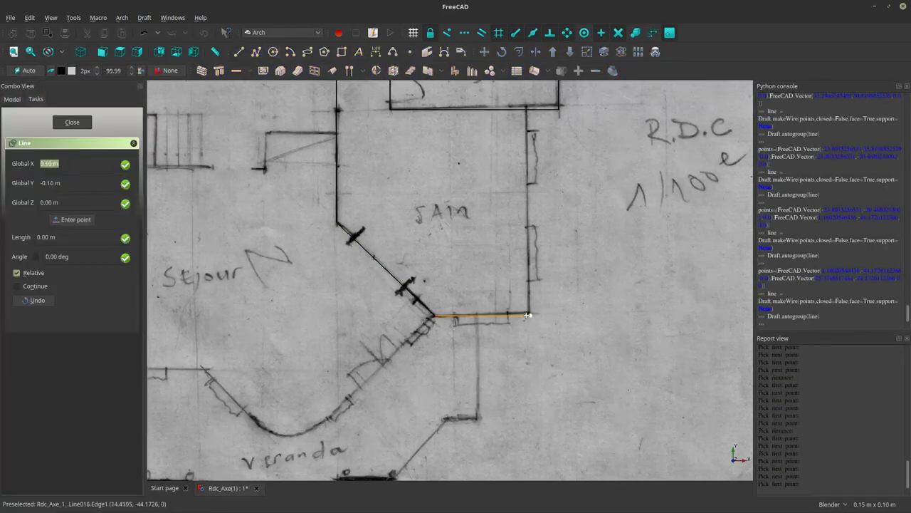
{"action": "left_click", "coordinate": [526, 268]}
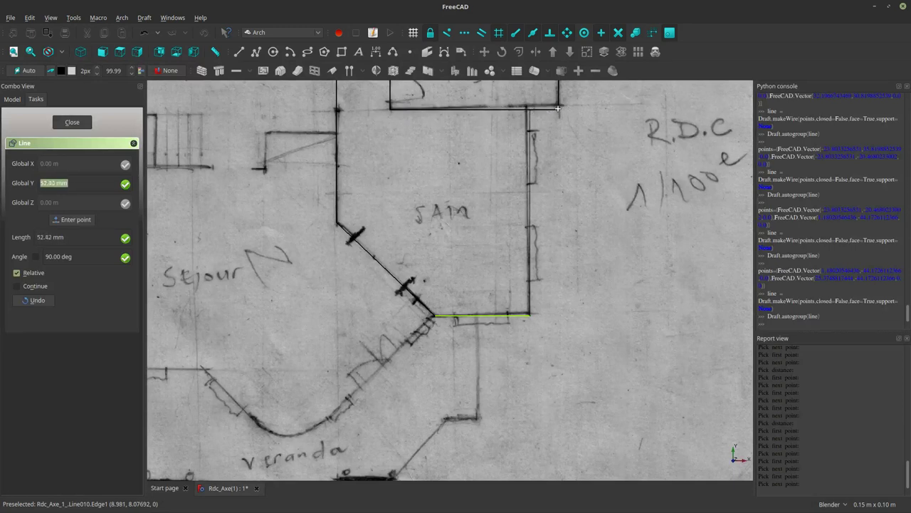
{"action": "scroll", "coordinate": [546, 116], "scroll_direction": "down", "scroll_amount": 4}
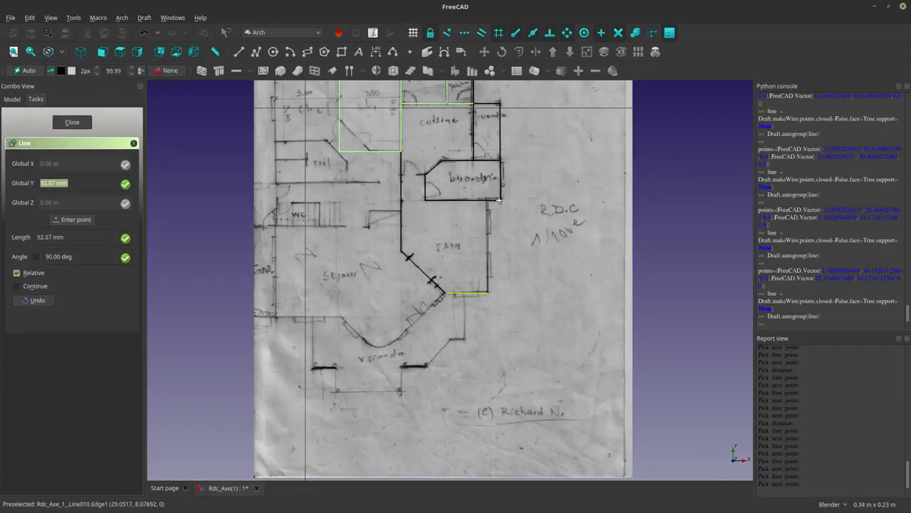
{"action": "scroll", "coordinate": [503, 201], "scroll_direction": "up", "scroll_amount": 4}
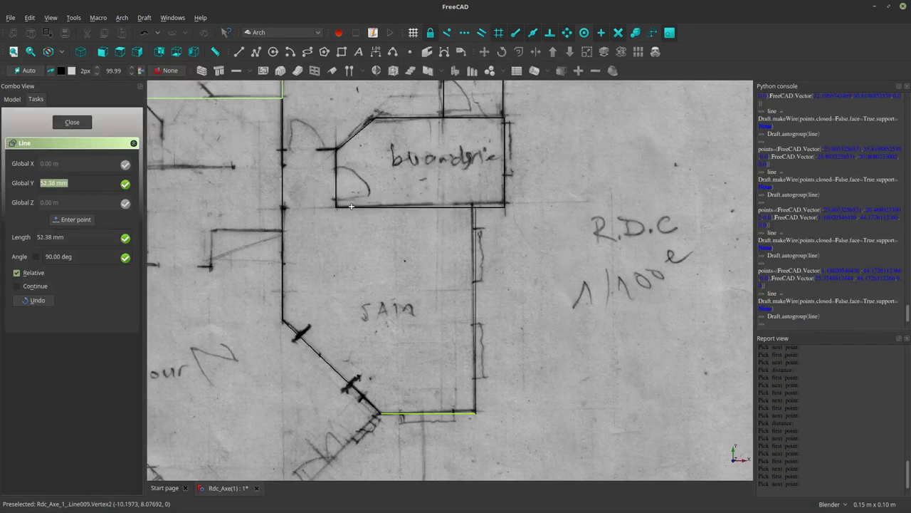
{"action": "key", "text": "Return"}
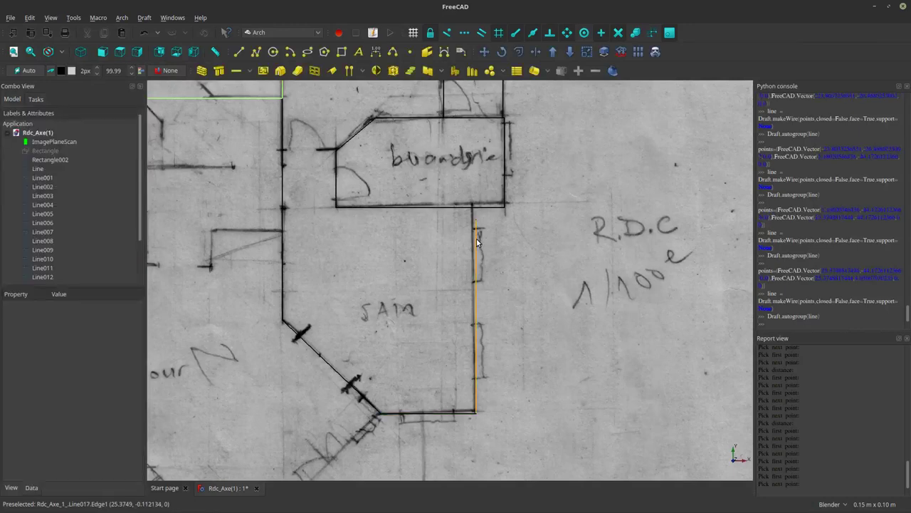
Extend the right-wall line to the buanderie's bottom edge, then pan toward bedrooms ch2 and ch1.
{"action": "left_click", "coordinate": [476, 239]}
{"action": "left_click", "coordinate": [535, 52]}
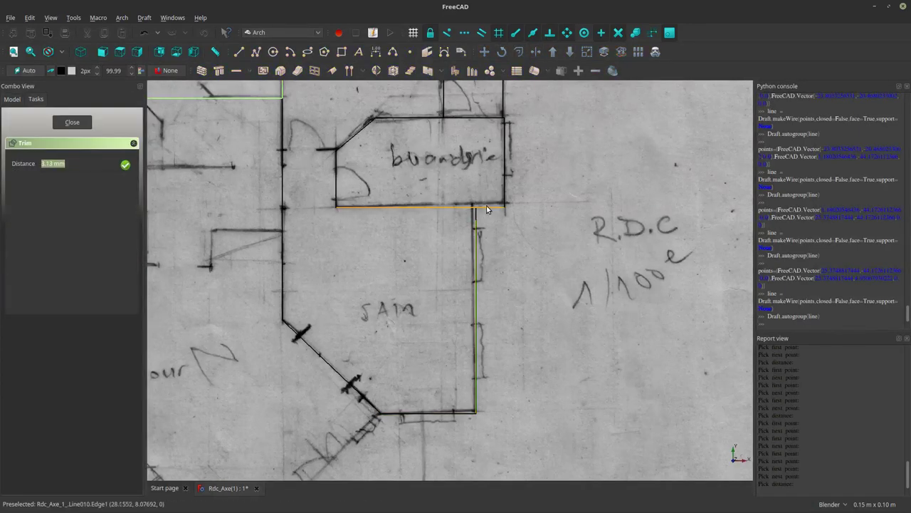
{"action": "left_click", "coordinate": [488, 207]}
{"action": "left_click", "coordinate": [487, 206]}
{"action": "scroll", "coordinate": [489, 213], "scroll_direction": "down", "scroll_amount": 5}
{"action": "scroll", "coordinate": [443, 334], "scroll_direction": "up", "scroll_amount": 4}
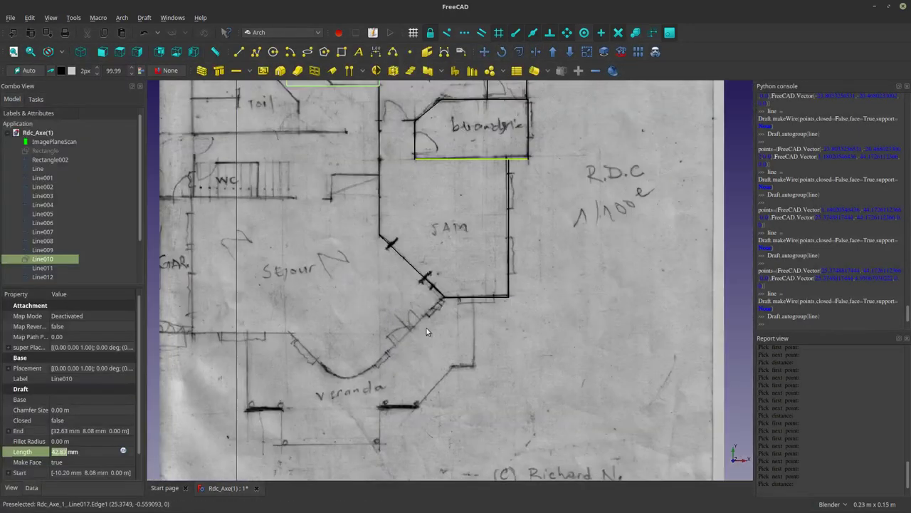
{"action": "middle_click_drag", "start_coordinate": [417, 303], "coordinate": [550, 405], "text": "shift"}
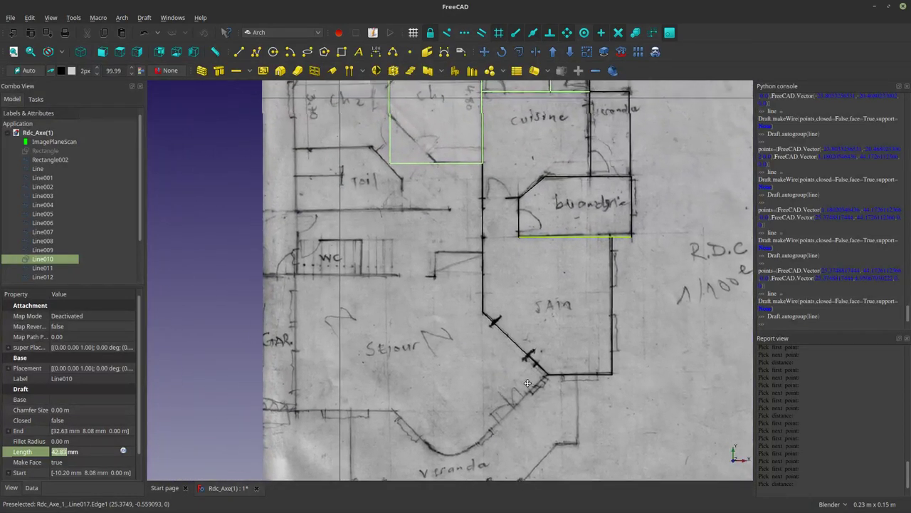
{"action": "scroll", "coordinate": [446, 289], "scroll_direction": "down", "scroll_amount": 3}
{"action": "scroll", "coordinate": [365, 117], "scroll_direction": "up", "scroll_amount": 3}
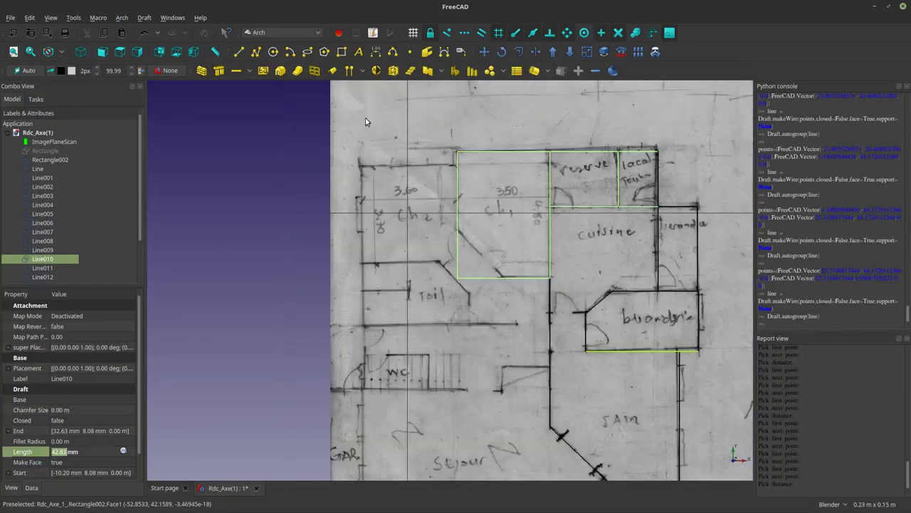
{"action": "scroll", "coordinate": [365, 117], "scroll_direction": "up", "scroll_amount": 2}
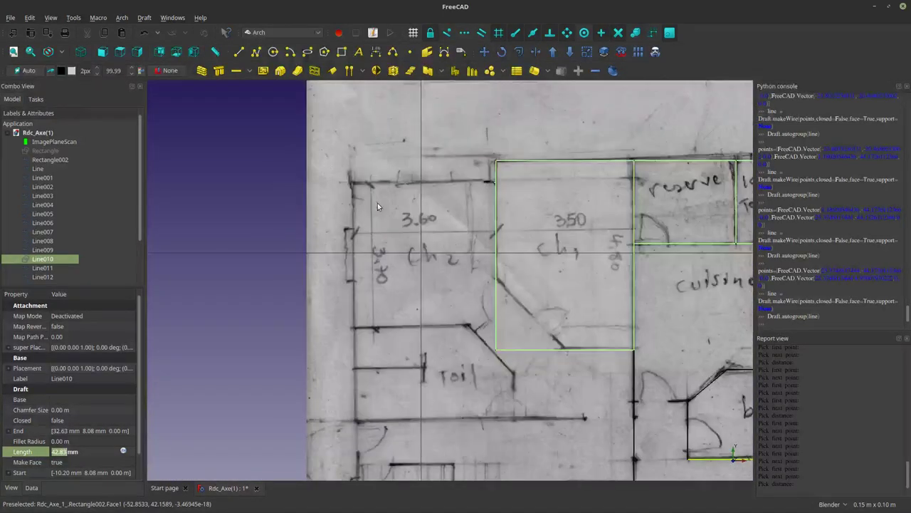
Select the hidden Rectangle in the tree and make it visible again.
{"action": "left_click", "coordinate": [57, 152]}
{"action": "key", "text": "space"}
{"action": "scroll", "coordinate": [345, 195], "scroll_direction": "down", "scroll_amount": 3}
{"action": "key", "text": "space"}
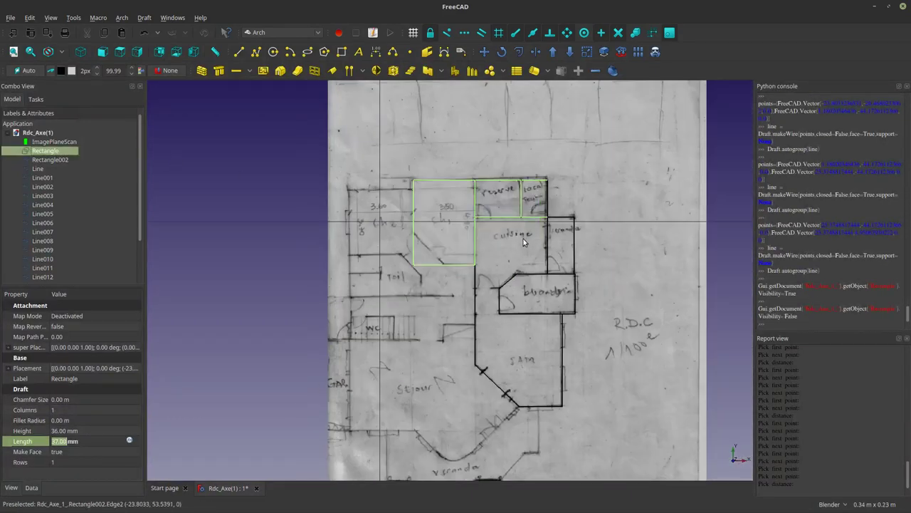
{"action": "key", "text": "space"}
{"action": "scroll", "coordinate": [63, 267], "scroll_direction": "down", "scroll_amount": 4}
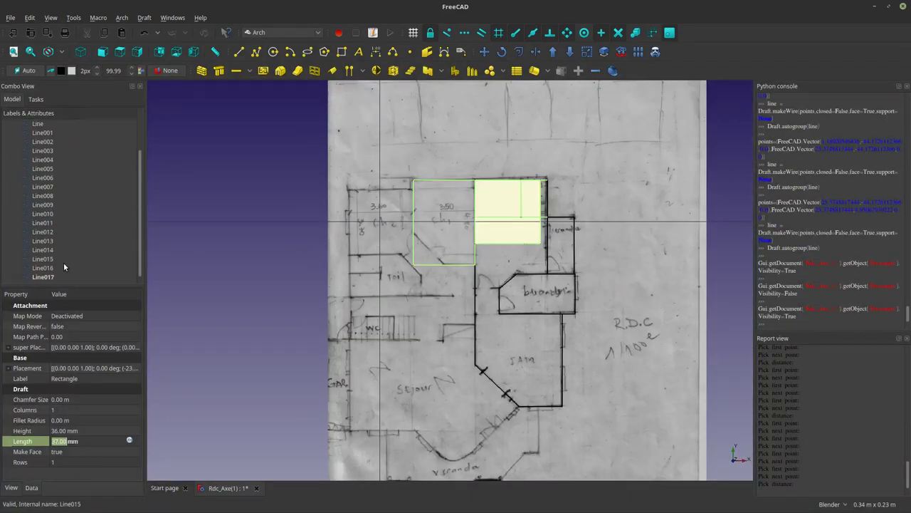
{"action": "scroll", "coordinate": [52, 270], "scroll_direction": "up", "scroll_amount": 4}
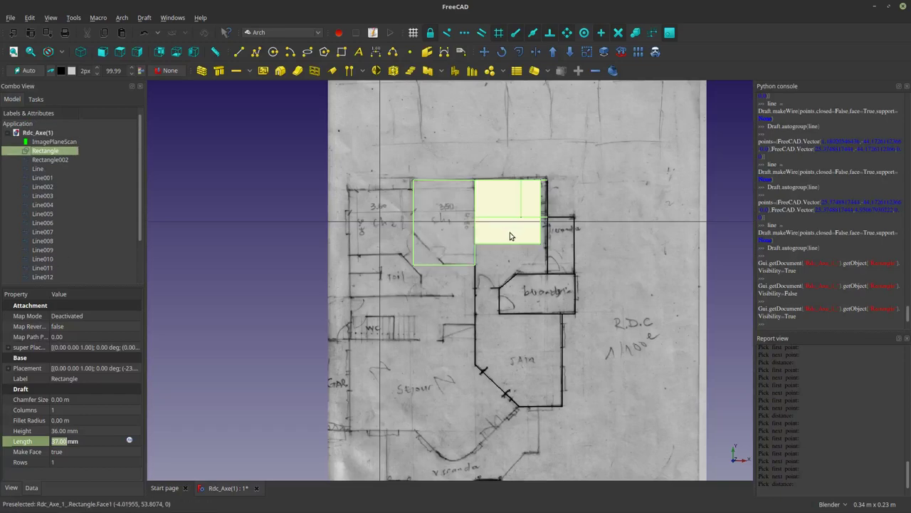
{"action": "scroll", "coordinate": [466, 199], "scroll_direction": "up", "scroll_amount": 3}
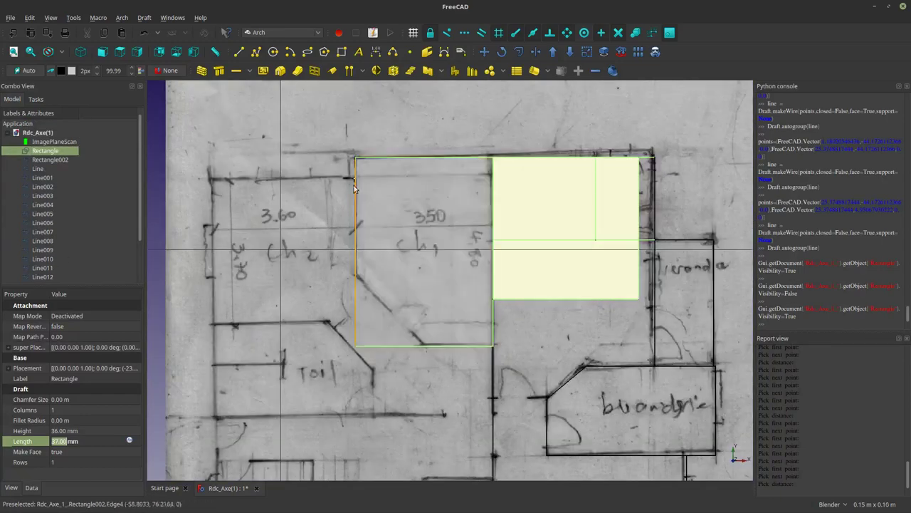
{"action": "scroll", "coordinate": [356, 184], "scroll_direction": "up", "scroll_amount": 2}
{"action": "scroll", "coordinate": [353, 184], "scroll_direction": "up", "scroll_amount": 2}
{"action": "scroll", "coordinate": [351, 183], "scroll_direction": "up", "scroll_amount": 2}
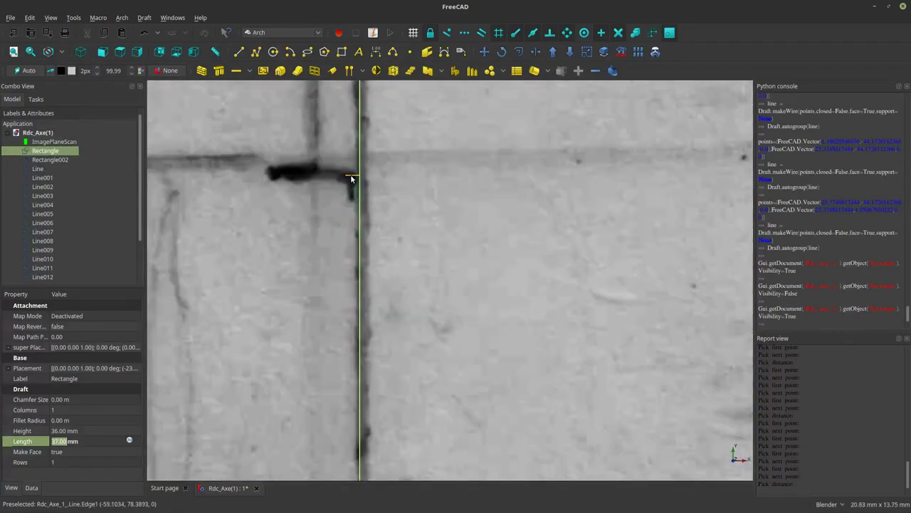
Move the Rectangle from its top-right corner onto the ch1 outline's top-left corner, about 72 mm left.
{"action": "left_click", "coordinate": [37, 169]}
{"action": "scroll", "coordinate": [310, 190], "scroll_direction": "down", "scroll_amount": 8}
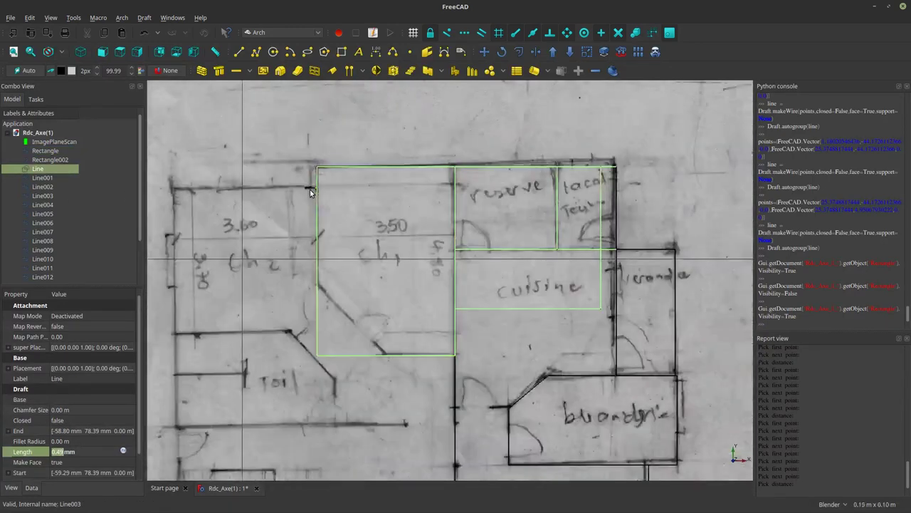
{"action": "scroll", "coordinate": [309, 190], "scroll_direction": "down", "scroll_amount": 2}
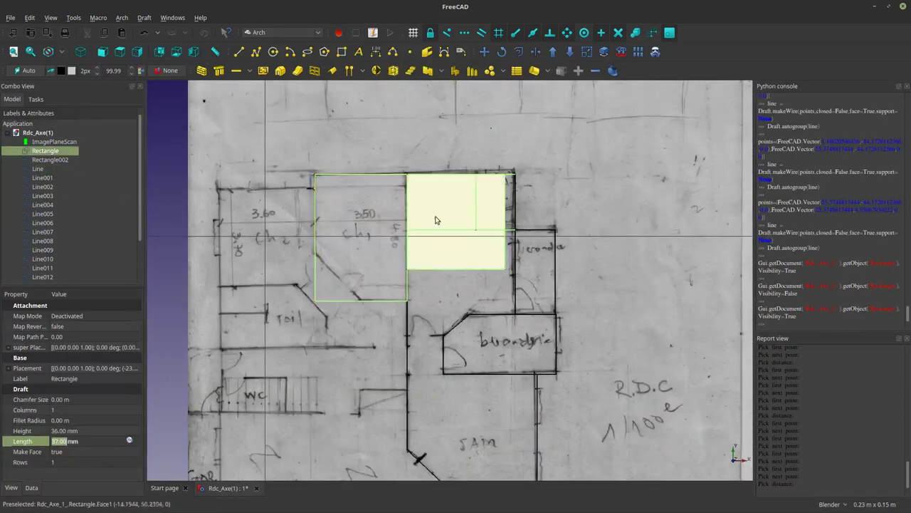
{"action": "left_click", "coordinate": [484, 51]}
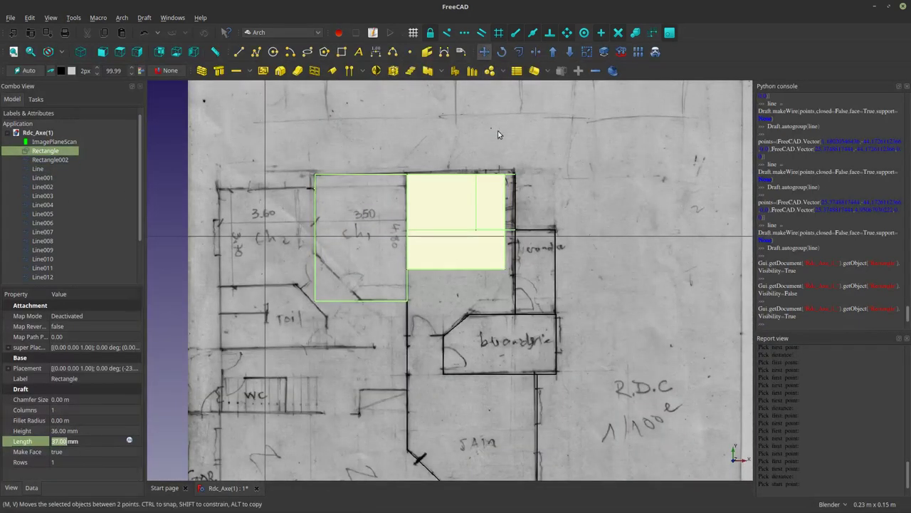
{"action": "left_click", "coordinate": [504, 175]}
{"action": "scroll", "coordinate": [451, 187], "scroll_direction": "up", "scroll_amount": 5}
{"action": "scroll", "coordinate": [263, 255], "scroll_direction": "up", "scroll_amount": 5}
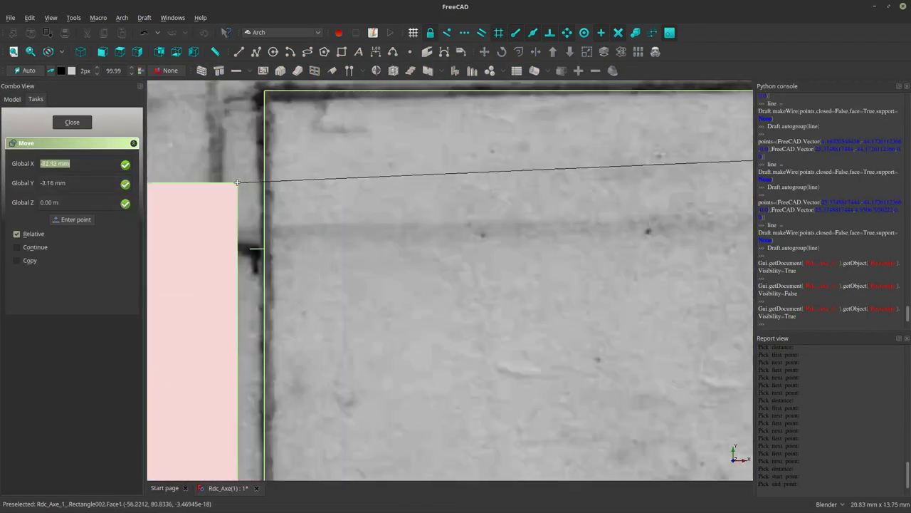
{"action": "left_click", "coordinate": [263, 255]}
{"action": "scroll", "coordinate": [340, 206], "scroll_direction": "down", "scroll_amount": 5}
{"action": "scroll", "coordinate": [335, 249], "scroll_direction": "down", "scroll_amount": 3}
{"action": "scroll", "coordinate": [336, 253], "scroll_direction": "down", "scroll_amount": 2}
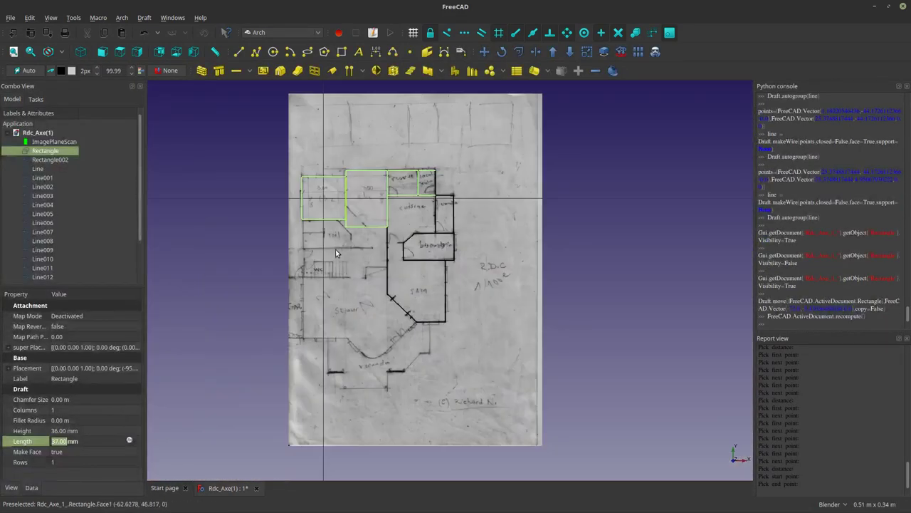
{"action": "scroll", "coordinate": [335, 253], "scroll_direction": "up", "scroll_amount": 3}
{"action": "scroll", "coordinate": [350, 238], "scroll_direction": "up", "scroll_amount": 3}
Draw a line along the rectangle's bottom edge, then toggle the rectangle's visibility.
{"action": "scroll", "coordinate": [267, 280], "scroll_direction": "up", "scroll_amount": 2}
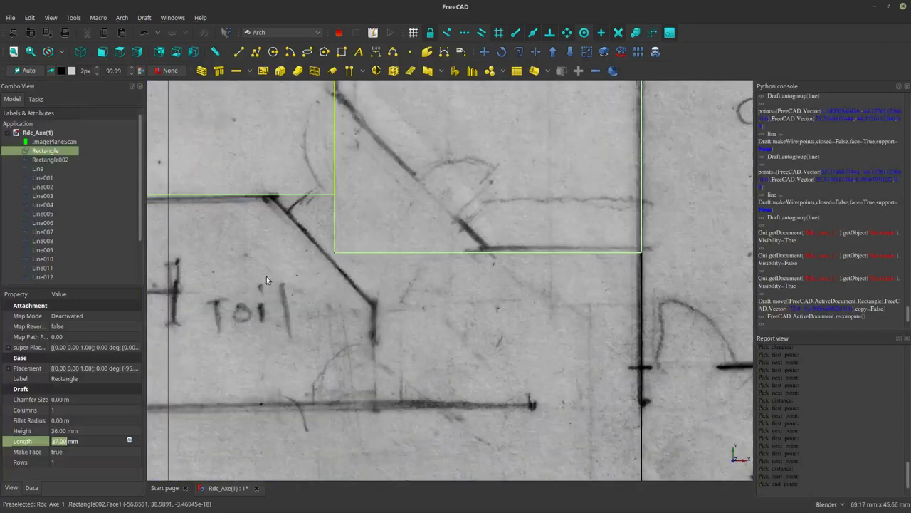
{"action": "left_click", "coordinate": [239, 51]}
{"action": "scroll", "coordinate": [354, 234], "scroll_direction": "down", "scroll_amount": 2}
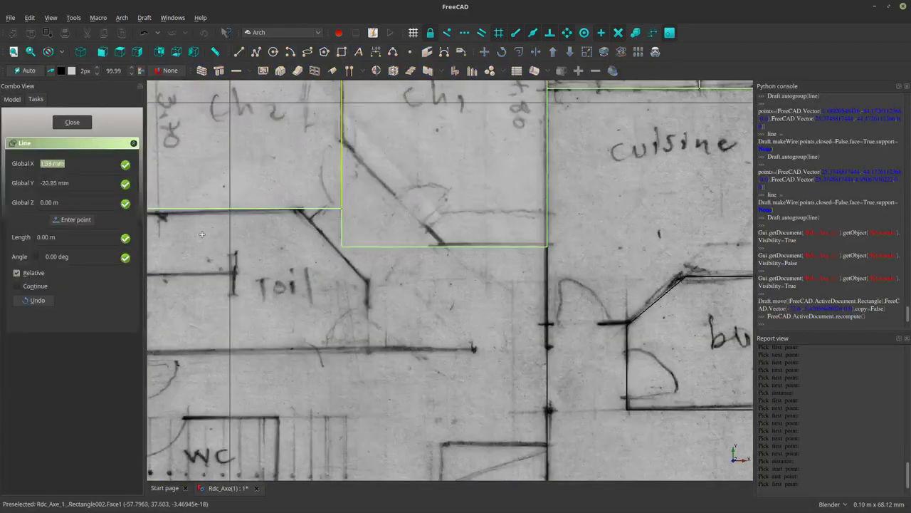
{"action": "scroll", "coordinate": [249, 235], "scroll_direction": "down", "scroll_amount": 2}
{"action": "left_click", "coordinate": [173, 220]}
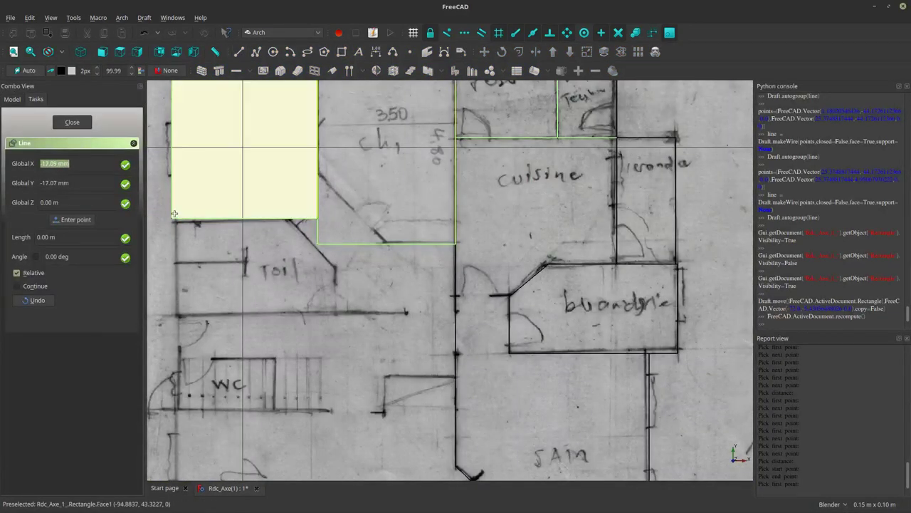
{"action": "left_click", "coordinate": [289, 228]}
{"action": "left_click", "coordinate": [274, 177]}
{"action": "key", "text": "space"}
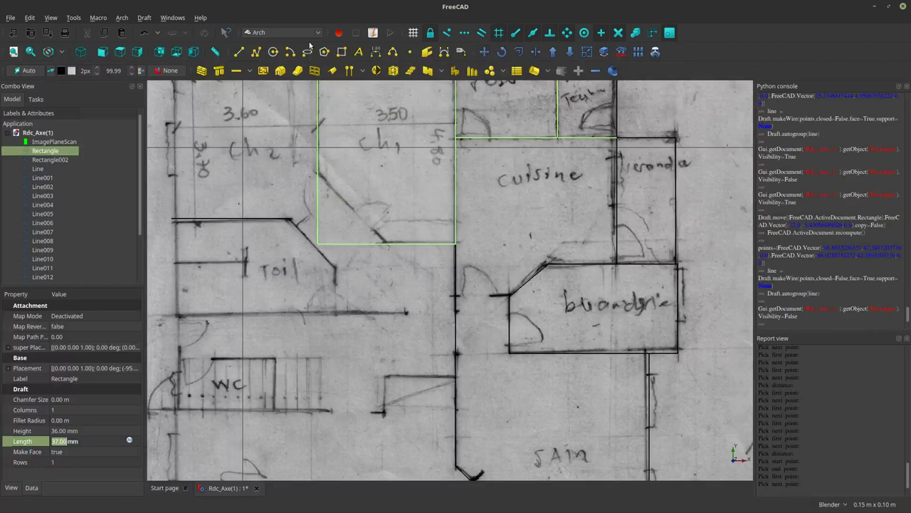
{"action": "left_click", "coordinate": [238, 51]}
{"action": "key", "text": "Escape"}
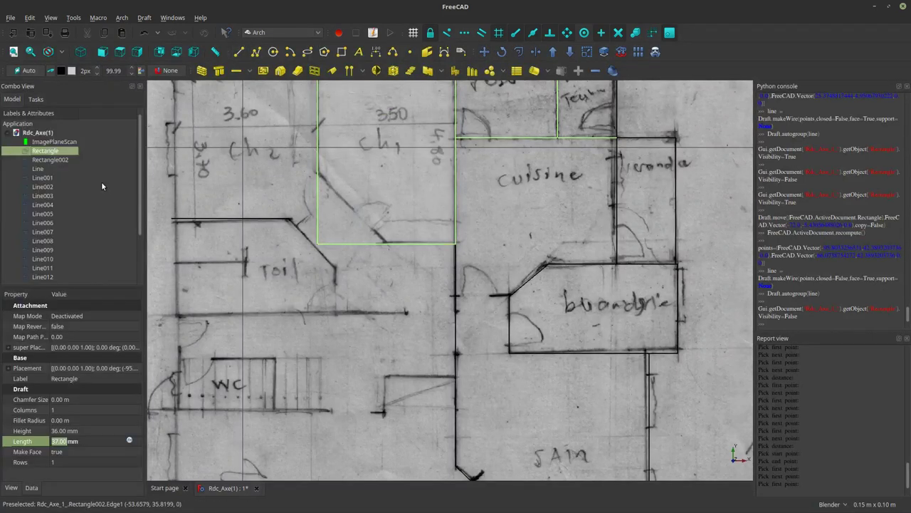
{"action": "key", "text": "space"}
{"action": "scroll", "coordinate": [250, 221], "scroll_direction": "down", "scroll_amount": 2}
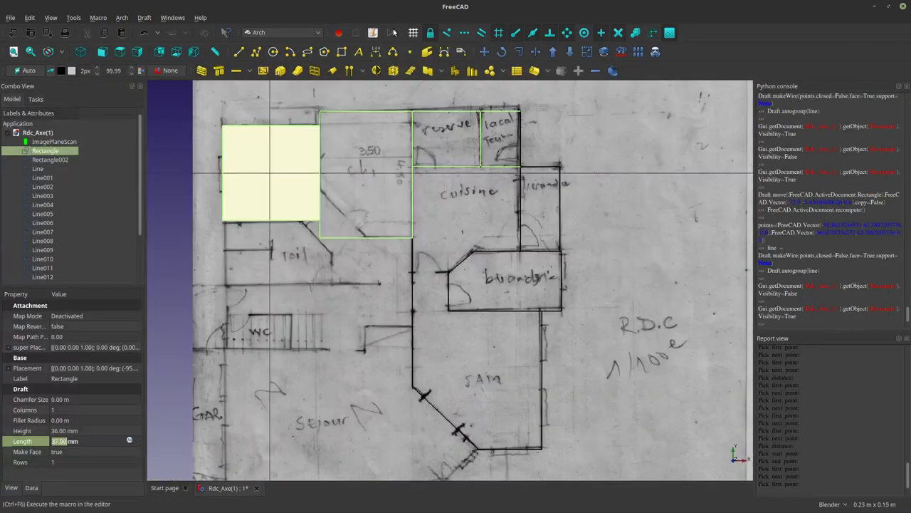
Draw lines along the rectangle's left and top edges, corner to corner, then select Rectangle002.
{"action": "left_click", "coordinate": [239, 51]}
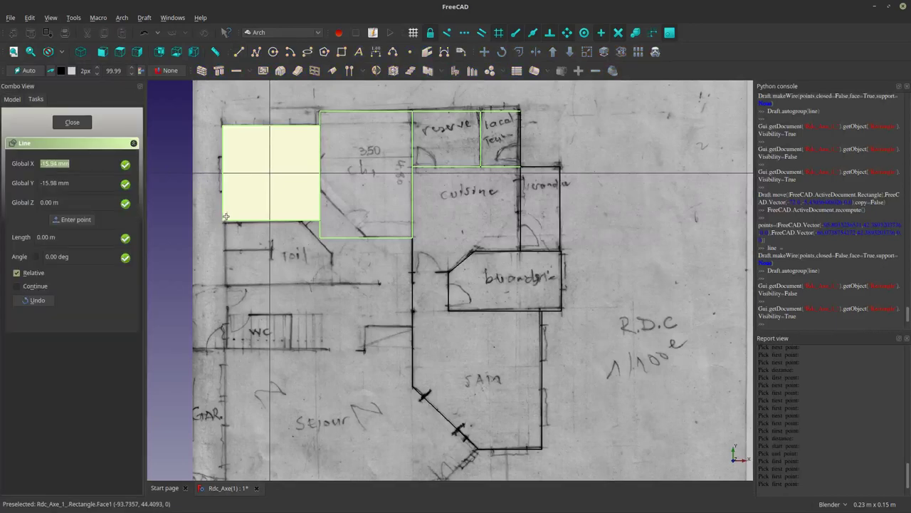
{"action": "left_click", "coordinate": [223, 220]}
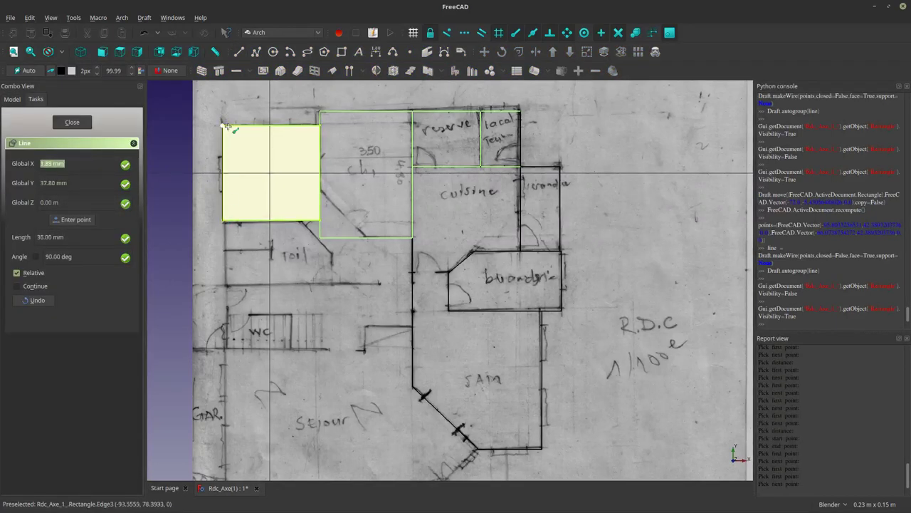
{"action": "left_click", "coordinate": [229, 127]}
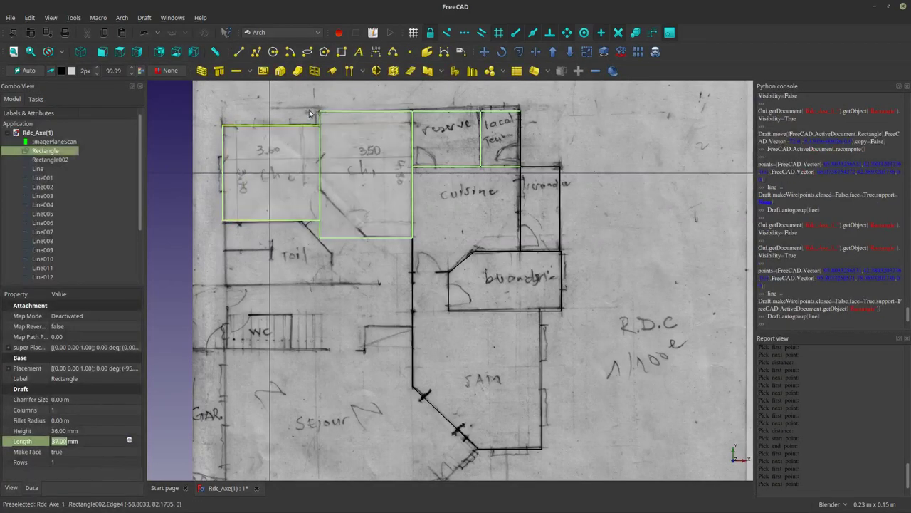
{"action": "left_click", "coordinate": [238, 51]}
{"action": "left_click", "coordinate": [223, 127]}
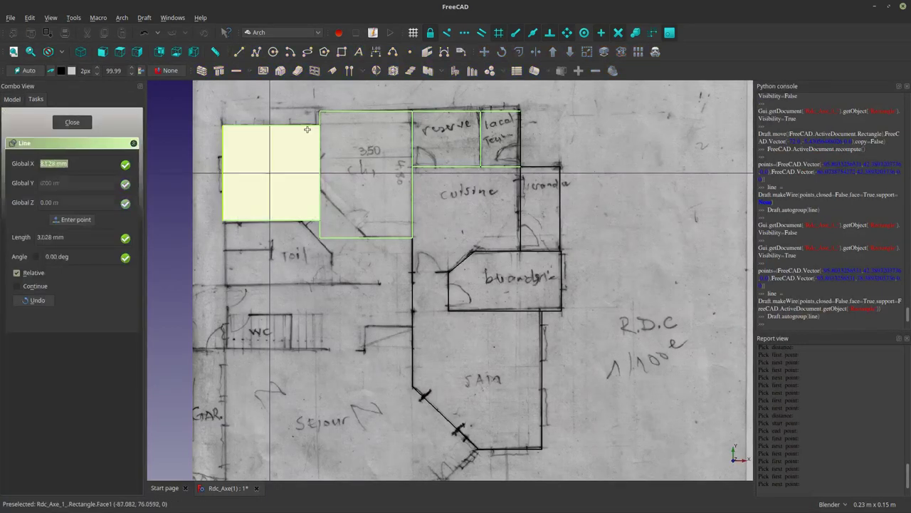
{"action": "left_click", "coordinate": [320, 127]}
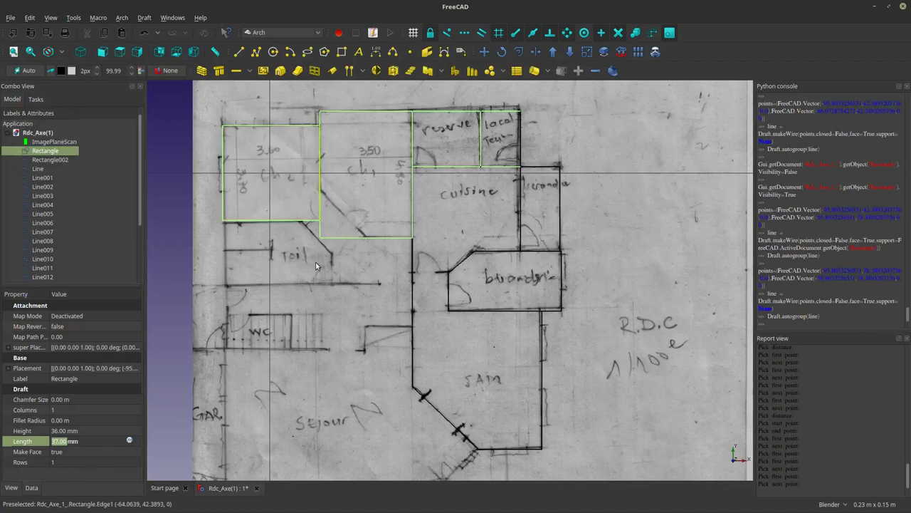
{"action": "scroll", "coordinate": [338, 181], "scroll_direction": "up", "scroll_amount": 3}
{"action": "left_click", "coordinate": [338, 195]}
Toggle Rectangle002's visibility and trace the top wall from its top-right corner.
{"action": "key", "text": "space"}
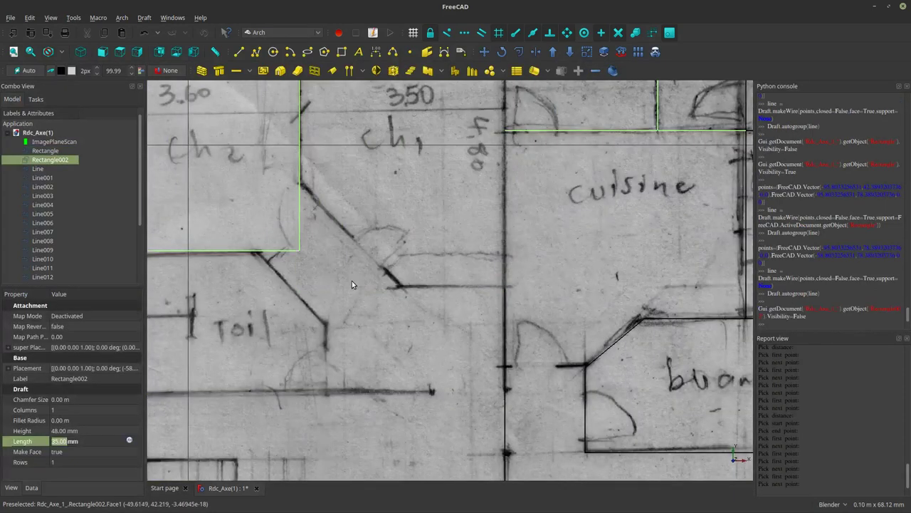
{"action": "scroll", "coordinate": [352, 281], "scroll_direction": "down", "scroll_amount": 2}
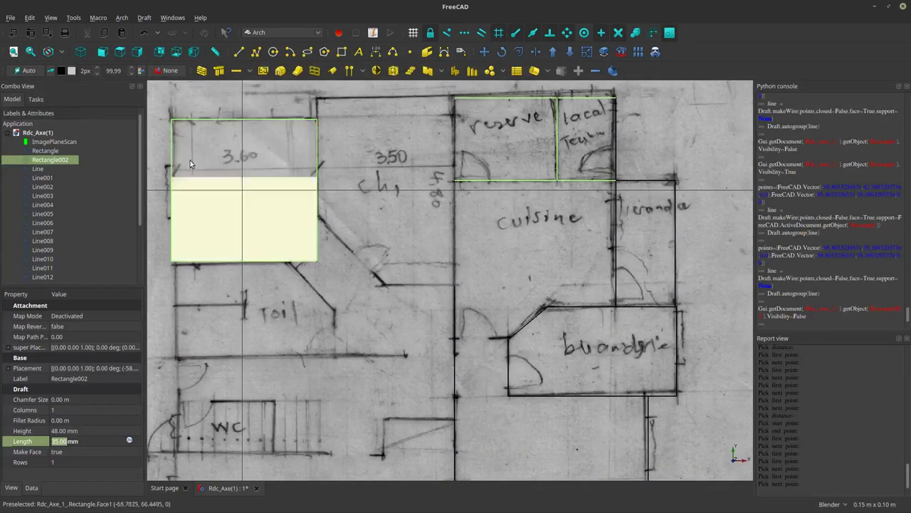
{"action": "key", "text": "space"}
{"action": "key", "text": "space"}
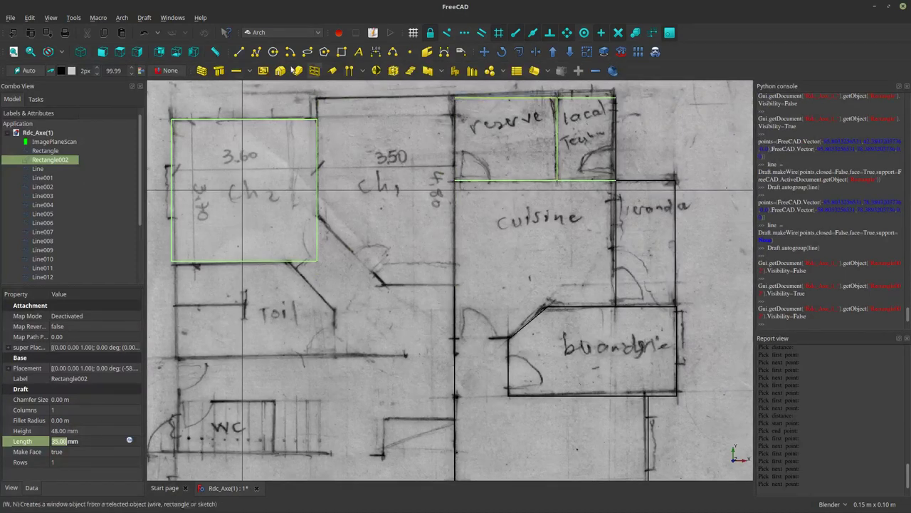
{"action": "left_click", "coordinate": [239, 51]}
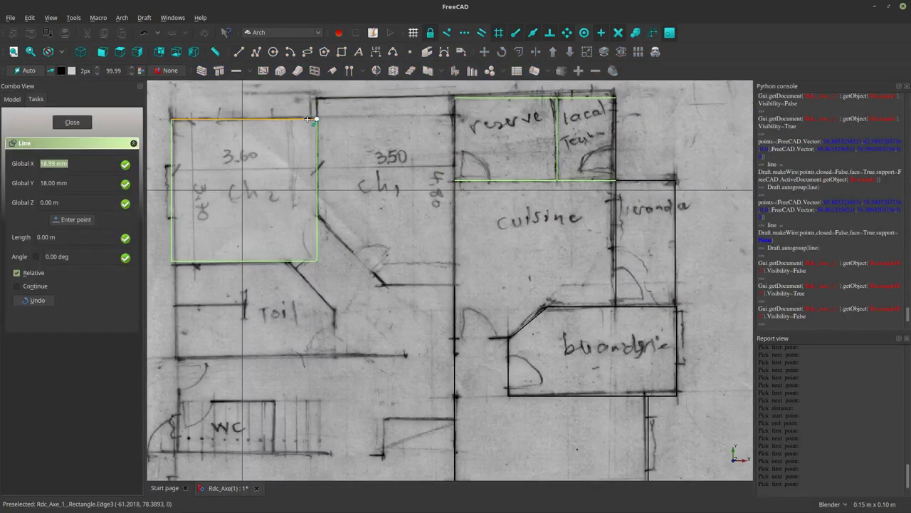
{"action": "left_click", "coordinate": [317, 119]}
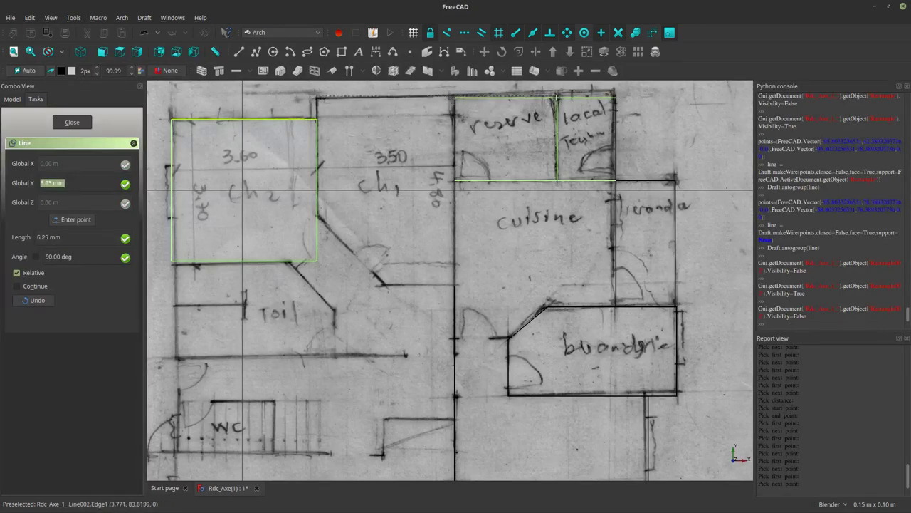
{"action": "left_click", "coordinate": [459, 97]}
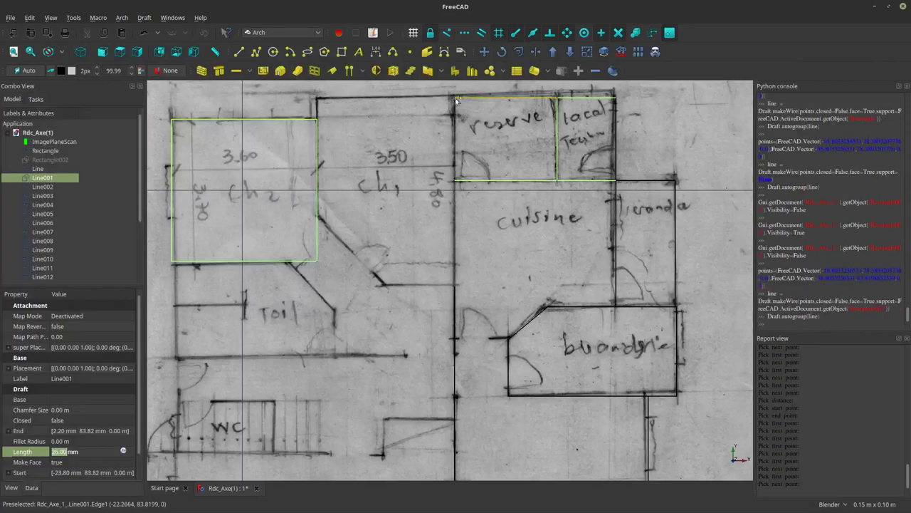
{"action": "left_click", "coordinate": [238, 52]}
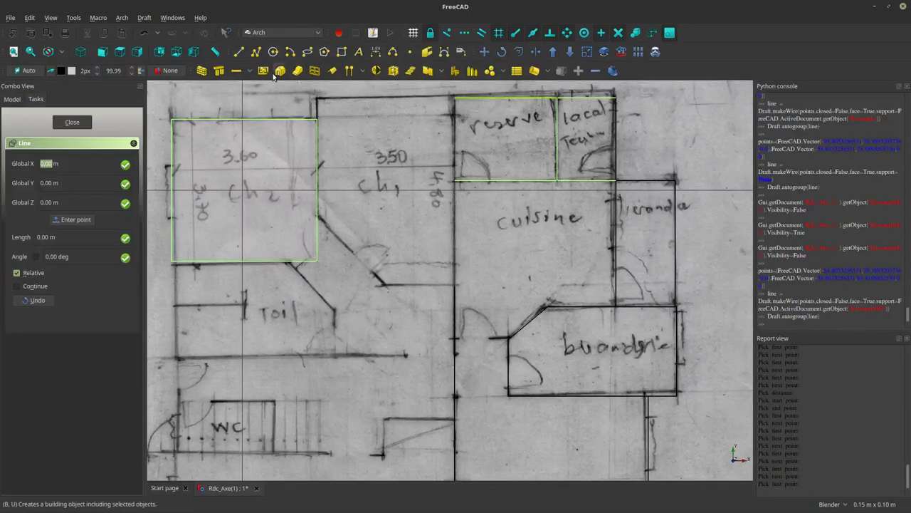
{"action": "key", "text": "Escape"}
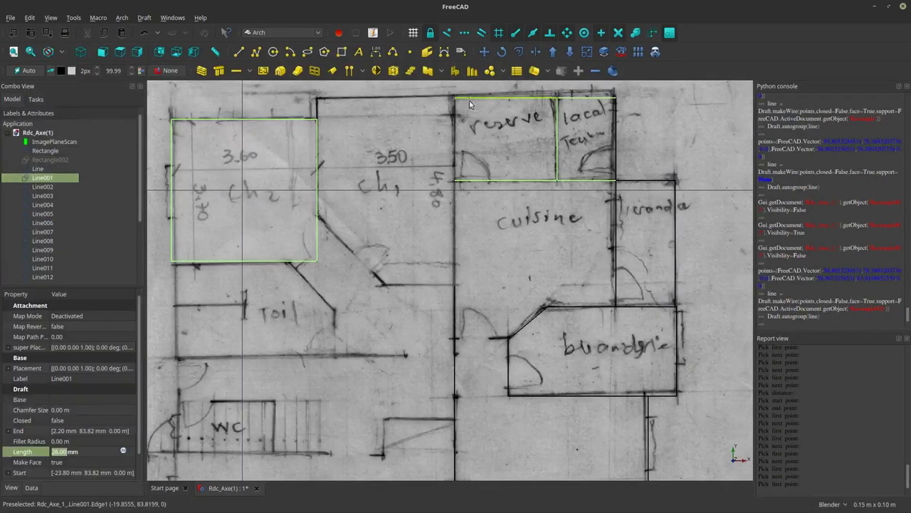
Trace the next top-wall segment and the vertical wall running down from its corner.
{"action": "left_click", "coordinate": [238, 52]}
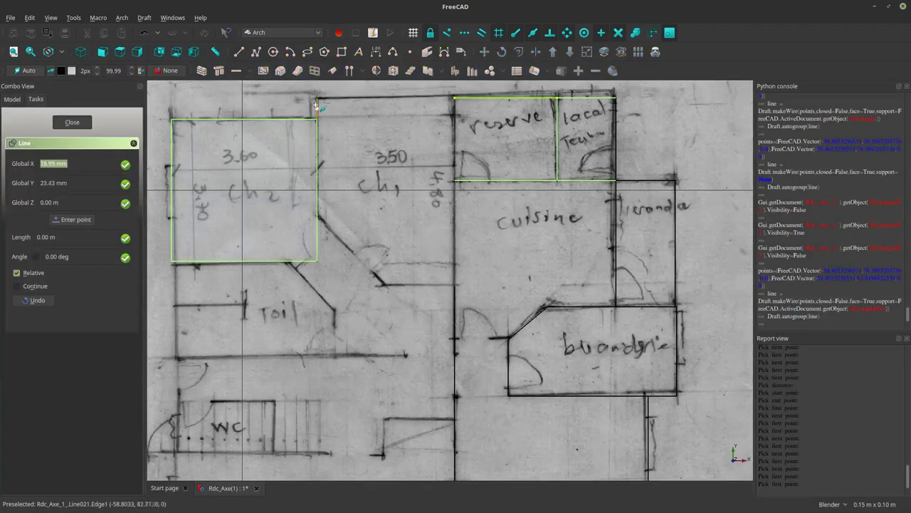
{"action": "left_click", "coordinate": [318, 100]}
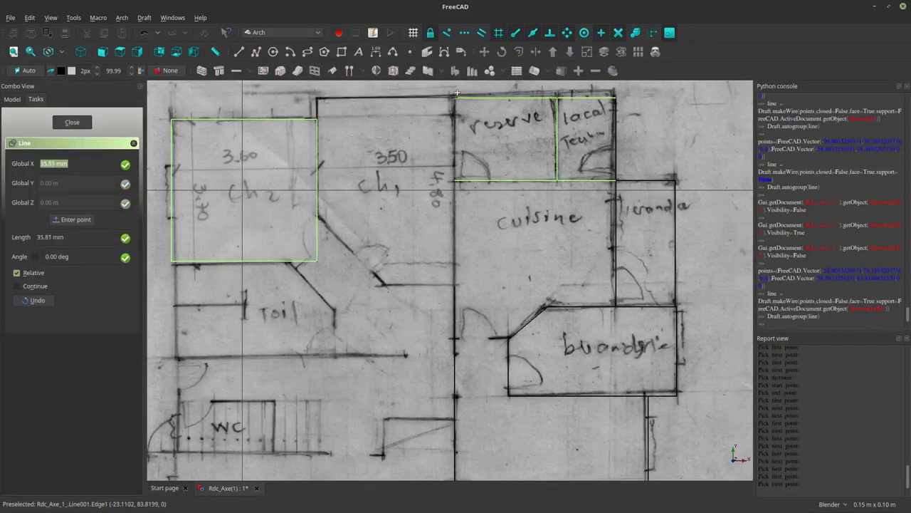
{"action": "left_click", "coordinate": [457, 98]}
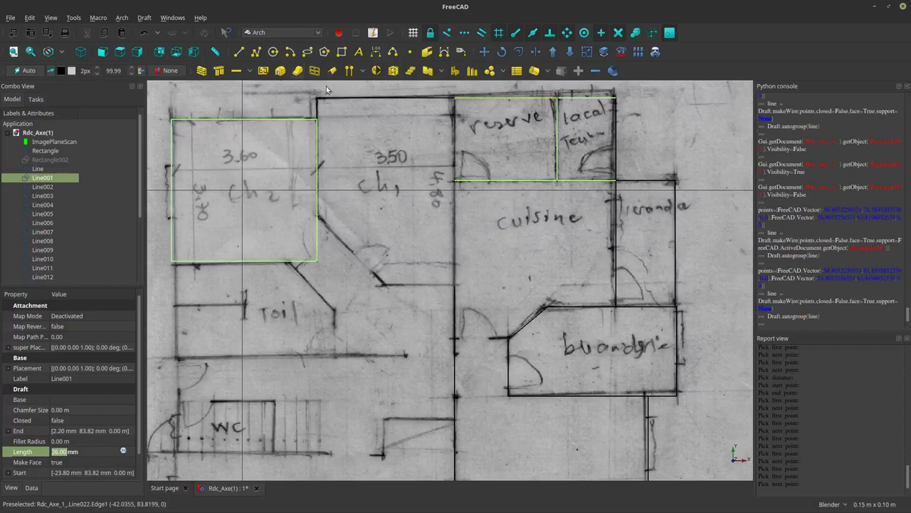
{"action": "left_click", "coordinate": [238, 51]}
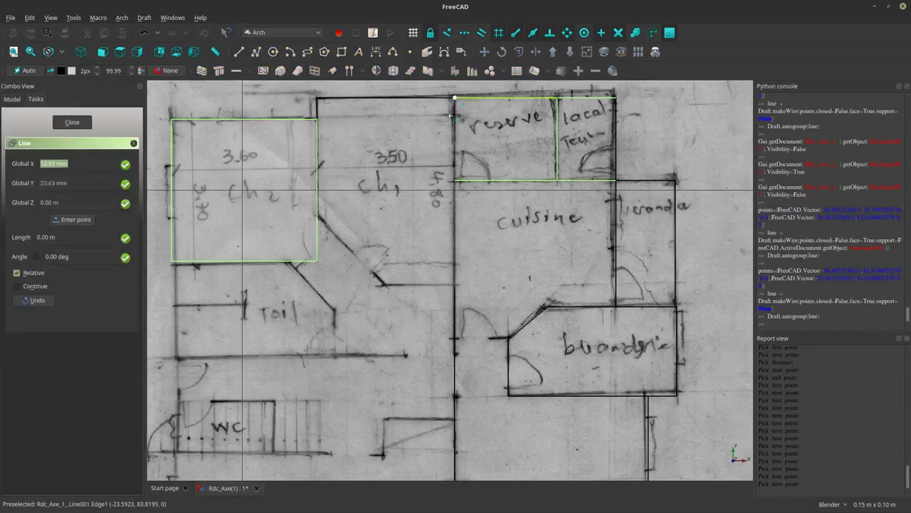
{"action": "left_click", "coordinate": [450, 114]}
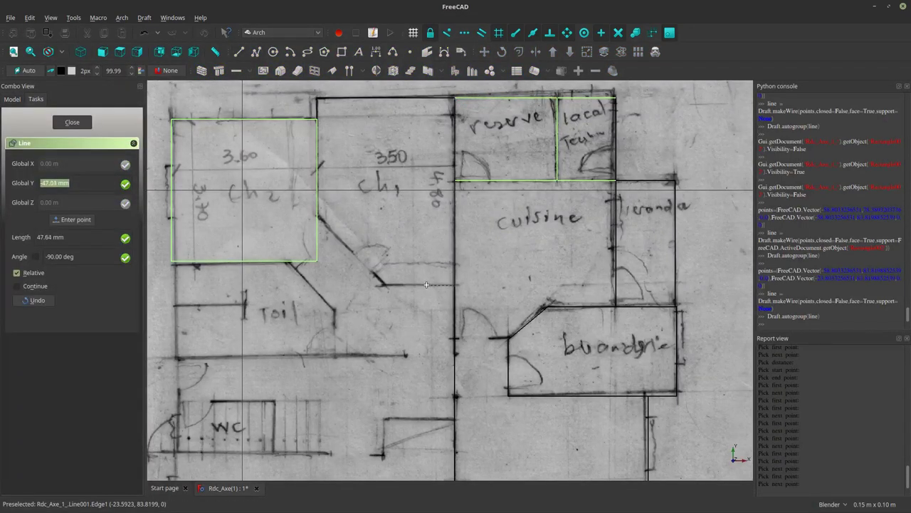
{"action": "left_click", "coordinate": [427, 283]}
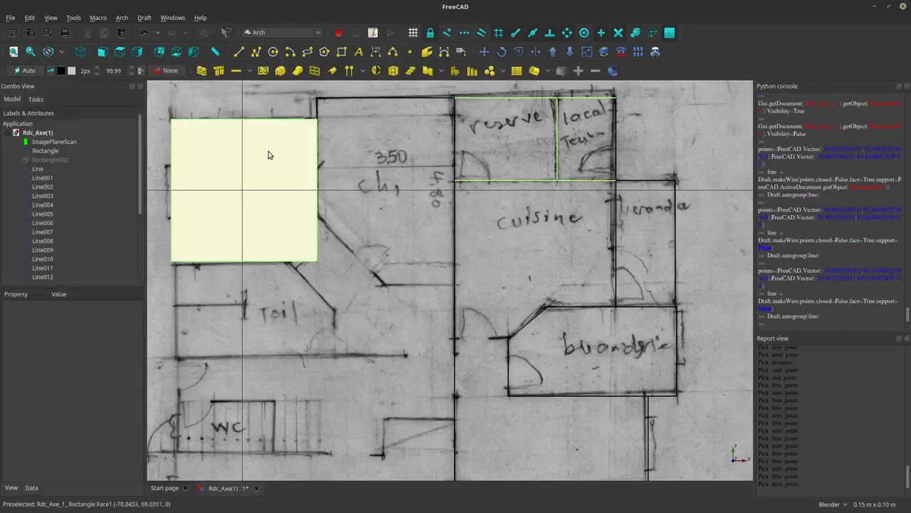
Trace Ch2's right wall partway down from the rectangle's corner, then hide the filled rectangle.
{"action": "left_click", "coordinate": [238, 51]}
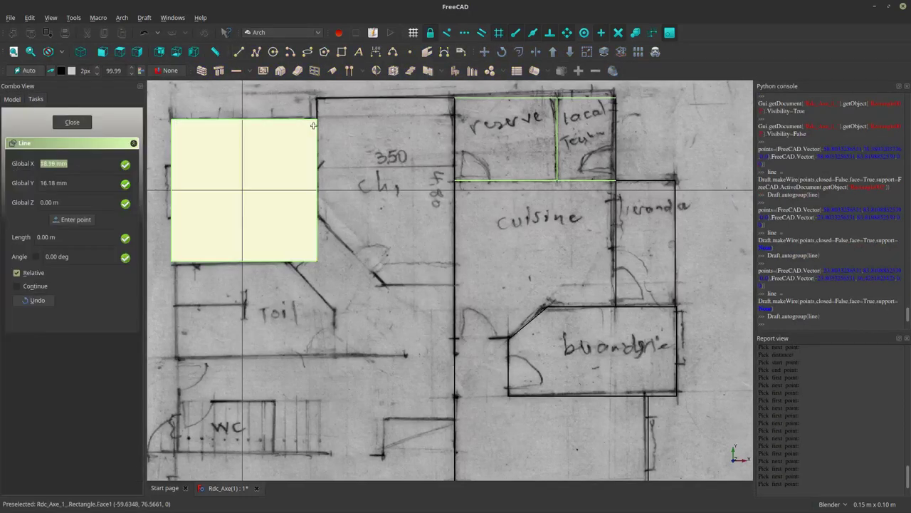
{"action": "left_click", "coordinate": [317, 119]}
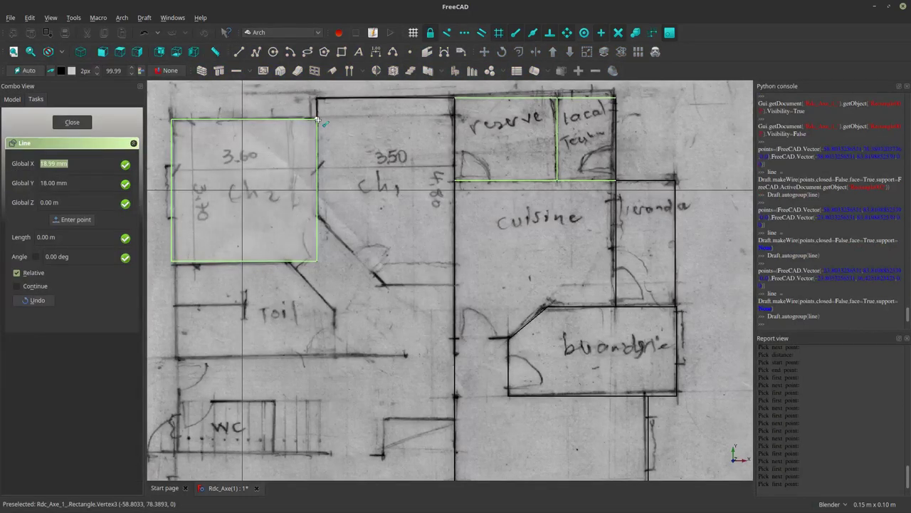
{"action": "left_click", "coordinate": [333, 214]}
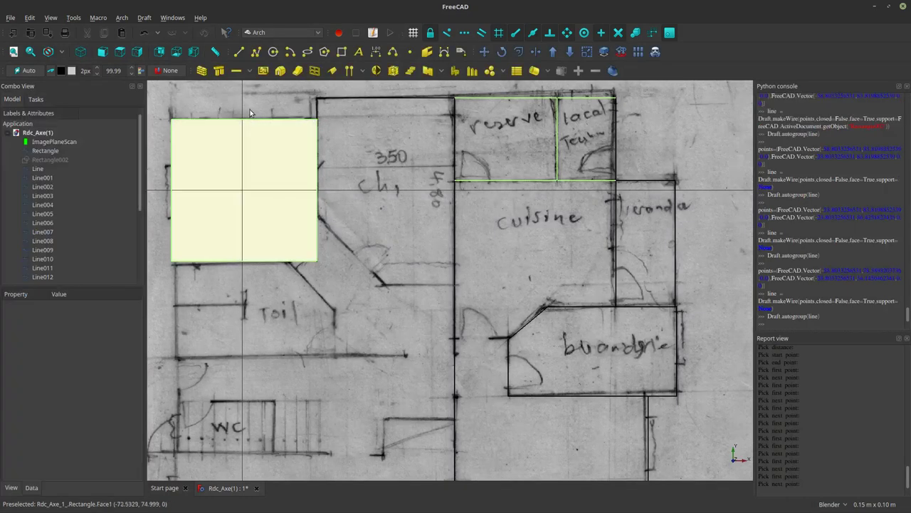
{"action": "left_click", "coordinate": [239, 52]}
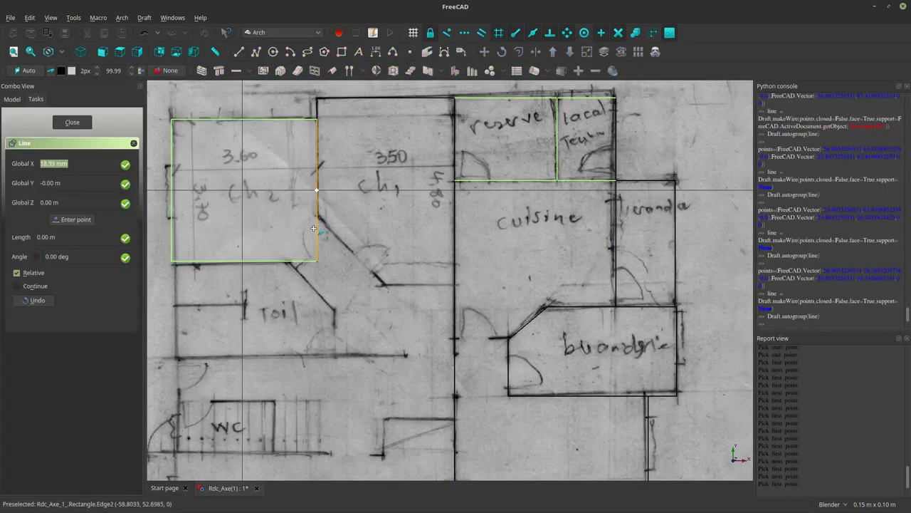
{"action": "key", "text": "Escape"}
{"action": "left_click", "coordinate": [301, 238]}
{"action": "key", "text": "space"}
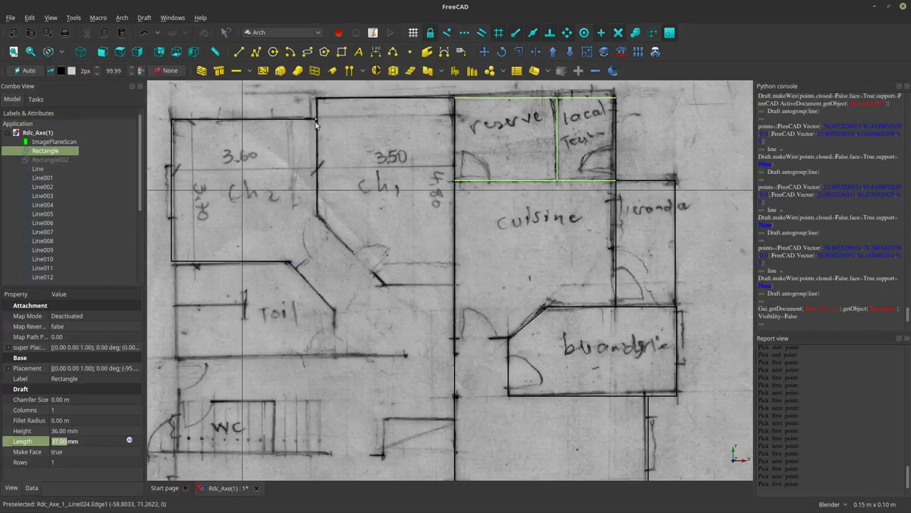
Trace the diagonal wall beside Ch1 and the short wall to the vertical wall.
{"action": "left_click", "coordinate": [239, 52]}
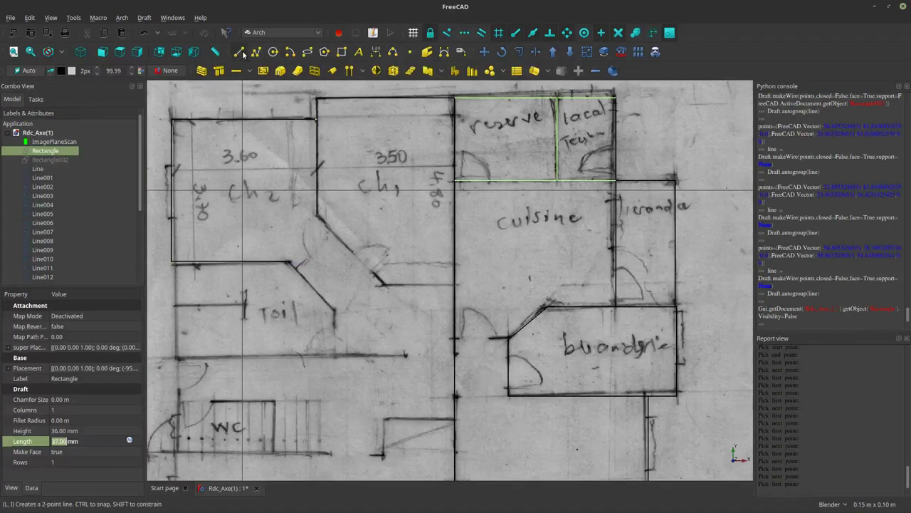
{"action": "left_click", "coordinate": [317, 212]}
{"action": "scroll", "coordinate": [381, 282], "scroll_direction": "up", "scroll_amount": 5}
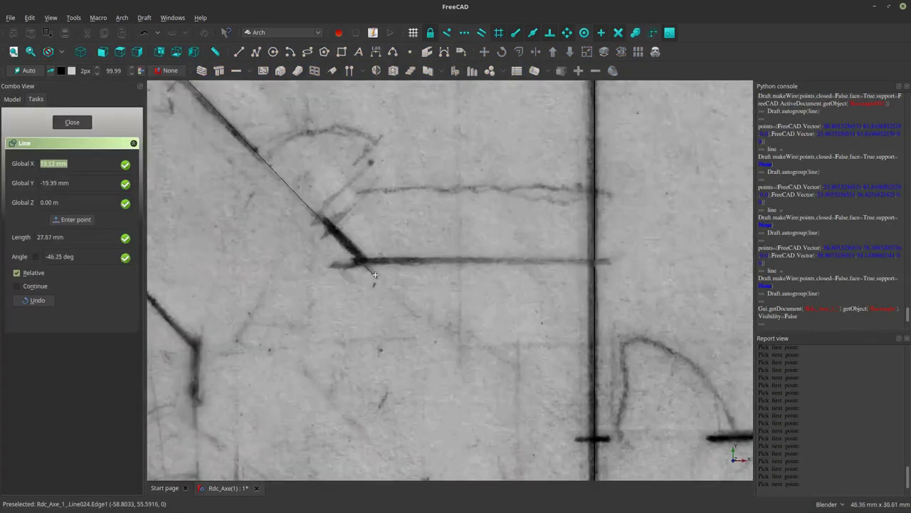
{"action": "left_click", "coordinate": [363, 261]}
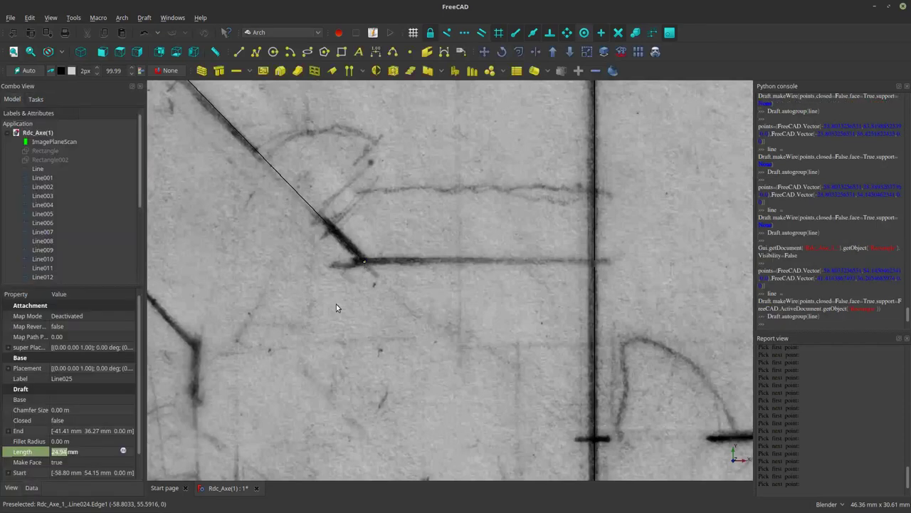
{"action": "scroll", "coordinate": [336, 304], "scroll_direction": "down", "scroll_amount": 5}
{"action": "key", "text": "l"}
{"action": "key", "text": "i"}
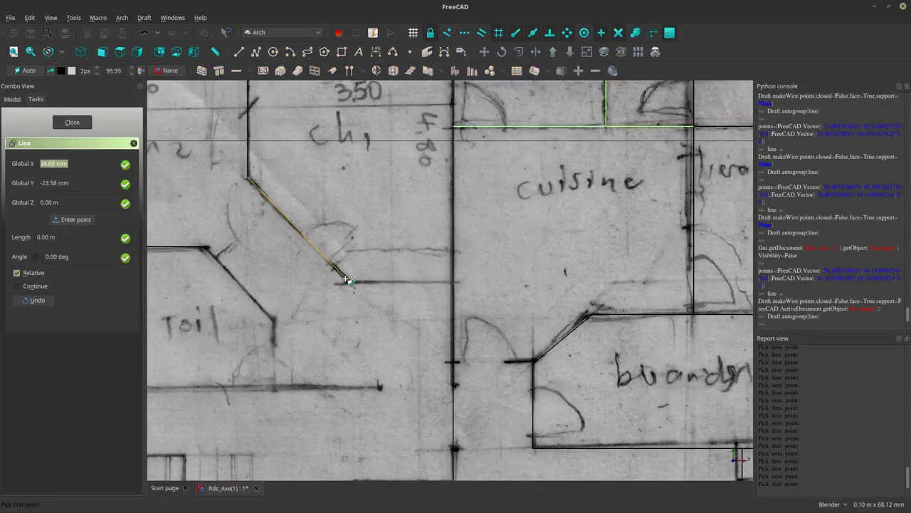
{"action": "left_click", "coordinate": [349, 280]}
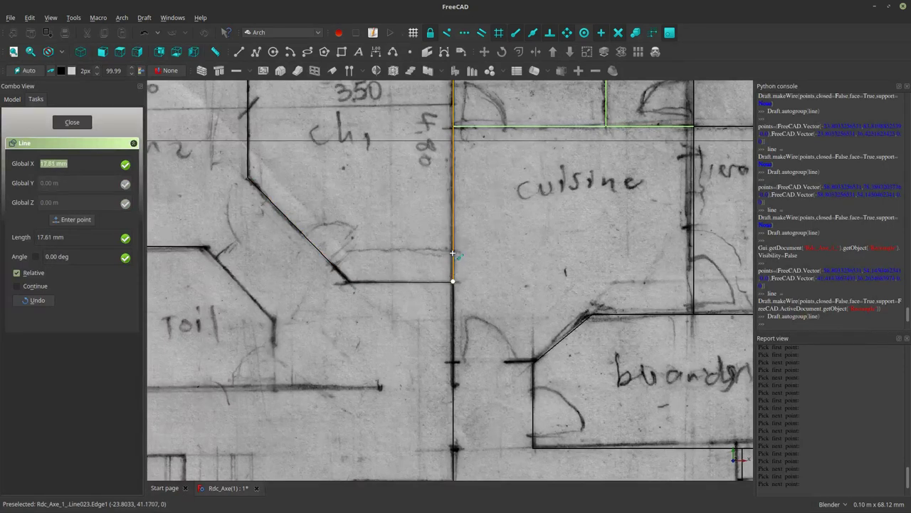
{"action": "left_click", "coordinate": [452, 253]}
{"action": "scroll", "coordinate": [329, 274], "scroll_direction": "down", "scroll_amount": 4}
{"action": "scroll", "coordinate": [329, 274], "scroll_direction": "up", "scroll_amount": 2}
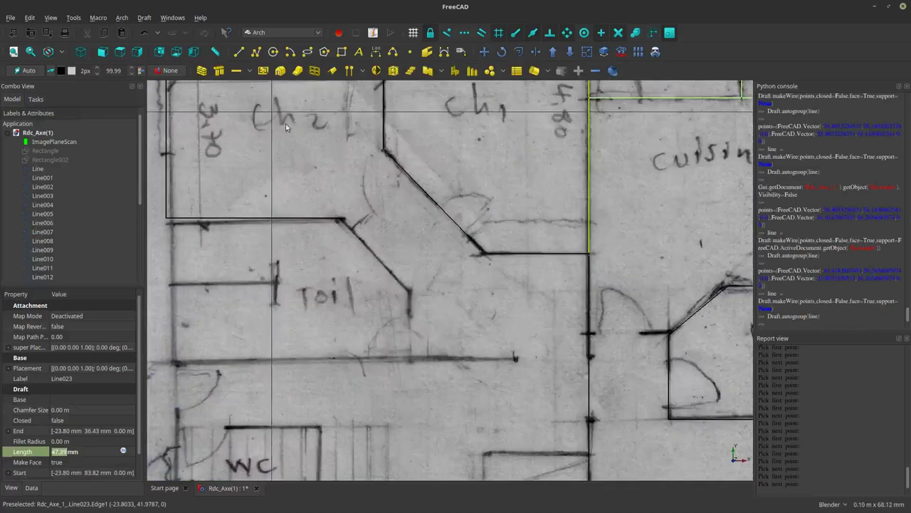
Trace the lower Ch2 wall from its corner to the wall vertex, then select the diagonal wall line.
{"action": "left_click", "coordinate": [238, 51]}
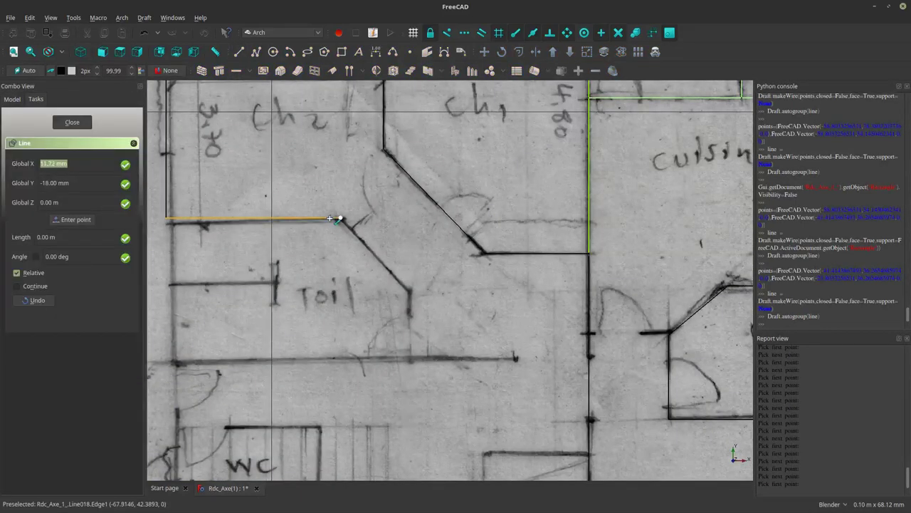
{"action": "left_click", "coordinate": [330, 221]}
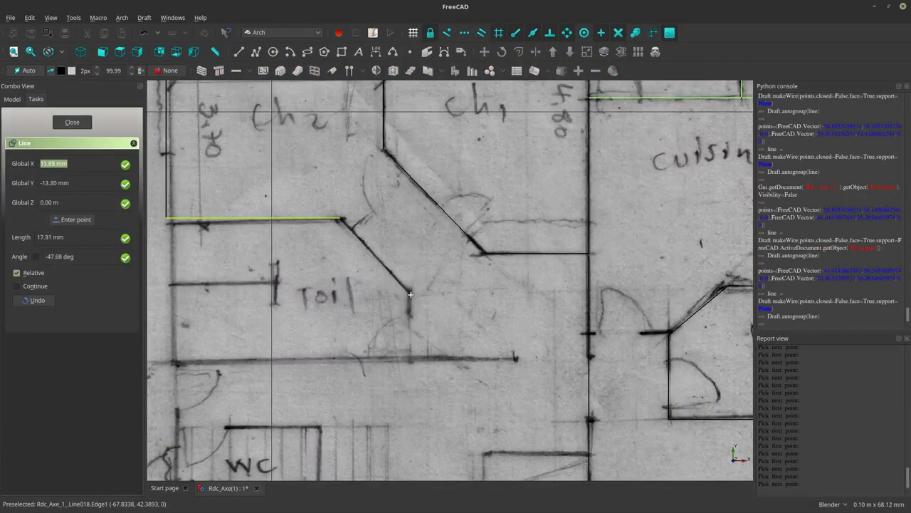
{"action": "scroll", "coordinate": [407, 288], "scroll_direction": "up", "scroll_amount": 2}
{"action": "scroll", "coordinate": [404, 289], "scroll_direction": "up", "scroll_amount": 2}
{"action": "left_click", "coordinate": [412, 306]}
{"action": "scroll", "coordinate": [412, 307], "scroll_direction": "down", "scroll_amount": 5}
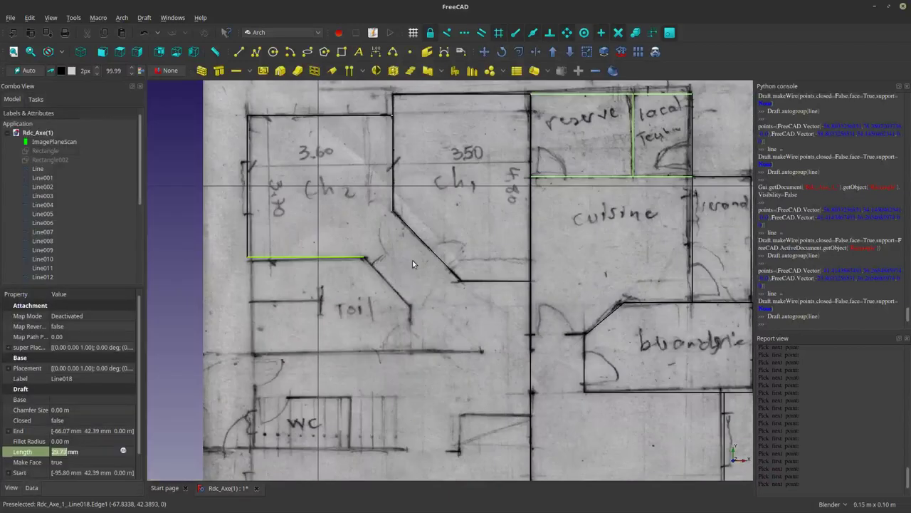
{"action": "left_click", "coordinate": [432, 253]}
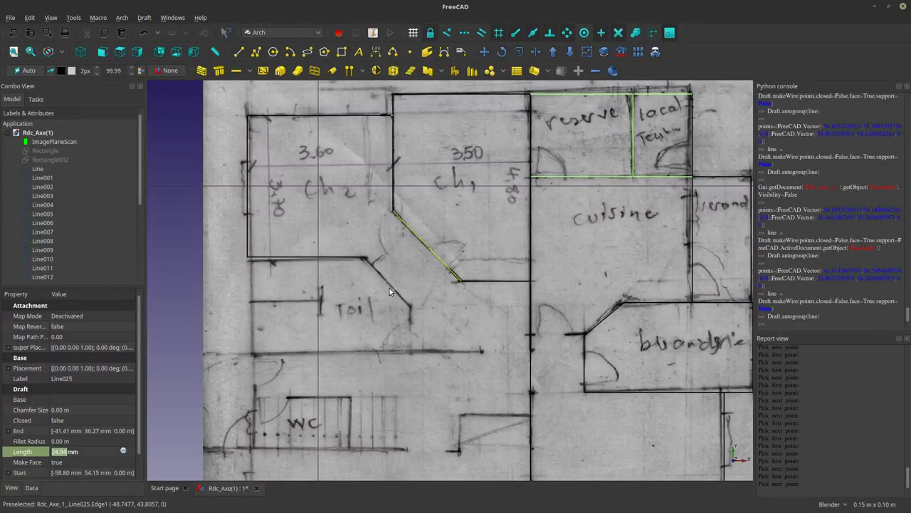
Offset the diagonal wall line onto the parallel wall and trim the horizontal line to meet it.
{"action": "left_click", "coordinate": [518, 54]}
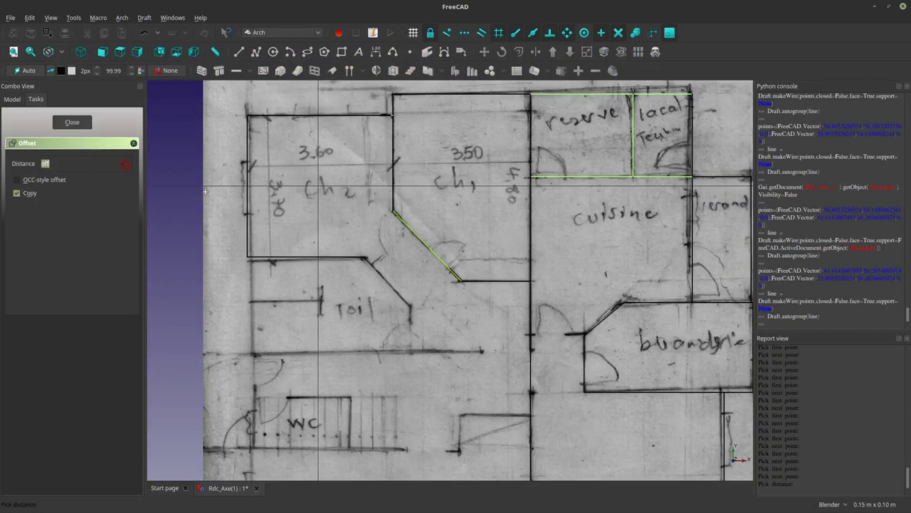
{"action": "scroll", "coordinate": [396, 286], "scroll_direction": "up", "scroll_amount": 4}
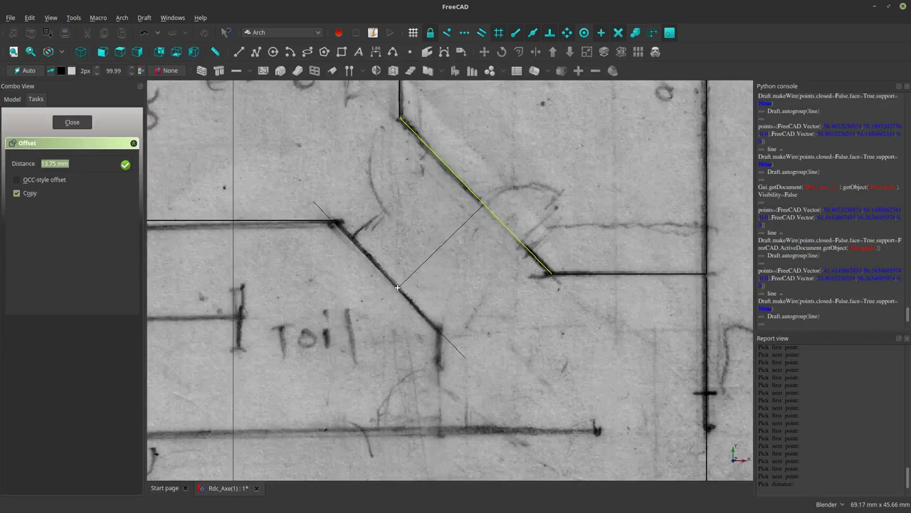
{"action": "left_click", "coordinate": [397, 287]}
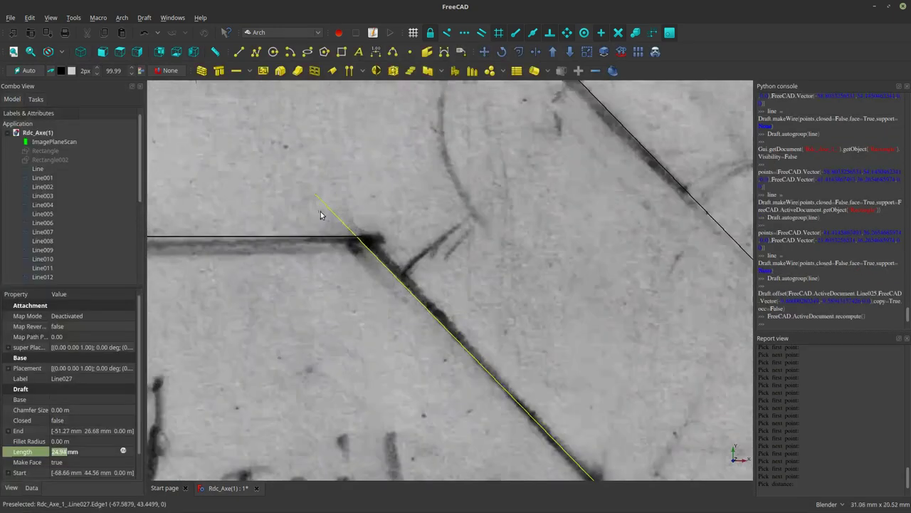
{"action": "scroll", "coordinate": [313, 209], "scroll_direction": "up", "scroll_amount": 3}
{"action": "scroll", "coordinate": [317, 210], "scroll_direction": "up", "scroll_amount": 3}
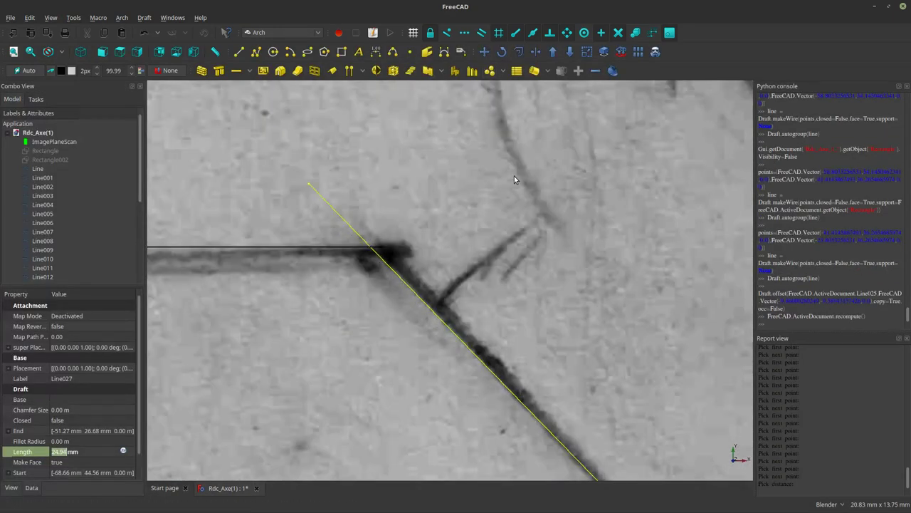
{"action": "left_click", "coordinate": [423, 217]}
{"action": "left_click", "coordinate": [391, 265]}
{"action": "left_click", "coordinate": [537, 51]}
{"action": "left_click", "coordinate": [366, 247]}
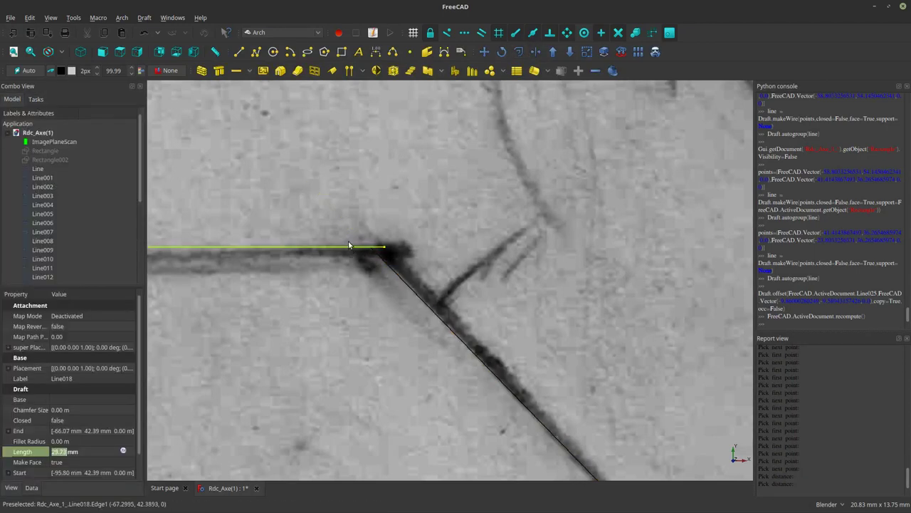
Trim the diagonal toilet wall line with Trimex (tr).
{"action": "key", "text": "t"}
{"action": "key", "text": "r"}
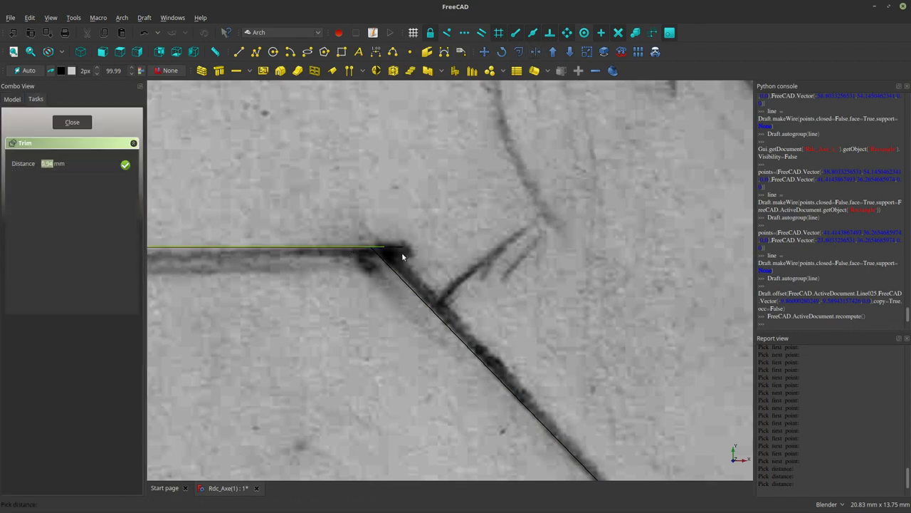
{"action": "left_click", "coordinate": [383, 266]}
{"action": "scroll", "coordinate": [383, 266], "scroll_direction": "down", "scroll_amount": 2}
{"action": "scroll", "coordinate": [389, 242], "scroll_direction": "down", "scroll_amount": 2}
{"action": "scroll", "coordinate": [385, 235], "scroll_direction": "up", "scroll_amount": 3}
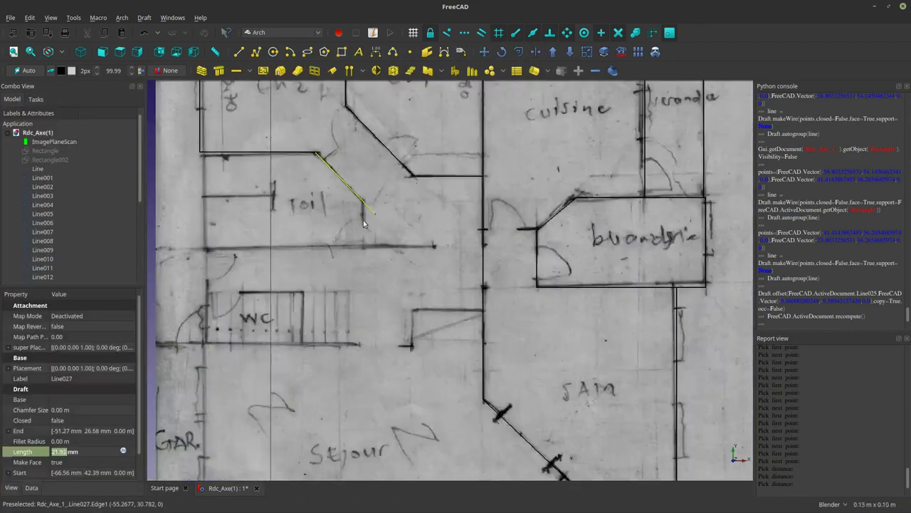
{"action": "scroll", "coordinate": [361, 215], "scroll_direction": "up", "scroll_amount": 2}
{"action": "scroll", "coordinate": [457, 227], "scroll_direction": "down", "scroll_amount": 3}
{"action": "scroll", "coordinate": [341, 169], "scroll_direction": "up", "scroll_amount": 2}
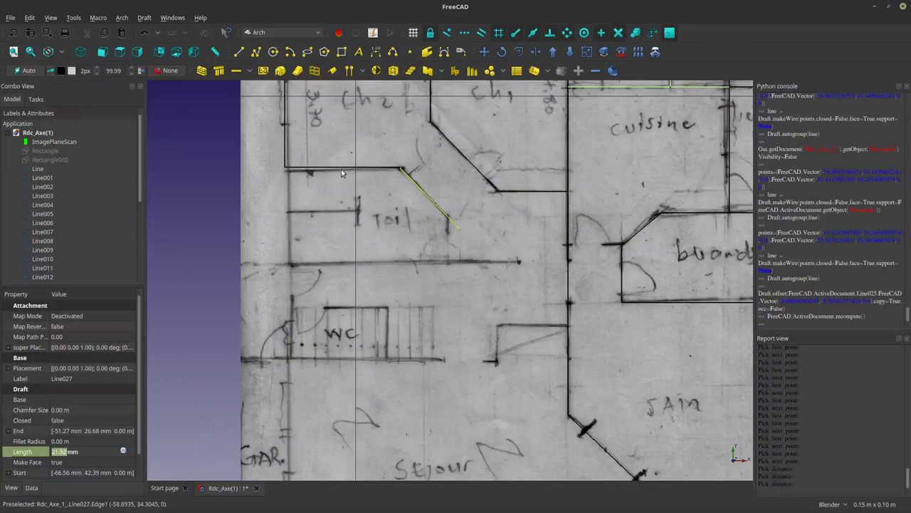
{"action": "scroll", "coordinate": [391, 266], "scroll_direction": "down", "scroll_amount": 4}
{"action": "scroll", "coordinate": [415, 322], "scroll_direction": "up", "scroll_amount": 1}
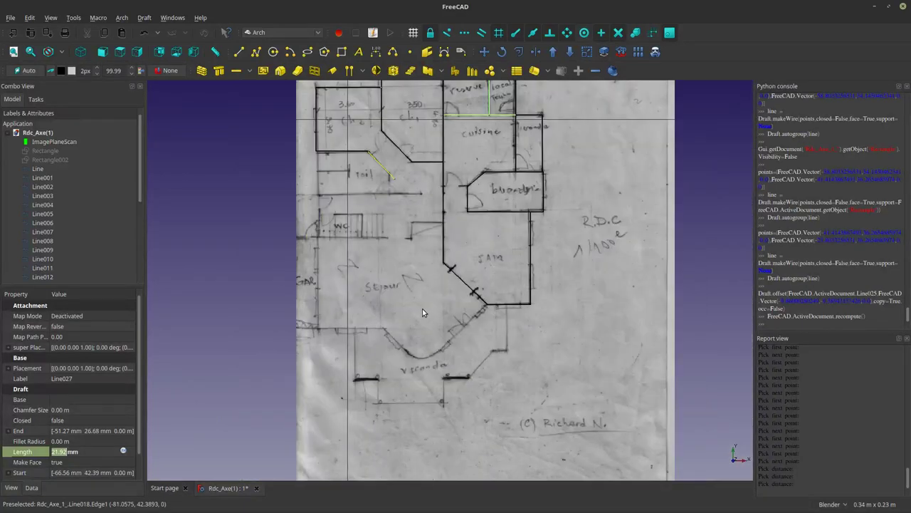
{"action": "scroll", "coordinate": [433, 325], "scroll_direction": "up", "scroll_amount": 3}
{"action": "scroll", "coordinate": [434, 324], "scroll_direction": "down", "scroll_amount": 2}
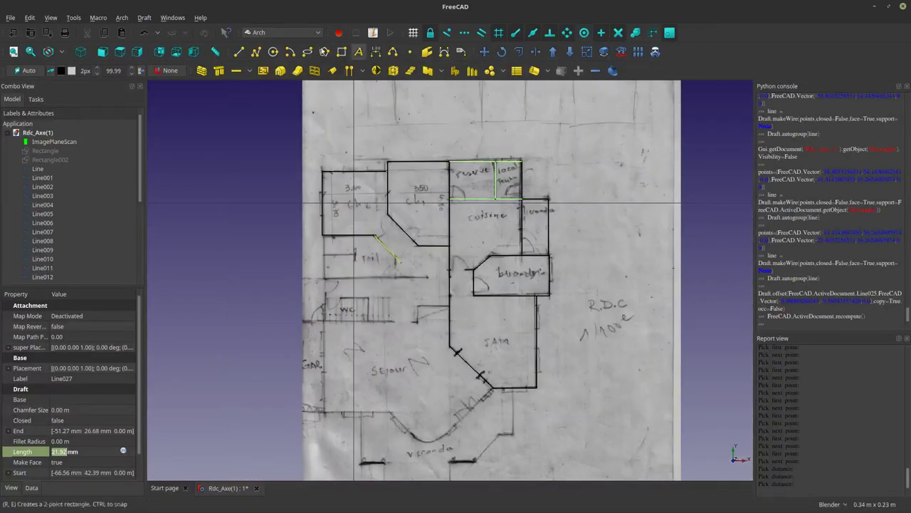
Extend ch2's left wall line down to the toilet's bottom wall with Trimex.
{"action": "left_click", "coordinate": [245, 55]}
{"action": "scroll", "coordinate": [317, 216], "scroll_direction": "up", "scroll_amount": 4}
{"action": "key", "text": "Escape"}
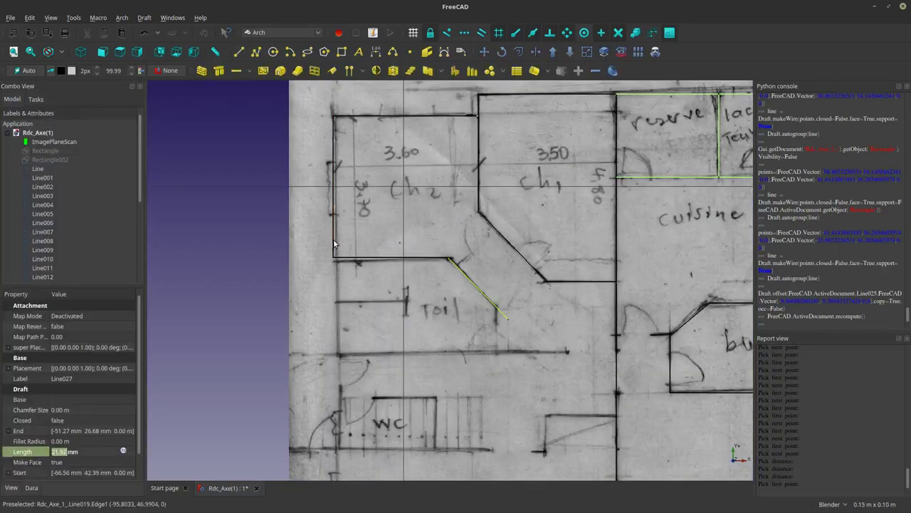
{"action": "left_click", "coordinate": [524, 53]}
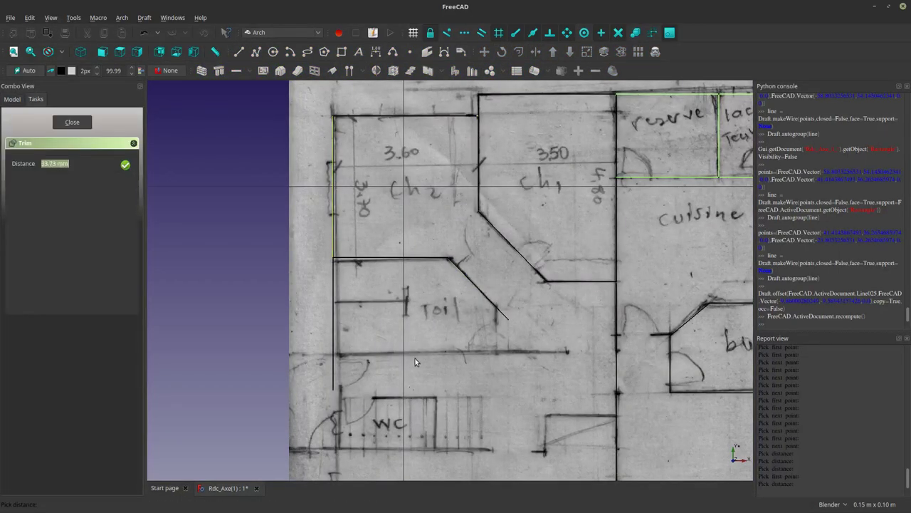
{"action": "left_click", "coordinate": [451, 354]}
{"action": "scroll", "coordinate": [368, 296], "scroll_direction": "down", "scroll_amount": 5}
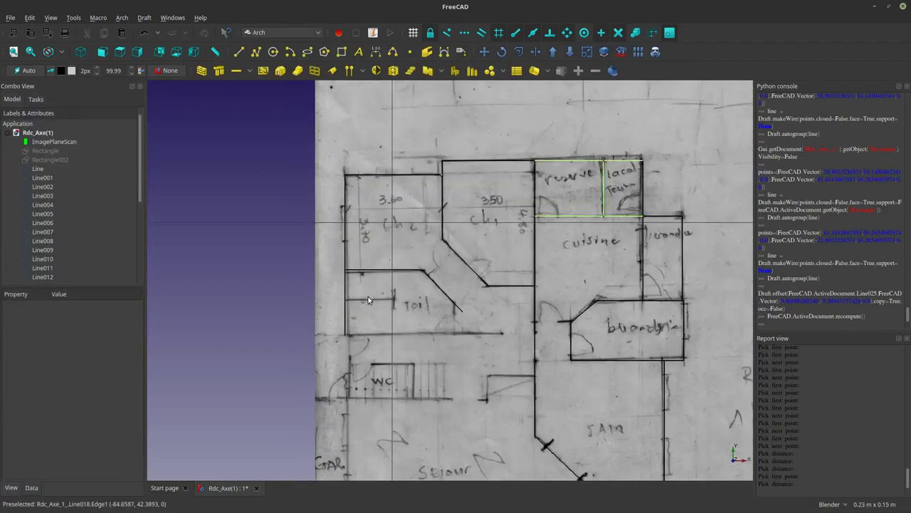
{"action": "scroll", "coordinate": [380, 312], "scroll_direction": "up", "scroll_amount": 5}
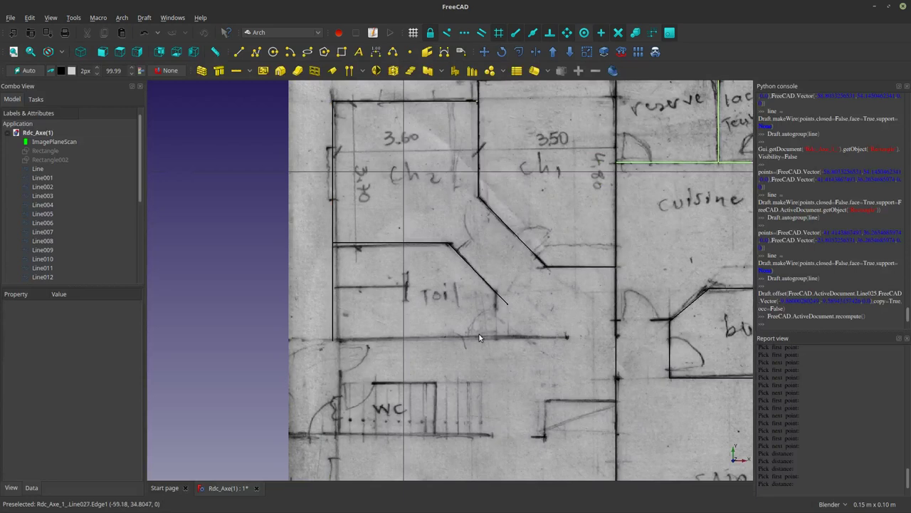
Trace the toilet's lower wall with a line from the left wall corner to its right end.
{"action": "left_click", "coordinate": [239, 51]}
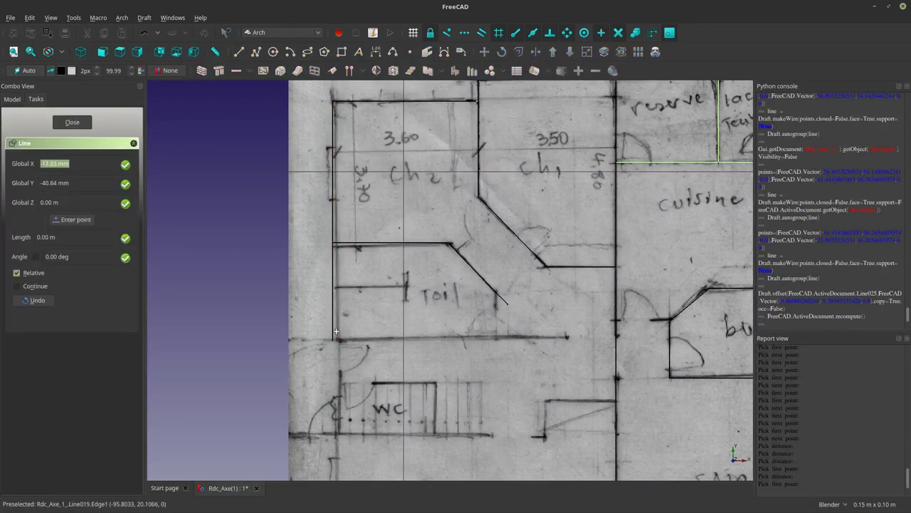
{"action": "left_click", "coordinate": [354, 331]}
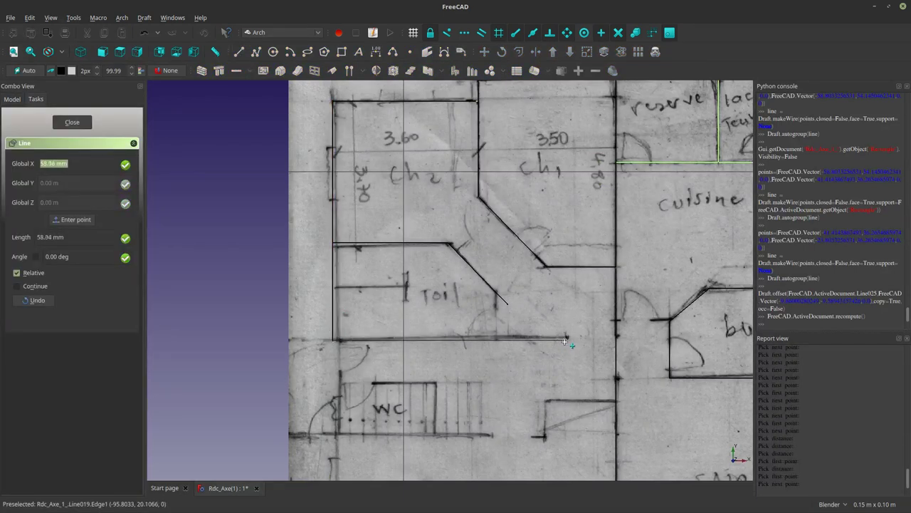
{"action": "left_click", "coordinate": [567, 341]}
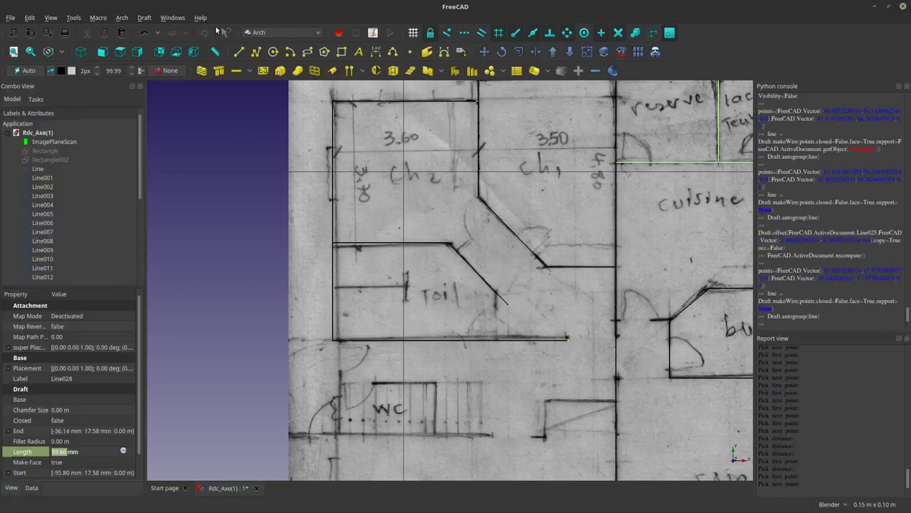
Draw a vertical line from the toilet's lower wall up toward the diagonal wall.
{"action": "left_click", "coordinate": [239, 51]}
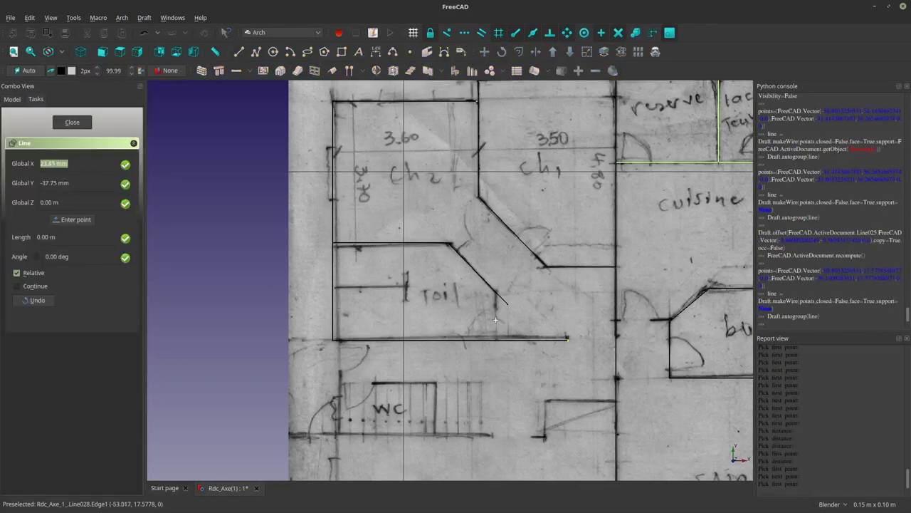
{"action": "scroll", "coordinate": [499, 297], "scroll_direction": "up", "scroll_amount": 5}
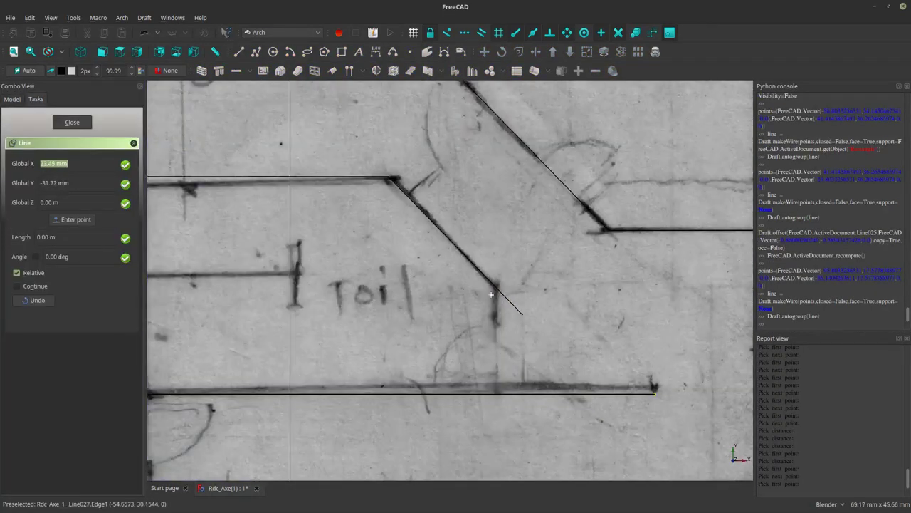
{"action": "left_click", "coordinate": [496, 374]}
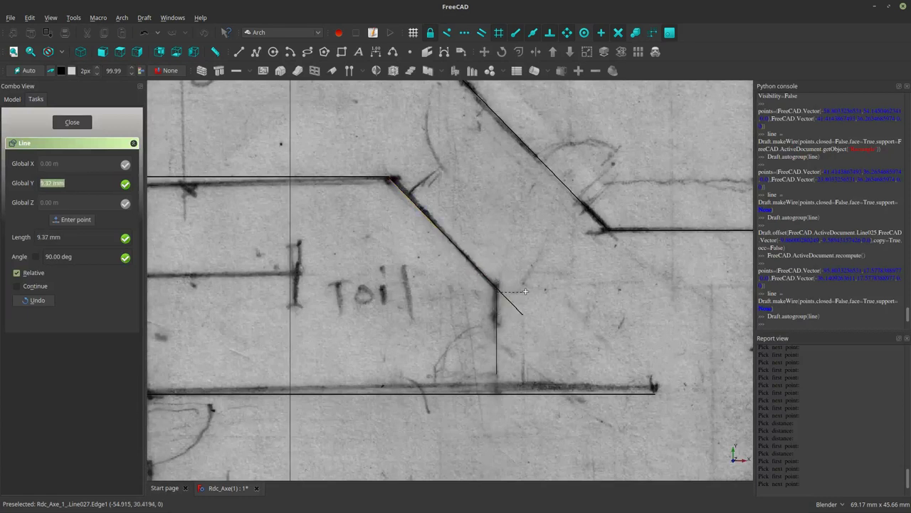
{"action": "left_click", "coordinate": [532, 276]}
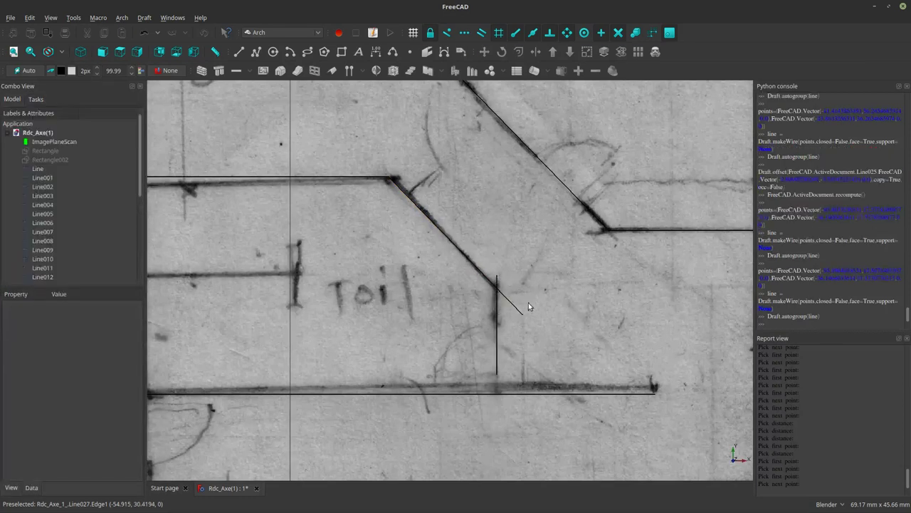
Trim the vertical line's lower end at the toilet's bottom wall.
{"action": "left_click", "coordinate": [497, 364]}
{"action": "left_click", "coordinate": [536, 51]}
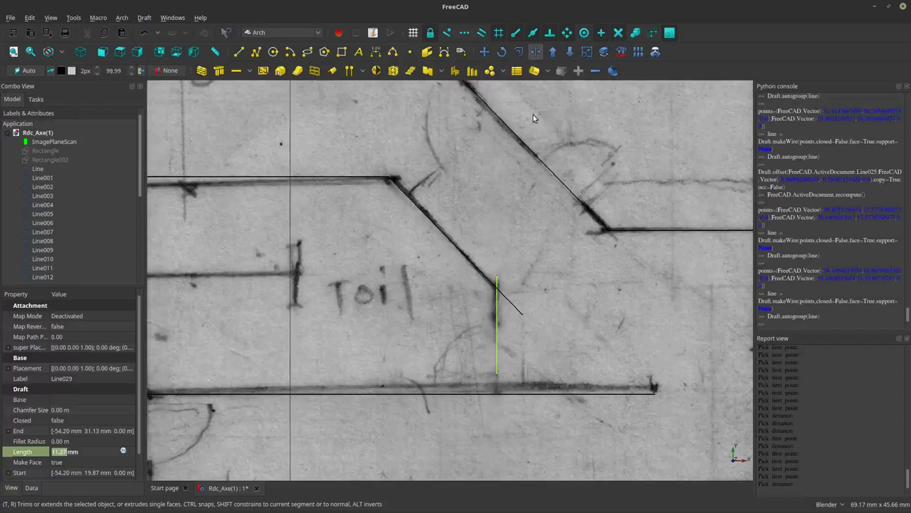
{"action": "left_click", "coordinate": [549, 395]}
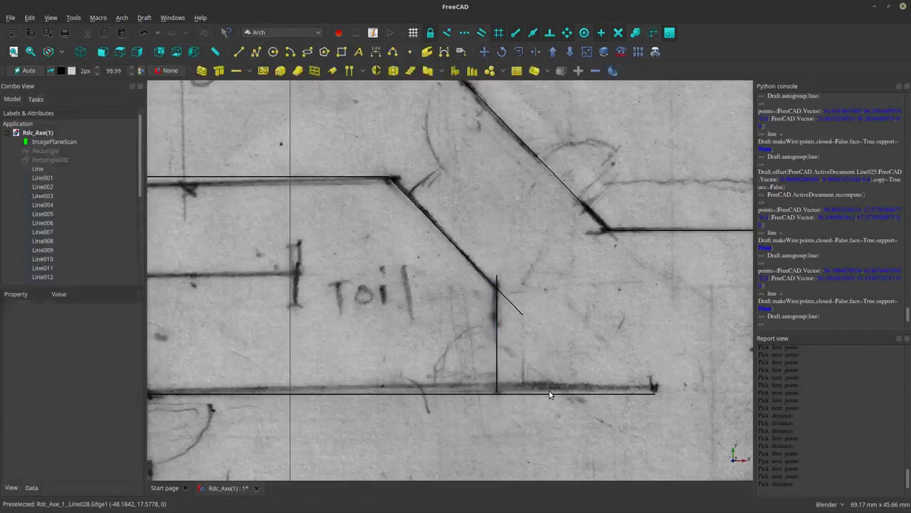
{"action": "left_click", "coordinate": [497, 324]}
{"action": "left_click", "coordinate": [535, 51]}
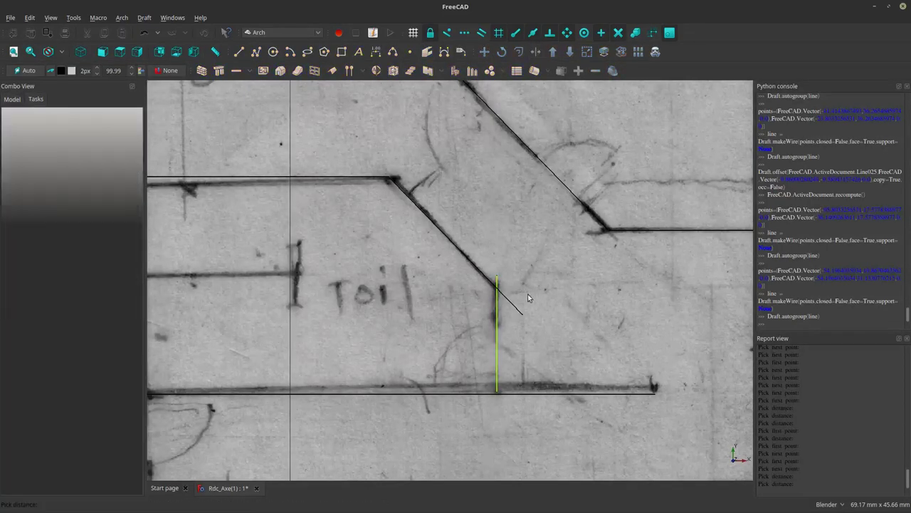
{"action": "left_click", "coordinate": [536, 394]}
{"action": "scroll", "coordinate": [497, 257], "scroll_direction": "up", "scroll_amount": 2}
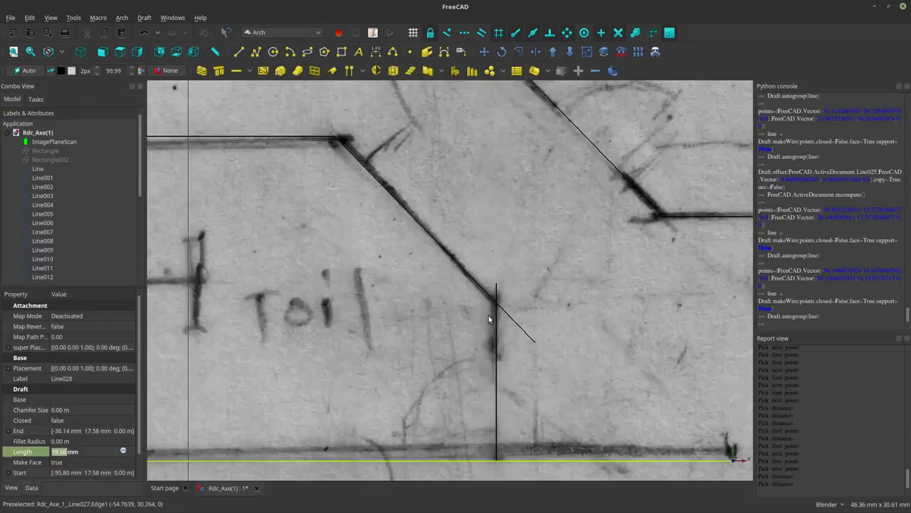
Trim the vertical line's top against the diagonal wall, leaving it 12.16 mm long.
{"action": "left_click", "coordinate": [496, 324]}
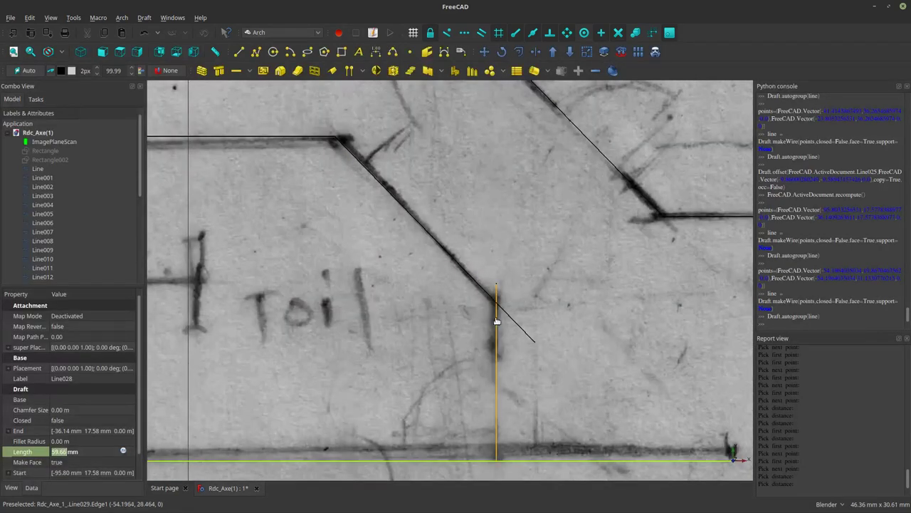
{"action": "left_click", "coordinate": [538, 53]}
{"action": "left_click", "coordinate": [482, 284]}
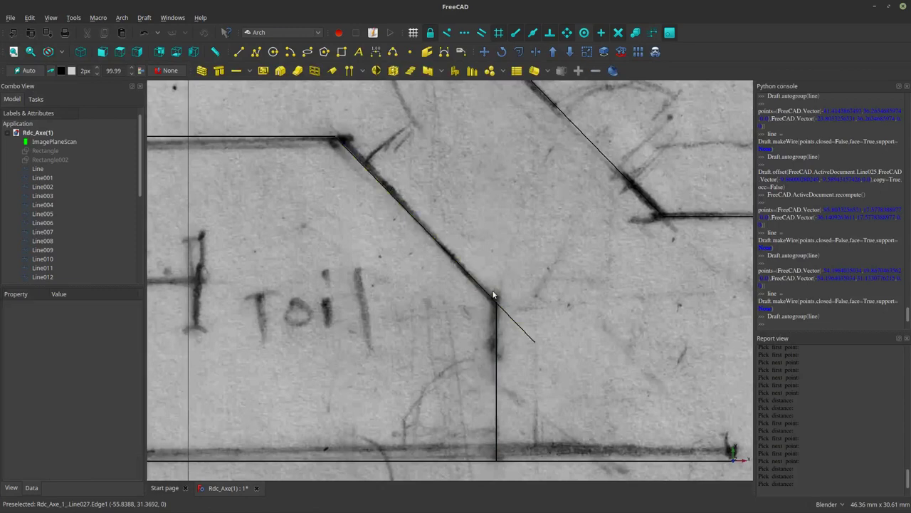
{"action": "left_click", "coordinate": [491, 292]}
{"action": "left_click", "coordinate": [539, 52]}
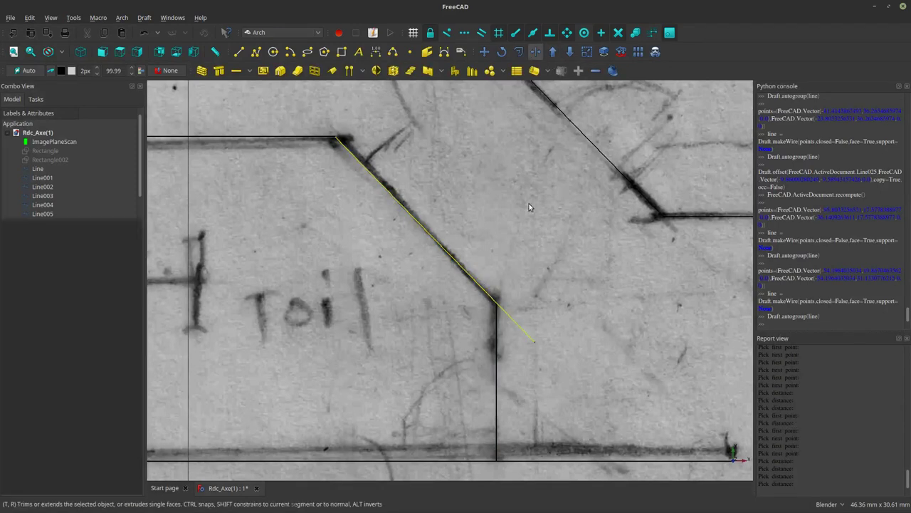
{"action": "left_click", "coordinate": [497, 322]}
Select the left wall's vertical line and abandon a Trimex attempt without changes.
{"action": "scroll", "coordinate": [484, 279], "scroll_direction": "down", "scroll_amount": 5}
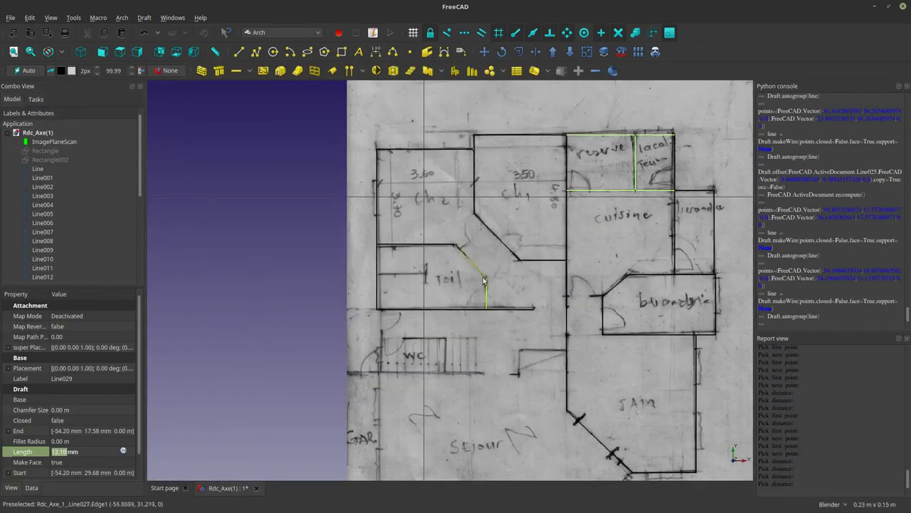
{"action": "scroll", "coordinate": [480, 312], "scroll_direction": "down", "scroll_amount": 2}
{"action": "scroll", "coordinate": [491, 381], "scroll_direction": "up", "scroll_amount": 1}
{"action": "scroll", "coordinate": [418, 366], "scroll_direction": "up", "scroll_amount": 1}
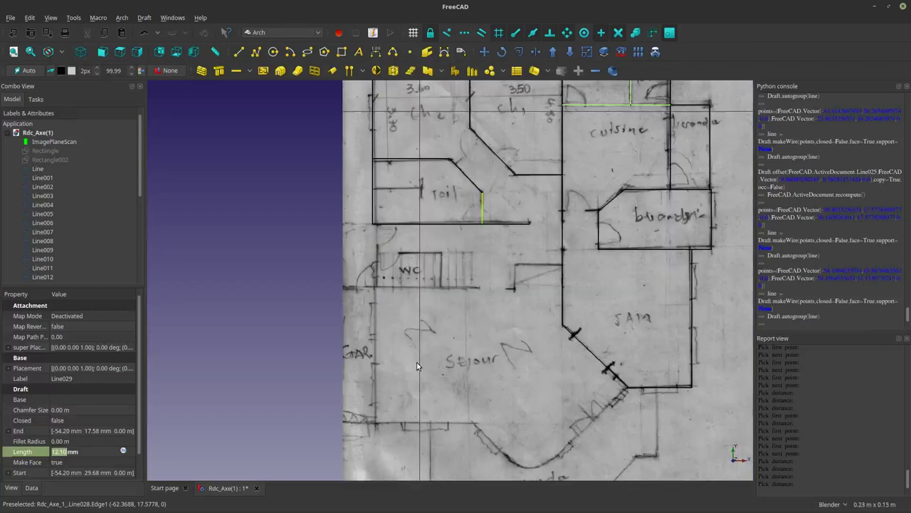
{"action": "scroll", "coordinate": [378, 313], "scroll_direction": "up", "scroll_amount": 1}
{"action": "scroll", "coordinate": [360, 235], "scroll_direction": "down", "scroll_amount": 2}
{"action": "scroll", "coordinate": [387, 303], "scroll_direction": "up", "scroll_amount": 1}
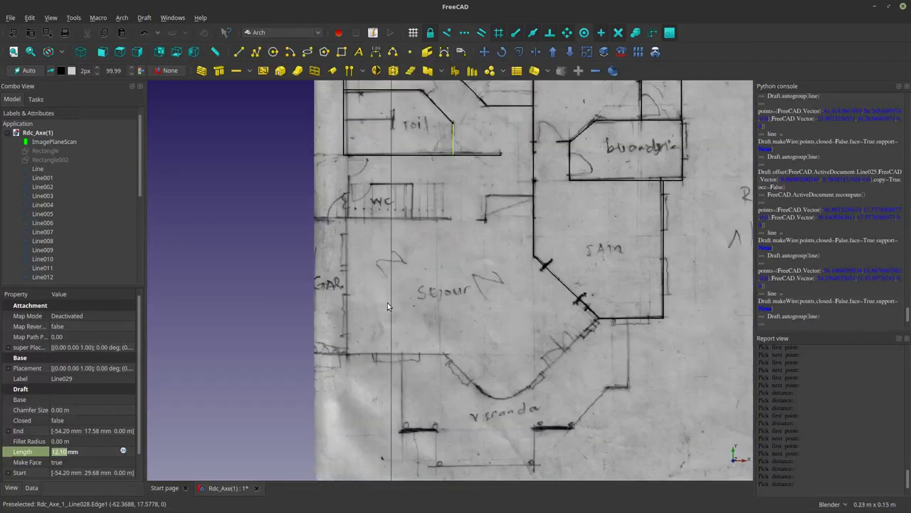
{"action": "left_click", "coordinate": [342, 135]}
{"action": "left_click", "coordinate": [535, 51]}
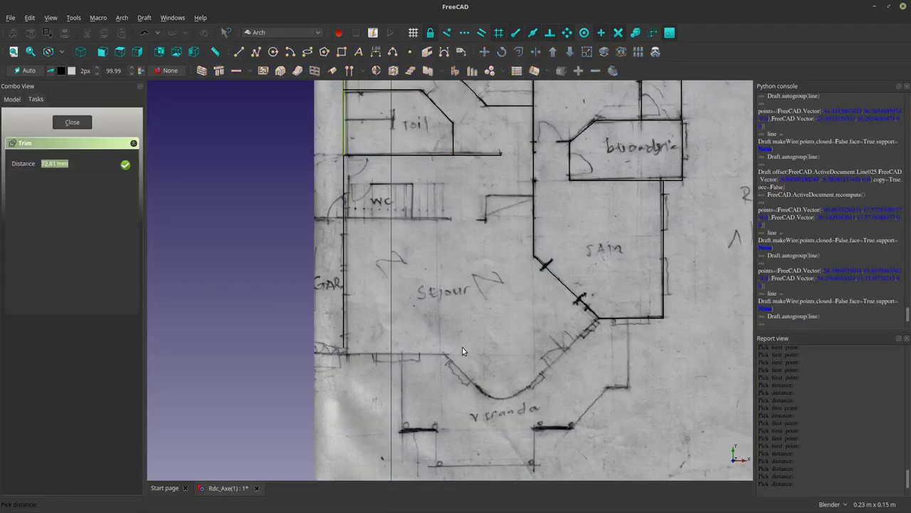
{"action": "key", "text": "Escape"}
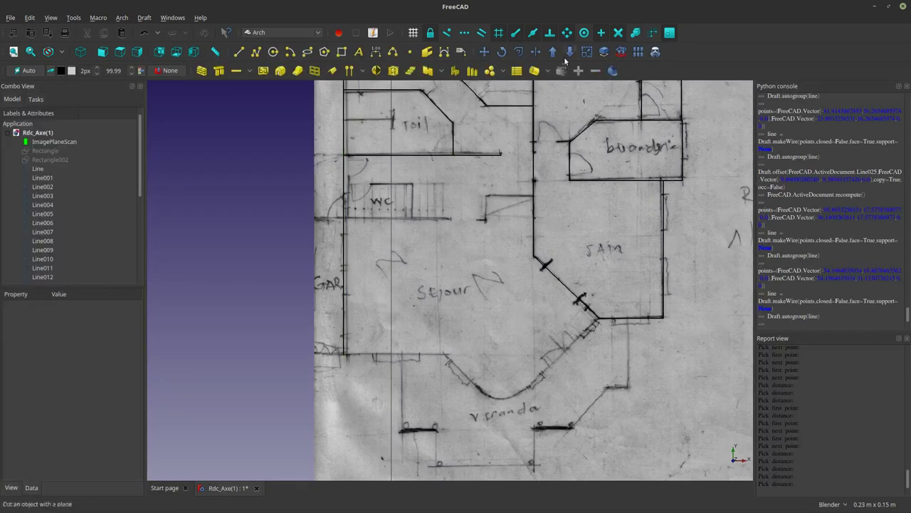
Draw a 98.44 mm line along the séjour's lower wall.
{"action": "left_click", "coordinate": [239, 52]}
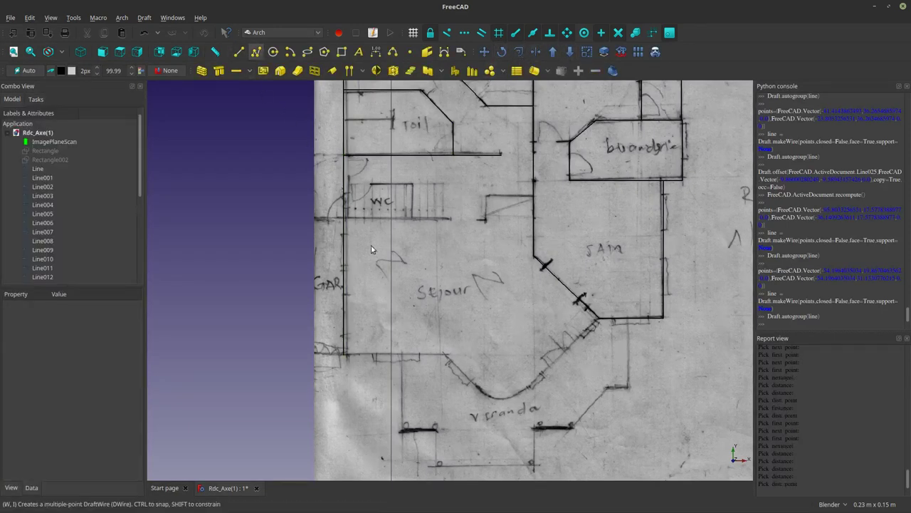
{"action": "left_click", "coordinate": [344, 351]}
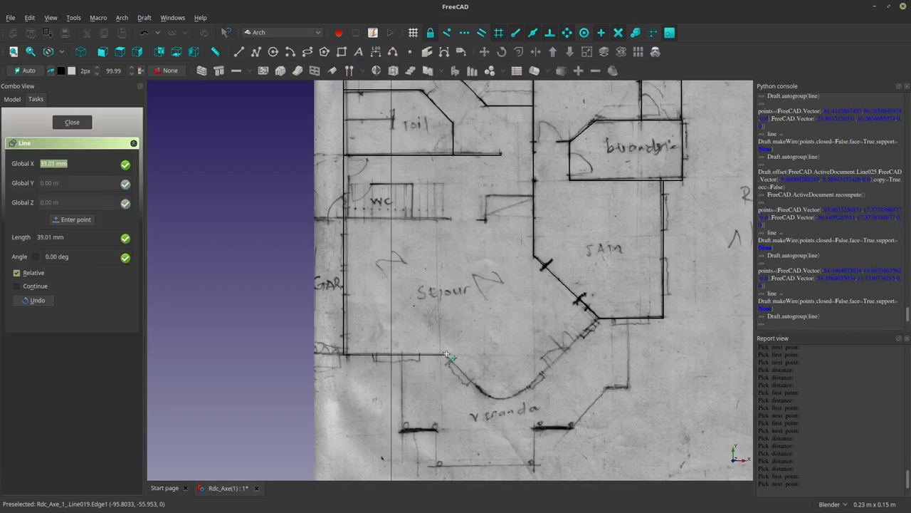
{"action": "scroll", "coordinate": [444, 355], "scroll_direction": "up", "scroll_amount": 2}
{"action": "left_click", "coordinate": [444, 355]}
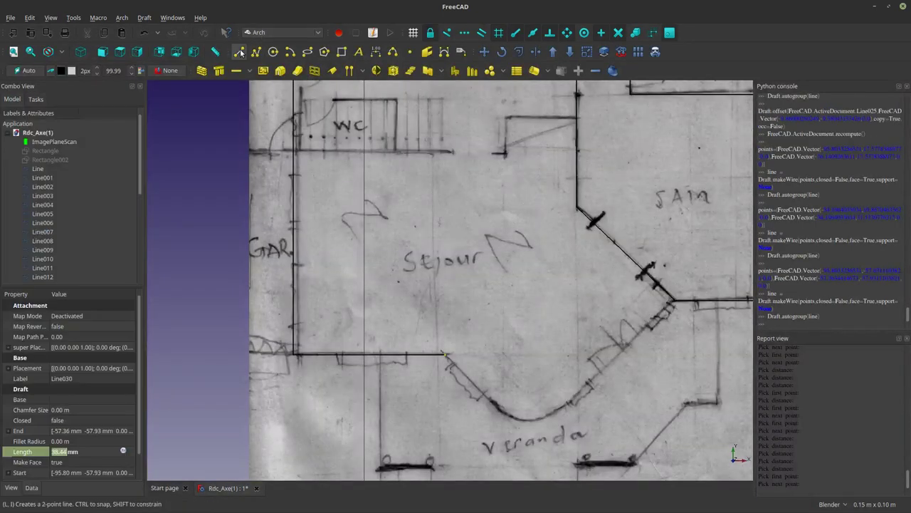
Trace the left diagonal veranda wall with a 16.11 mm line and start one at the right diagonal's corner.
{"action": "left_click", "coordinate": [239, 51]}
{"action": "left_click", "coordinate": [444, 350]}
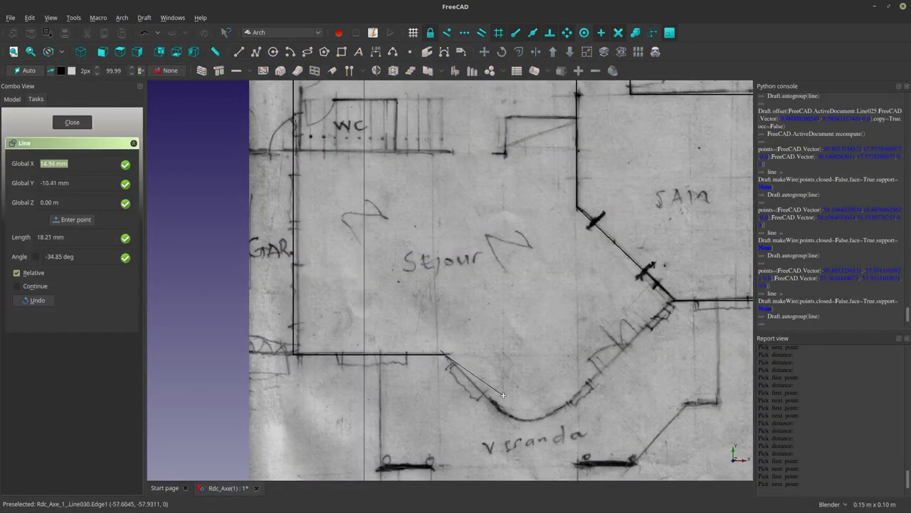
{"action": "scroll", "coordinate": [496, 398], "scroll_direction": "up", "scroll_amount": 2}
{"action": "left_click", "coordinate": [482, 401]}
{"action": "scroll", "coordinate": [383, 359], "scroll_direction": "down", "scroll_amount": 2}
{"action": "scroll", "coordinate": [383, 359], "scroll_direction": "down", "scroll_amount": 2}
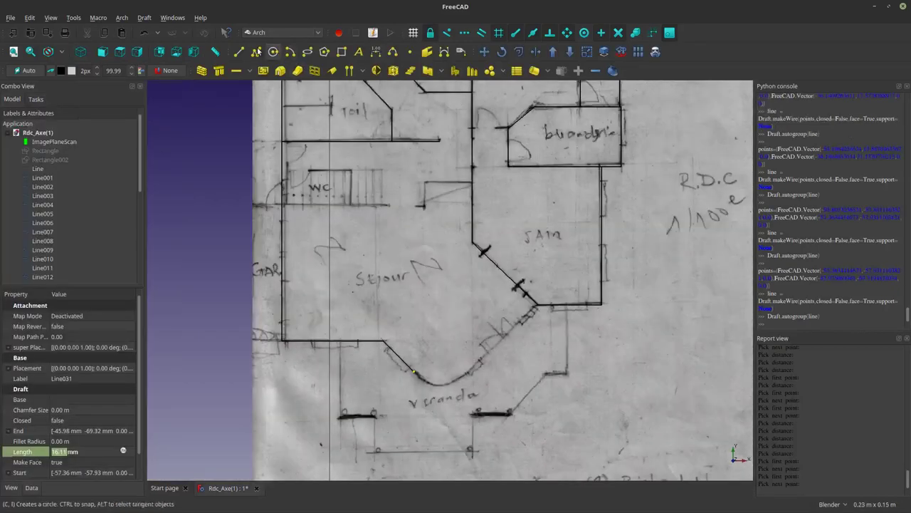
{"action": "left_click", "coordinate": [240, 51]}
{"action": "left_click", "coordinate": [489, 340]}
{"action": "scroll", "coordinate": [499, 334], "scroll_direction": "up", "scroll_amount": 2}
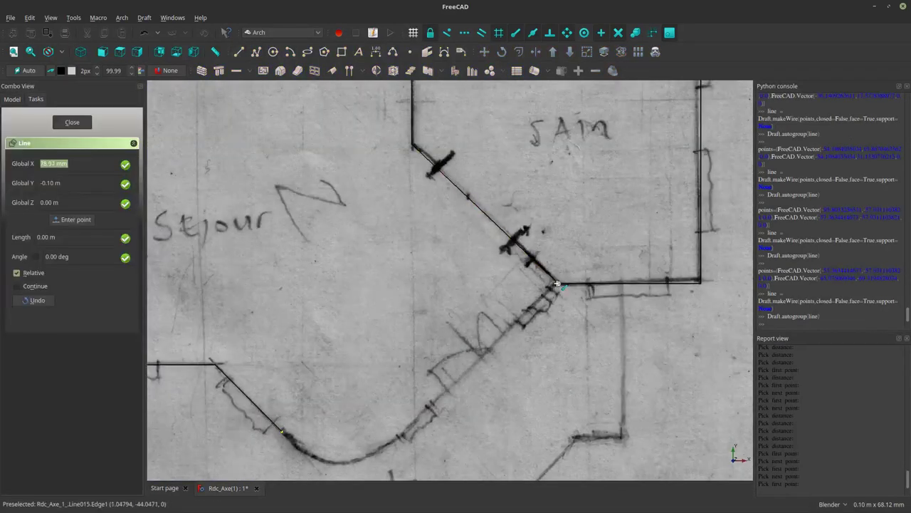
Finish the 37.84 mm right diagonal veranda line, then try an arc and cancel it.
{"action": "left_click", "coordinate": [399, 439]}
{"action": "middle_click_drag", "start_coordinate": [422, 361], "coordinate": [491, 231], "text": "shift"}
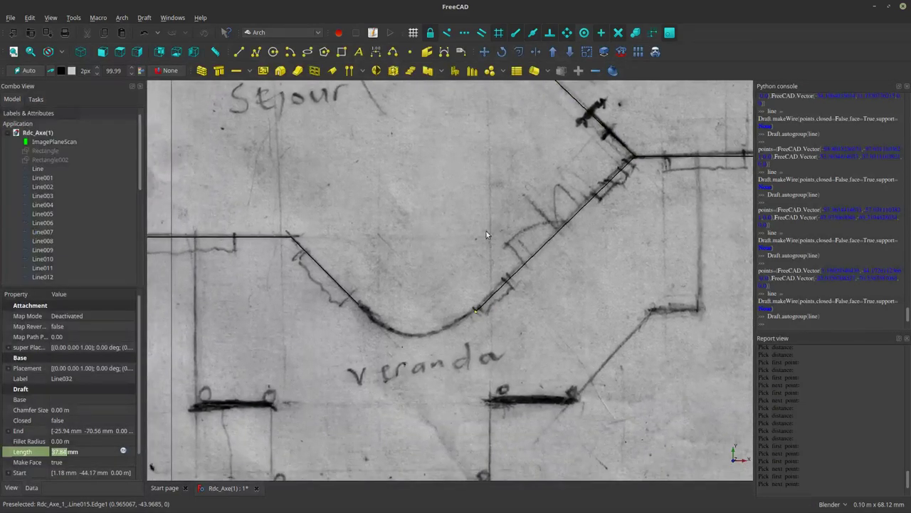
{"action": "left_click", "coordinate": [290, 51]}
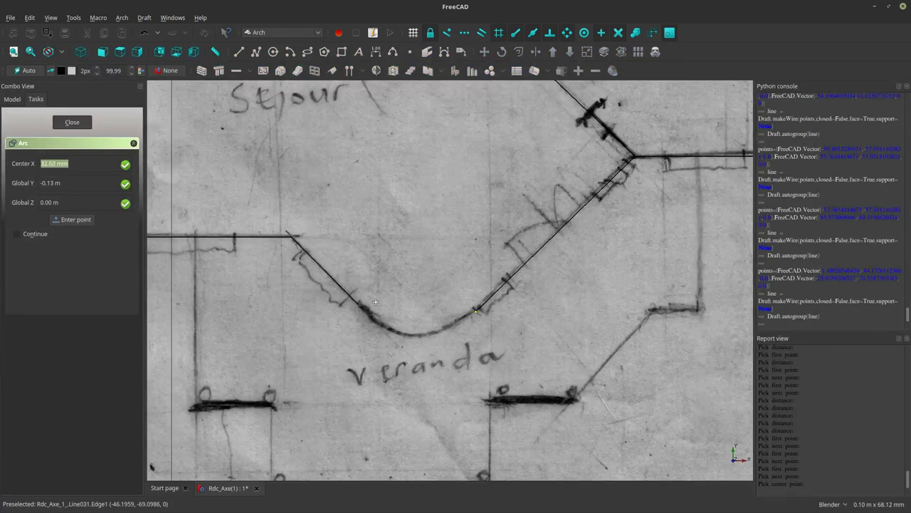
{"action": "key", "text": "Escape"}
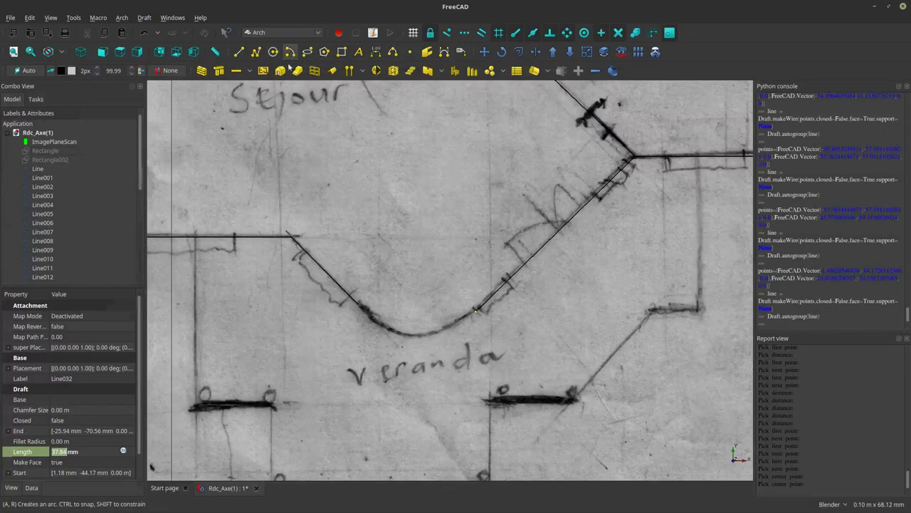
{"action": "left_click", "coordinate": [290, 52]}
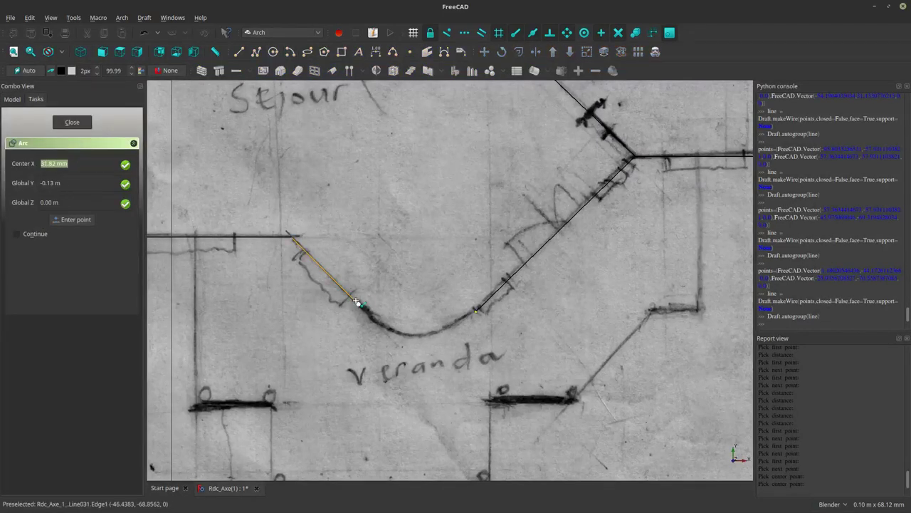
{"action": "left_click", "coordinate": [359, 304]}
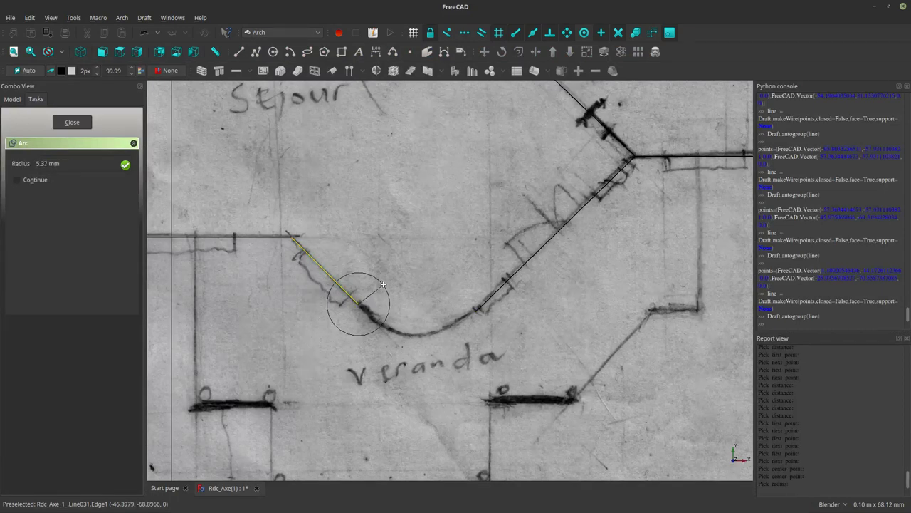
{"action": "key", "text": "Escape"}
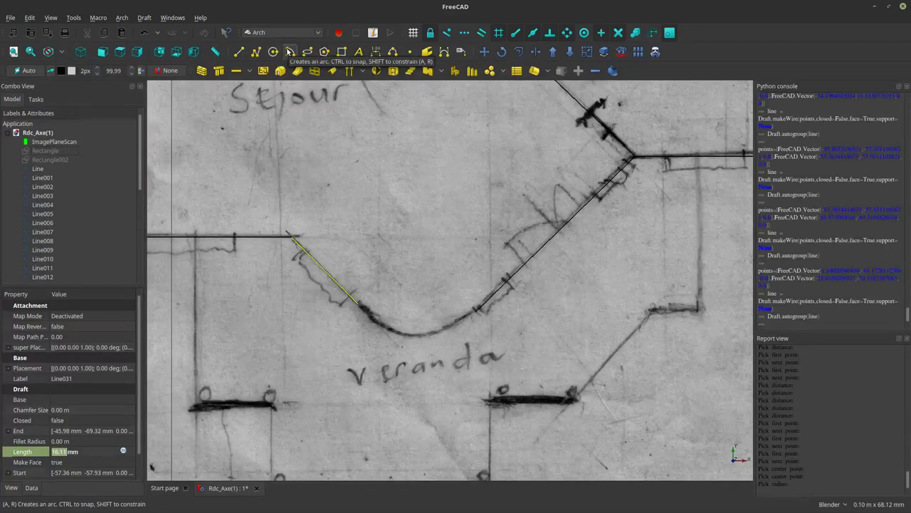
Attempt an arc centred at the left diagonal's end, abandon it, and select the left diagonal line.
{"action": "left_click", "coordinate": [290, 53]}
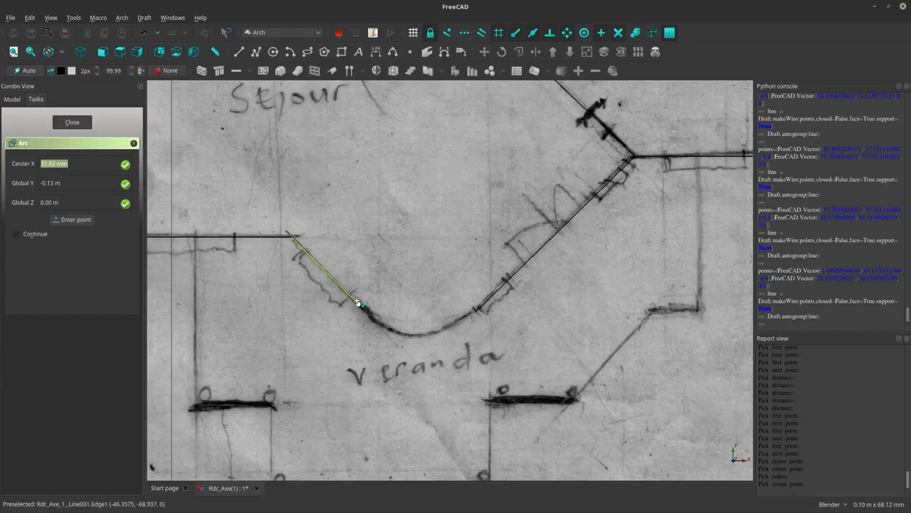
{"action": "left_click", "coordinate": [357, 302]}
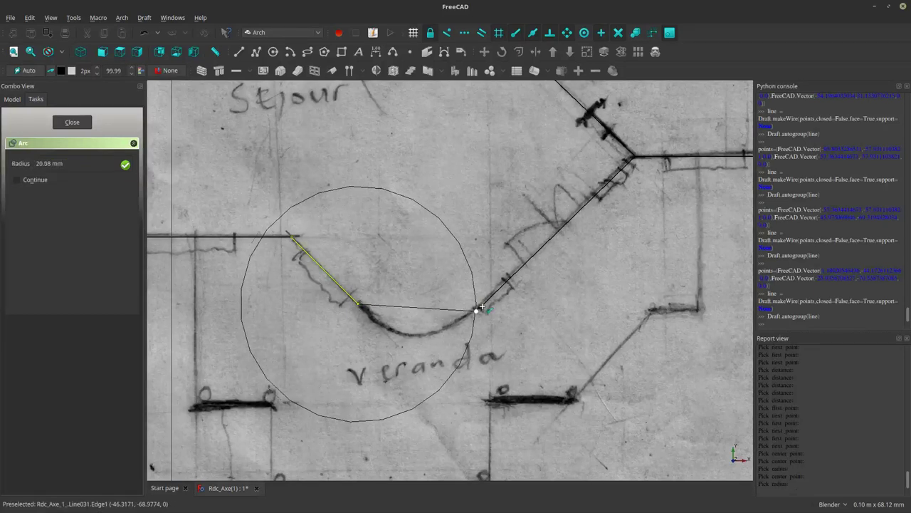
{"action": "left_click", "coordinate": [477, 310]}
{"action": "key", "text": "Escape"}
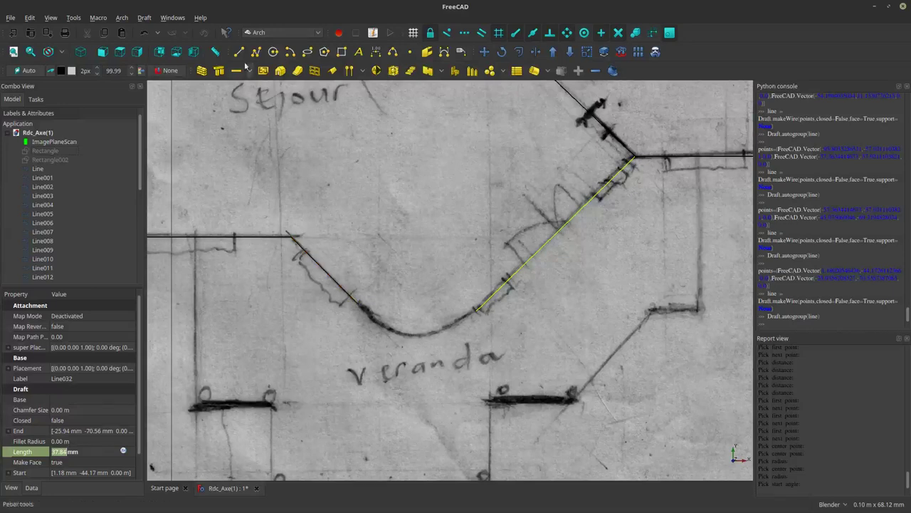
{"action": "left_click", "coordinate": [335, 285]}
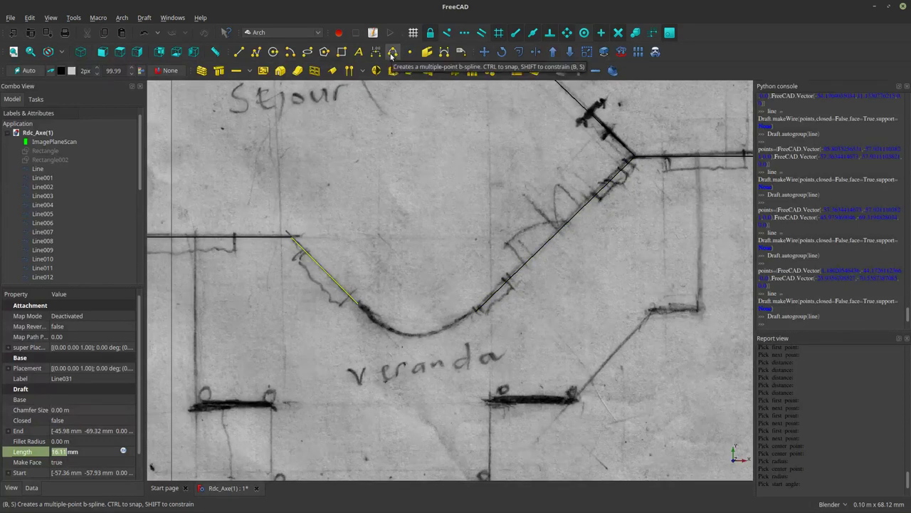
Extend both veranda diagonals with Trimex until they cross.
{"action": "left_click", "coordinate": [535, 51]}
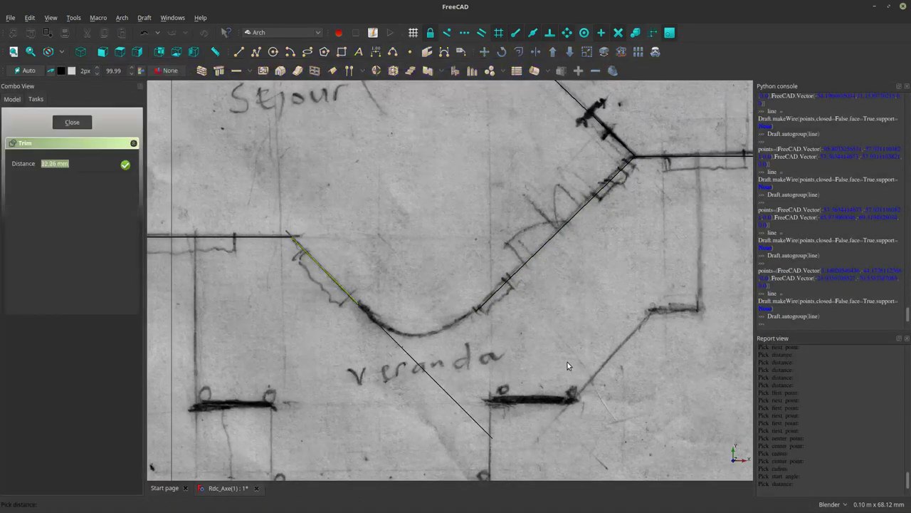
{"action": "left_click", "coordinate": [535, 296]}
{"action": "left_click", "coordinate": [500, 290]}
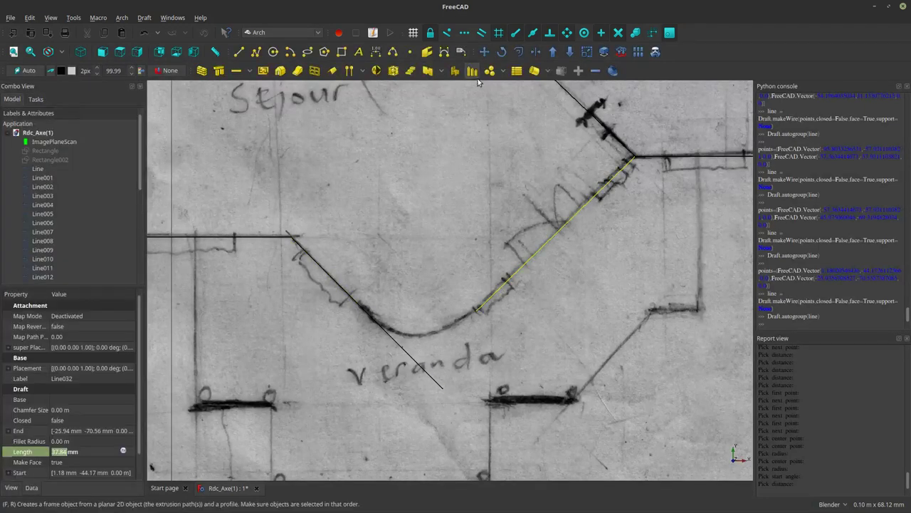
{"action": "left_click", "coordinate": [535, 52]}
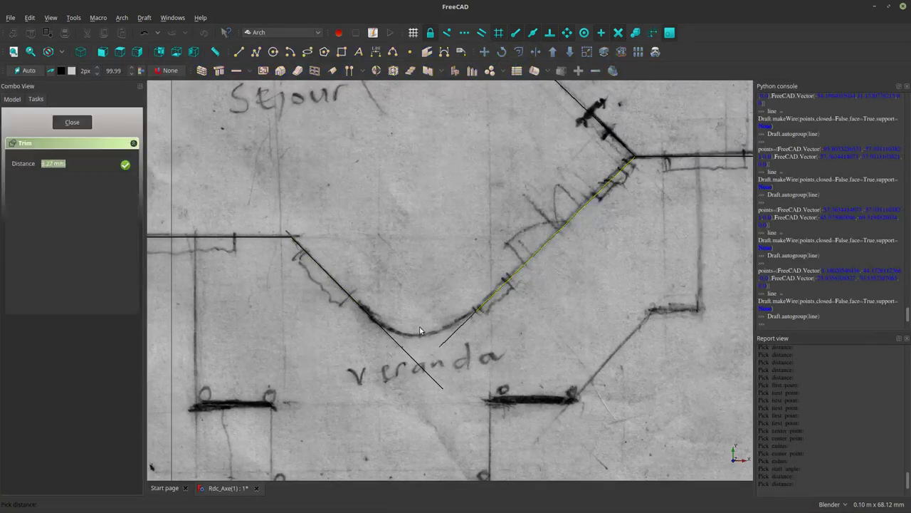
{"action": "left_click", "coordinate": [379, 365]}
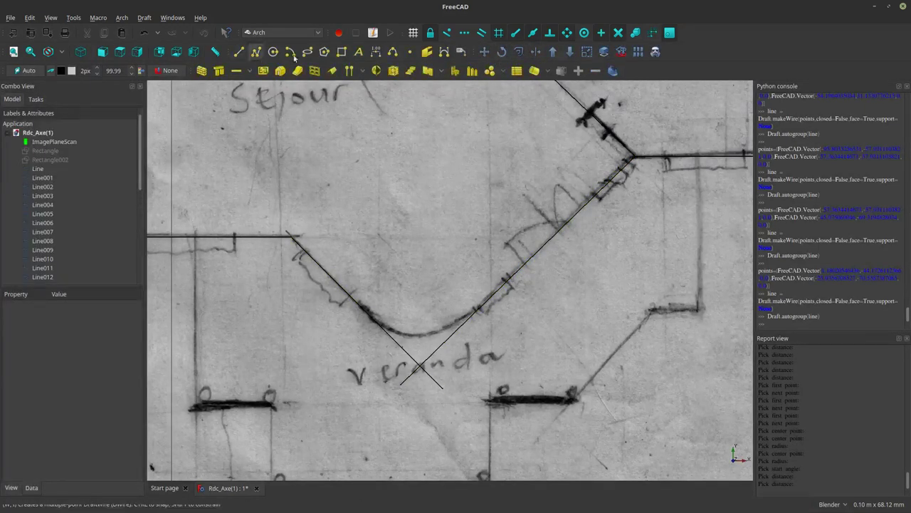
Draw a three-point DWire down the left diagonal, through the crossing, and up the right diagonal.
{"action": "left_click", "coordinate": [256, 52]}
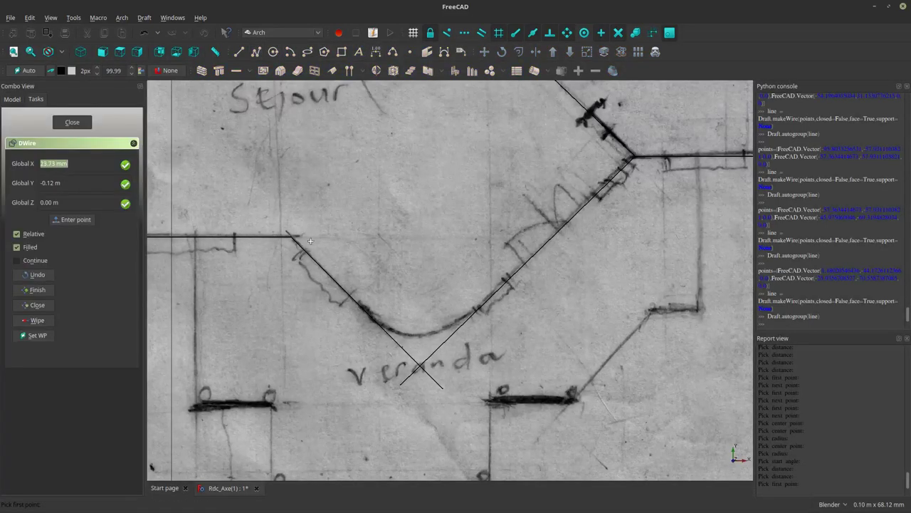
{"action": "left_click", "coordinate": [297, 240]}
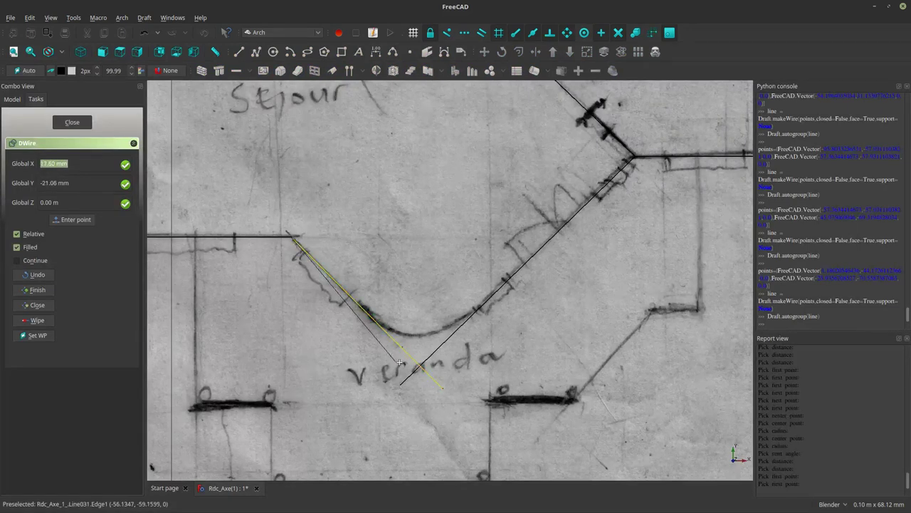
{"action": "left_click", "coordinate": [420, 366]}
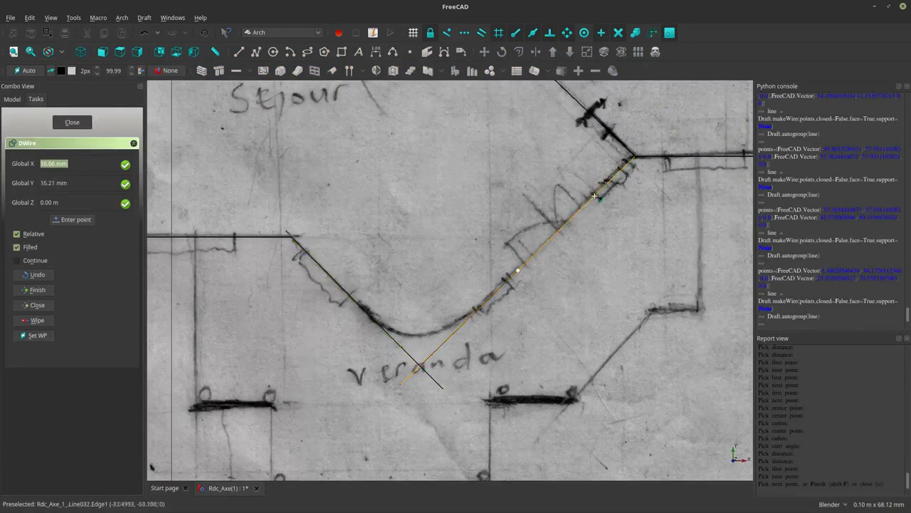
{"action": "left_click", "coordinate": [625, 164]}
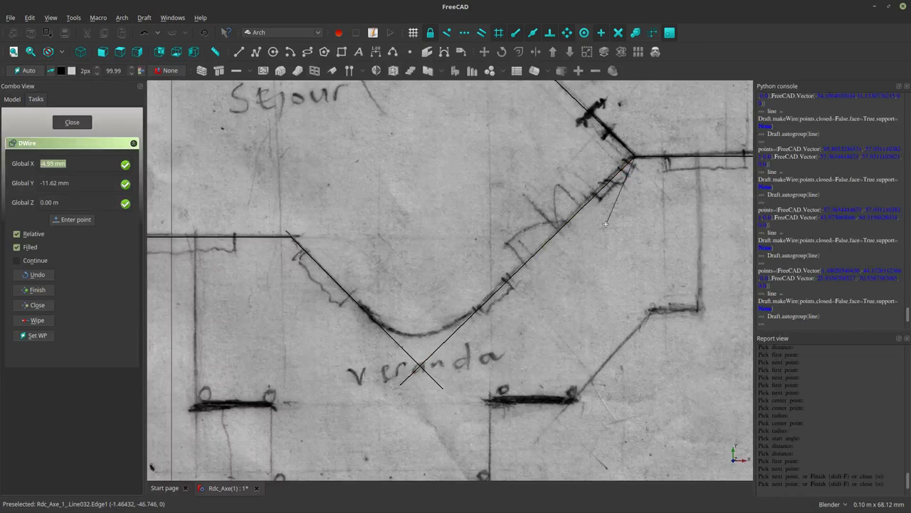
{"action": "left_click", "coordinate": [38, 292]}
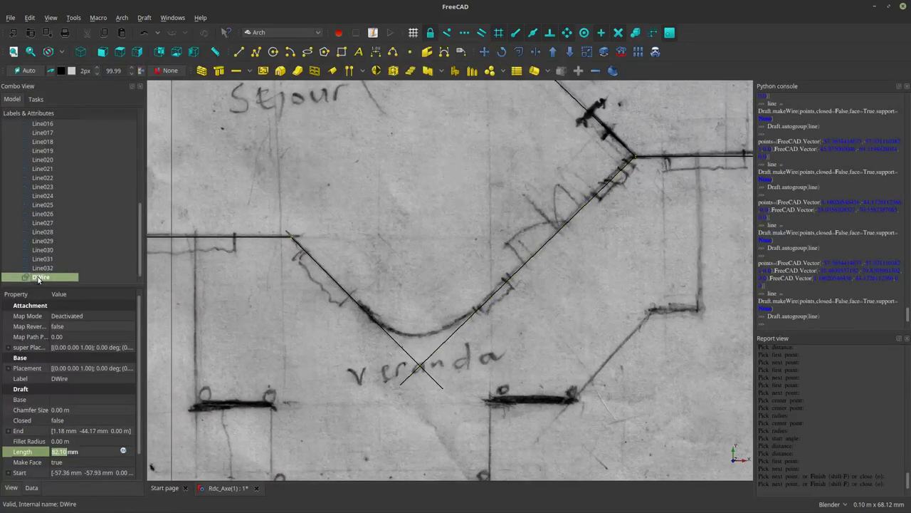
Hide Line032 and Line031, then select the DWire's Fillet Radius property.
{"action": "key", "text": "Down"}
{"action": "left_click", "coordinate": [47, 268]}
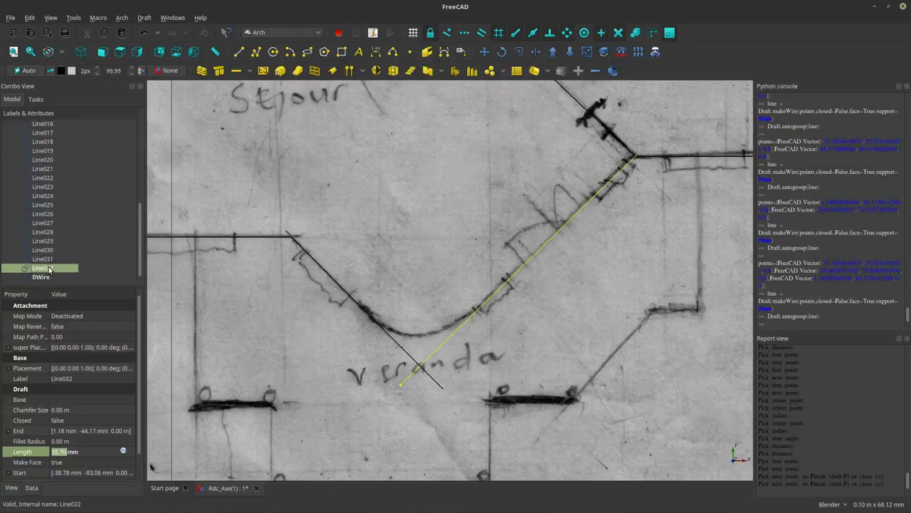
{"action": "key", "text": "space"}
{"action": "left_click", "coordinate": [53, 259]}
{"action": "key", "text": "space"}
{"action": "left_click", "coordinate": [44, 277]}
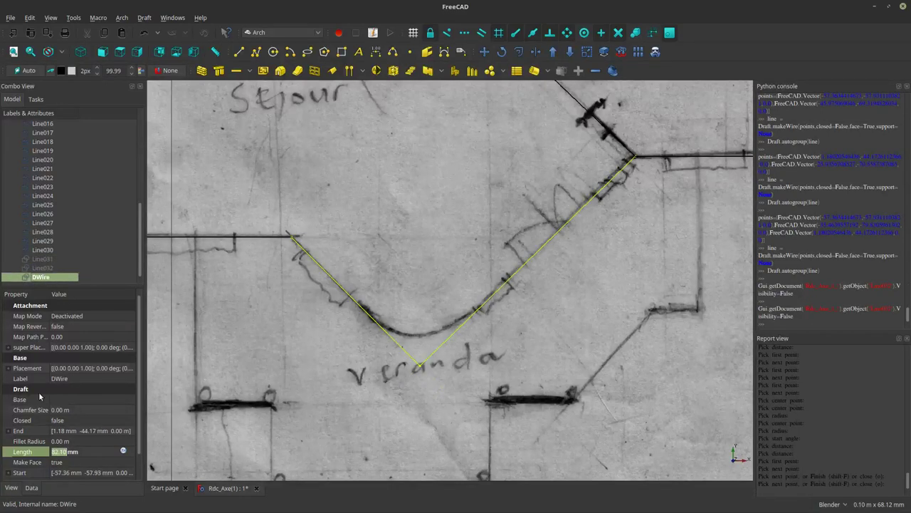
{"action": "left_click", "coordinate": [85, 441]}
Reselect the DWire and apply a Fillet Radius of 0.
{"action": "scroll", "coordinate": [85, 441], "scroll_direction": "up", "scroll_amount": 10}
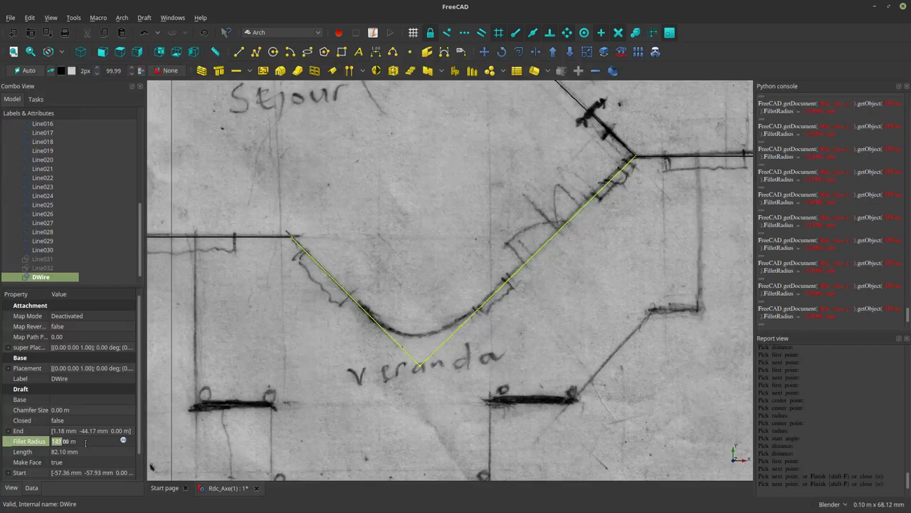
{"action": "left_click", "coordinate": [292, 349]}
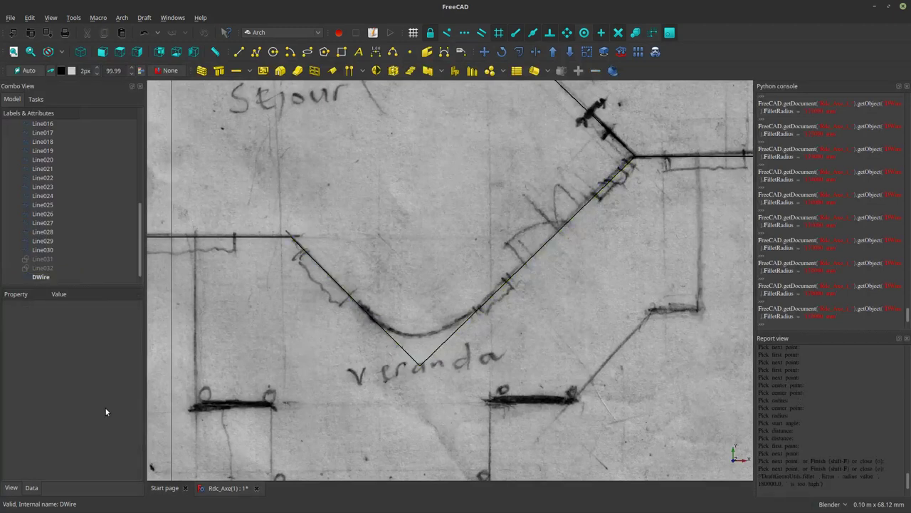
{"action": "left_click", "coordinate": [39, 278]}
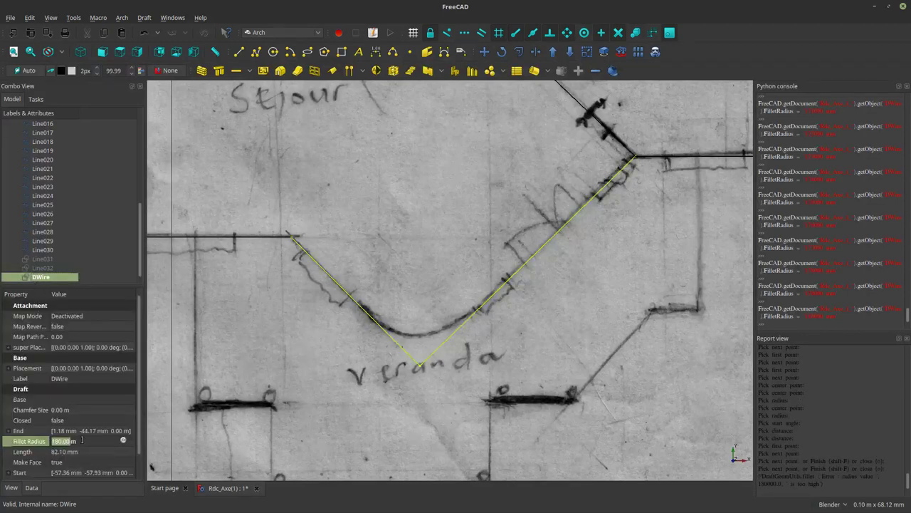
{"action": "key", "text": "0"}
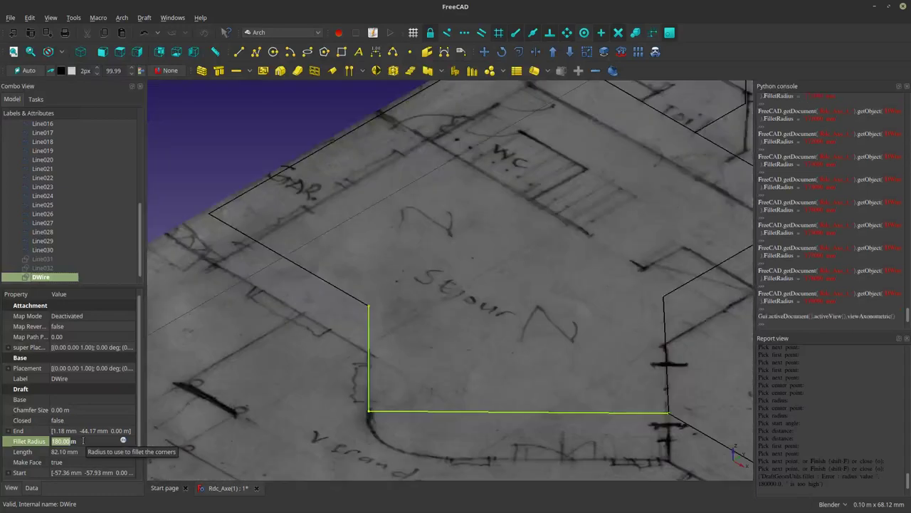
{"action": "type", "text": "0"}
{"action": "key", "text": "Return"}
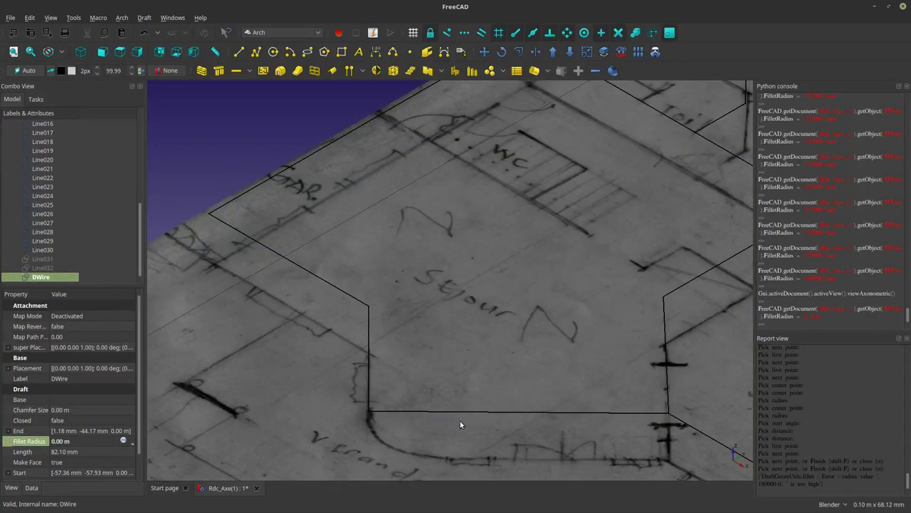
{"action": "left_click", "coordinate": [39, 277]}
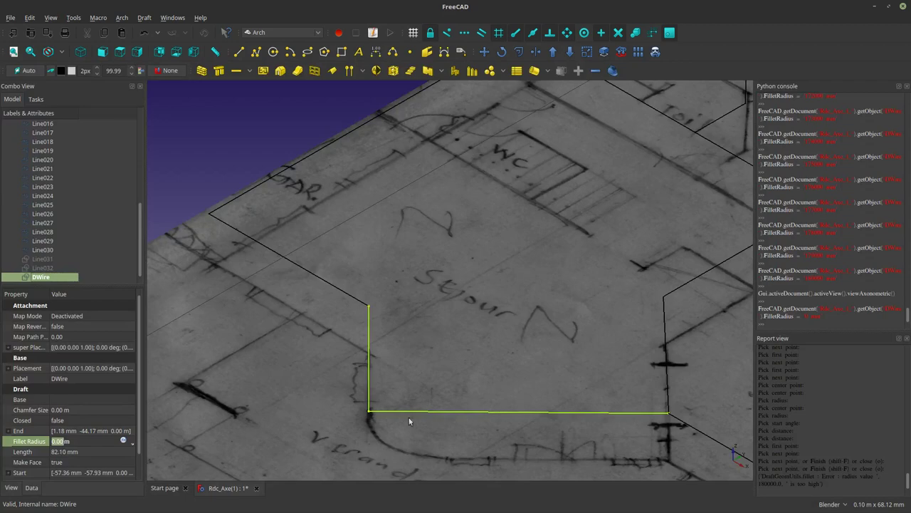
Orbit the plan nearly edge-on, then return to Front and Top views.
{"action": "scroll", "coordinate": [409, 420], "scroll_direction": "up", "scroll_amount": 3}
{"action": "mouse_move", "coordinate": [388, 427]}
{"action": "middle_mouse_down"}
{"action": "mouse_move", "coordinate": [410, 392]}
{"action": "mouse_move", "coordinate": [416, 420]}
{"action": "mouse_move", "coordinate": [403, 429]}
{"action": "mouse_move", "coordinate": [417, 393]}
{"action": "middle_mouse_up"}
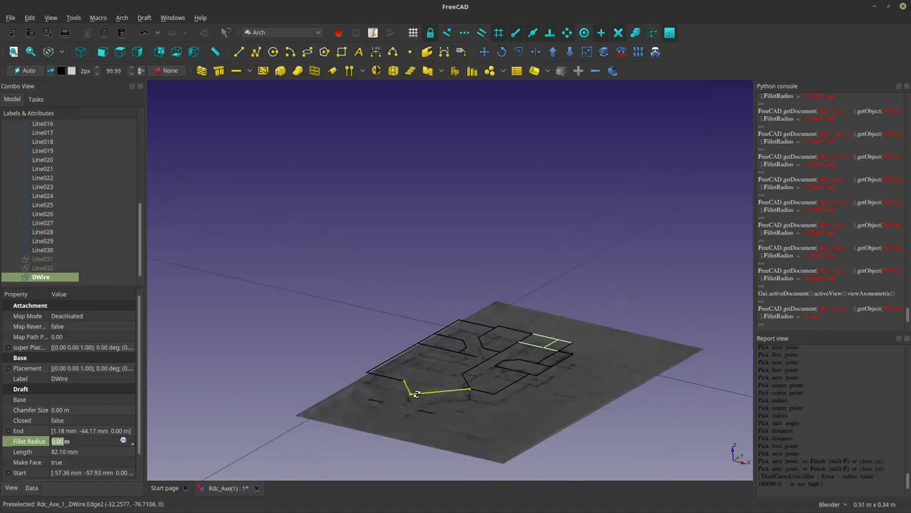
{"action": "scroll", "coordinate": [408, 409], "scroll_direction": "up", "scroll_amount": 2}
{"action": "scroll", "coordinate": [413, 397], "scroll_direction": "up", "scroll_amount": 2}
{"action": "scroll", "coordinate": [432, 336], "scroll_direction": "up", "scroll_amount": 2}
{"action": "scroll", "coordinate": [423, 283], "scroll_direction": "up", "scroll_amount": 2}
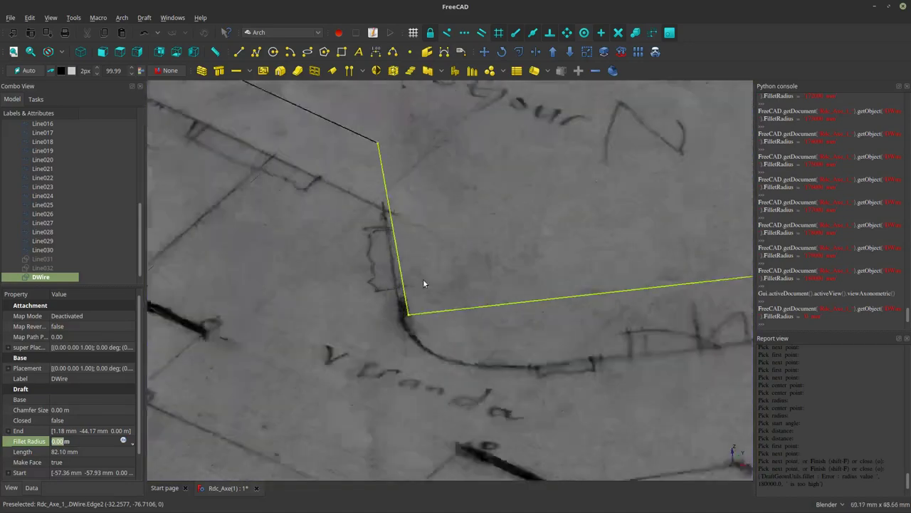
{"action": "scroll", "coordinate": [409, 303], "scroll_direction": "up", "scroll_amount": 3}
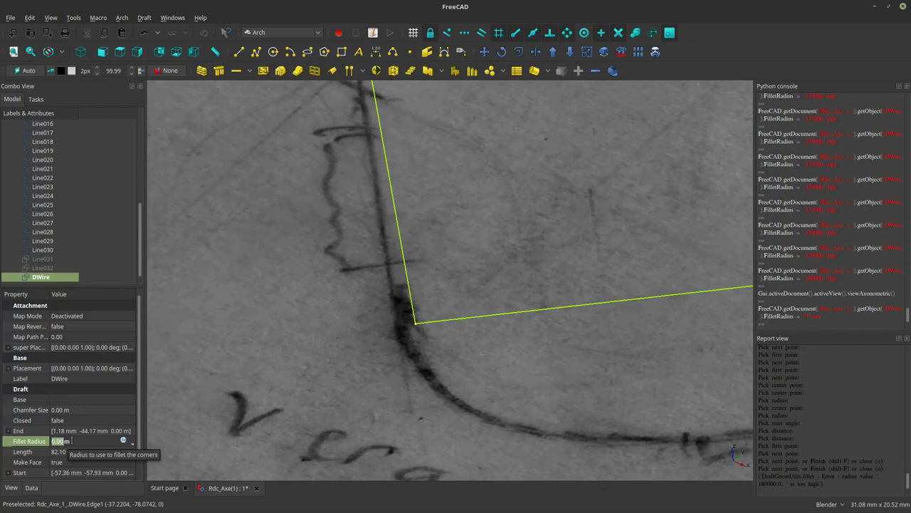
{"action": "key", "text": "1"}
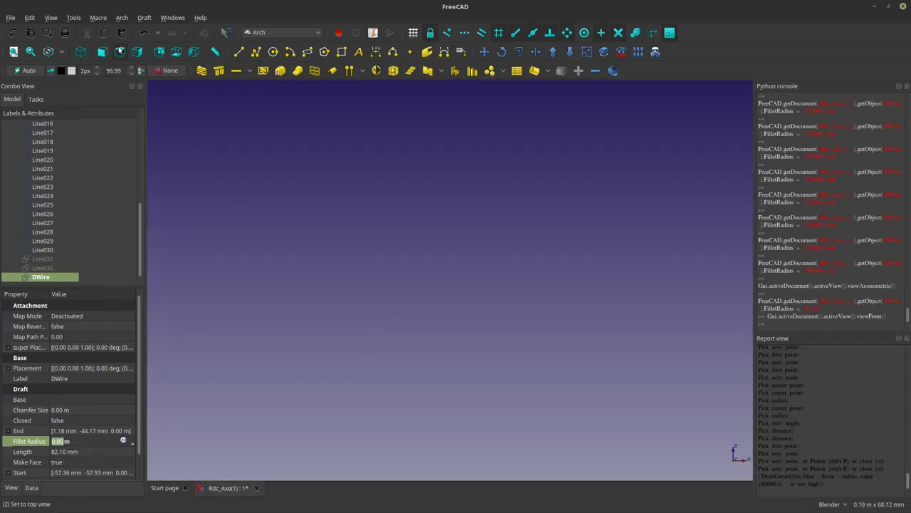
{"action": "left_click", "coordinate": [120, 51]}
{"action": "scroll", "coordinate": [386, 282], "scroll_direction": "down", "scroll_amount": 3}
{"action": "scroll", "coordinate": [290, 226], "scroll_direction": "up", "scroll_amount": 5}
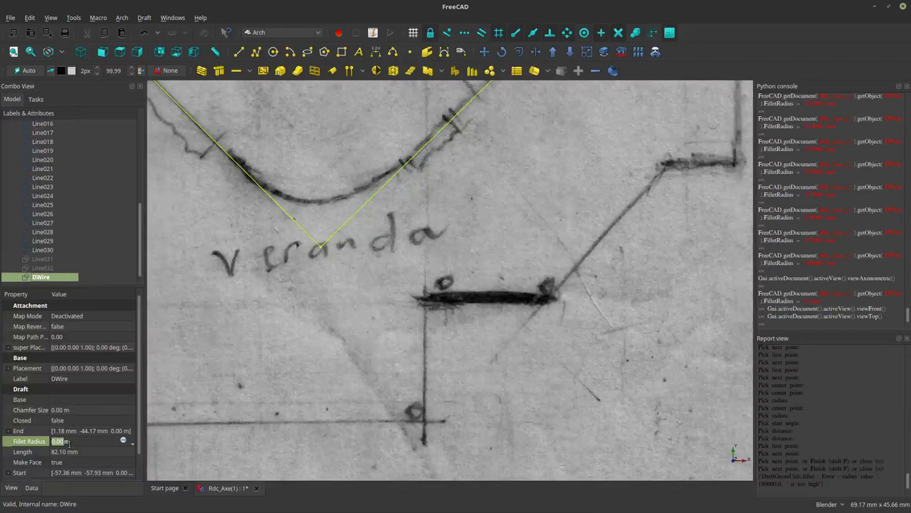
Set the DWire's Fillet Radius to 1.00 m; the corner stays sharp.
{"action": "type", "text": "1"}
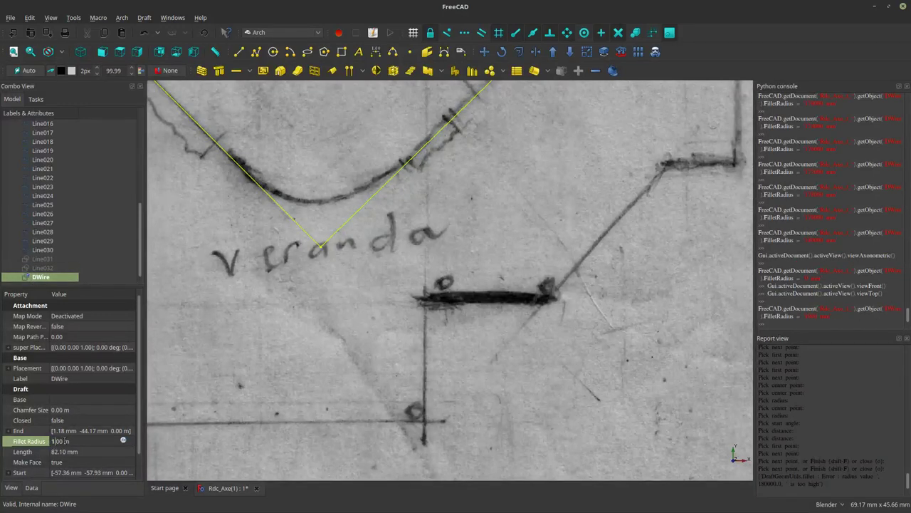
{"action": "left_click", "coordinate": [91, 432]}
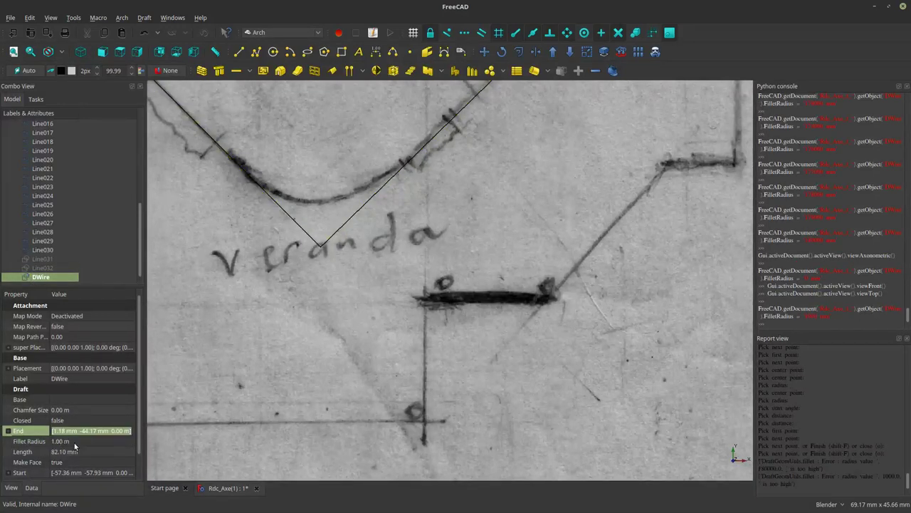
{"action": "left_click", "coordinate": [74, 442]}
{"action": "scroll", "coordinate": [391, 356], "scroll_direction": "down", "scroll_amount": 3}
{"action": "scroll", "coordinate": [398, 359], "scroll_direction": "down", "scroll_amount": 1}
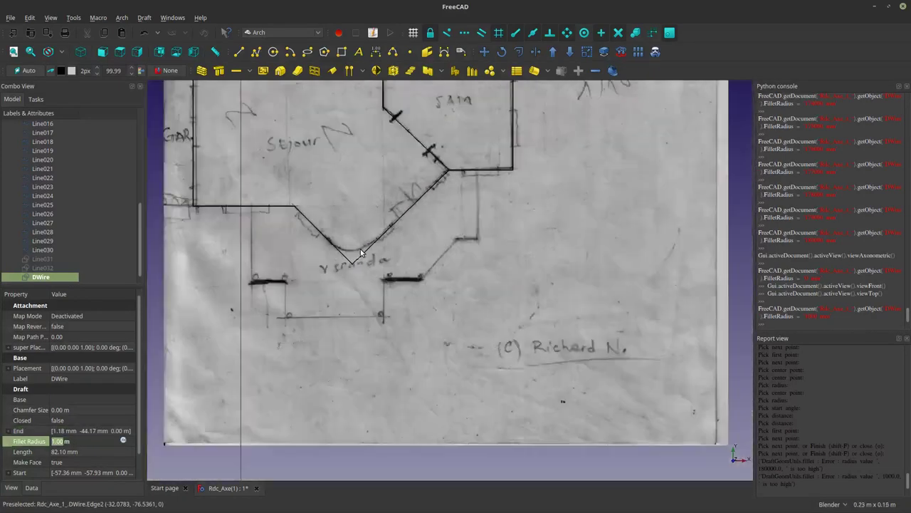
{"action": "scroll", "coordinate": [405, 362], "scroll_direction": "up", "scroll_amount": 3}
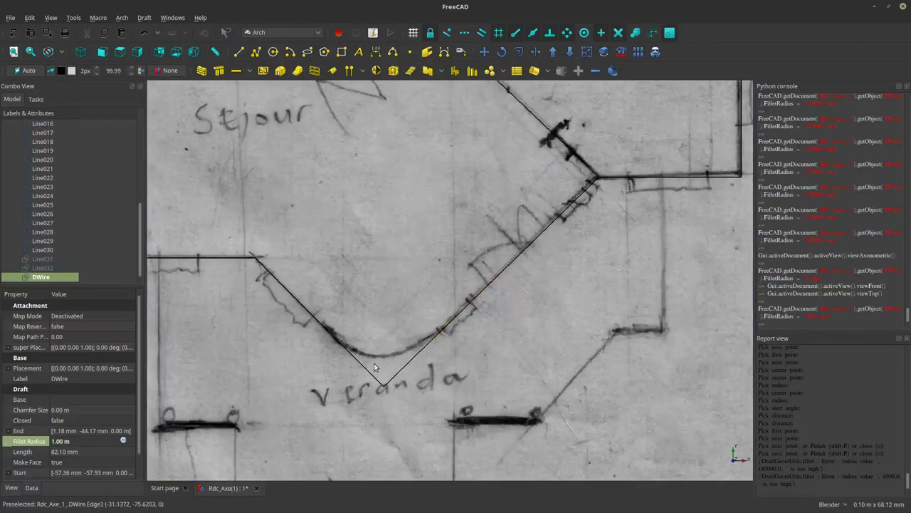
Set the working plane to Top and switch to the Sketcher workbench.
{"action": "left_click", "coordinate": [29, 70]}
{"action": "left_click", "coordinate": [36, 182]}
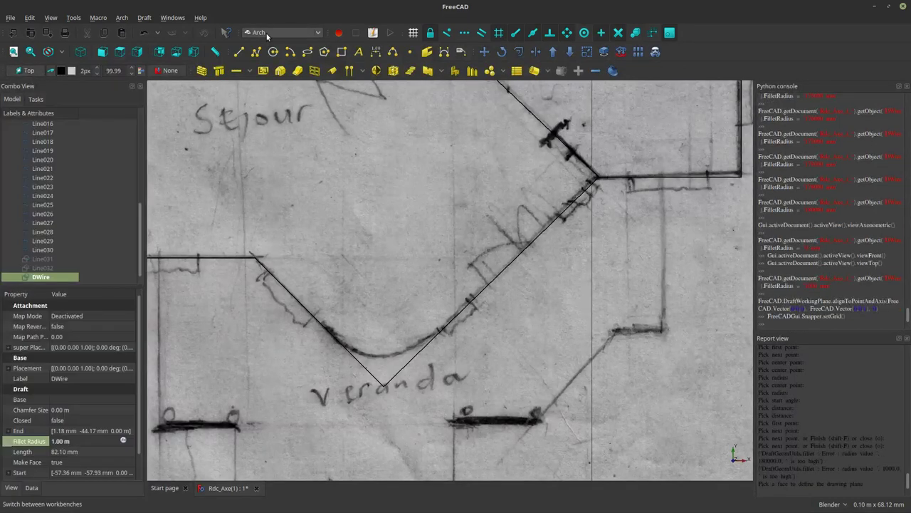
{"action": "left_click", "coordinate": [267, 35]}
{"action": "left_click", "coordinate": [361, 311]}
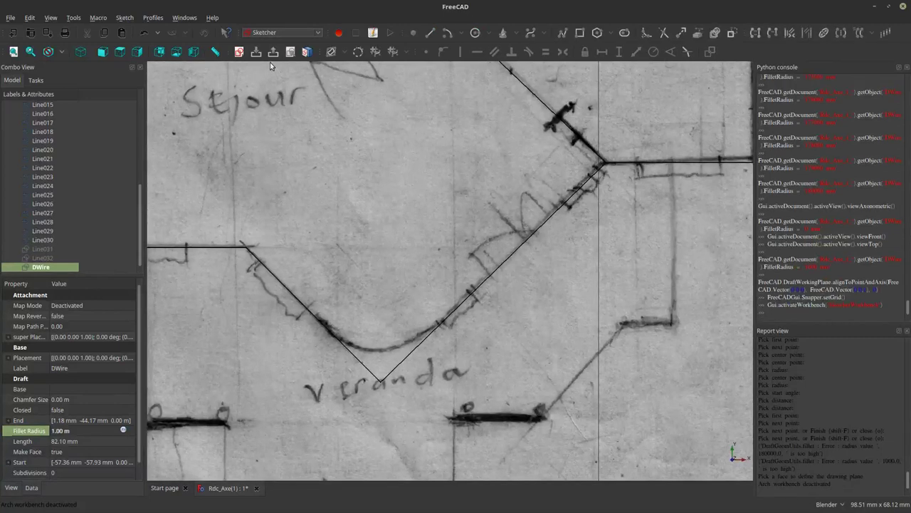
Create a new sketch attached with the ObjectXY method.
{"action": "left_click", "coordinate": [239, 51]}
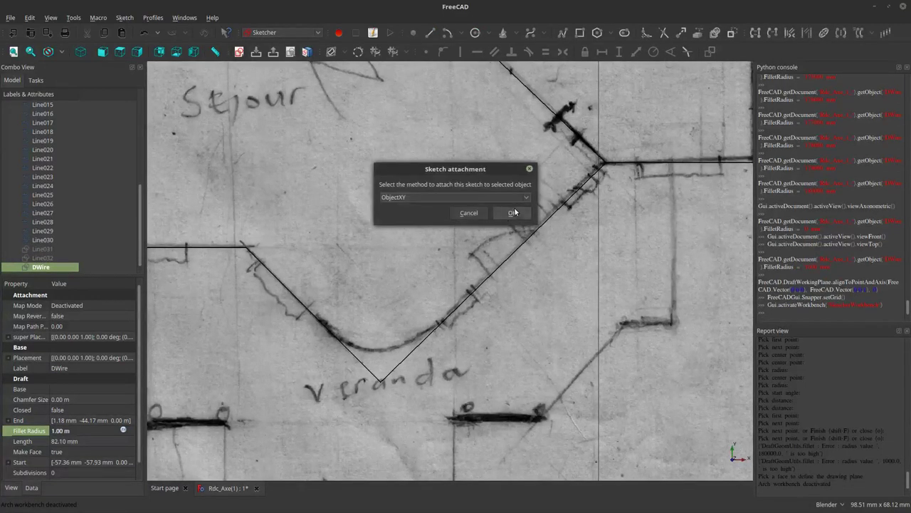
{"action": "left_click", "coordinate": [518, 197]}
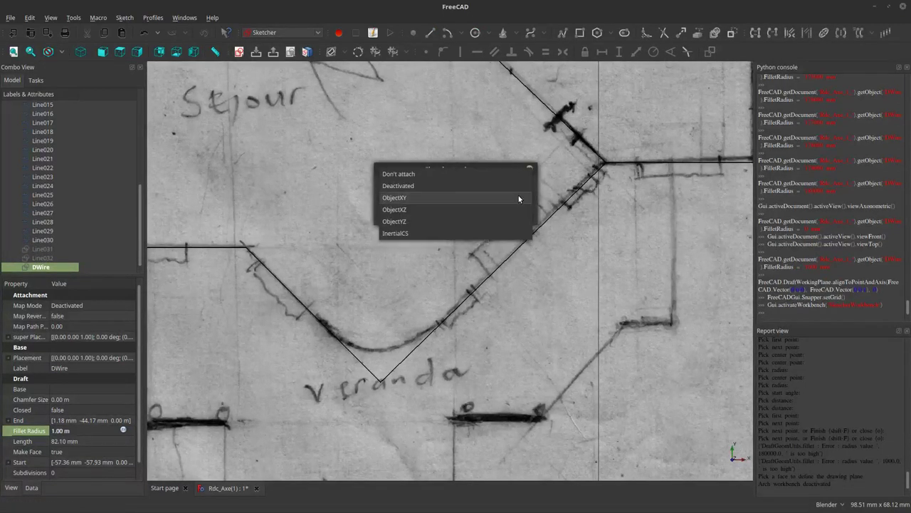
{"action": "left_click", "coordinate": [518, 197]}
{"action": "left_click", "coordinate": [515, 211]}
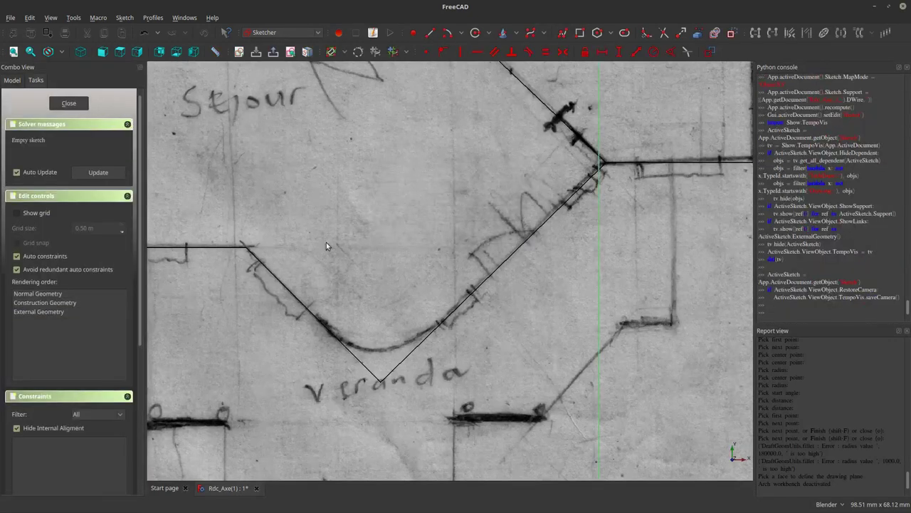
Add both diagonal wire edges as external geometry and draw a line along the left diagonal.
{"action": "left_click", "coordinate": [697, 35]}
{"action": "left_click", "coordinate": [310, 314]}
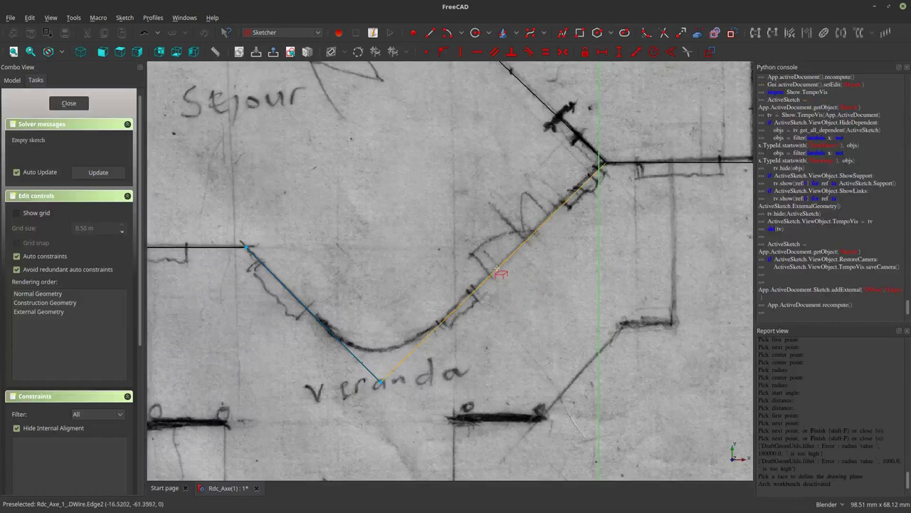
{"action": "left_click", "coordinate": [499, 264]}
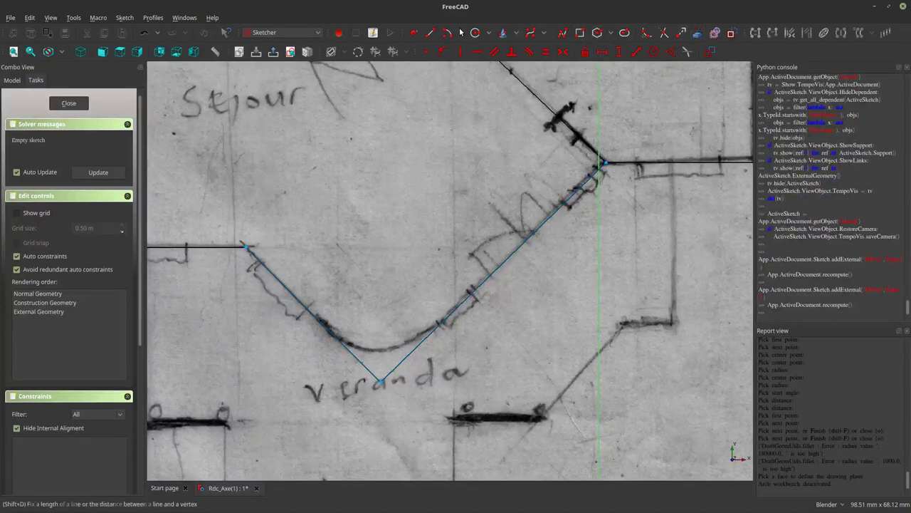
{"action": "left_click", "coordinate": [430, 33]}
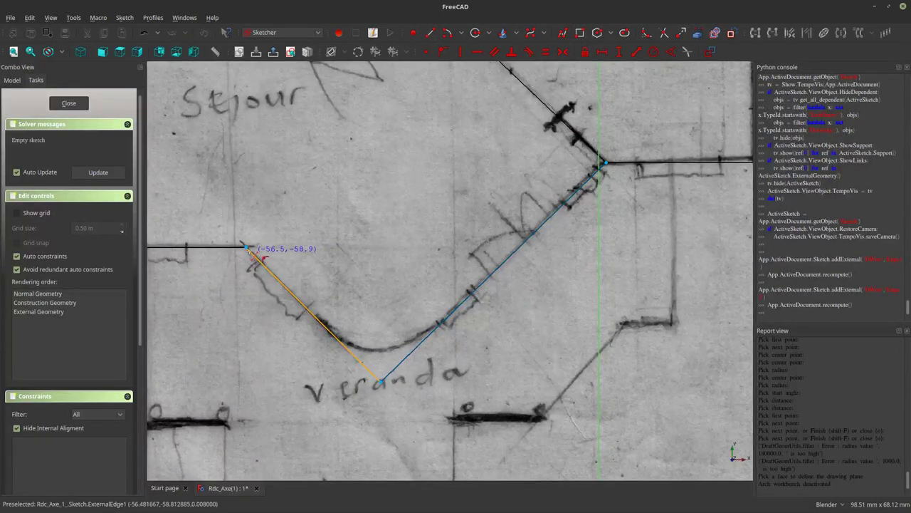
{"action": "left_click", "coordinate": [245, 249]}
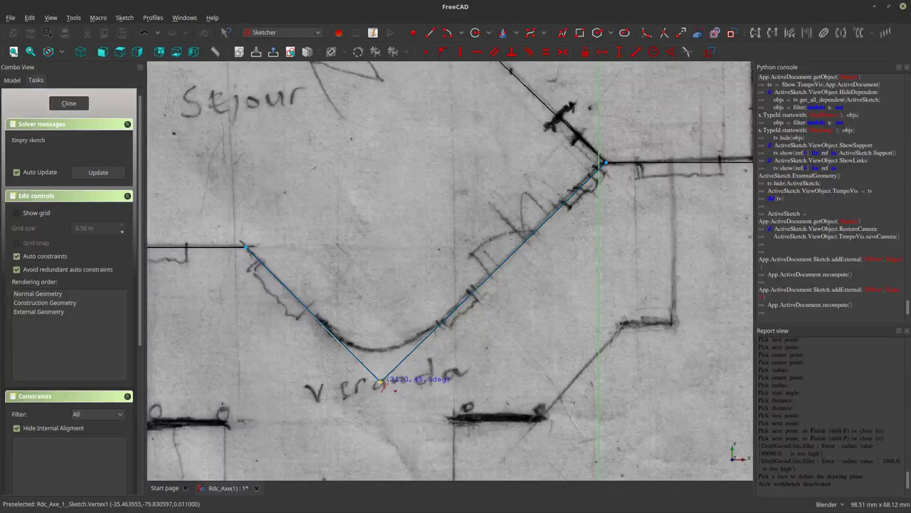
{"action": "left_click", "coordinate": [382, 381]}
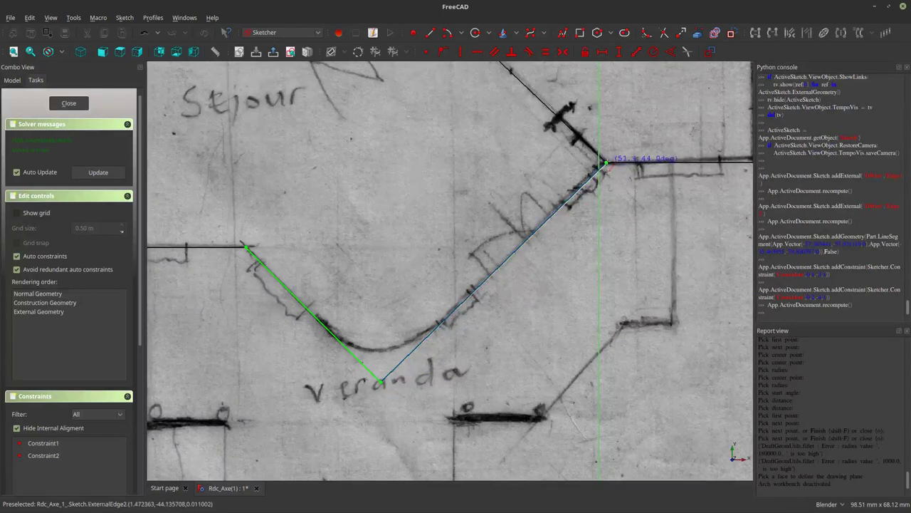
Finish the second diagonal line and fillet the corner to follow the drawn veranda curve.
{"action": "left_click", "coordinate": [606, 165]}
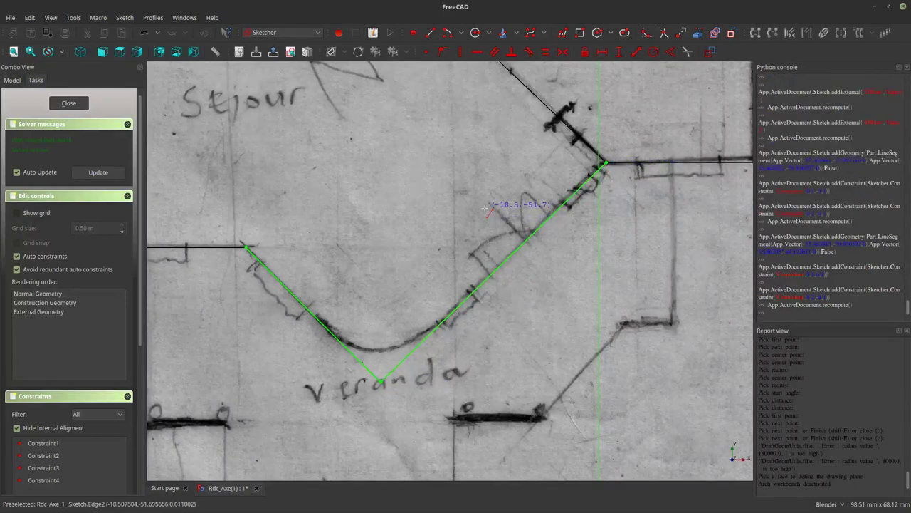
{"action": "left_click", "coordinate": [646, 33]}
{"action": "left_click", "coordinate": [350, 346]}
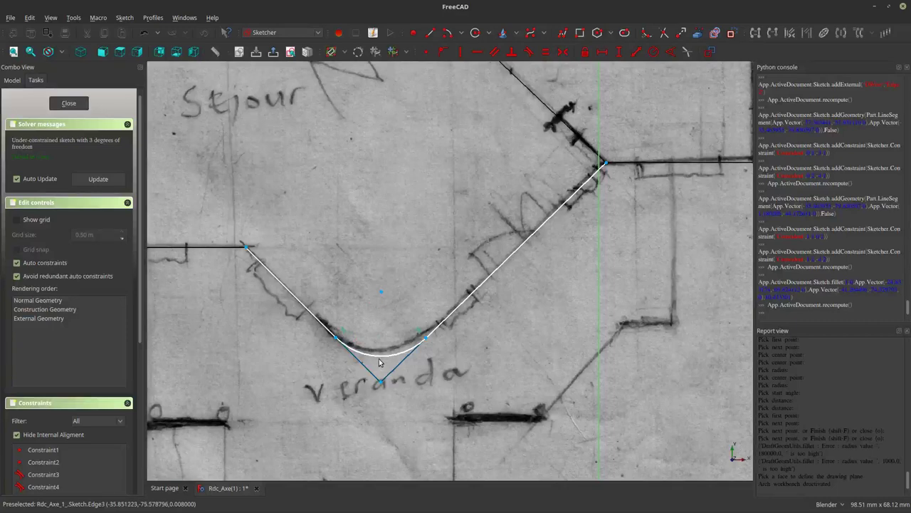
{"action": "left_click_drag", "start_coordinate": [380, 355], "coordinate": [389, 353]}
{"action": "scroll", "coordinate": [356, 354], "scroll_direction": "up", "scroll_amount": 2}
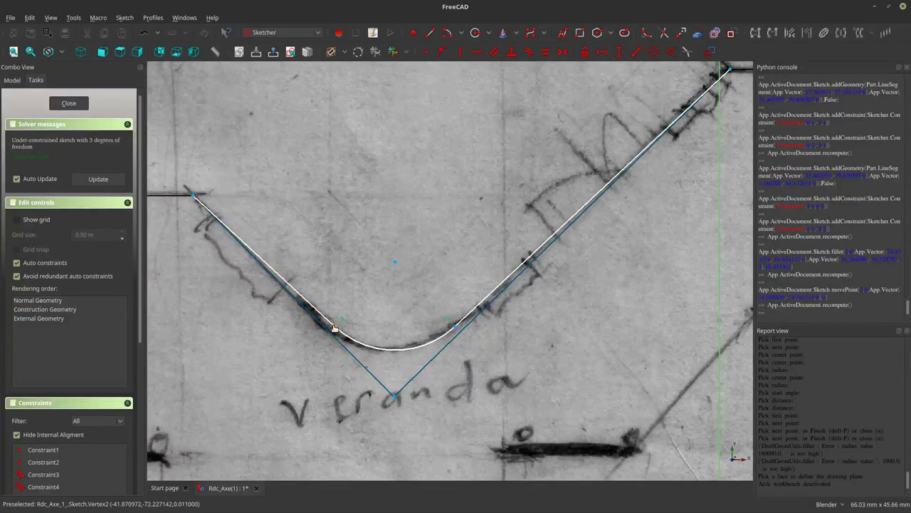
{"action": "left_click_drag", "start_coordinate": [335, 328], "coordinate": [327, 325]}
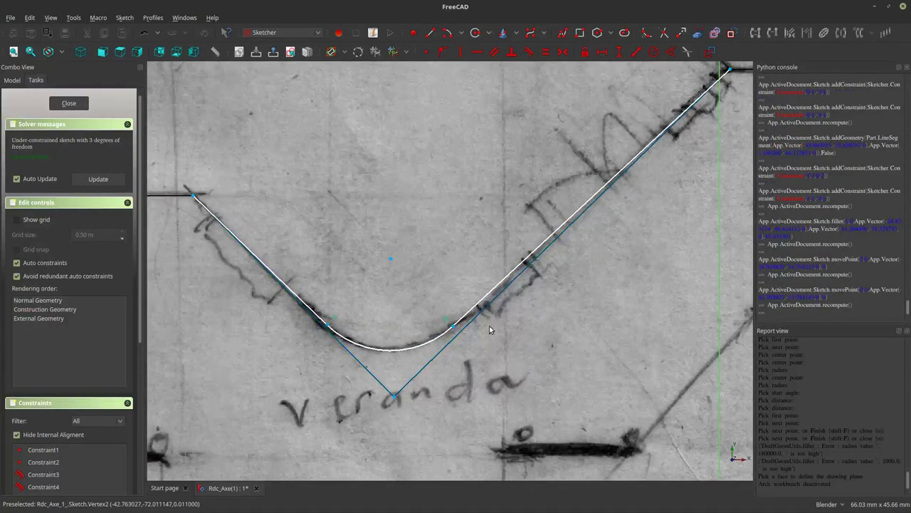
Close the sketch and select the DWire outline.
{"action": "scroll", "coordinate": [432, 329], "scroll_direction": "down", "scroll_amount": 2}
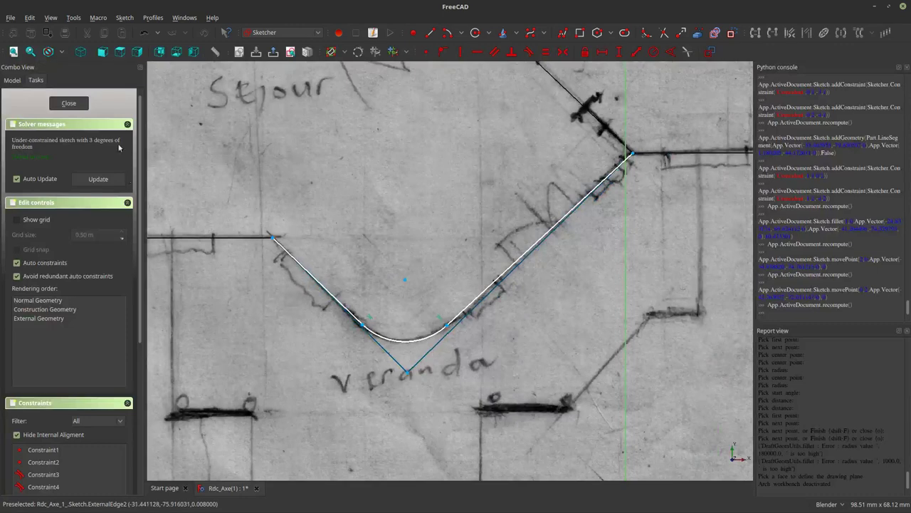
{"action": "left_click", "coordinate": [69, 103]}
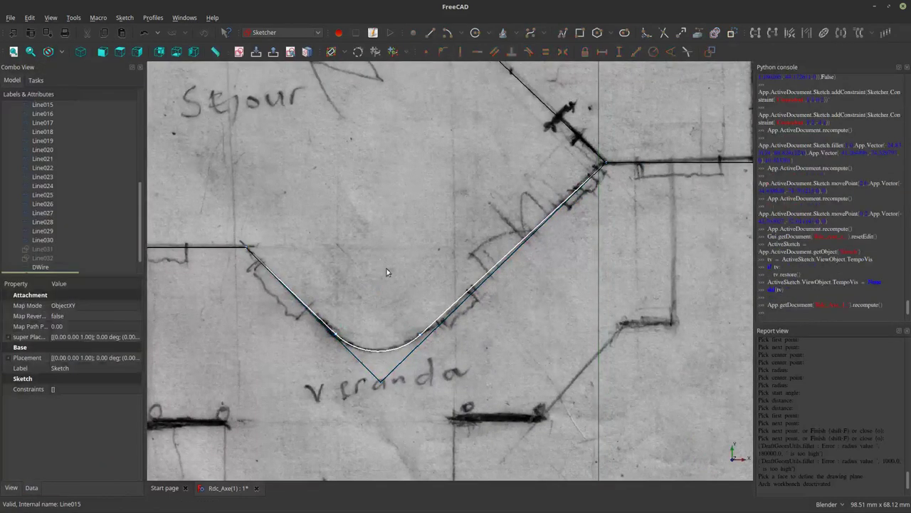
{"action": "left_click", "coordinate": [403, 361]}
Delete the DWire outline, confirming despite its dependencies.
{"action": "key", "text": "Delete"}
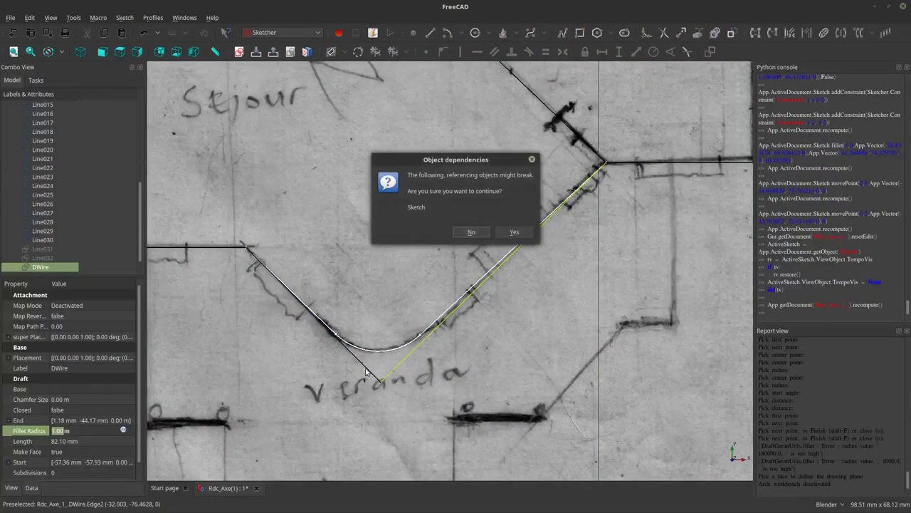
{"action": "left_click", "coordinate": [516, 233]}
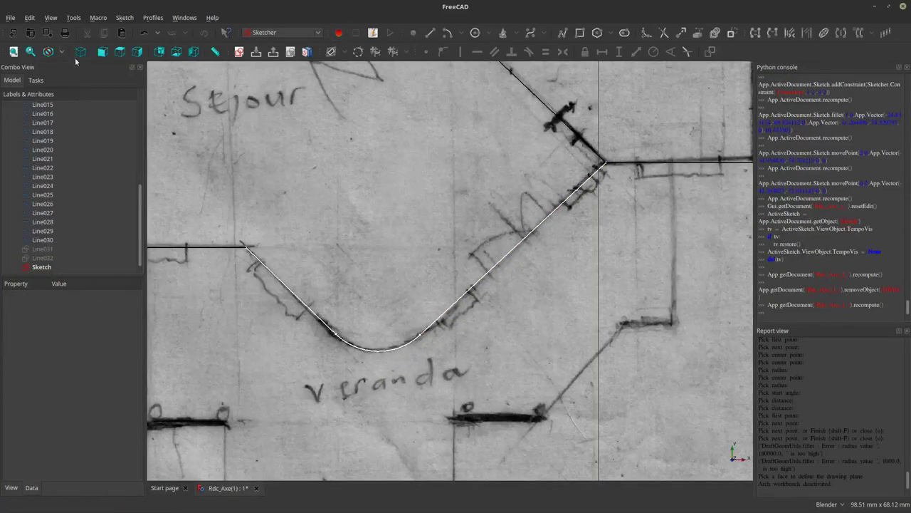
{"action": "scroll", "coordinate": [427, 242], "scroll_direction": "down", "scroll_amount": 3}
{"action": "scroll", "coordinate": [427, 242], "scroll_direction": "down", "scroll_amount": 2}
{"action": "middle_click_drag", "start_coordinate": [428, 246], "coordinate": [443, 323], "text": "shift"}
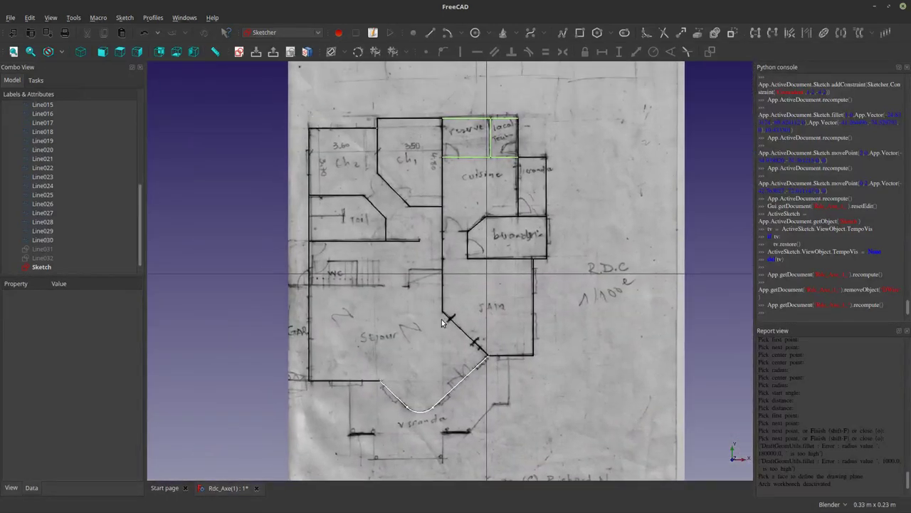
Unhide Line031 and Line032 and delete both extra traces.
{"action": "left_click", "coordinate": [43, 258]}
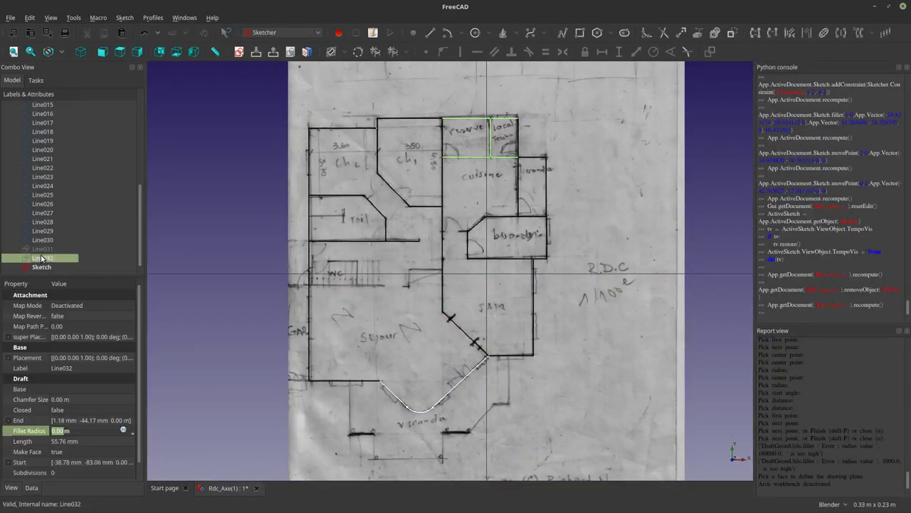
{"action": "key", "text": "space"}
{"action": "left_click", "coordinate": [41, 249]}
{"action": "key", "text": "space"}
{"action": "left_click", "coordinate": [46, 258], "text": "ctrl"}
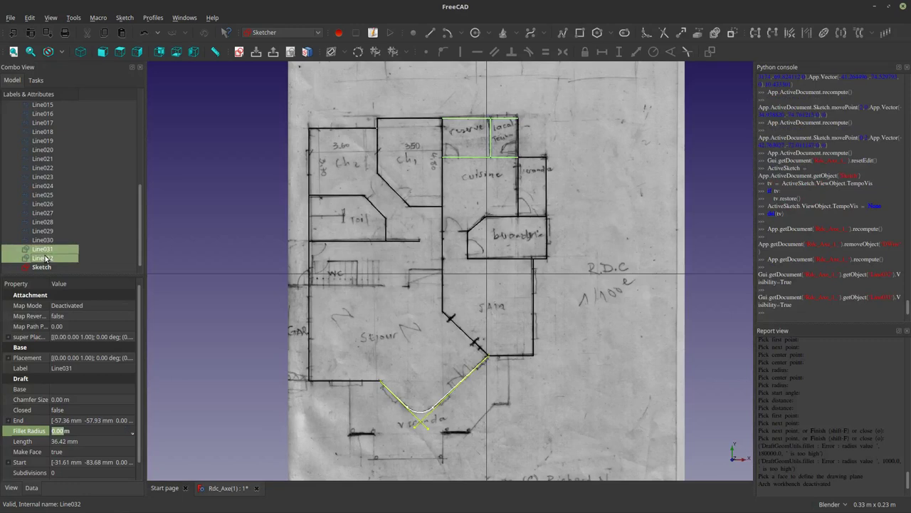
{"action": "key", "text": "Delete"}
Select Line030 and the Sketch in the tree.
{"action": "left_click", "coordinate": [44, 257]}
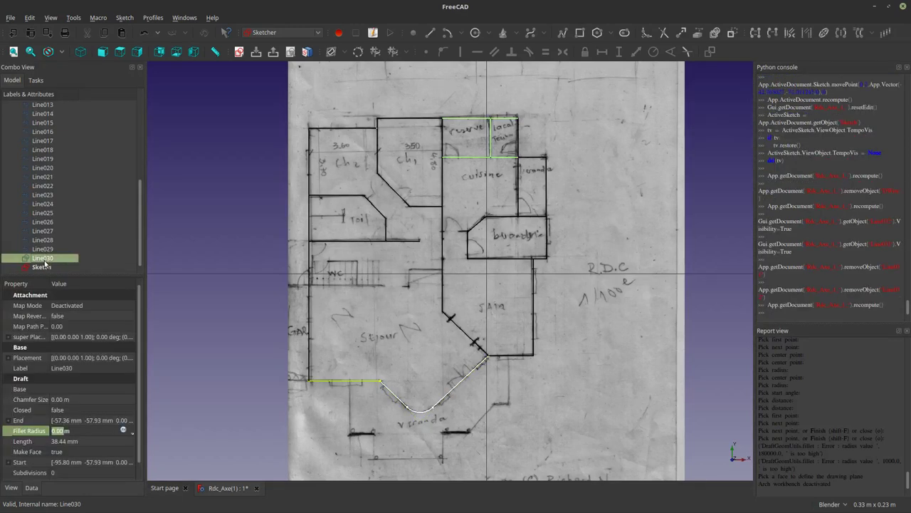
{"action": "left_click", "coordinate": [41, 266]}
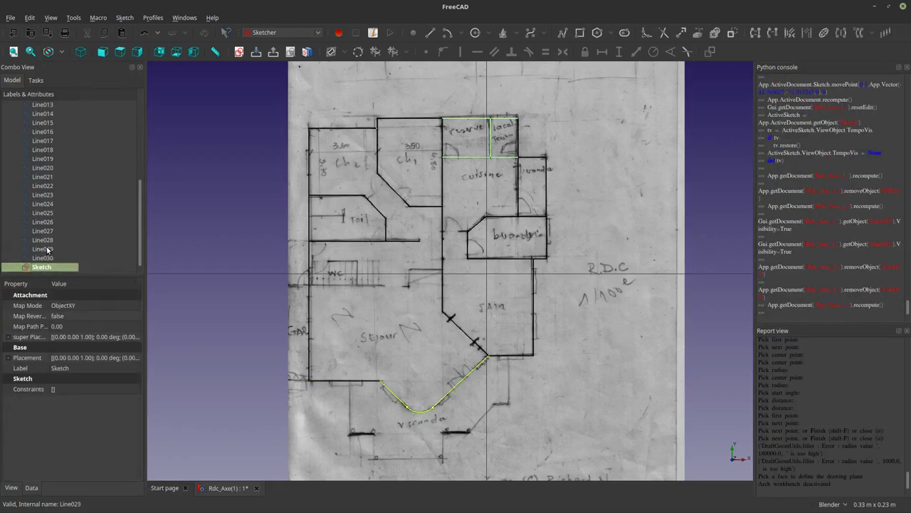
{"action": "scroll", "coordinate": [47, 249], "scroll_direction": "up", "scroll_amount": 6}
Select the trace lines and switch to the Arch workbench.
{"action": "left_click", "coordinate": [43, 153], "text": "shift"}
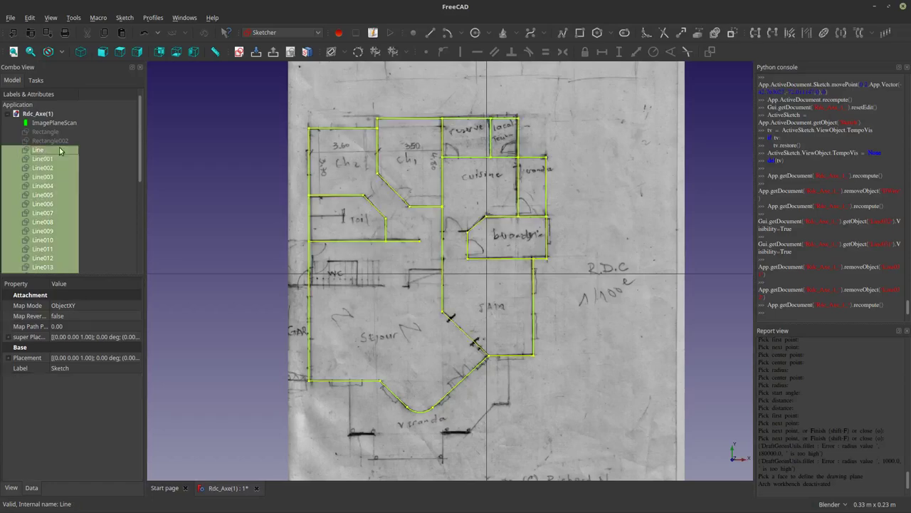
{"action": "left_click", "coordinate": [272, 32]}
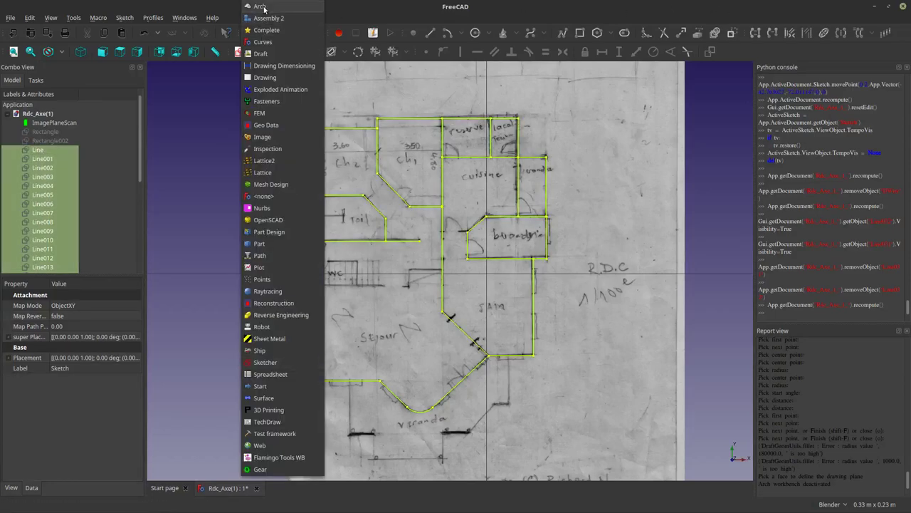
{"action": "left_click", "coordinate": [260, 6]}
Try Draft Upgrade on the lines twice, the second time including the Sketch.
{"action": "left_click", "coordinate": [559, 57]}
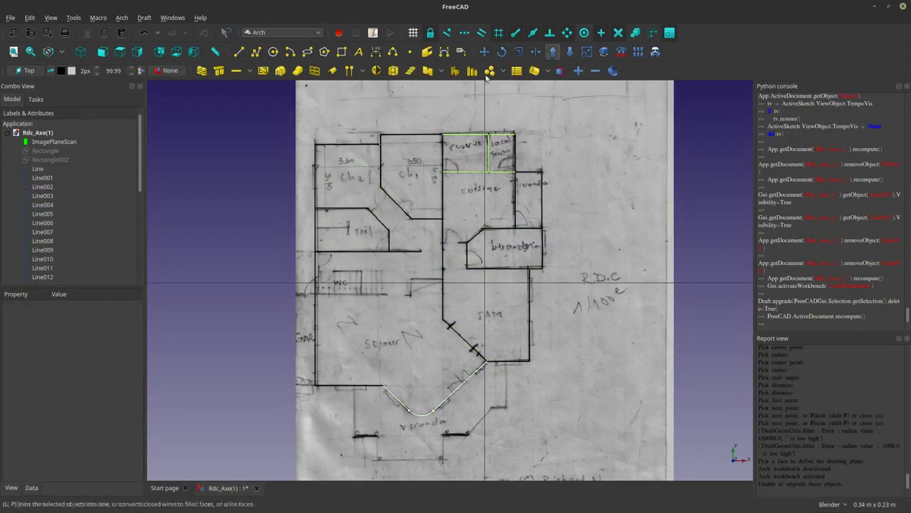
{"action": "left_click", "coordinate": [37, 277]}
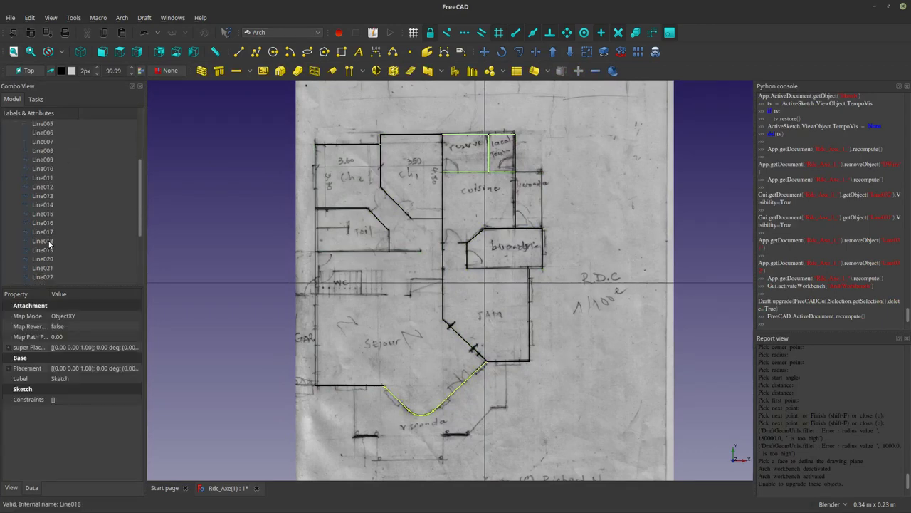
{"action": "scroll", "coordinate": [43, 178], "scroll_direction": "up", "scroll_amount": 5}
{"action": "left_click", "coordinate": [37, 133], "text": "shift"}
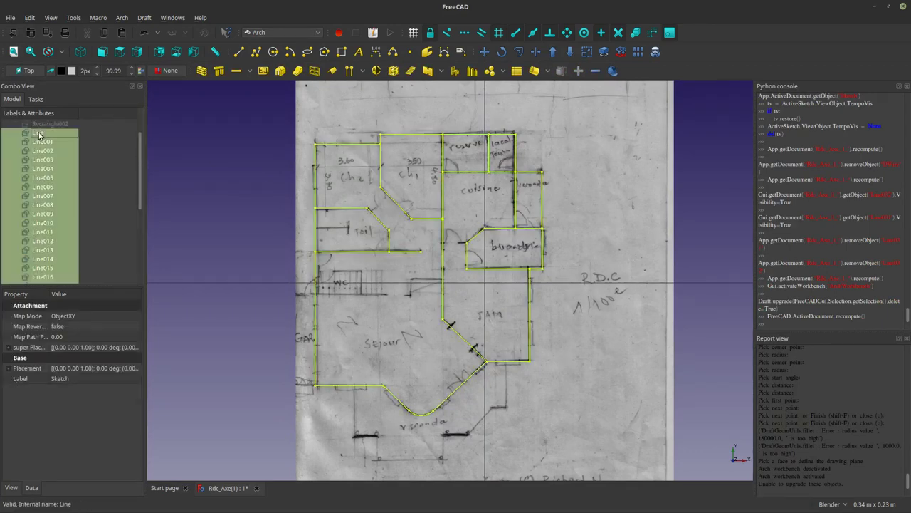
{"action": "left_click", "coordinate": [553, 54]}
{"action": "scroll", "coordinate": [22, 279], "scroll_direction": "down", "scroll_amount": 3}
{"action": "scroll", "coordinate": [21, 279], "scroll_direction": "down", "scroll_amount": 2}
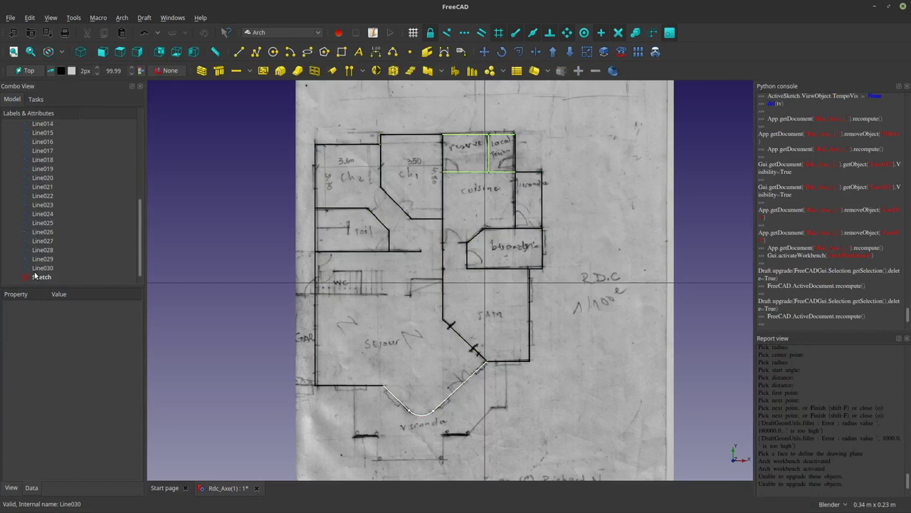
Select all Line objects with the Sketch and combine them using Arch Add component.
{"action": "left_click", "coordinate": [36, 269]}
{"action": "left_click", "coordinate": [39, 278]}
{"action": "scroll", "coordinate": [42, 264], "scroll_direction": "up", "scroll_amount": 6}
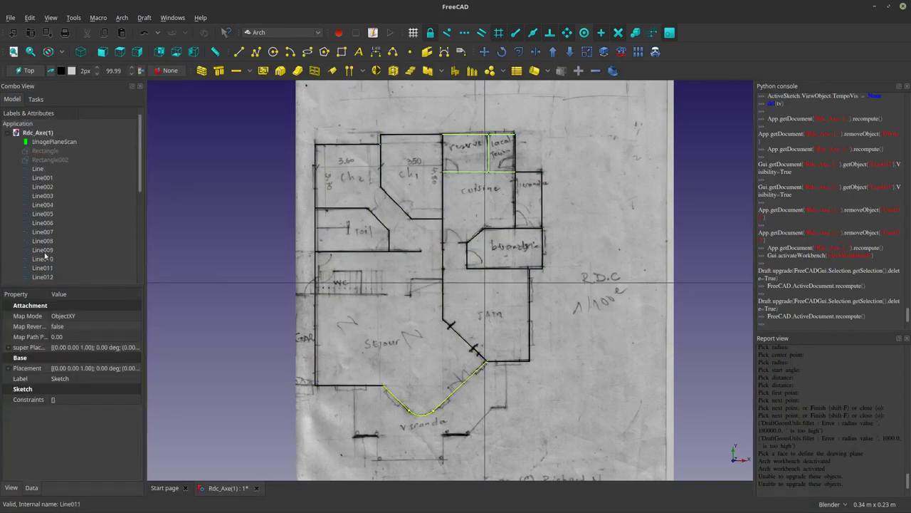
{"action": "left_click", "coordinate": [37, 173], "text": "shift"}
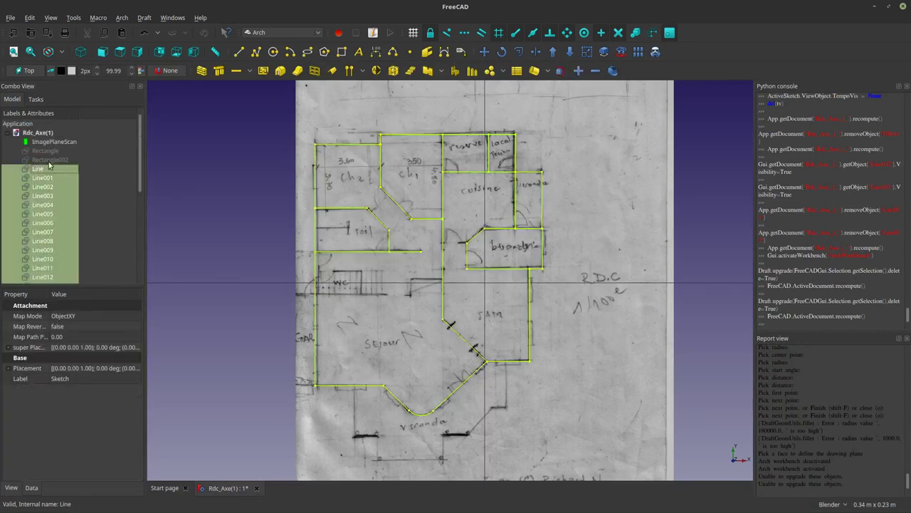
{"action": "left_click", "coordinate": [579, 70]}
{"action": "scroll", "coordinate": [51, 217], "scroll_direction": "down", "scroll_amount": 6}
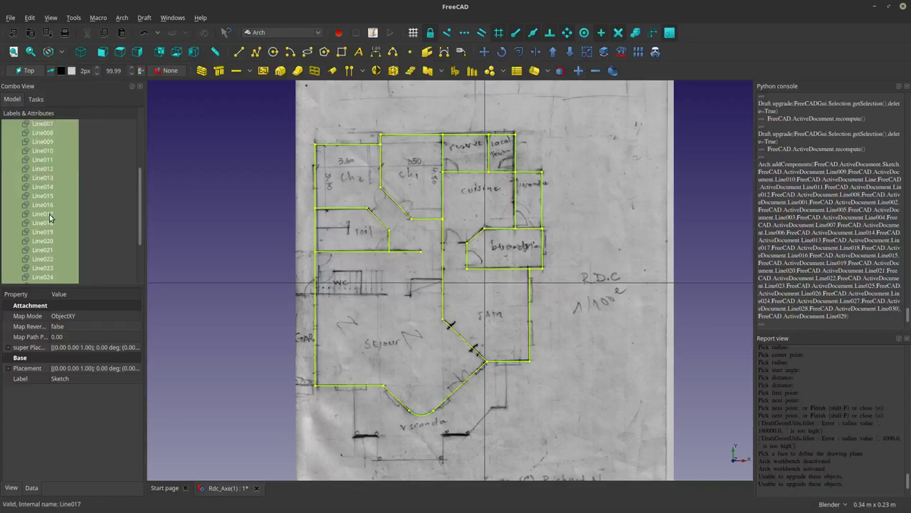
{"action": "left_click", "coordinate": [122, 18]}
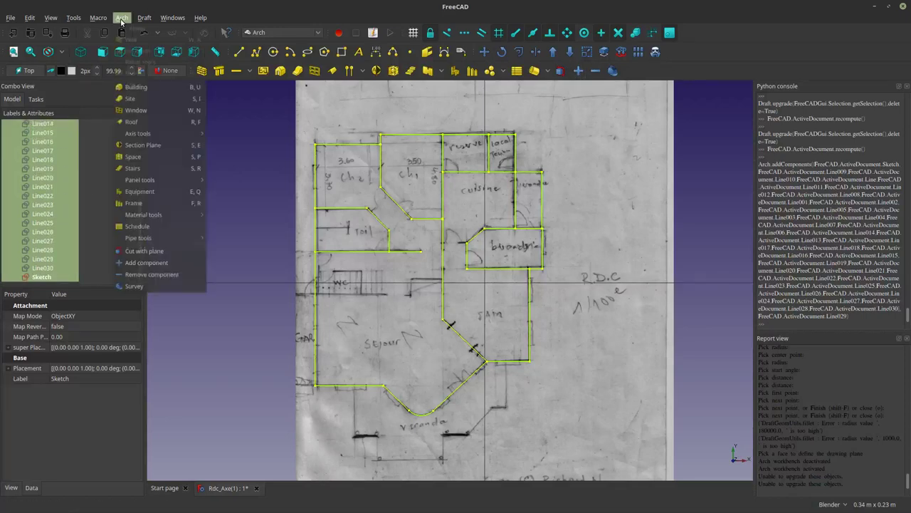
{"action": "left_click", "coordinate": [269, 37]}
{"action": "left_click", "coordinate": [268, 38]}
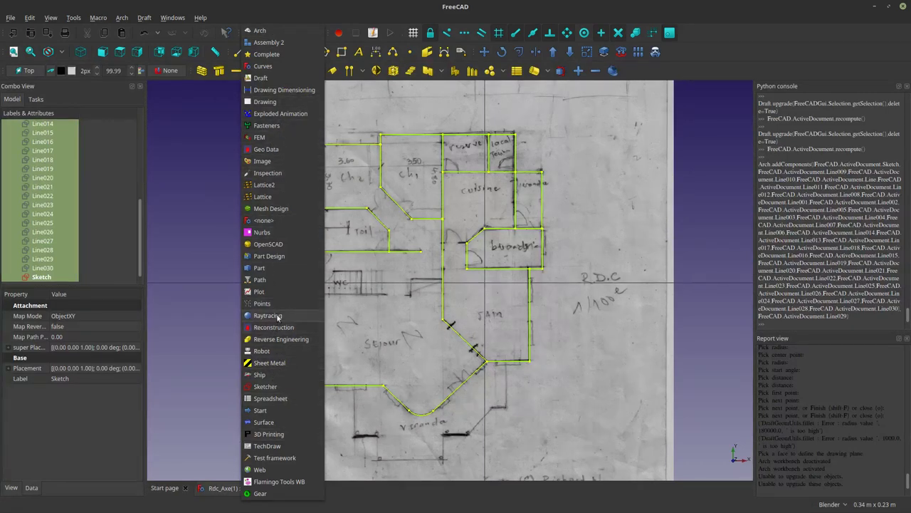
In the Part workbench, make a Compound of the Sketch and lines, then return to Arch.
{"action": "left_click", "coordinate": [283, 268]}
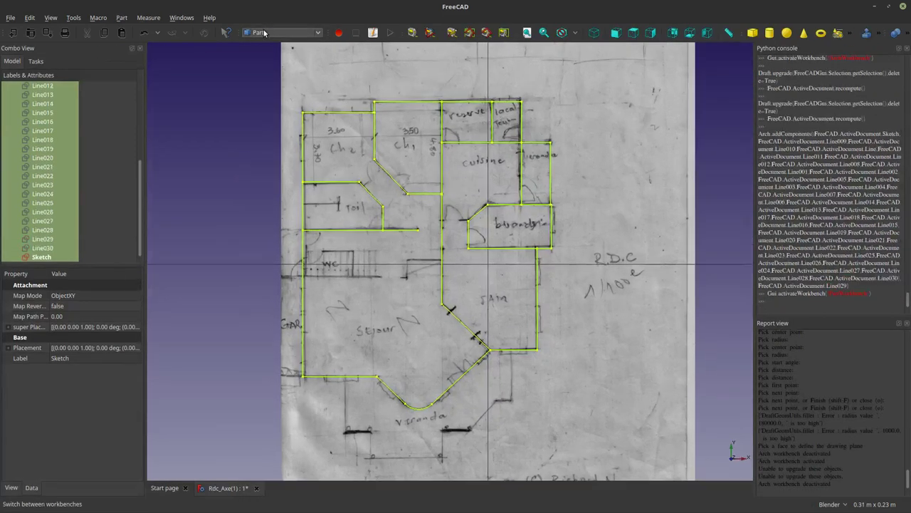
{"action": "left_click", "coordinate": [270, 31]}
{"action": "left_click", "coordinate": [156, 11]}
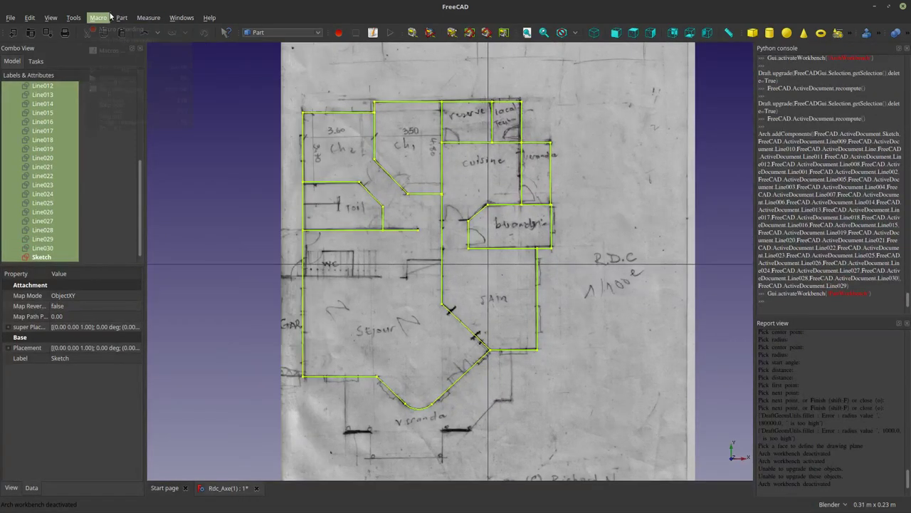
{"action": "left_click", "coordinate": [122, 17]}
{"action": "mouse_move", "coordinate": [140, 214]}
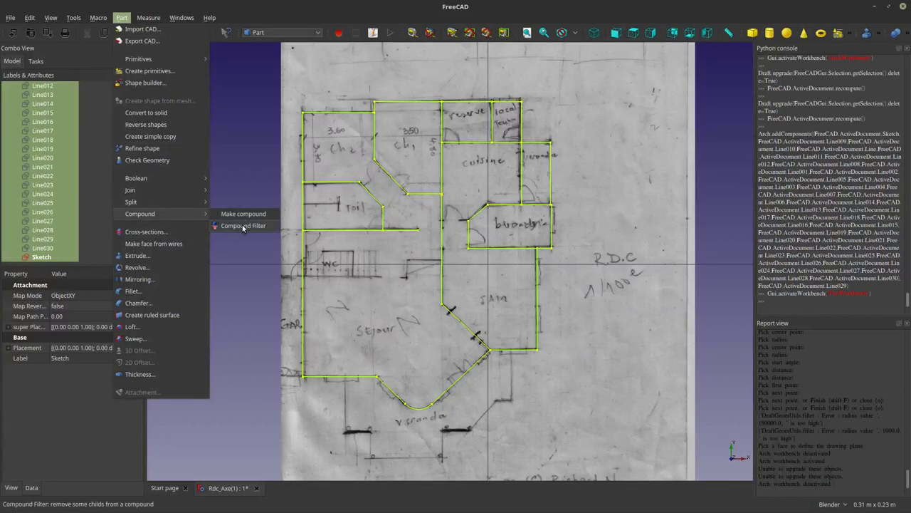
{"action": "left_click", "coordinate": [227, 214]}
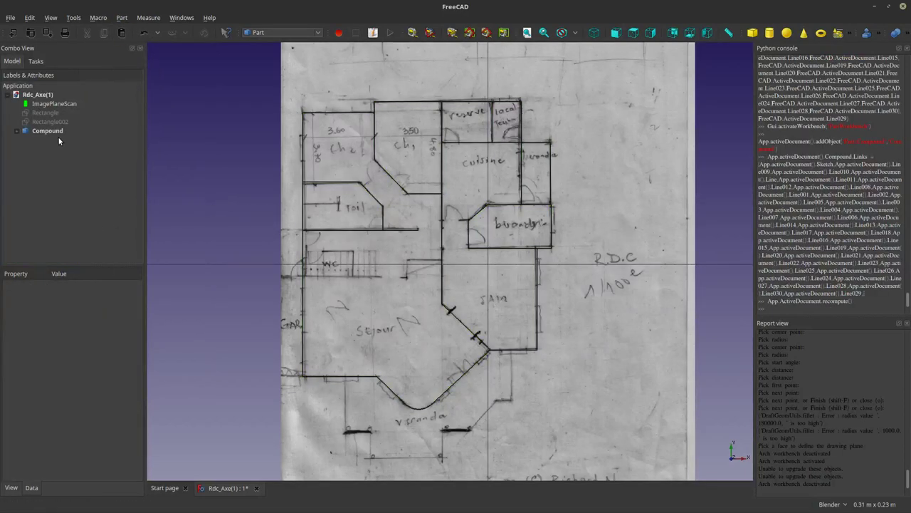
{"action": "left_click", "coordinate": [54, 133]}
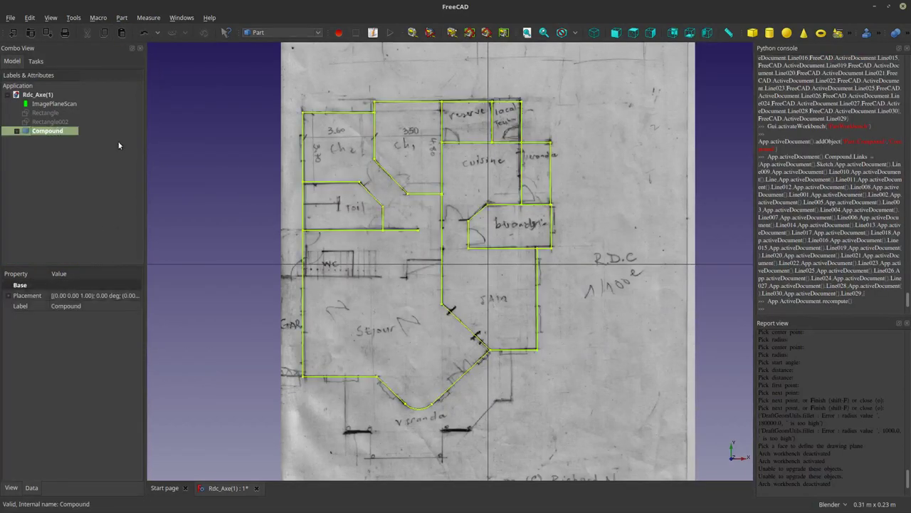
{"action": "left_click", "coordinate": [260, 33]}
{"action": "left_click", "coordinate": [260, 15]}
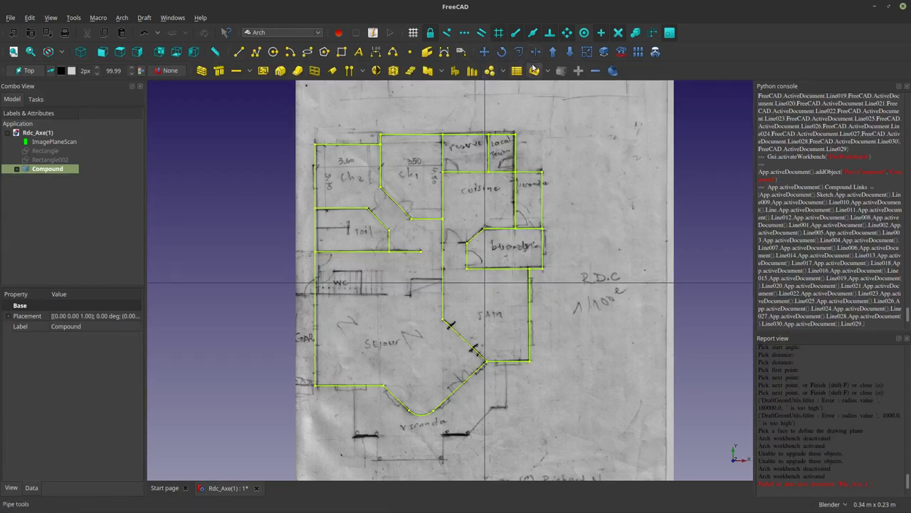
Scale the Compound from the plan's lower-left corner with factor 1000 for X, Y and Z.
{"action": "left_click", "coordinate": [587, 52]}
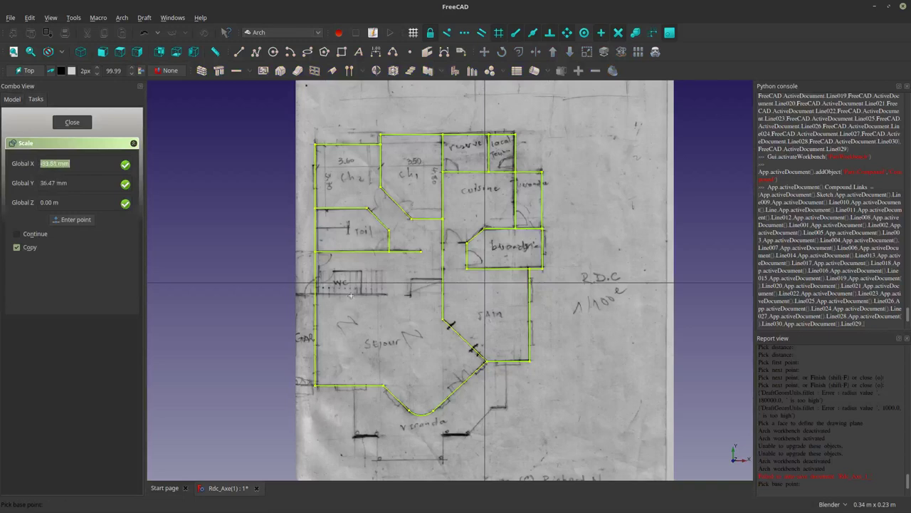
{"action": "left_click", "coordinate": [315, 384]}
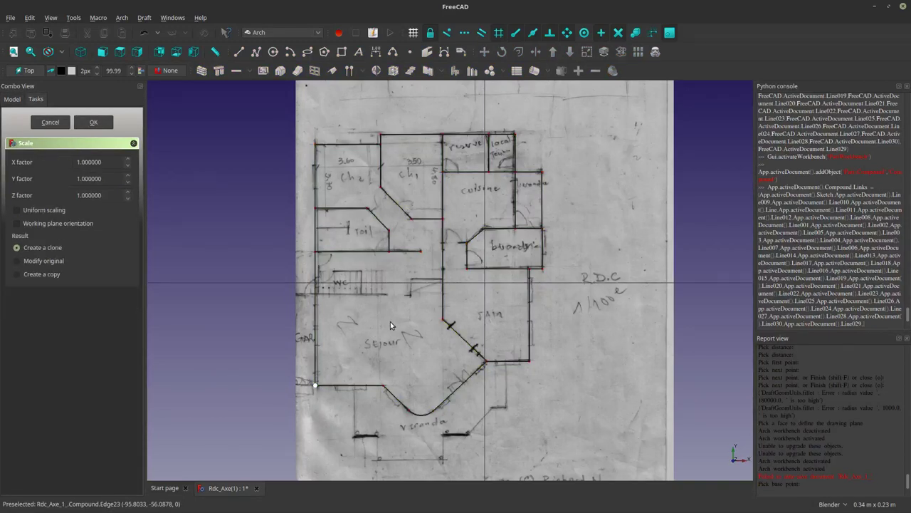
{"action": "left_click", "coordinate": [109, 162]}
{"action": "type", "text": "100"}
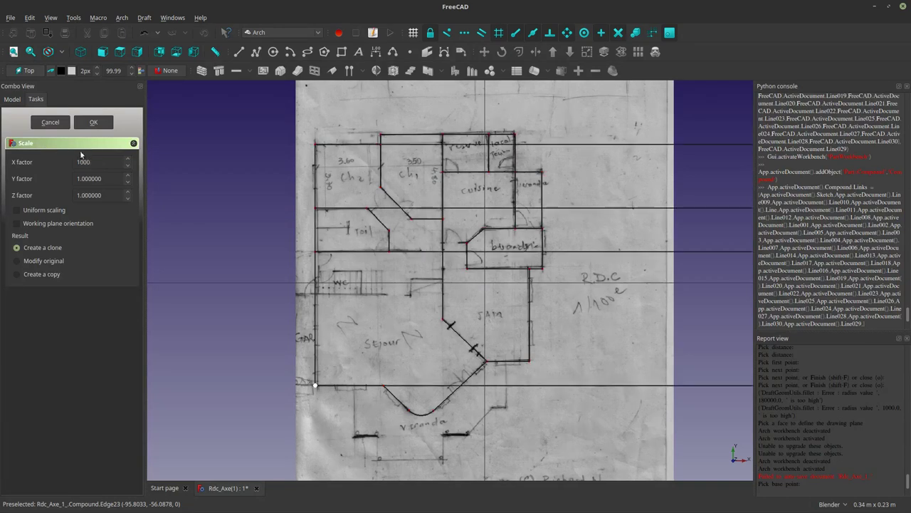
{"action": "key", "text": "Tab"}
{"action": "type", "text": "10"}
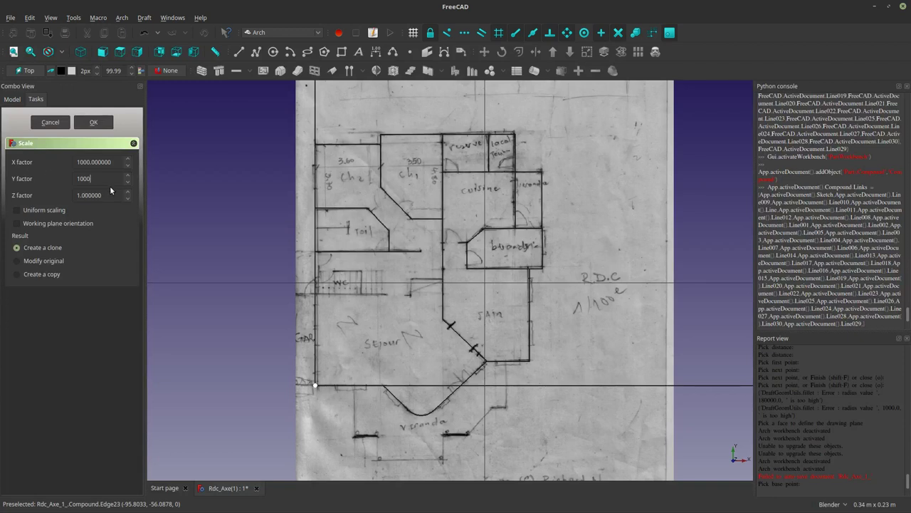
{"action": "key", "text": "Tab"}
{"action": "type", "text": "1"}
Apply the 1000× scale and select the new Scale object.
{"action": "left_click", "coordinate": [99, 123]}
{"action": "scroll", "coordinate": [210, 259], "scroll_direction": "down", "scroll_amount": 3}
{"action": "scroll", "coordinate": [210, 258], "scroll_direction": "down", "scroll_amount": 2}
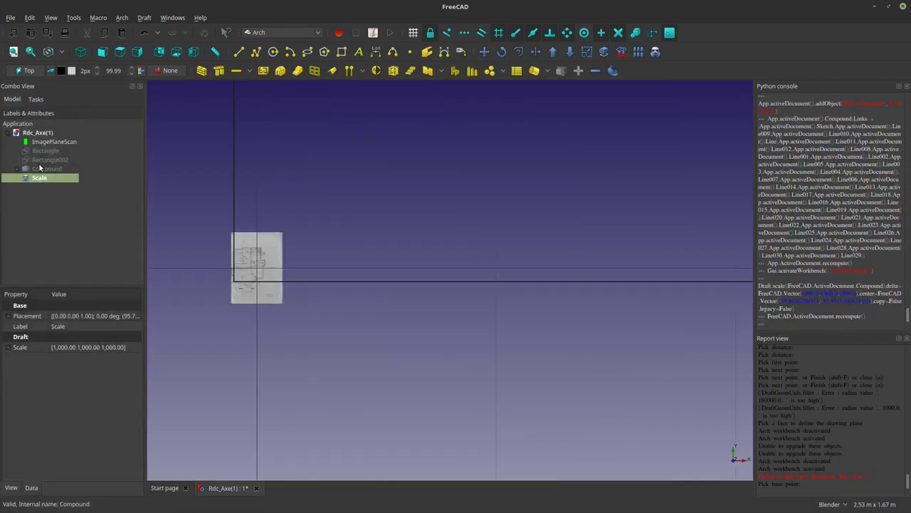
{"action": "left_click", "coordinate": [39, 177]}
Zoom in on the scaled plan and select its top wall edge.
{"action": "scroll", "coordinate": [292, 244], "scroll_direction": "up", "scroll_amount": 5}
{"action": "scroll", "coordinate": [306, 273], "scroll_direction": "down", "scroll_amount": 4}
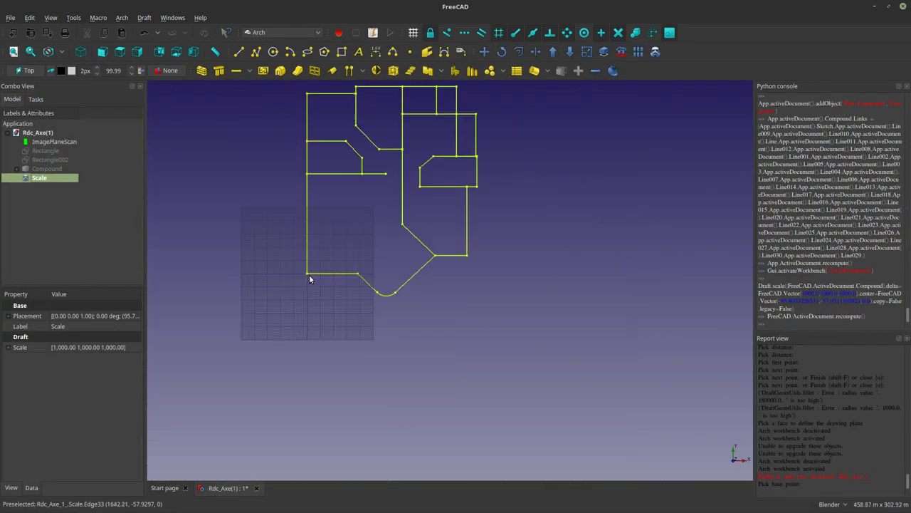
{"action": "scroll", "coordinate": [373, 204], "scroll_direction": "down", "scroll_amount": 3}
{"action": "scroll", "coordinate": [381, 225], "scroll_direction": "up", "scroll_amount": 5}
{"action": "scroll", "coordinate": [376, 276], "scroll_direction": "down", "scroll_amount": 5}
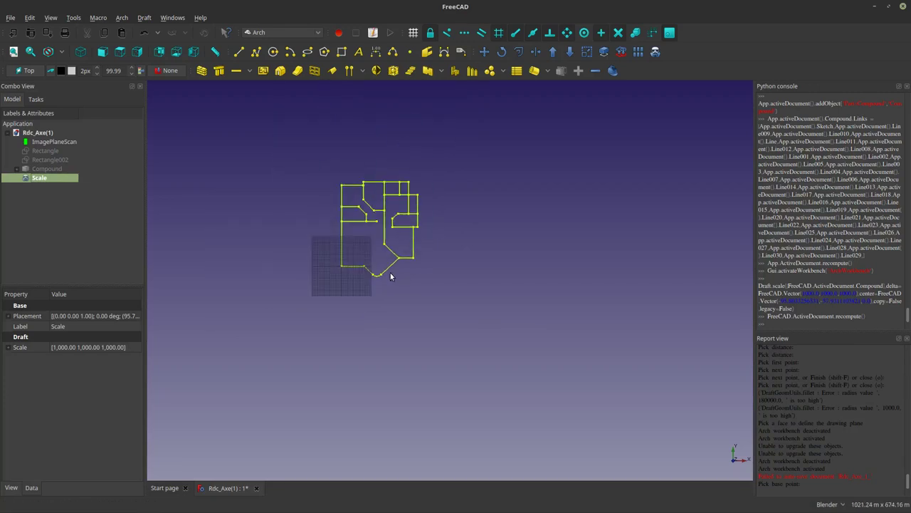
{"action": "left_click", "coordinate": [437, 194]}
{"action": "scroll", "coordinate": [362, 163], "scroll_direction": "up", "scroll_amount": 3}
{"action": "scroll", "coordinate": [368, 247], "scroll_direction": "up", "scroll_amount": 2}
{"action": "scroll", "coordinate": [379, 260], "scroll_direction": "down", "scroll_amount": 1}
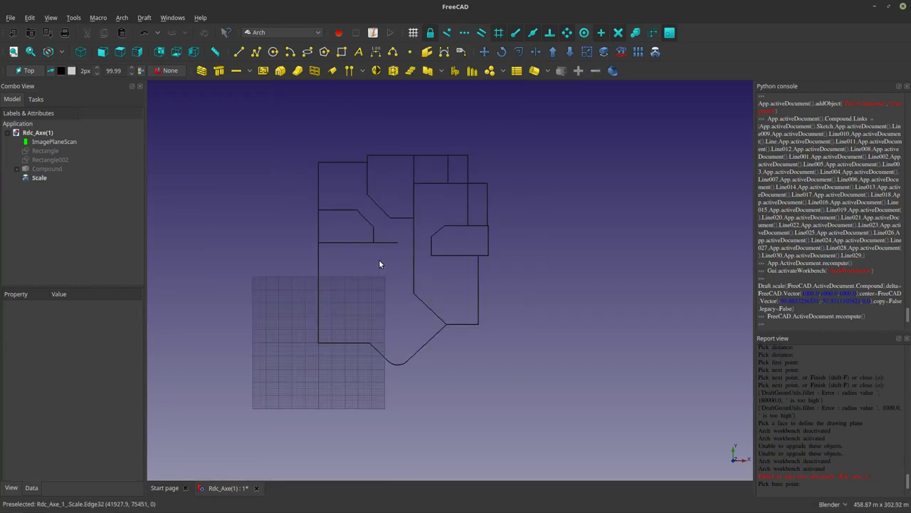
{"action": "scroll", "coordinate": [374, 168], "scroll_direction": "up", "scroll_amount": 2}
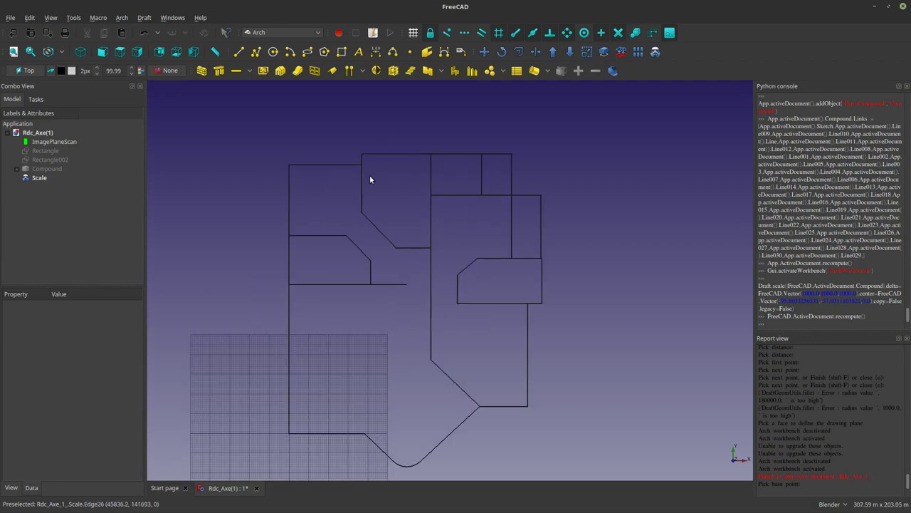
{"action": "scroll", "coordinate": [381, 200], "scroll_direction": "down", "scroll_amount": 2}
{"action": "scroll", "coordinate": [363, 213], "scroll_direction": "up", "scroll_amount": 3}
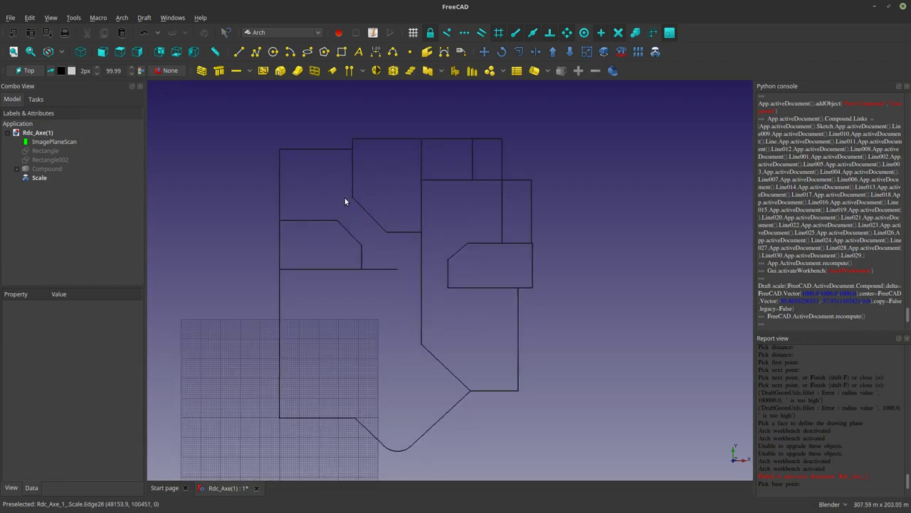
{"action": "scroll", "coordinate": [292, 136], "scroll_direction": "up", "scroll_amount": 2}
{"action": "scroll", "coordinate": [295, 142], "scroll_direction": "up", "scroll_amount": 2}
{"action": "left_click", "coordinate": [305, 167]}
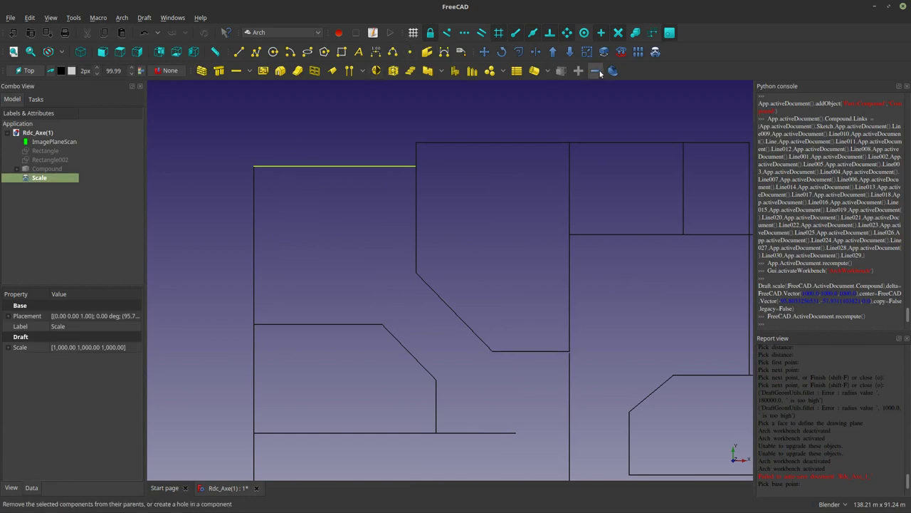
{"action": "left_click", "coordinate": [375, 52]}
{"action": "left_click", "coordinate": [254, 166]}
{"action": "left_click", "coordinate": [415, 166]}
{"action": "left_click", "coordinate": [285, 135]}
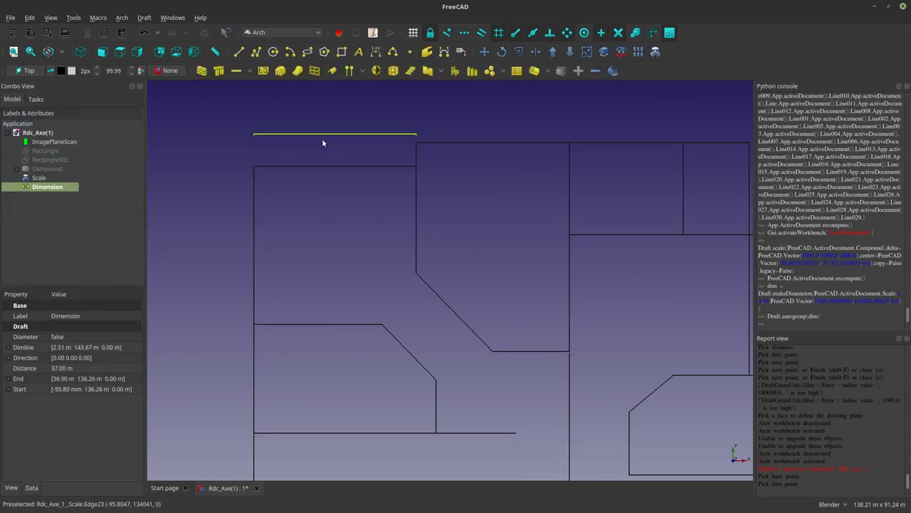
{"action": "scroll", "coordinate": [329, 136], "scroll_direction": "up", "scroll_amount": 4}
{"action": "scroll", "coordinate": [332, 131], "scroll_direction": "up", "scroll_amount": 5}
{"action": "scroll", "coordinate": [328, 136], "scroll_direction": "up", "scroll_amount": 5}
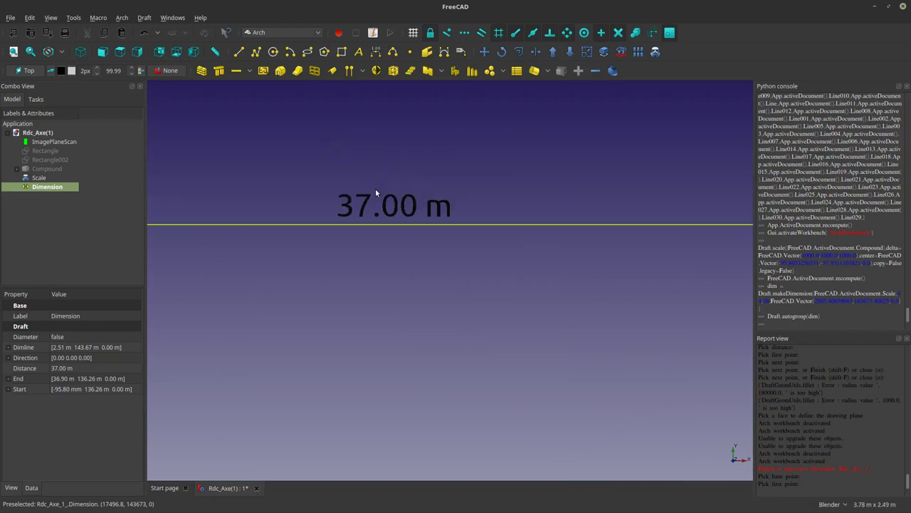
{"action": "scroll", "coordinate": [385, 236], "scroll_direction": "down", "scroll_amount": 10}
{"action": "left_click", "coordinate": [396, 239]}
{"action": "left_click", "coordinate": [400, 232]}
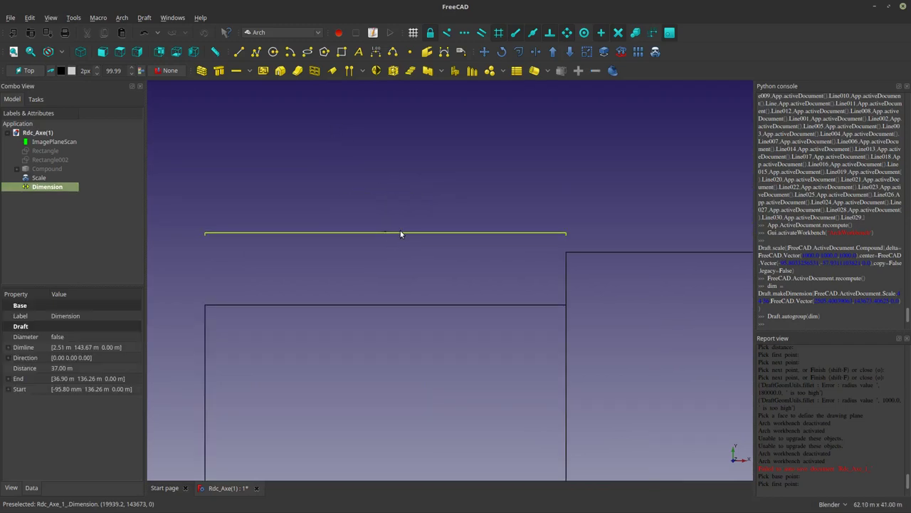
{"action": "key", "text": "Delete"}
{"action": "scroll", "coordinate": [381, 235], "scroll_direction": "down", "scroll_amount": 6}
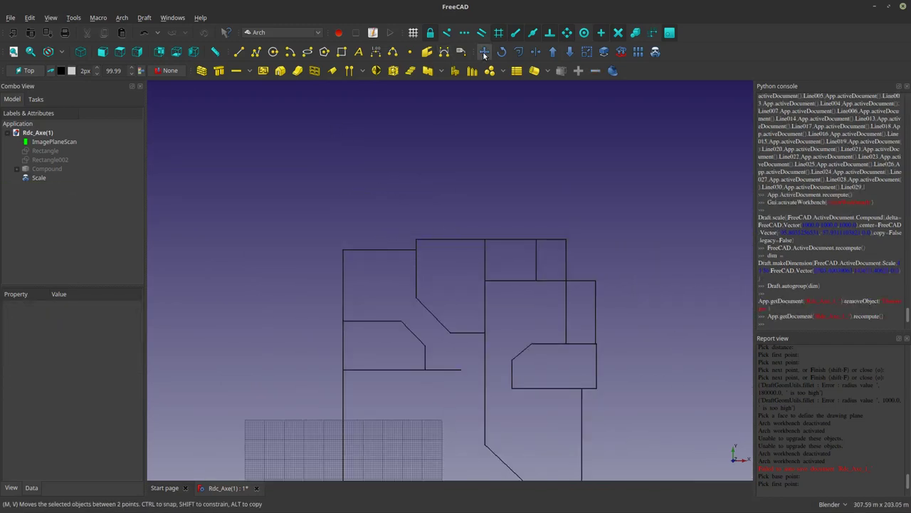
{"action": "left_click", "coordinate": [376, 52]}
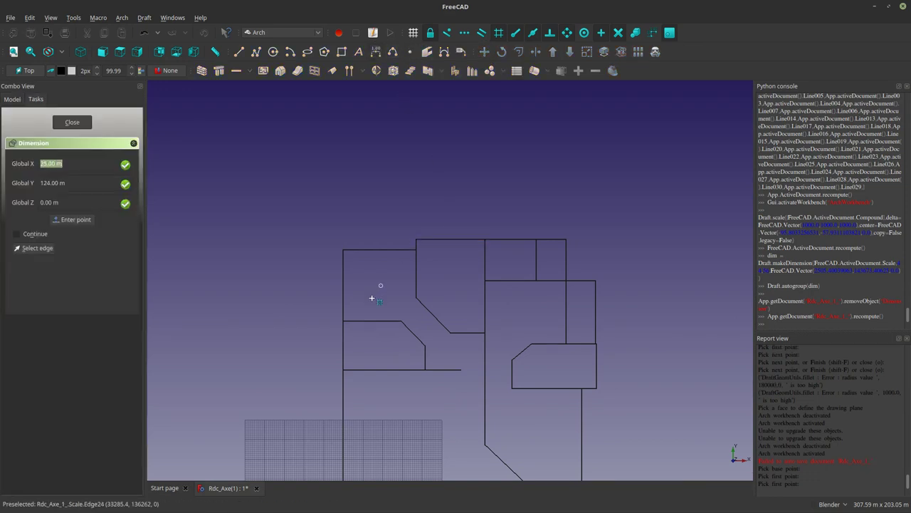
{"action": "left_click", "coordinate": [345, 249]}
{"action": "left_click", "coordinate": [345, 320]}
{"action": "left_click", "coordinate": [323, 304]}
{"action": "scroll", "coordinate": [320, 285], "scroll_direction": "up", "scroll_amount": 3}
{"action": "scroll", "coordinate": [313, 249], "scroll_direction": "up", "scroll_amount": 3}
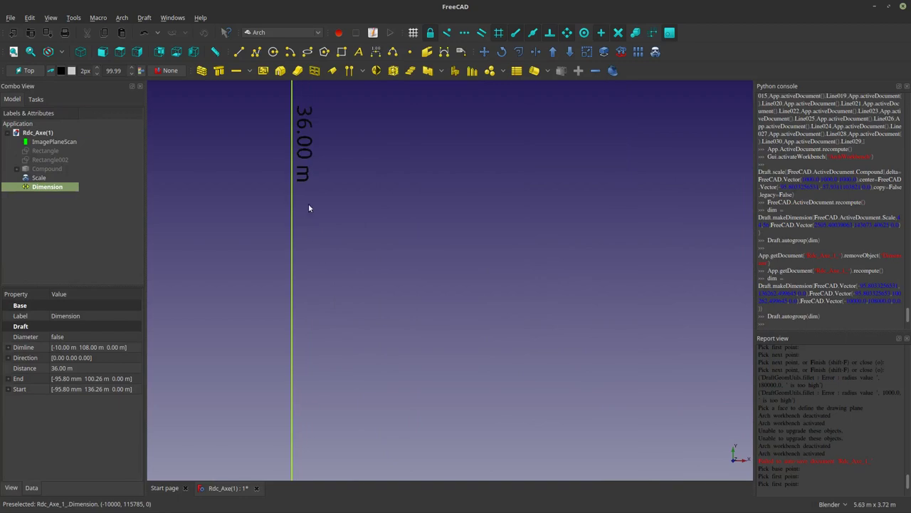
{"action": "scroll", "coordinate": [306, 194], "scroll_direction": "down", "scroll_amount": 5}
{"action": "key", "text": "Delete"}
{"action": "scroll", "coordinate": [329, 223], "scroll_direction": "down", "scroll_amount": 5}
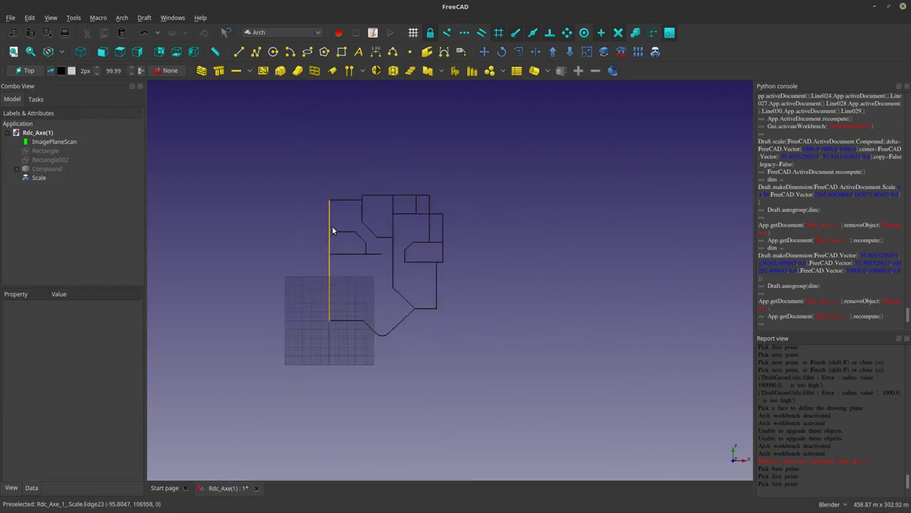
{"action": "scroll", "coordinate": [316, 278], "scroll_direction": "up", "scroll_amount": 5}
{"action": "scroll", "coordinate": [385, 329], "scroll_direction": "up", "scroll_amount": 3}
{"action": "scroll", "coordinate": [348, 314], "scroll_direction": "up", "scroll_amount": 5}
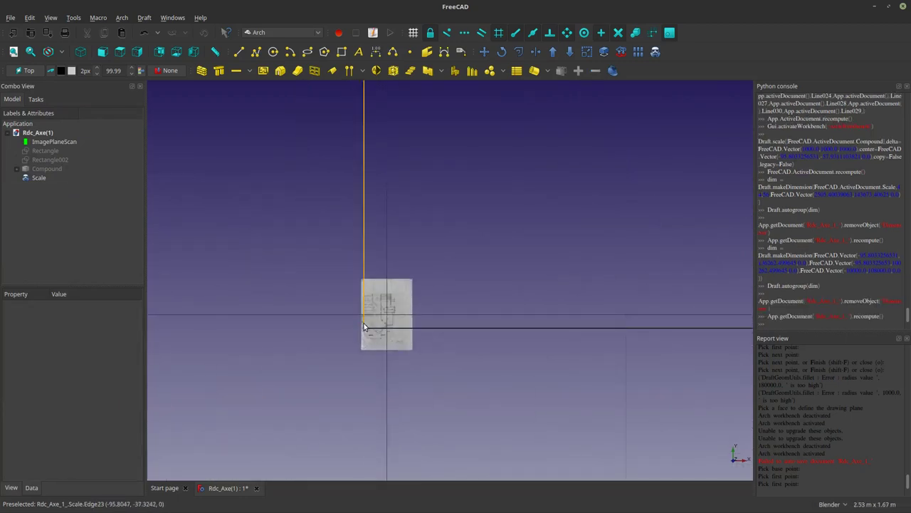
{"action": "scroll", "coordinate": [370, 302], "scroll_direction": "up", "scroll_amount": 5}
{"action": "scroll", "coordinate": [333, 196], "scroll_direction": "up", "scroll_amount": 3}
{"action": "scroll", "coordinate": [339, 214], "scroll_direction": "up", "scroll_amount": 2}
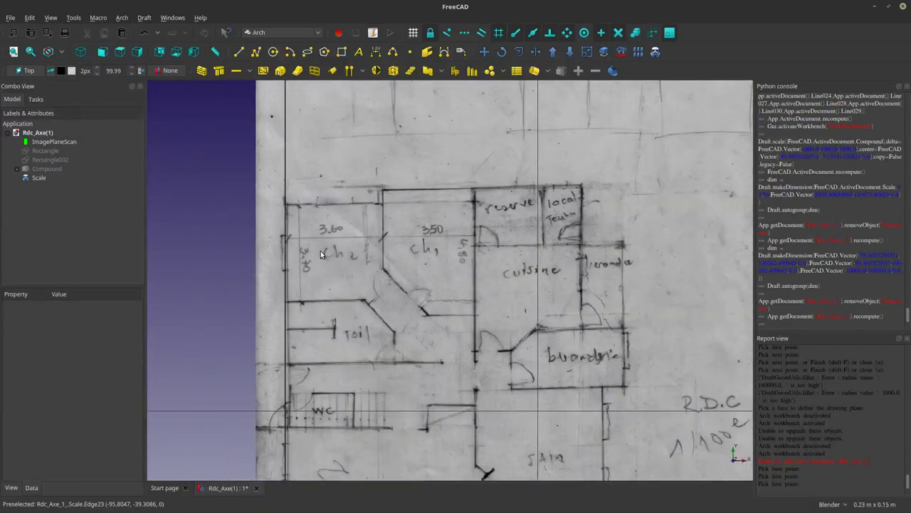
{"action": "scroll", "coordinate": [320, 251], "scroll_direction": "down", "scroll_amount": 5}
{"action": "scroll", "coordinate": [353, 241], "scroll_direction": "up", "scroll_amount": 3}
{"action": "scroll", "coordinate": [366, 264], "scroll_direction": "up", "scroll_amount": 4}
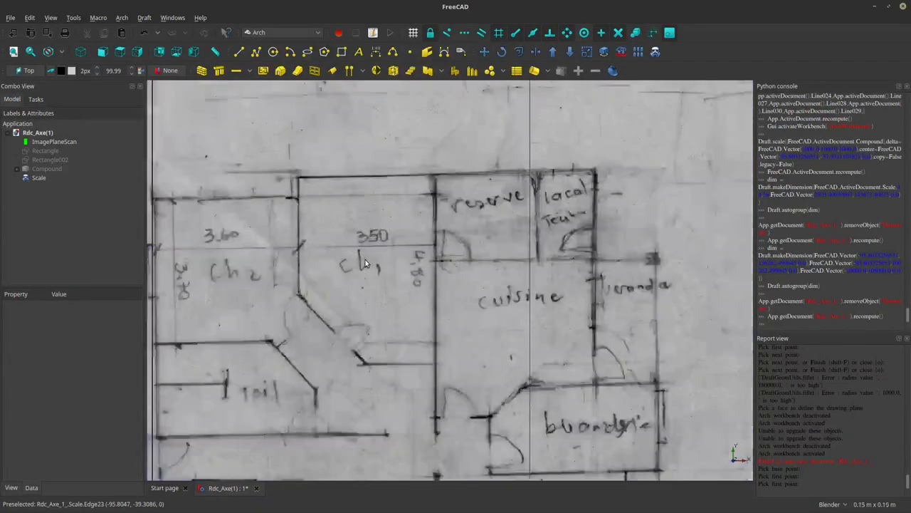
{"action": "scroll", "coordinate": [364, 256], "scroll_direction": "down", "scroll_amount": 3}
{"action": "scroll", "coordinate": [364, 245], "scroll_direction": "down", "scroll_amount": 5}
{"action": "scroll", "coordinate": [368, 239], "scroll_direction": "up", "scroll_amount": 6}
{"action": "scroll", "coordinate": [370, 237], "scroll_direction": "down", "scroll_amount": 4}
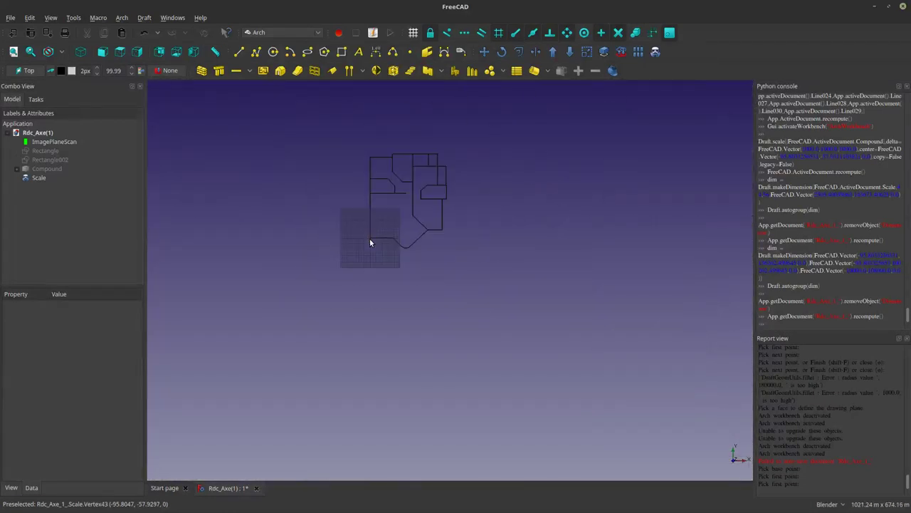
{"action": "scroll", "coordinate": [422, 148], "scroll_direction": "up", "scroll_amount": 5}
{"action": "left_click", "coordinate": [347, 174]}
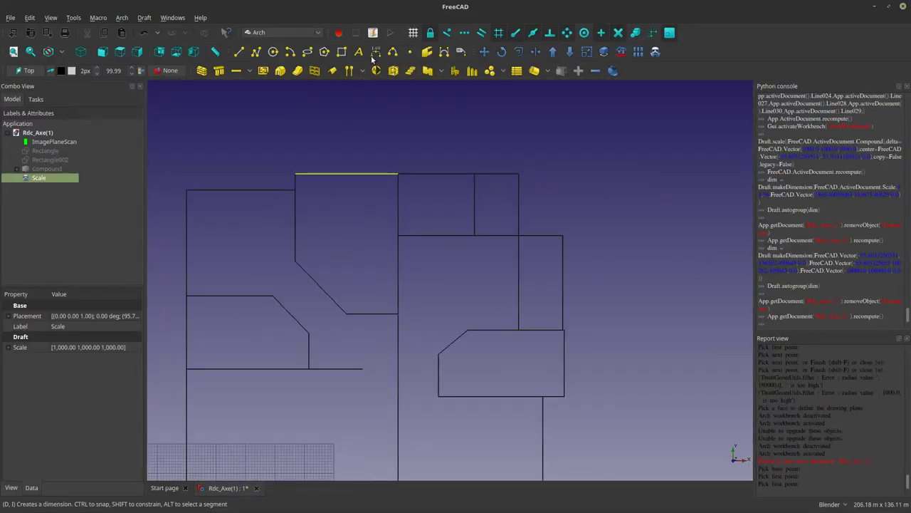
{"action": "left_click", "coordinate": [375, 52]}
{"action": "left_click", "coordinate": [350, 160]}
{"action": "scroll", "coordinate": [351, 162], "scroll_direction": "up", "scroll_amount": 5}
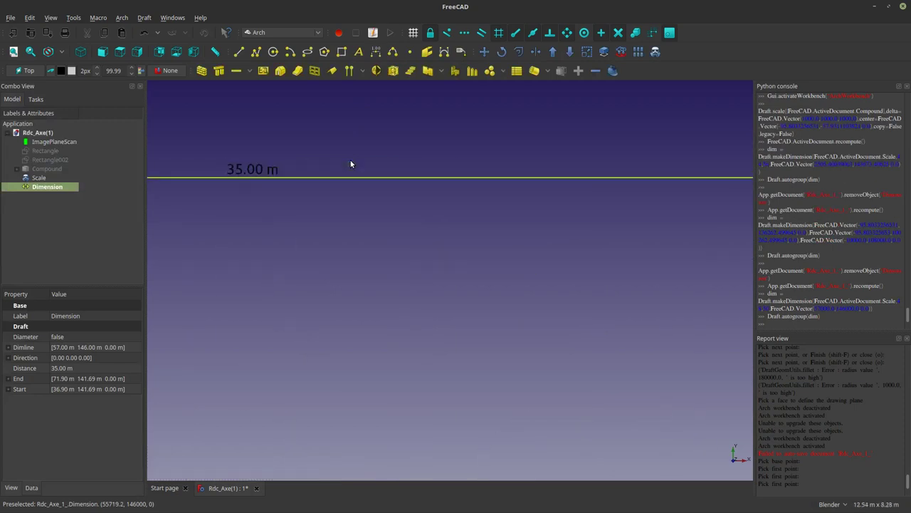
{"action": "scroll", "coordinate": [286, 186], "scroll_direction": "down", "scroll_amount": 2}
{"action": "scroll", "coordinate": [317, 199], "scroll_direction": "down", "scroll_amount": 2}
{"action": "scroll", "coordinate": [316, 190], "scroll_direction": "down", "scroll_amount": 2}
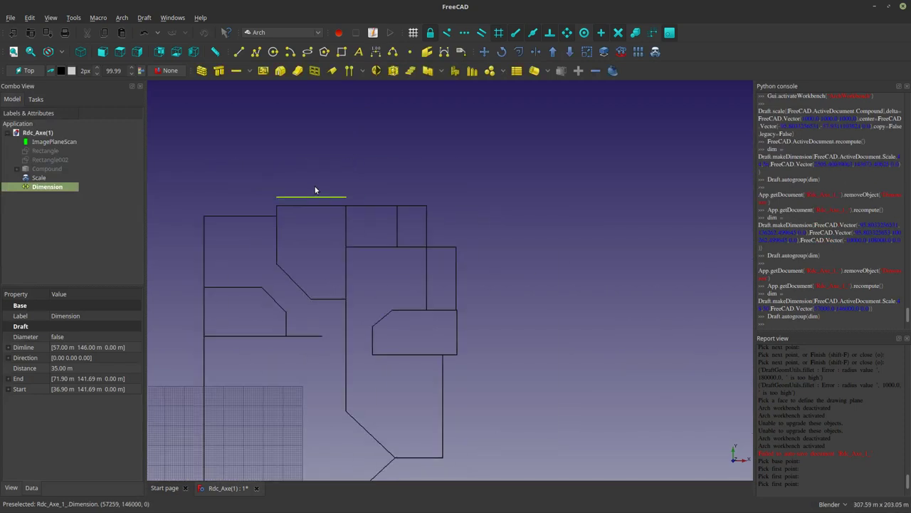
{"action": "left_click", "coordinate": [319, 203]}
{"action": "left_click", "coordinate": [321, 197]}
{"action": "key", "text": "Delete"}
{"action": "scroll", "coordinate": [322, 218], "scroll_direction": "down", "scroll_amount": 3}
{"action": "scroll", "coordinate": [283, 263], "scroll_direction": "up", "scroll_amount": 2}
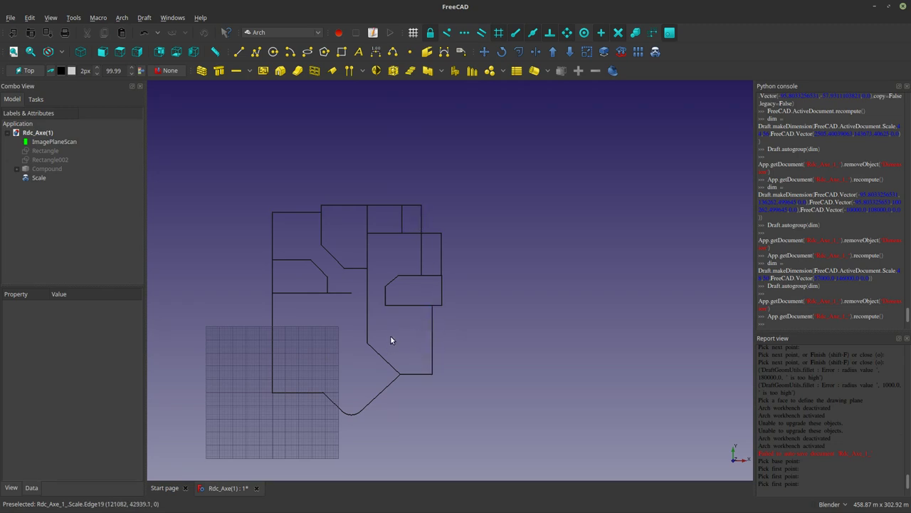
{"action": "scroll", "coordinate": [390, 340], "scroll_direction": "down", "scroll_amount": 4}
{"action": "scroll", "coordinate": [375, 332], "scroll_direction": "up", "scroll_amount": 4}
{"action": "scroll", "coordinate": [354, 352], "scroll_direction": "up", "scroll_amount": 3}
{"action": "scroll", "coordinate": [365, 464], "scroll_direction": "up", "scroll_amount": 3}
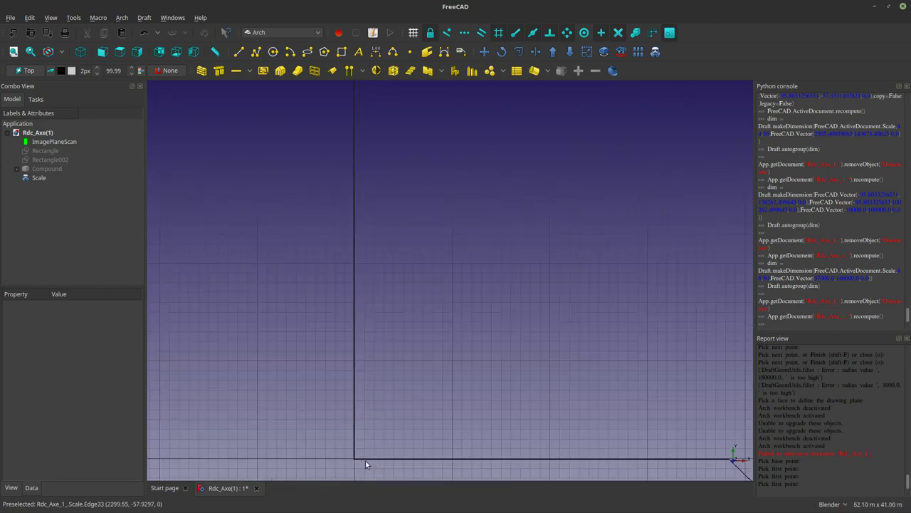
{"action": "scroll", "coordinate": [365, 464], "scroll_direction": "down", "scroll_amount": 2}
{"action": "scroll", "coordinate": [352, 434], "scroll_direction": "down", "scroll_amount": 4}
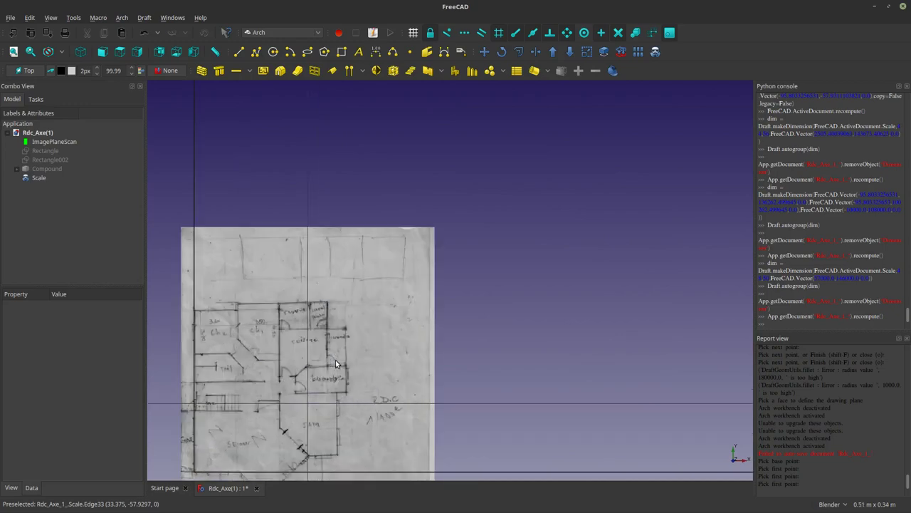
{"action": "scroll", "coordinate": [336, 362], "scroll_direction": "up", "scroll_amount": 2}
{"action": "scroll", "coordinate": [329, 427], "scroll_direction": "down", "scroll_amount": 2}
{"action": "scroll", "coordinate": [339, 285], "scroll_direction": "up", "scroll_amount": 2}
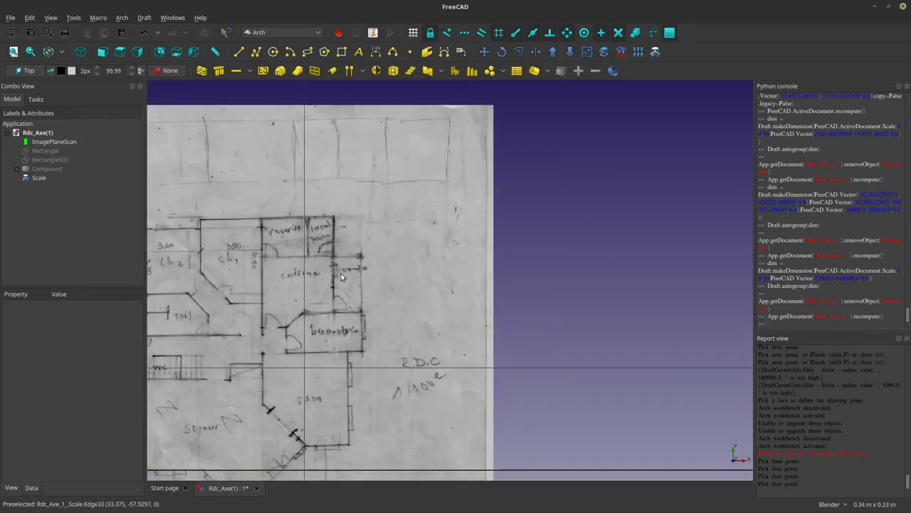
{"action": "scroll", "coordinate": [347, 275], "scroll_direction": "up", "scroll_amount": 2}
{"action": "scroll", "coordinate": [347, 275], "scroll_direction": "down", "scroll_amount": 5}
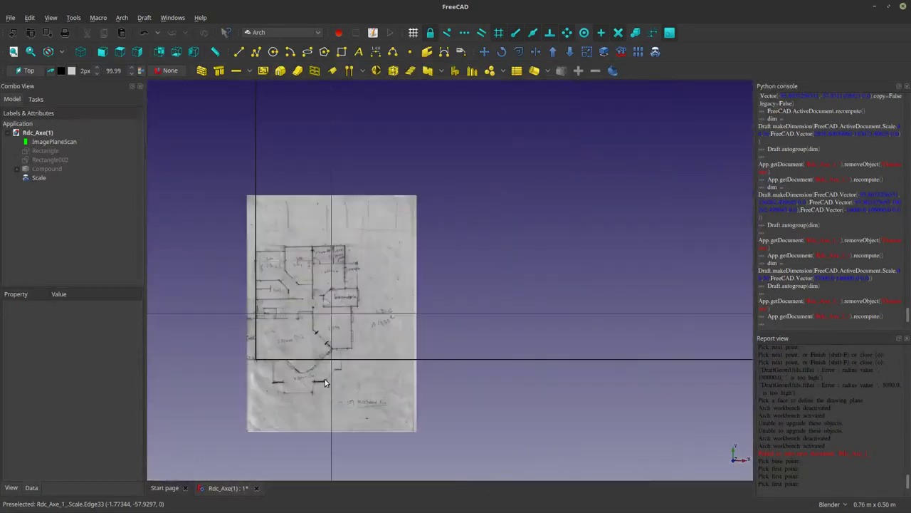
{"action": "scroll", "coordinate": [324, 383], "scroll_direction": "up", "scroll_amount": 2}
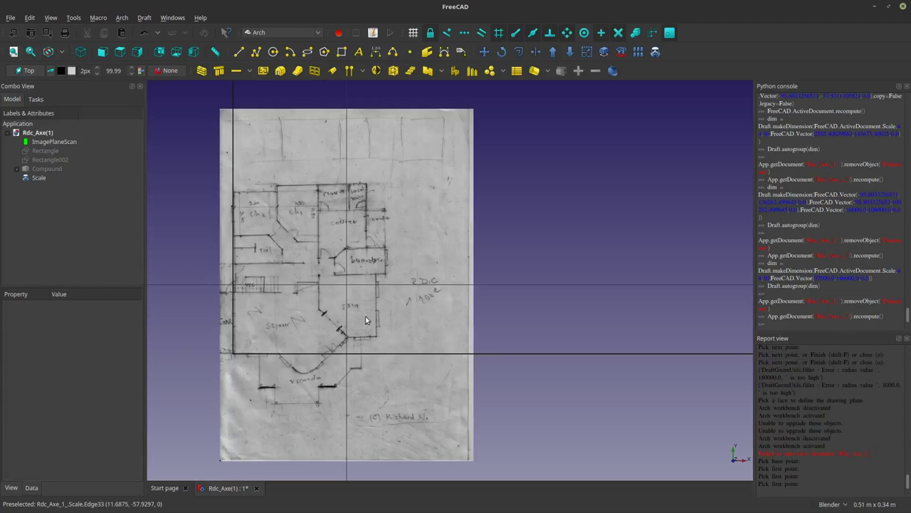
{"action": "scroll", "coordinate": [364, 328], "scroll_direction": "up", "scroll_amount": 3}
{"action": "scroll", "coordinate": [365, 316], "scroll_direction": "down", "scroll_amount": 3}
{"action": "scroll", "coordinate": [368, 284], "scroll_direction": "up", "scroll_amount": 3}
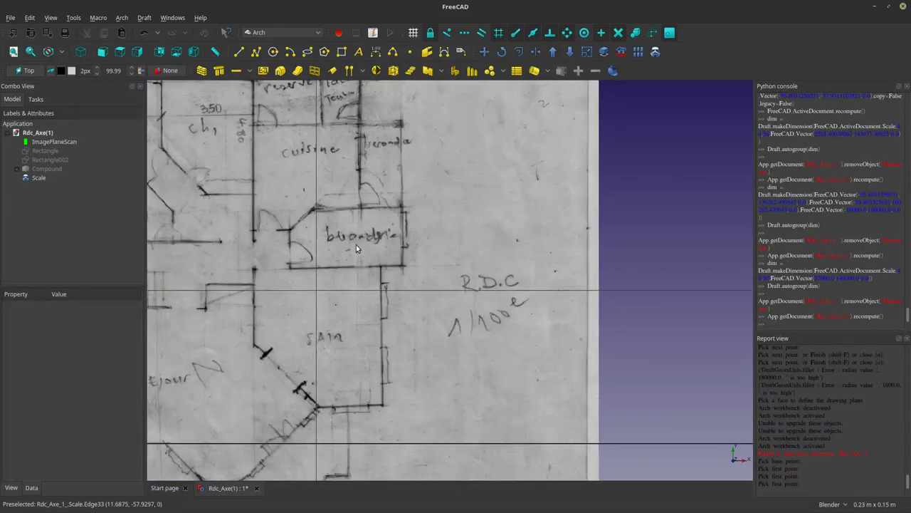
{"action": "scroll", "coordinate": [357, 245], "scroll_direction": "up", "scroll_amount": 2}
{"action": "scroll", "coordinate": [357, 237], "scroll_direction": "down", "scroll_amount": 3}
{"action": "scroll", "coordinate": [353, 235], "scroll_direction": "down", "scroll_amount": 2}
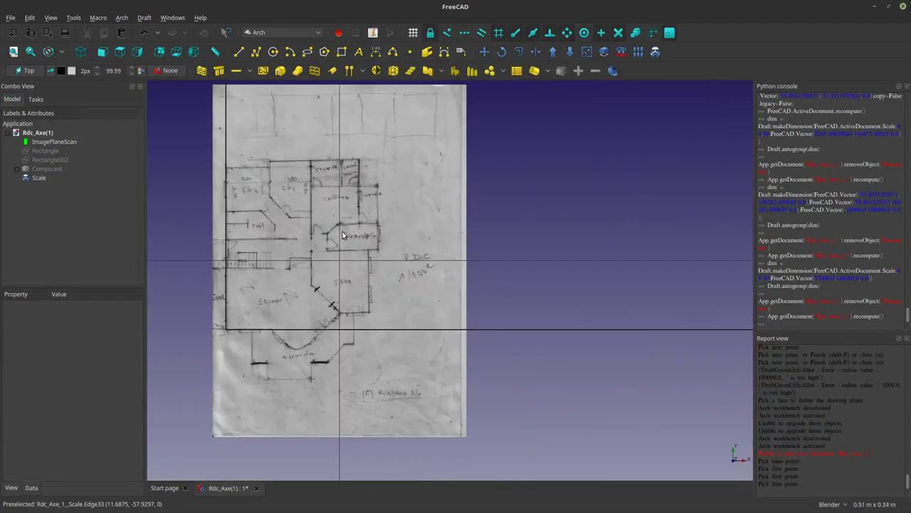
{"action": "scroll", "coordinate": [349, 174], "scroll_direction": "up", "scroll_amount": 3}
{"action": "scroll", "coordinate": [365, 180], "scroll_direction": "down", "scroll_amount": 2}
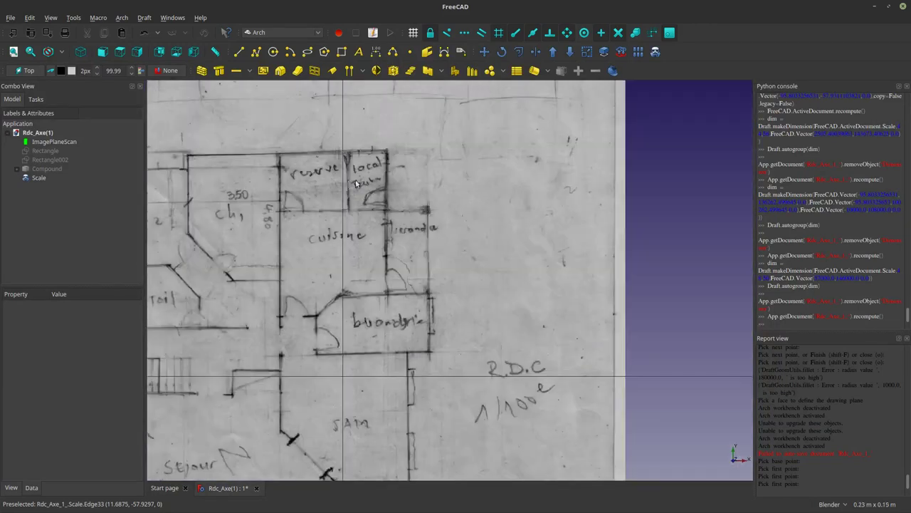
{"action": "scroll", "coordinate": [327, 183], "scroll_direction": "down", "scroll_amount": 1}
{"action": "scroll", "coordinate": [249, 199], "scroll_direction": "down", "scroll_amount": 2}
{"action": "scroll", "coordinate": [242, 194], "scroll_direction": "up", "scroll_amount": 3}
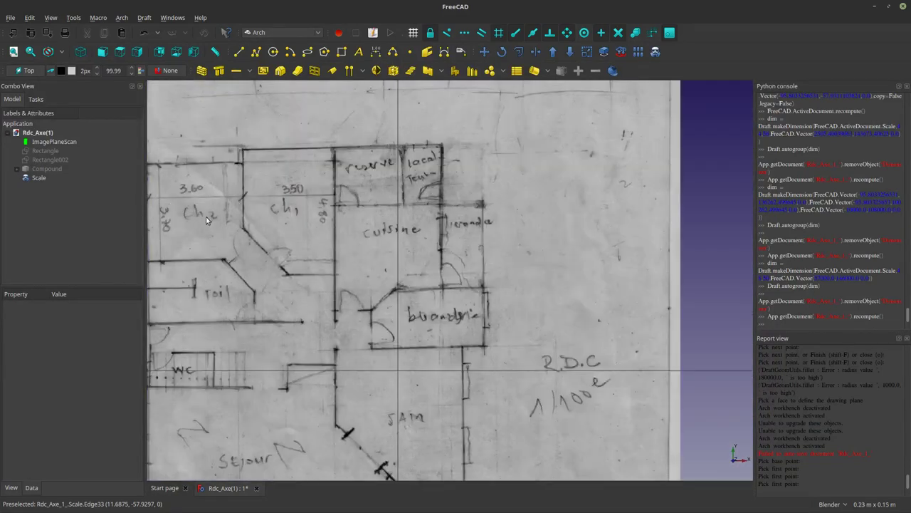
{"action": "scroll", "coordinate": [206, 217], "scroll_direction": "down", "scroll_amount": 3}
{"action": "scroll", "coordinate": [206, 324], "scroll_direction": "up", "scroll_amount": 2}
{"action": "scroll", "coordinate": [339, 242], "scroll_direction": "down", "scroll_amount": 4}
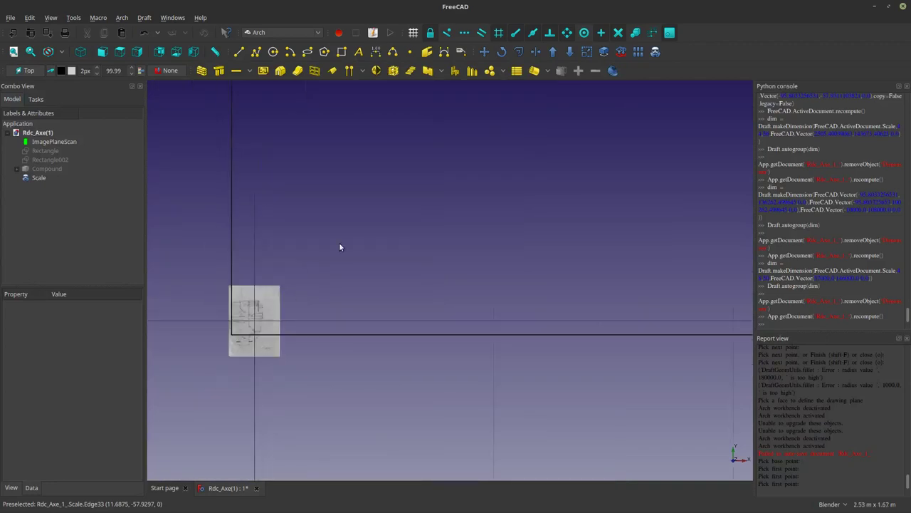
{"action": "scroll", "coordinate": [320, 261], "scroll_direction": "up", "scroll_amount": 5}
{"action": "scroll", "coordinate": [318, 269], "scroll_direction": "down", "scroll_amount": 2}
{"action": "scroll", "coordinate": [390, 199], "scroll_direction": "up", "scroll_amount": 4}
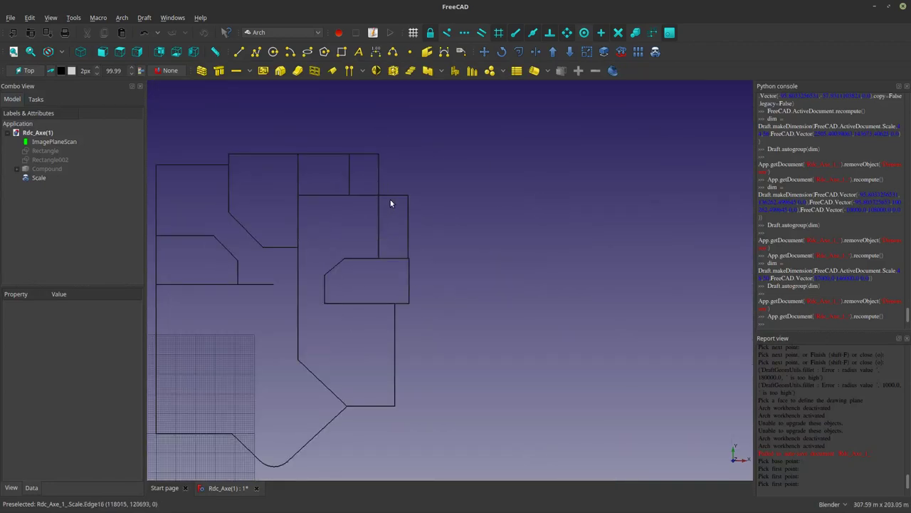
{"action": "left_click", "coordinate": [342, 52]}
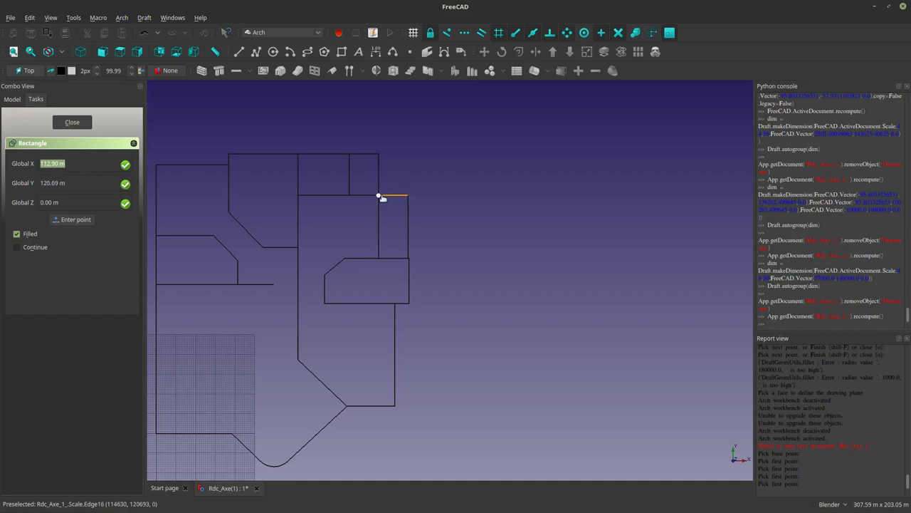
{"action": "left_click", "coordinate": [406, 259]}
{"action": "scroll", "coordinate": [409, 257], "scroll_direction": "up", "scroll_amount": 5}
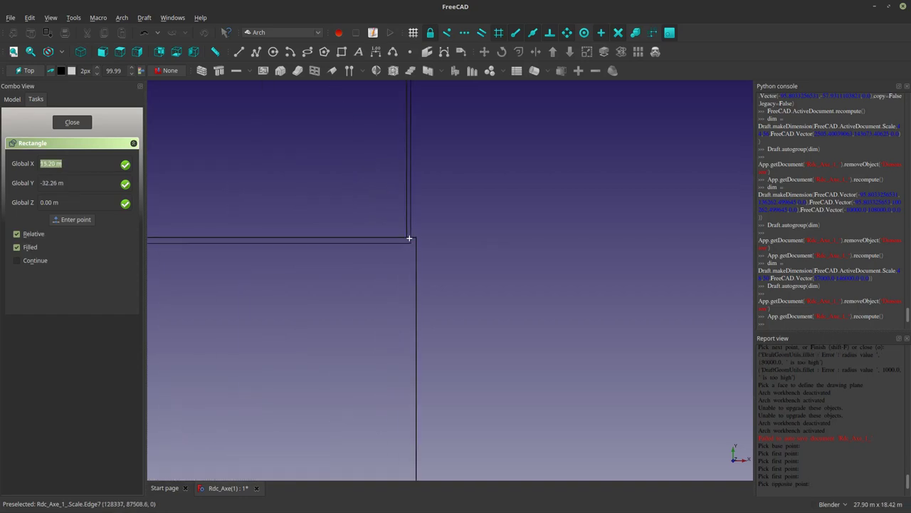
{"action": "left_click", "coordinate": [410, 238]}
{"action": "scroll", "coordinate": [437, 232], "scroll_direction": "down", "scroll_amount": 5}
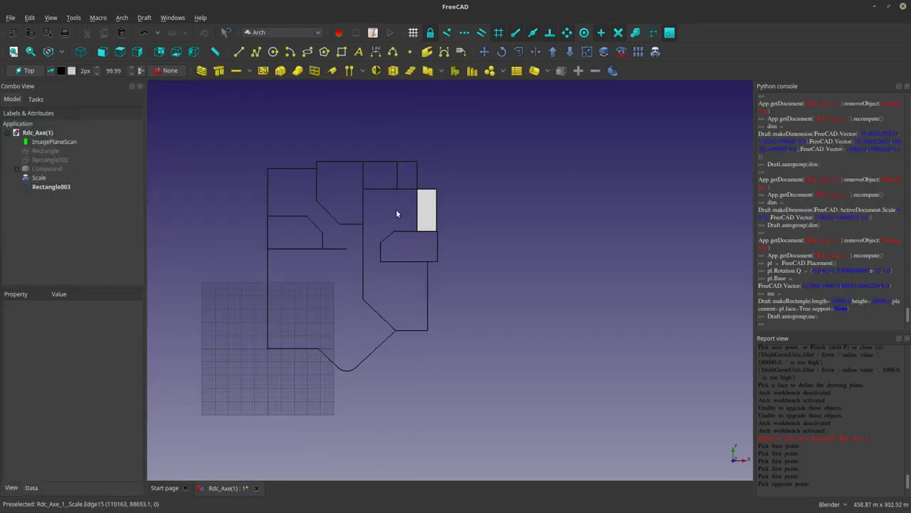
{"action": "scroll", "coordinate": [420, 225], "scroll_direction": "up", "scroll_amount": 3}
{"action": "scroll", "coordinate": [420, 271], "scroll_direction": "down", "scroll_amount": 6}
{"action": "scroll", "coordinate": [395, 314], "scroll_direction": "up", "scroll_amount": 4}
{"action": "scroll", "coordinate": [327, 235], "scroll_direction": "up", "scroll_amount": 2}
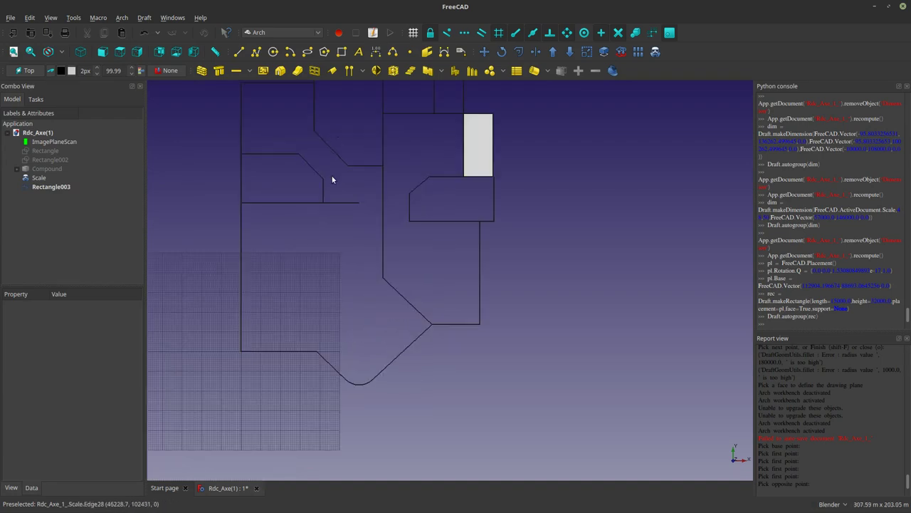
{"action": "scroll", "coordinate": [334, 206], "scroll_direction": "down", "scroll_amount": 4}
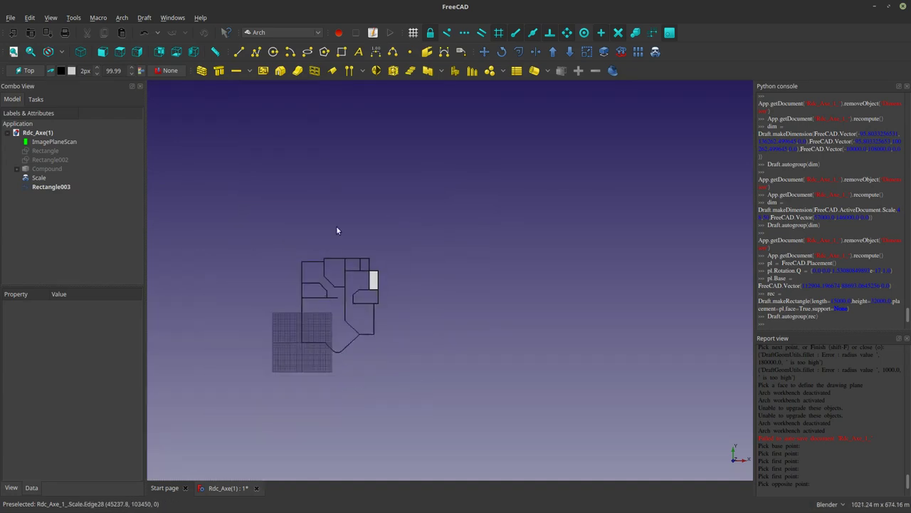
Start a Draft Wire at a wall corner, add top-wall points, and undo the misplaced one.
{"action": "left_click", "coordinate": [256, 51]}
{"action": "scroll", "coordinate": [304, 347], "scroll_direction": "up", "scroll_amount": 3}
{"action": "scroll", "coordinate": [311, 391], "scroll_direction": "up", "scroll_amount": 8}
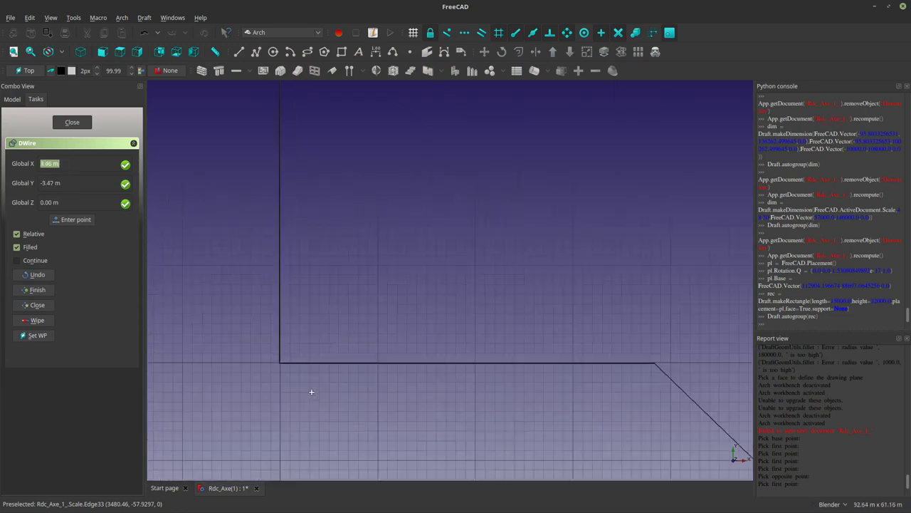
{"action": "scroll", "coordinate": [291, 366], "scroll_direction": "up", "scroll_amount": 5}
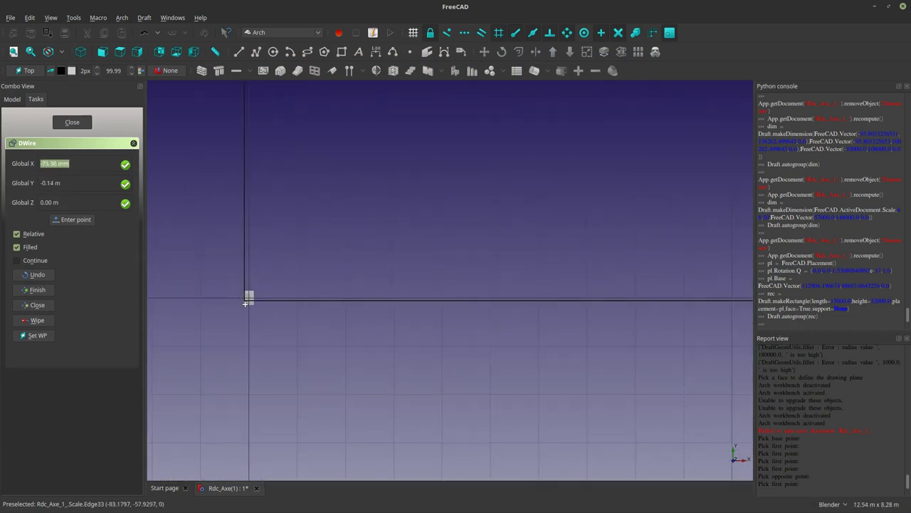
{"action": "scroll", "coordinate": [247, 297], "scroll_direction": "up", "scroll_amount": 4}
{"action": "left_click", "coordinate": [245, 298]}
{"action": "scroll", "coordinate": [257, 342], "scroll_direction": "down", "scroll_amount": 5}
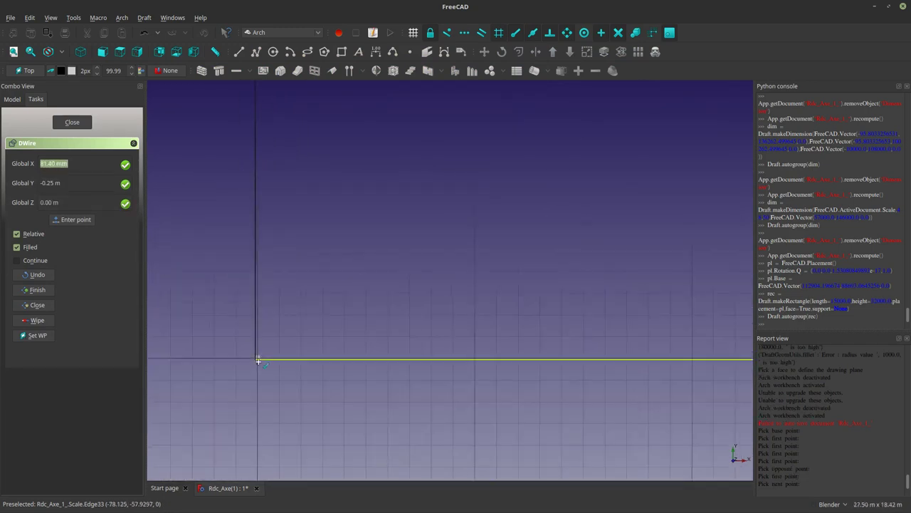
{"action": "scroll", "coordinate": [261, 360], "scroll_direction": "down", "scroll_amount": 7}
{"action": "scroll", "coordinate": [273, 323], "scroll_direction": "down", "scroll_amount": 3}
{"action": "scroll", "coordinate": [273, 322], "scroll_direction": "up", "scroll_amount": 4}
{"action": "scroll", "coordinate": [247, 275], "scroll_direction": "up", "scroll_amount": 2}
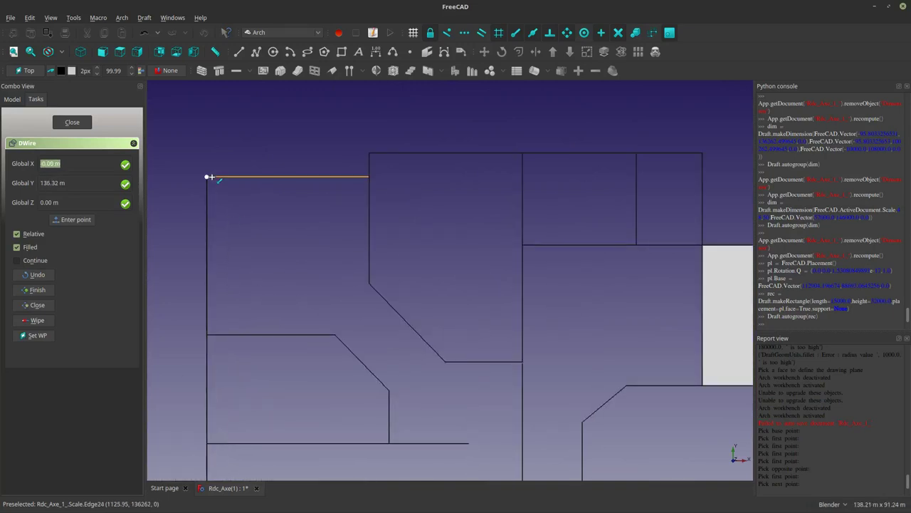
{"action": "left_click", "coordinate": [208, 176]}
{"action": "left_click", "coordinate": [366, 178]}
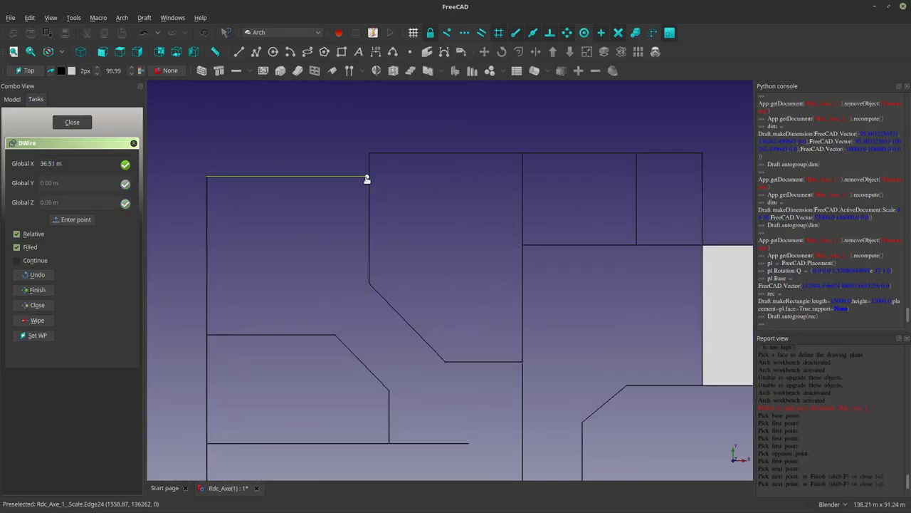
{"action": "scroll", "coordinate": [366, 177], "scroll_direction": "up", "scroll_amount": 2}
{"action": "scroll", "coordinate": [363, 175], "scroll_direction": "up", "scroll_amount": 5}
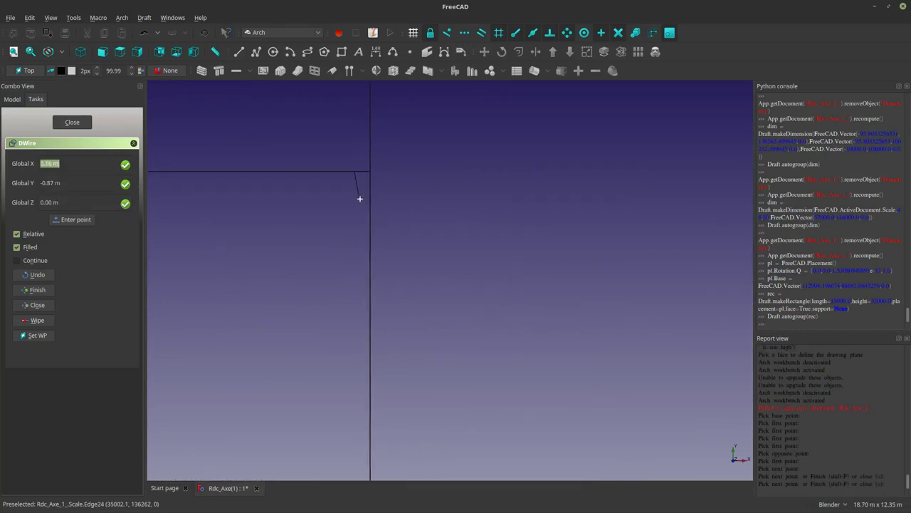
{"action": "left_click", "coordinate": [37, 274]}
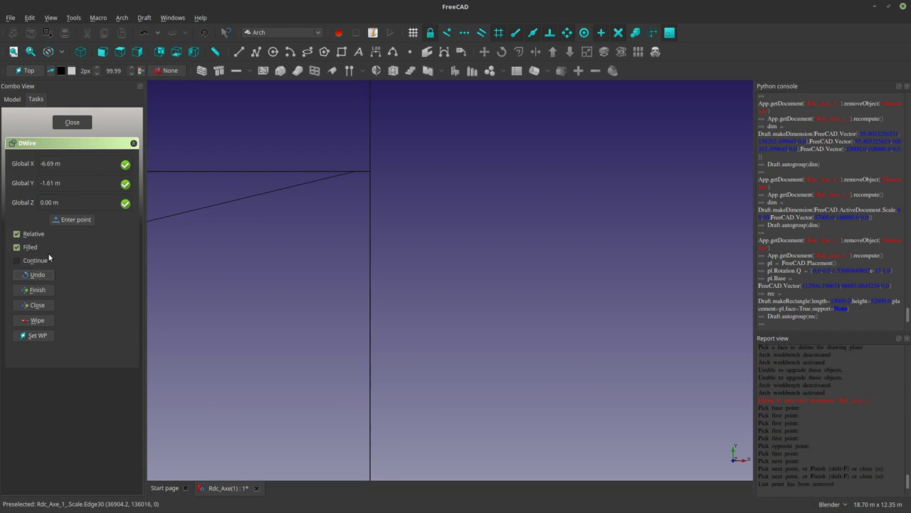
{"action": "scroll", "coordinate": [313, 248], "scroll_direction": "down", "scroll_amount": 8}
{"action": "scroll", "coordinate": [313, 252], "scroll_direction": "up", "scroll_amount": 2}
{"action": "scroll", "coordinate": [312, 242], "scroll_direction": "up", "scroll_amount": 2}
Continue the wire through the top, top-right and grey rectangle corners.
{"action": "left_click", "coordinate": [313, 239]}
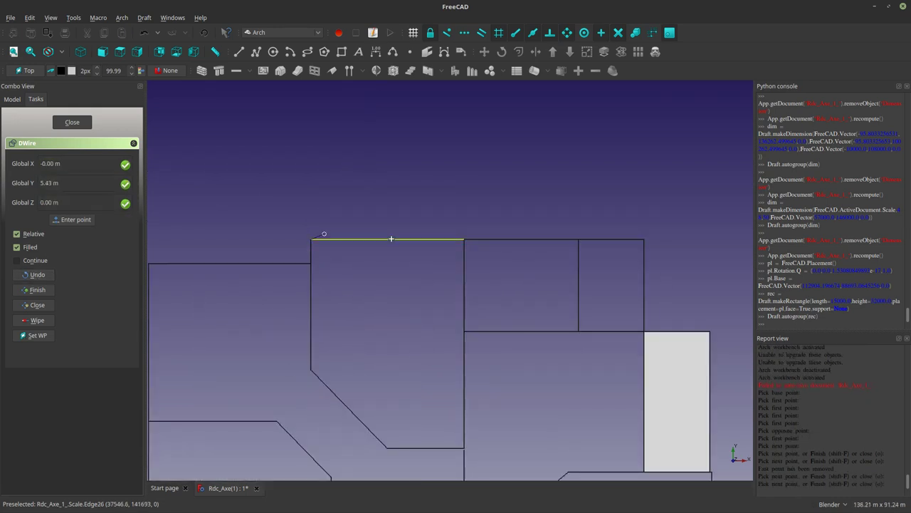
{"action": "left_click", "coordinate": [645, 251]}
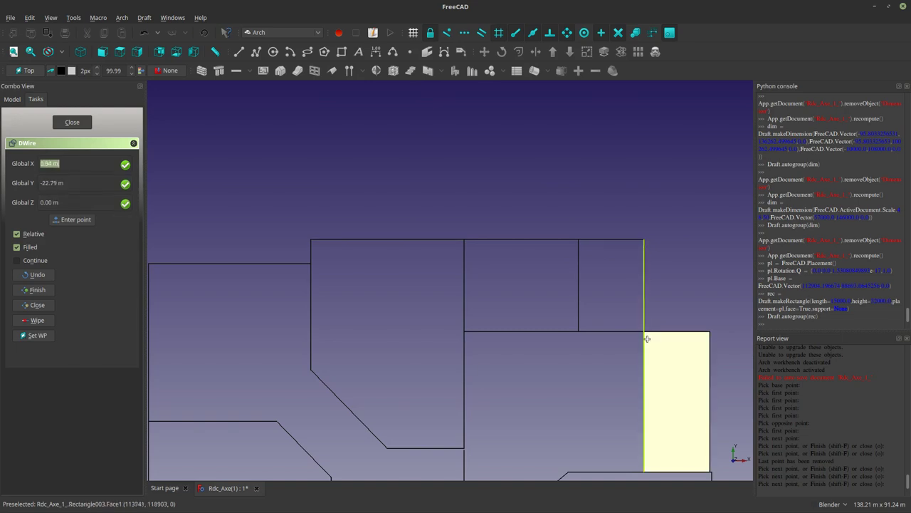
{"action": "scroll", "coordinate": [624, 341], "scroll_direction": "down", "scroll_amount": 2}
{"action": "scroll", "coordinate": [630, 376], "scroll_direction": "up", "scroll_amount": 4}
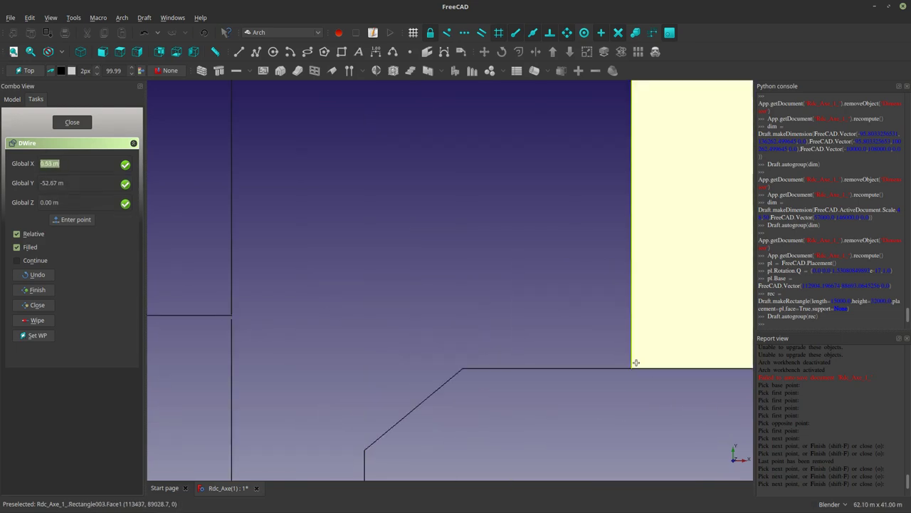
{"action": "left_click", "coordinate": [636, 372]}
{"action": "scroll", "coordinate": [522, 341], "scroll_direction": "down", "scroll_amount": 5}
{"action": "scroll", "coordinate": [522, 342], "scroll_direction": "up", "scroll_amount": 5}
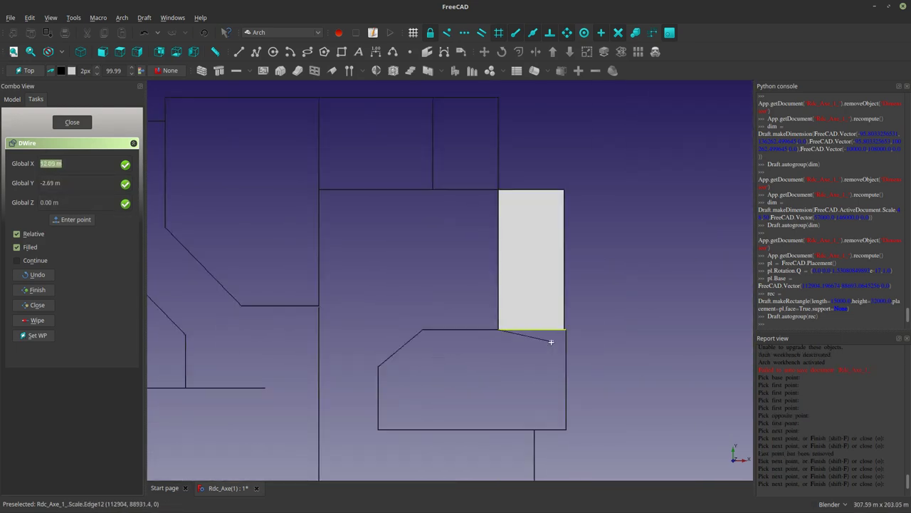
{"action": "scroll", "coordinate": [563, 333], "scroll_direction": "up", "scroll_amount": 1}
{"action": "scroll", "coordinate": [573, 324], "scroll_direction": "up", "scroll_amount": 5}
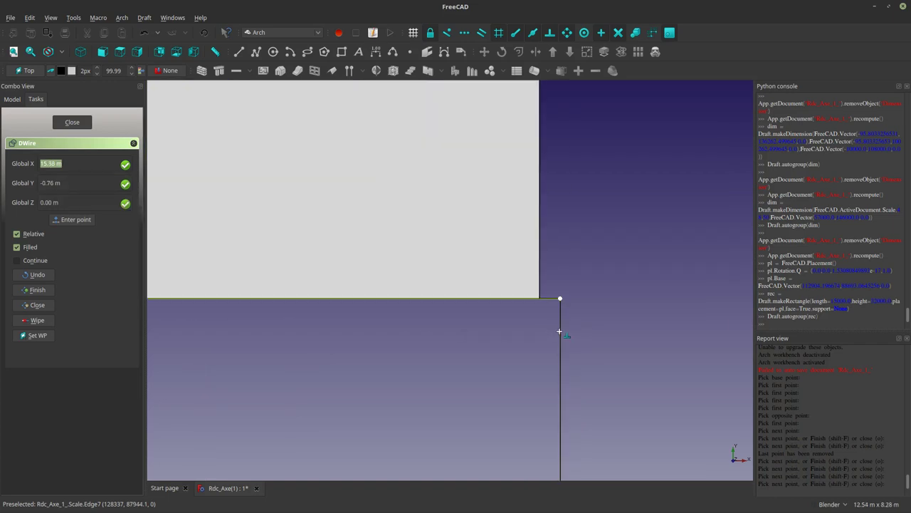
{"action": "left_click", "coordinate": [560, 299]}
{"action": "scroll", "coordinate": [548, 306], "scroll_direction": "down", "scroll_amount": 6}
{"action": "scroll", "coordinate": [542, 356], "scroll_direction": "down", "scroll_amount": 2}
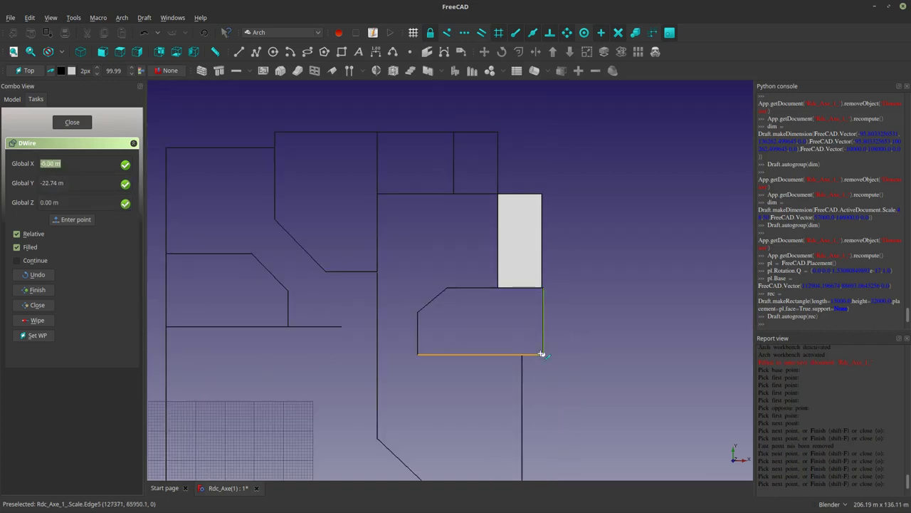
Add the last points down the right wall and finish the open wire.
{"action": "left_click", "coordinate": [542, 354]}
{"action": "left_click", "coordinate": [522, 354]}
{"action": "scroll", "coordinate": [499, 310], "scroll_direction": "down", "scroll_amount": 6}
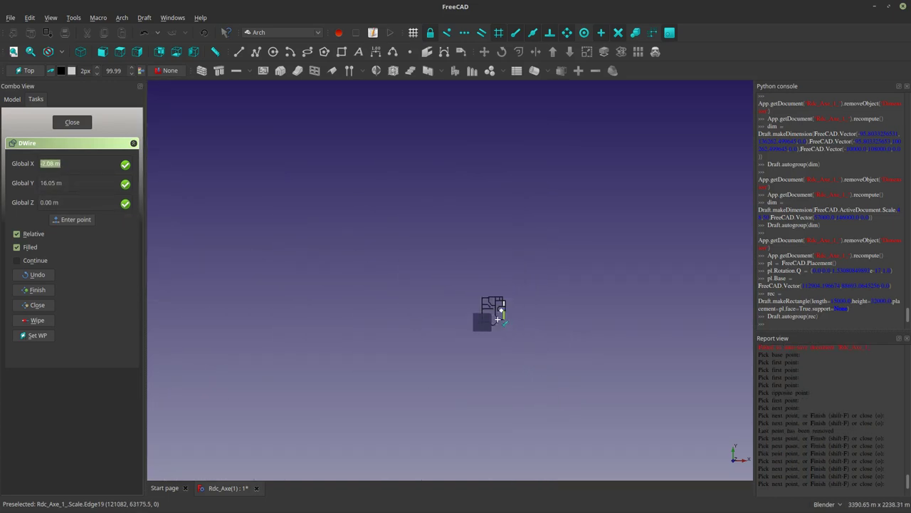
{"action": "scroll", "coordinate": [491, 306], "scroll_direction": "up", "scroll_amount": 3}
{"action": "scroll", "coordinate": [520, 317], "scroll_direction": "up", "scroll_amount": 2}
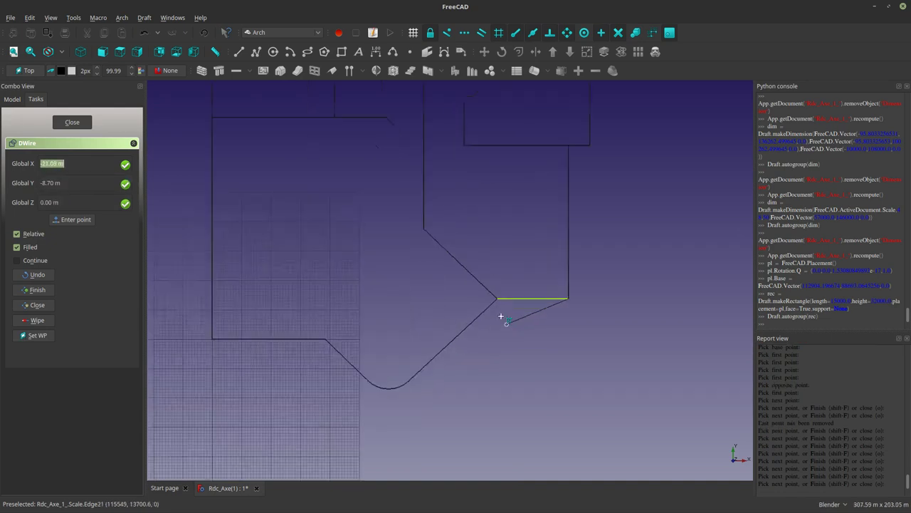
{"action": "scroll", "coordinate": [498, 306], "scroll_direction": "up", "scroll_amount": 2}
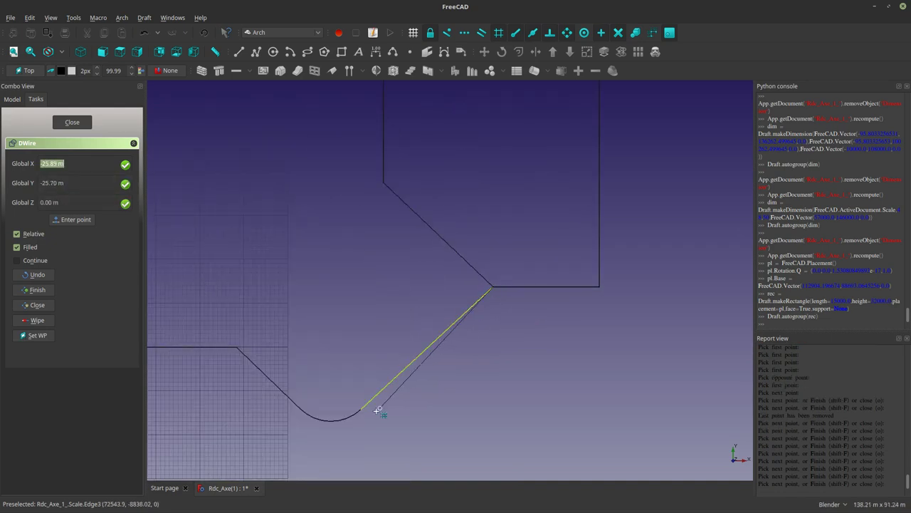
{"action": "scroll", "coordinate": [373, 407], "scroll_direction": "up", "scroll_amount": 4}
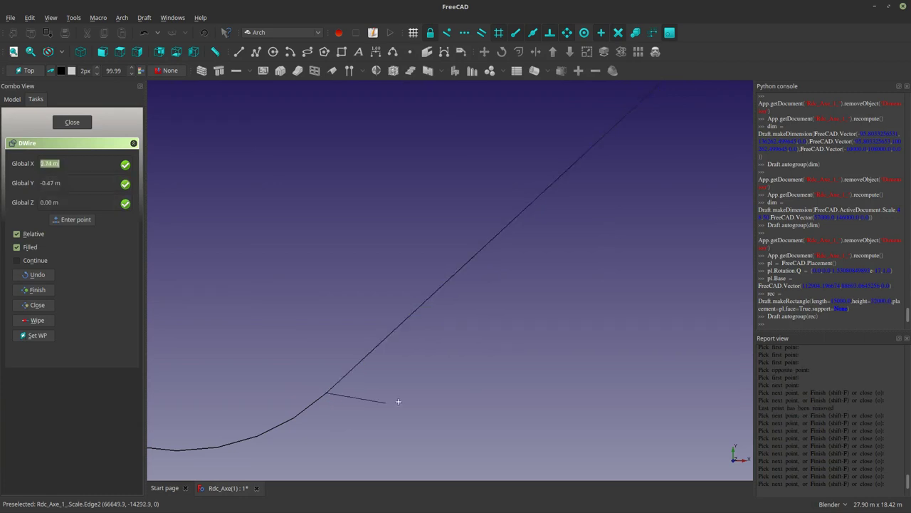
{"action": "scroll", "coordinate": [350, 397], "scroll_direction": "down", "scroll_amount": 4}
{"action": "scroll", "coordinate": [354, 399], "scroll_direction": "up", "scroll_amount": 2}
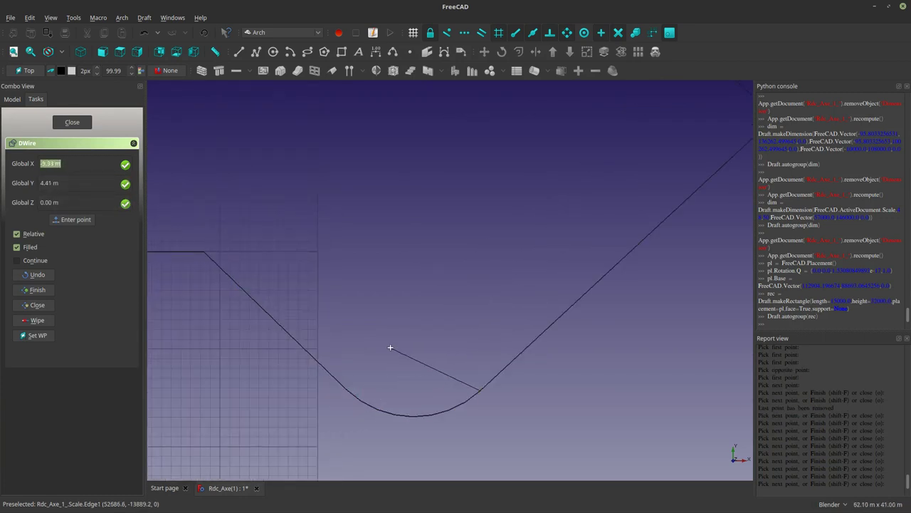
{"action": "scroll", "coordinate": [391, 352], "scroll_direction": "down", "scroll_amount": 3}
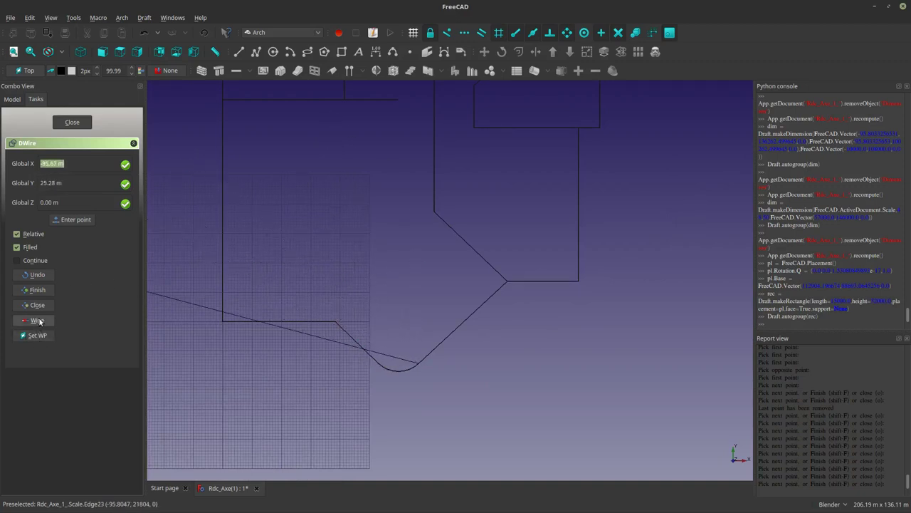
{"action": "left_click", "coordinate": [37, 289]}
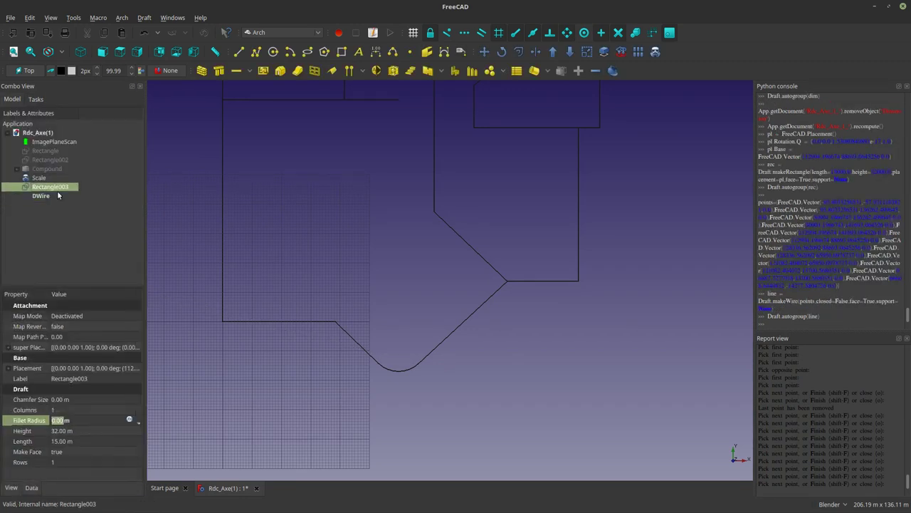
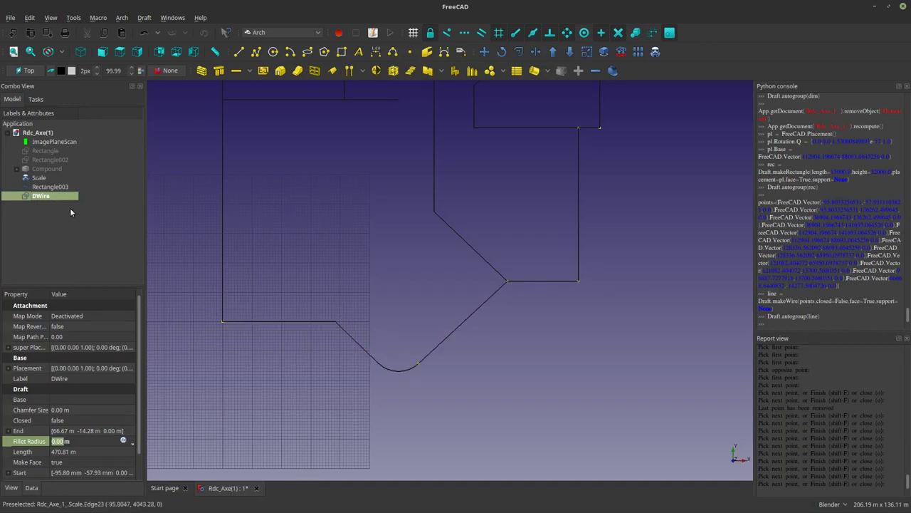
Hide and reshow the Scale geometry, then reselect the traced DWire outline.
{"action": "left_click", "coordinate": [356, 342]}
{"action": "key", "text": "space"}
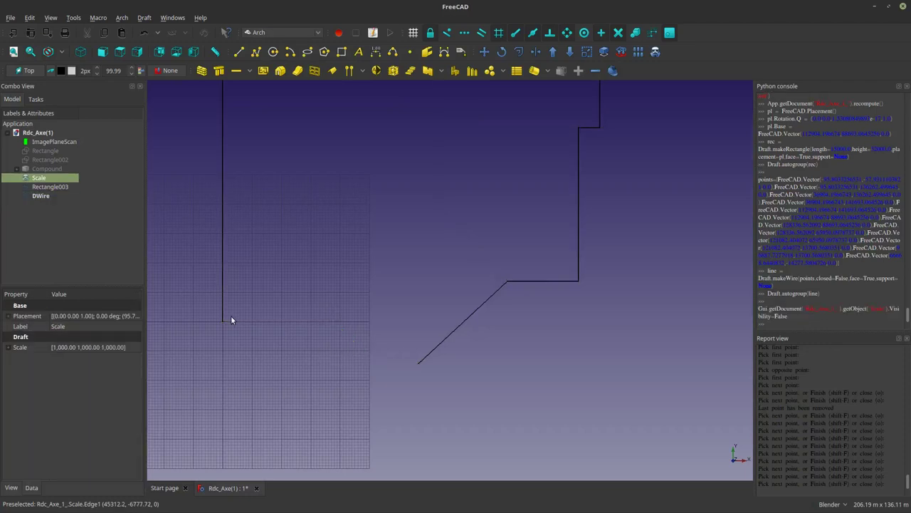
{"action": "key", "text": "space"}
{"action": "scroll", "coordinate": [356, 331], "scroll_direction": "down", "scroll_amount": 4}
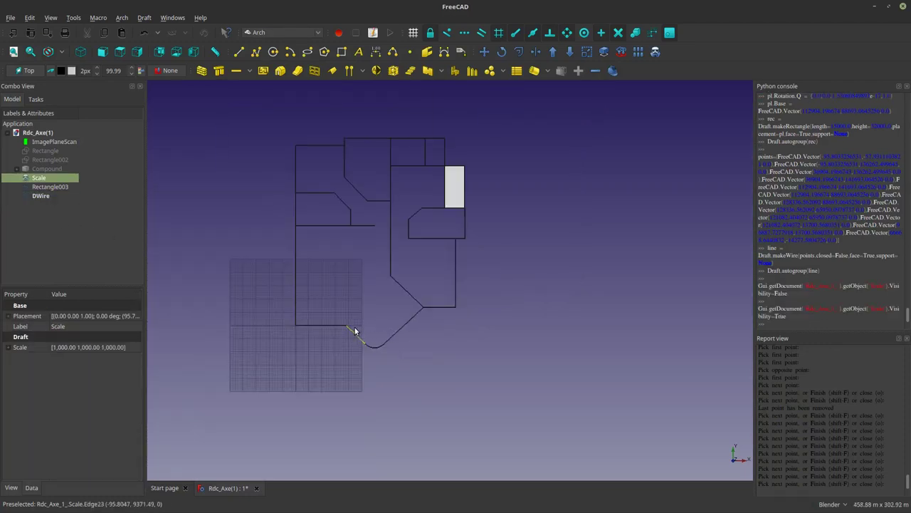
{"action": "left_click", "coordinate": [73, 195]}
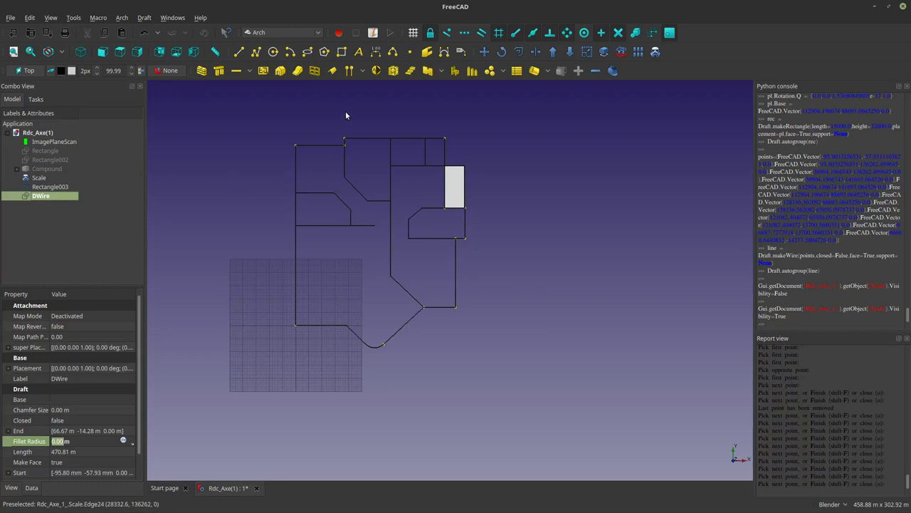
{"action": "scroll", "coordinate": [346, 117], "scroll_direction": "up", "scroll_amount": 4}
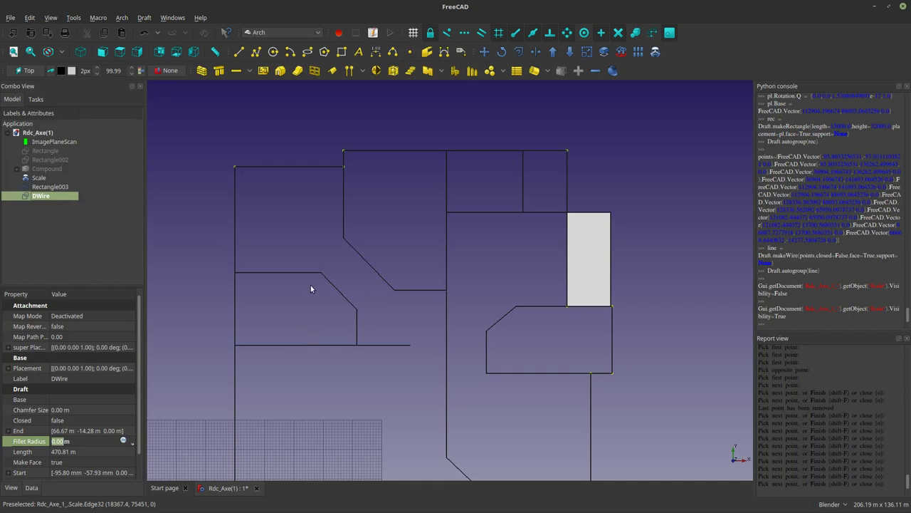
Trace partition wire DWire001 from the left wall, then a horizontal Line031 below it.
{"action": "left_click", "coordinate": [257, 54]}
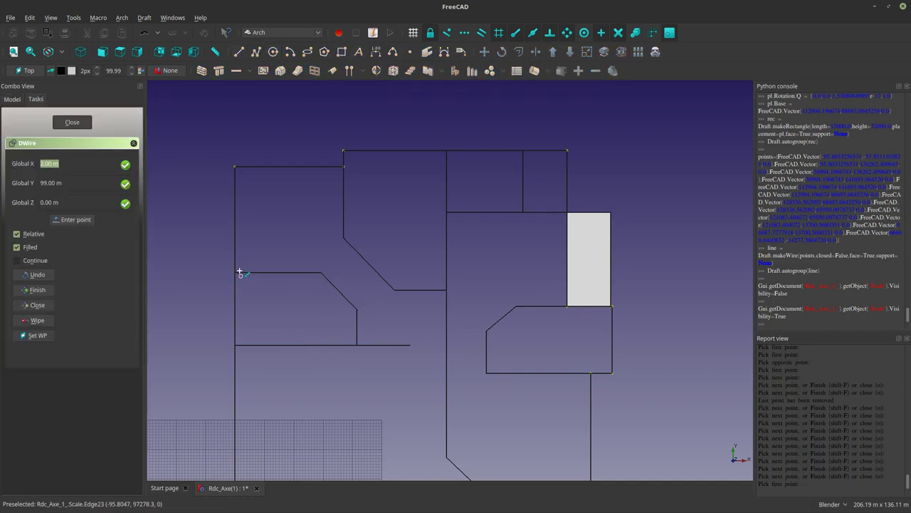
{"action": "left_click", "coordinate": [236, 272]}
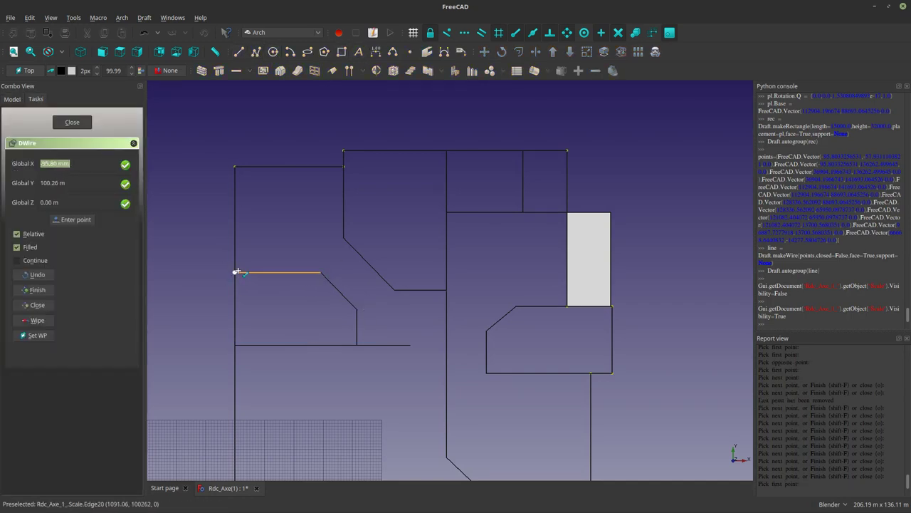
{"action": "left_click", "coordinate": [320, 273]}
{"action": "left_click", "coordinate": [356, 309]}
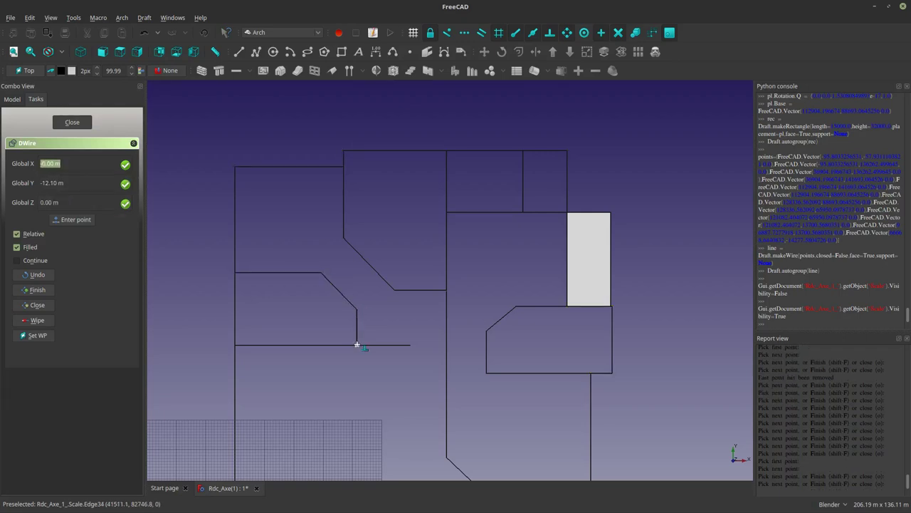
{"action": "left_click", "coordinate": [357, 345]}
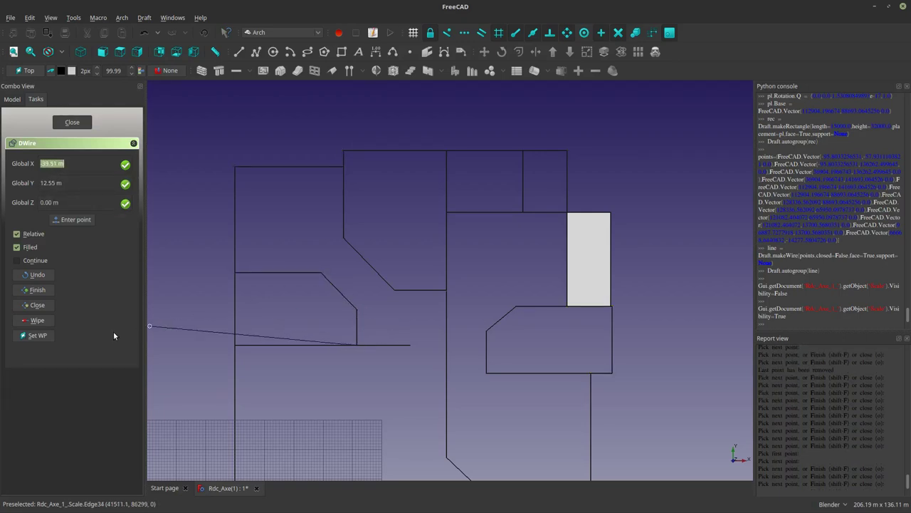
{"action": "left_click", "coordinate": [47, 292]}
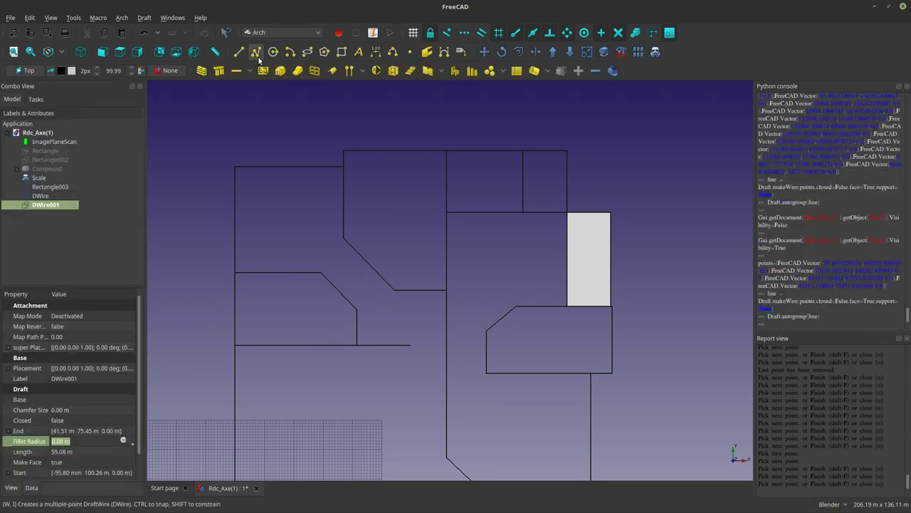
{"action": "key", "text": "Escape"}
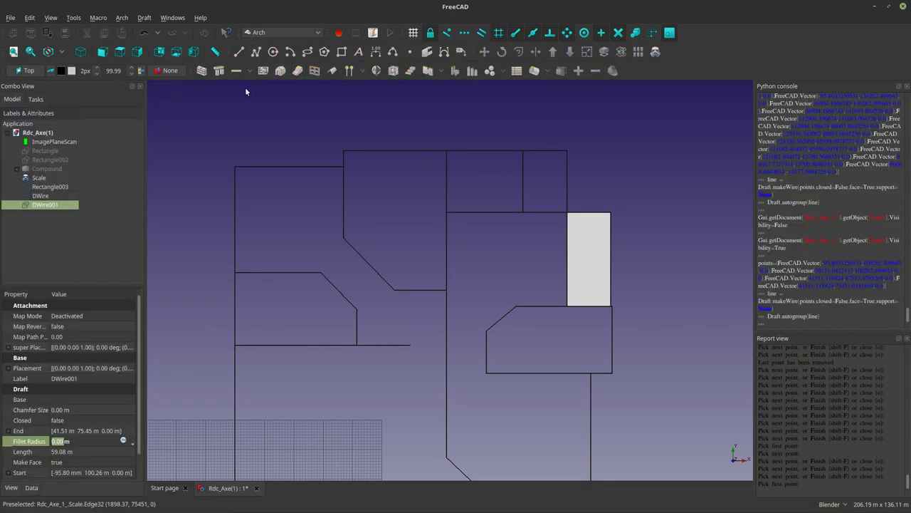
{"action": "left_click", "coordinate": [239, 57]}
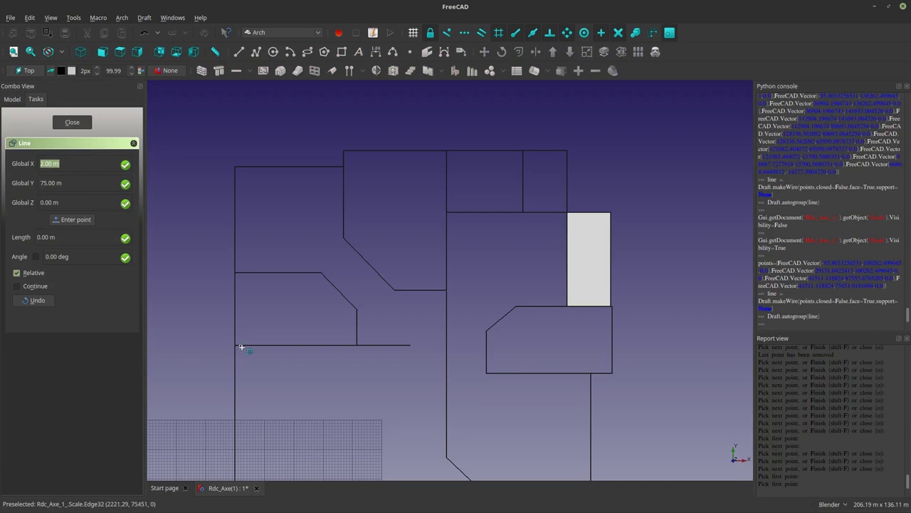
{"action": "left_click", "coordinate": [251, 345]}
{"action": "left_click", "coordinate": [409, 345]}
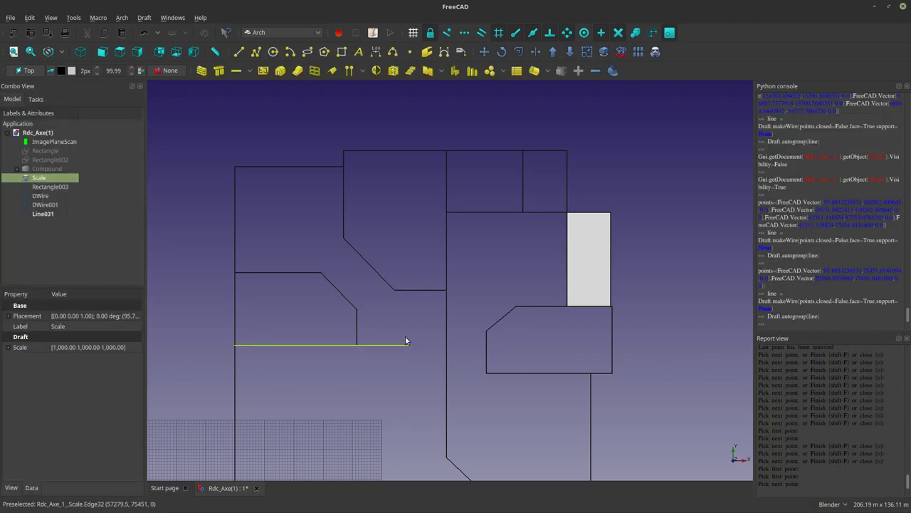
Draw DWire002 from the top wall corner down the diagonal to the wall corner.
{"action": "left_click", "coordinate": [255, 52]}
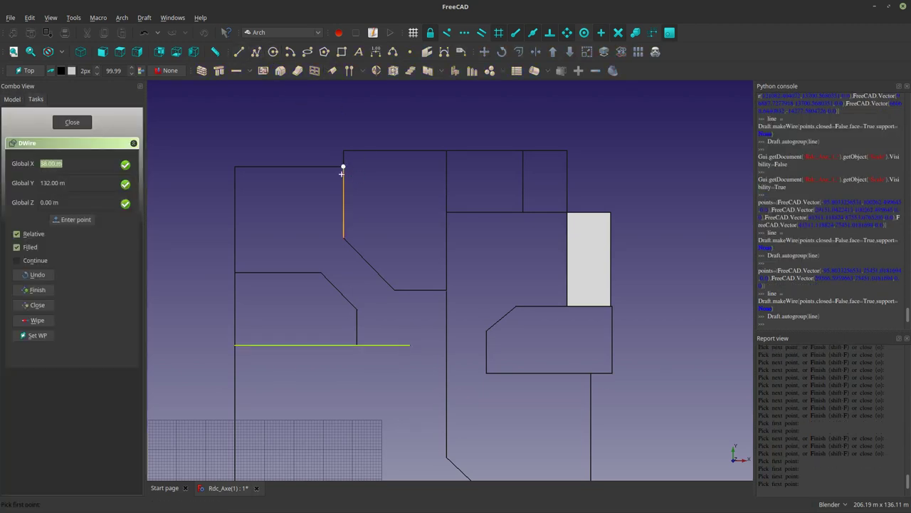
{"action": "left_click", "coordinate": [342, 167]}
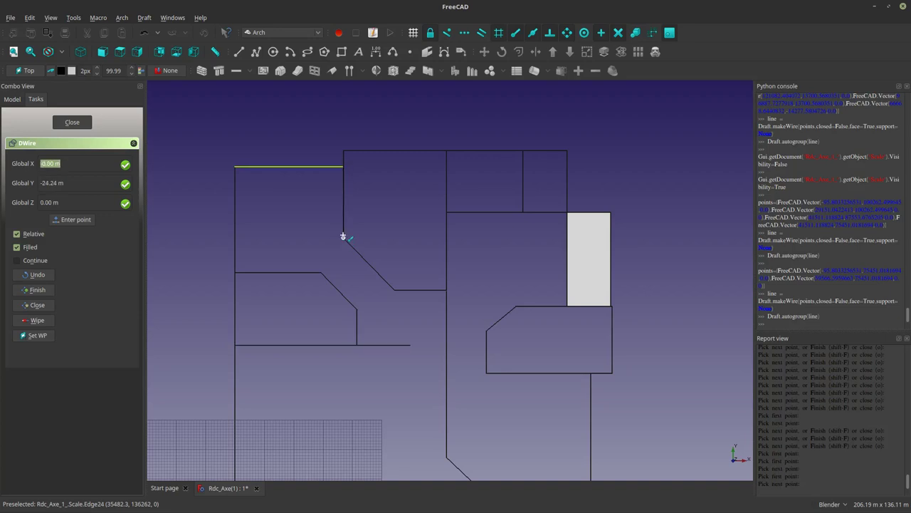
{"action": "left_click", "coordinate": [344, 238]}
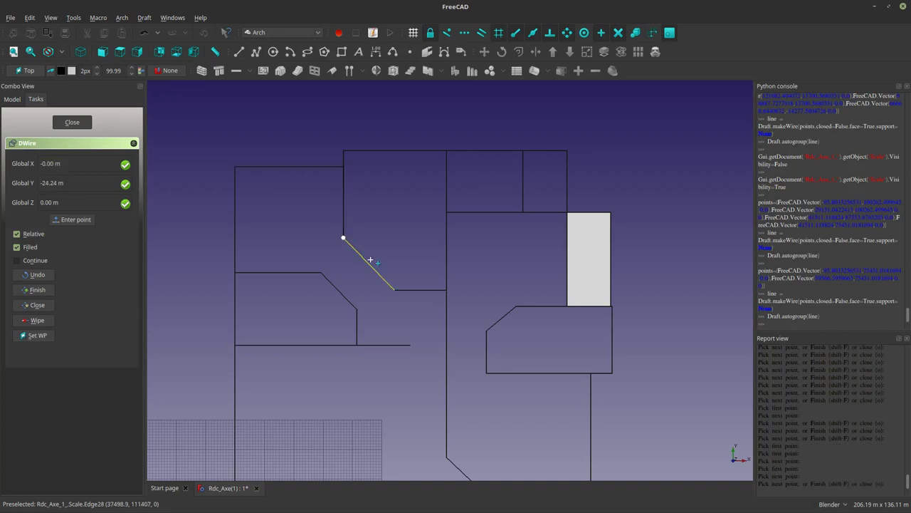
{"action": "left_click", "coordinate": [393, 289]}
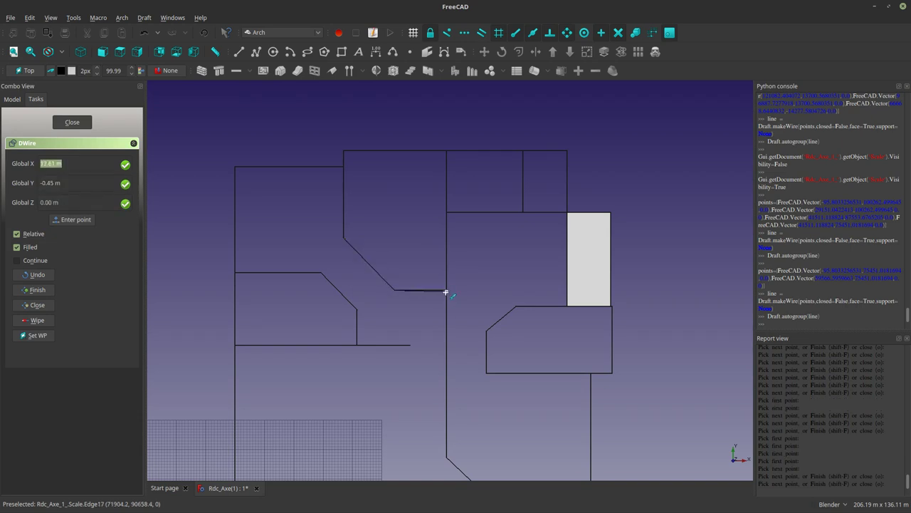
{"action": "scroll", "coordinate": [446, 292], "scroll_direction": "up", "scroll_amount": 5}
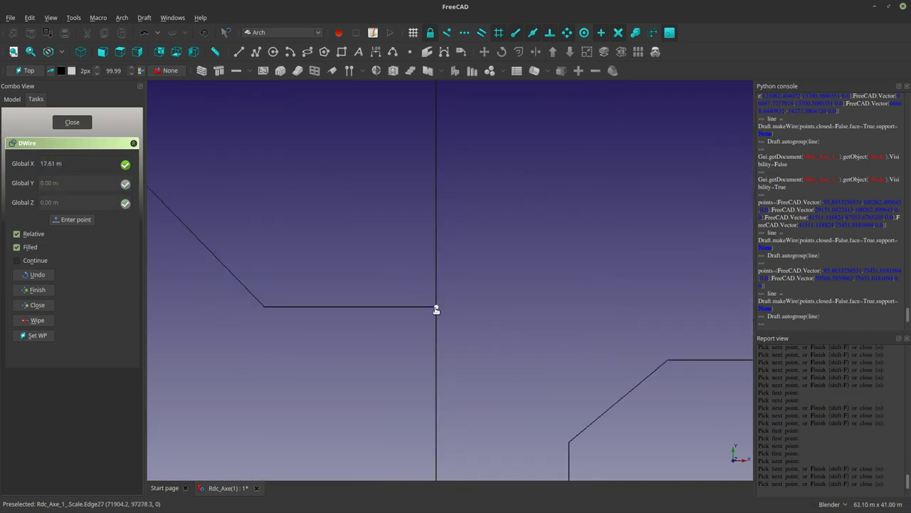
{"action": "left_click", "coordinate": [437, 309]}
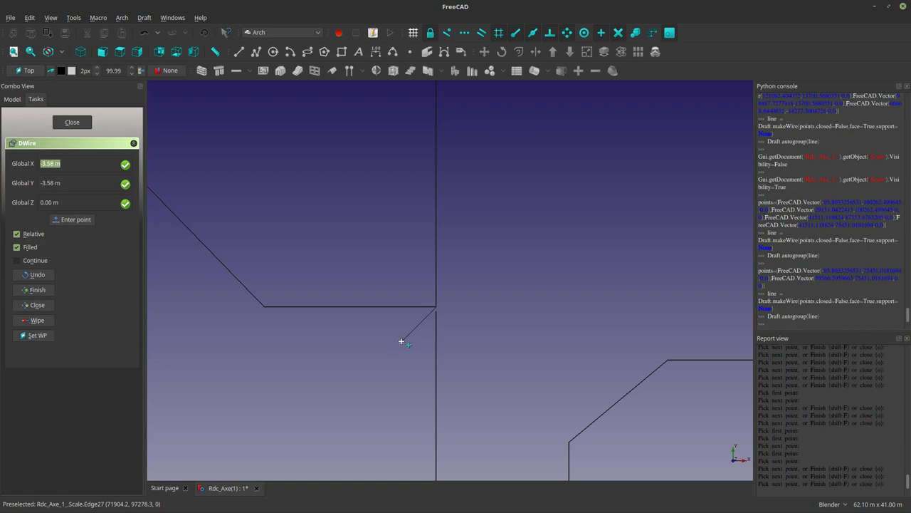
{"action": "left_click", "coordinate": [32, 290]}
{"action": "scroll", "coordinate": [323, 256], "scroll_direction": "down", "scroll_amount": 8}
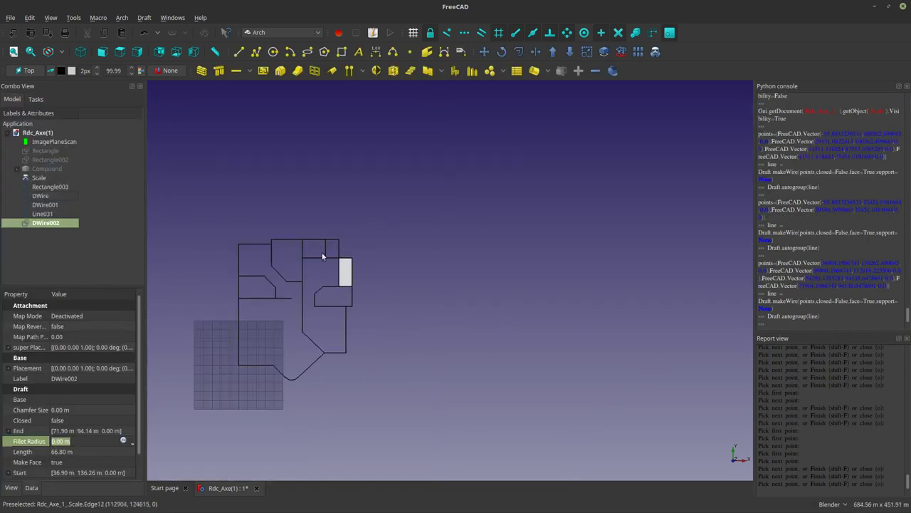
{"action": "scroll", "coordinate": [299, 266], "scroll_direction": "up", "scroll_amount": 3}
{"action": "scroll", "coordinate": [320, 249], "scroll_direction": "down", "scroll_amount": 3}
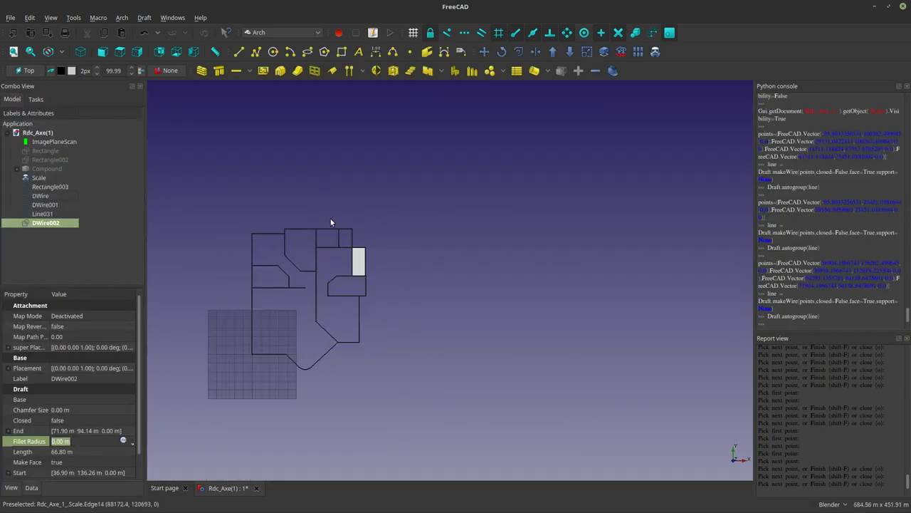
{"action": "scroll", "coordinate": [333, 288], "scroll_direction": "up", "scroll_amount": 3}
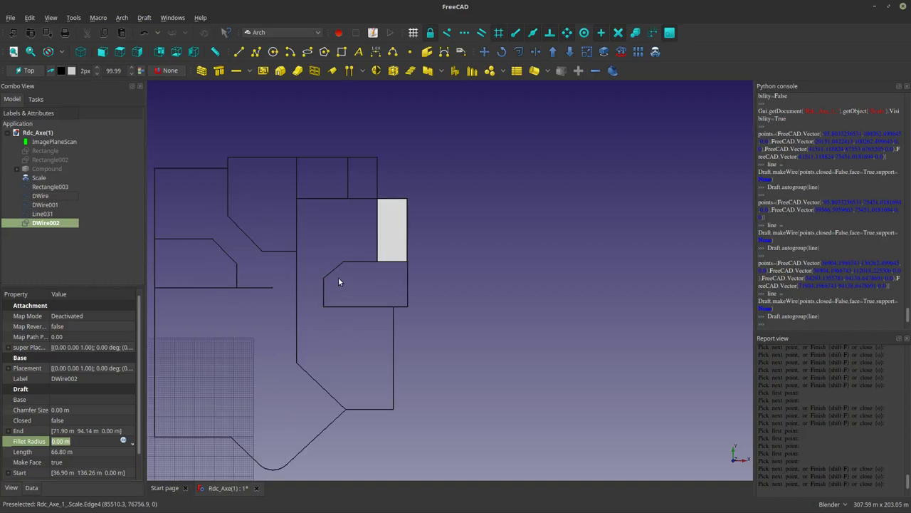
Draw DWire003, 80.35 m long, around the right room to the corner below the grey rectangle.
{"action": "left_click", "coordinate": [256, 54]}
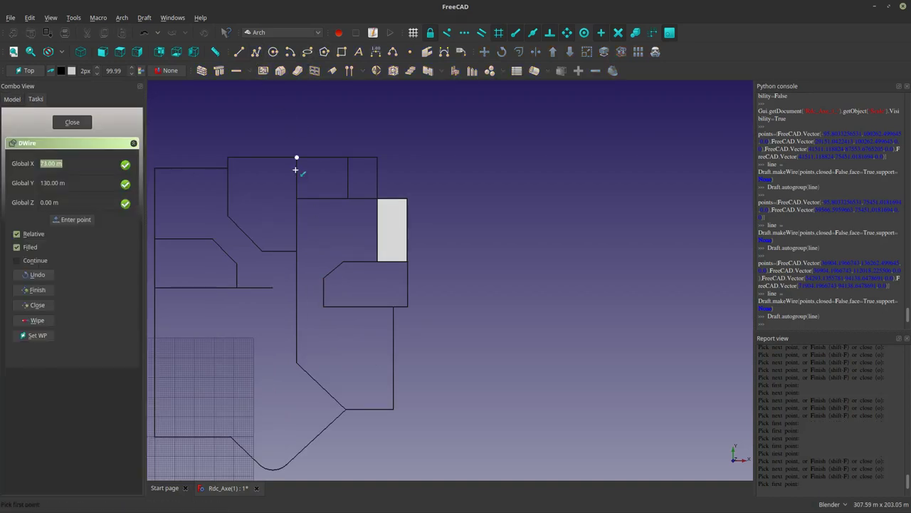
{"action": "left_click", "coordinate": [394, 316]}
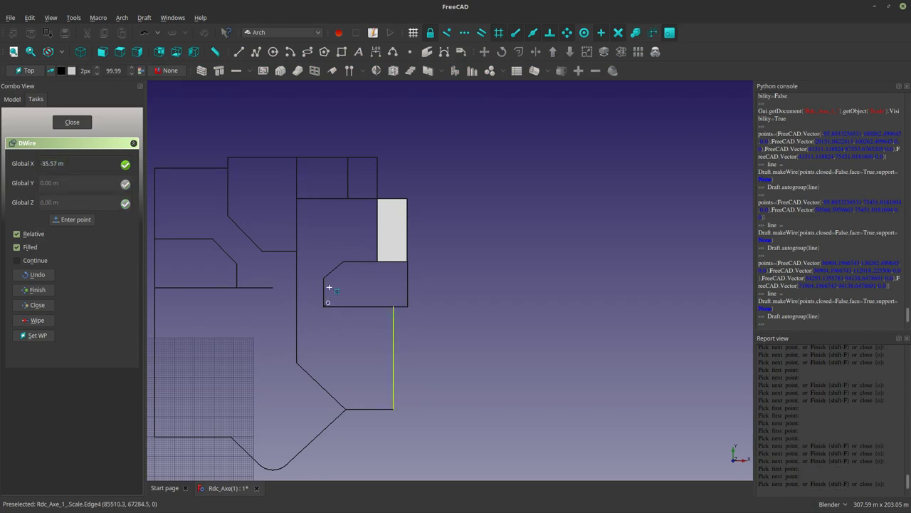
{"action": "left_click", "coordinate": [329, 287]}
{"action": "left_click", "coordinate": [344, 263]}
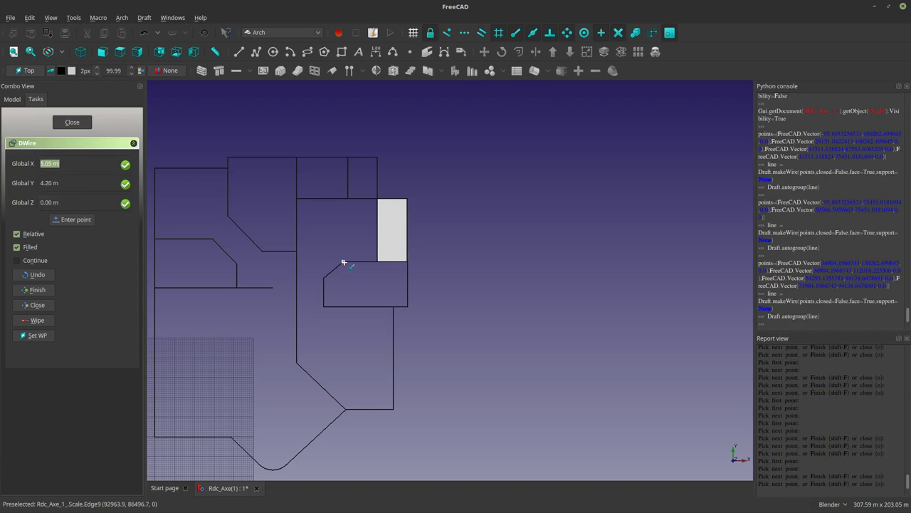
{"action": "scroll", "coordinate": [343, 263], "scroll_direction": "up", "scroll_amount": 5}
{"action": "left_click", "coordinate": [322, 272]}
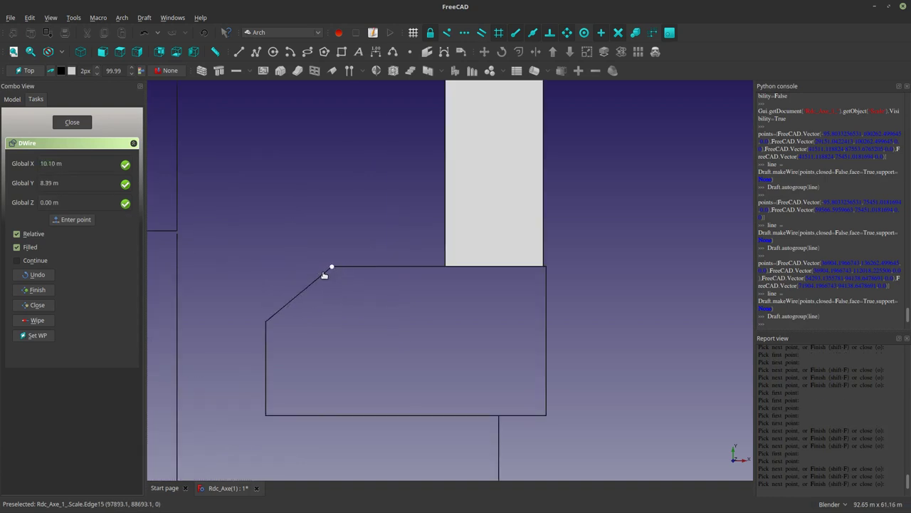
{"action": "left_click", "coordinate": [447, 262]}
{"action": "left_click", "coordinate": [36, 291]}
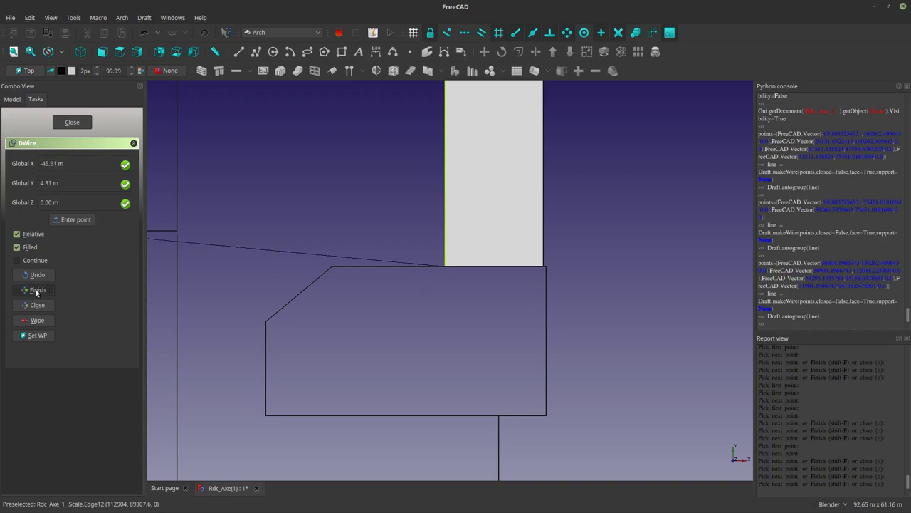
{"action": "scroll", "coordinate": [374, 233], "scroll_direction": "down", "scroll_amount": 2}
{"action": "scroll", "coordinate": [373, 230], "scroll_direction": "down", "scroll_amount": 3}
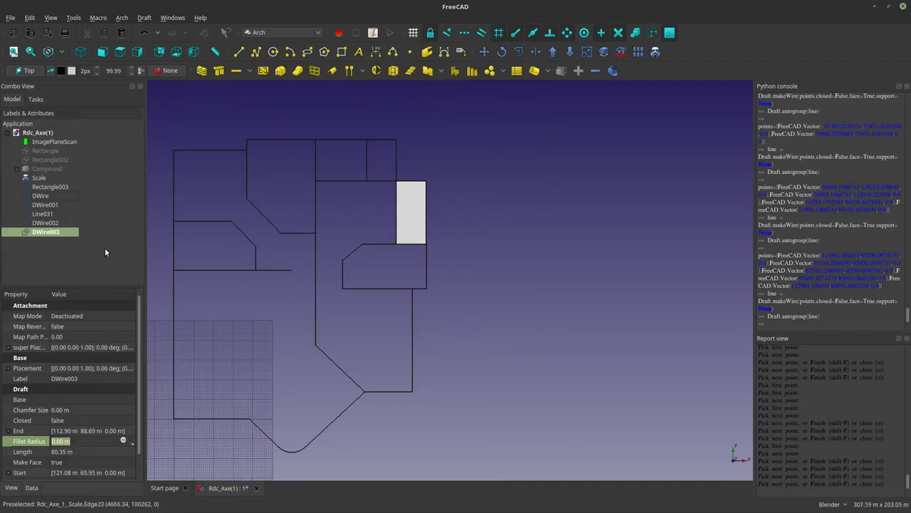
Step through the partition wires in the tree and select the outer DWire.
{"action": "scroll", "coordinate": [317, 195], "scroll_direction": "down", "scroll_amount": 3}
{"action": "left_click", "coordinate": [49, 222]}
{"action": "left_click", "coordinate": [50, 215]}
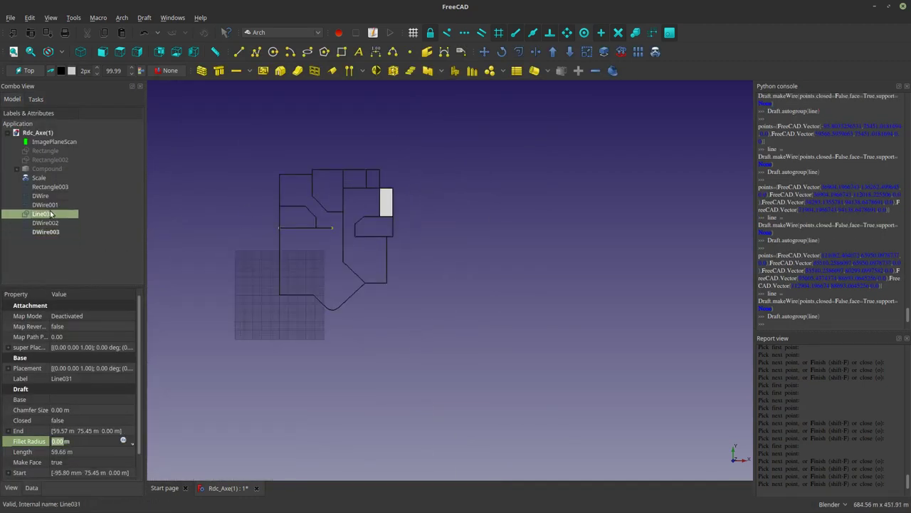
{"action": "left_click", "coordinate": [52, 205]}
{"action": "left_click", "coordinate": [48, 196]}
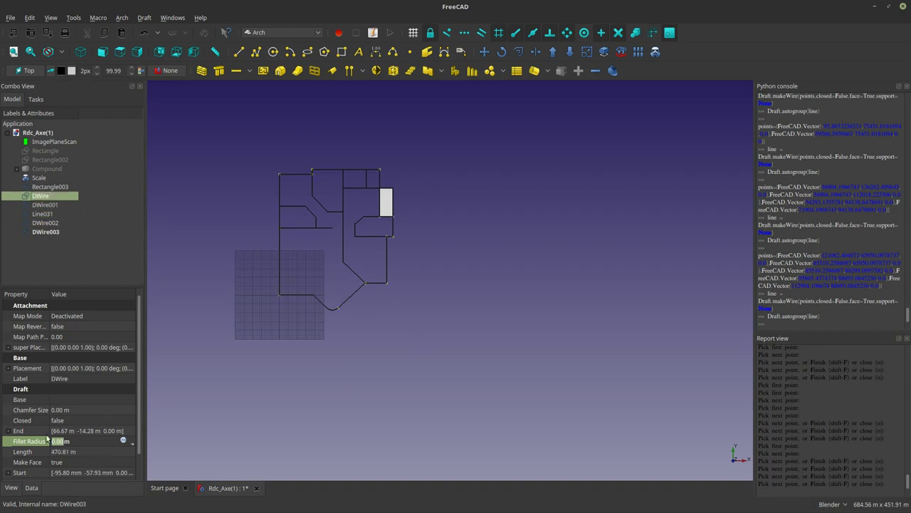
Give DWire a light blue (0, 170, 255) line colour and a 5.00 line width.
{"action": "left_click", "coordinate": [11, 488]}
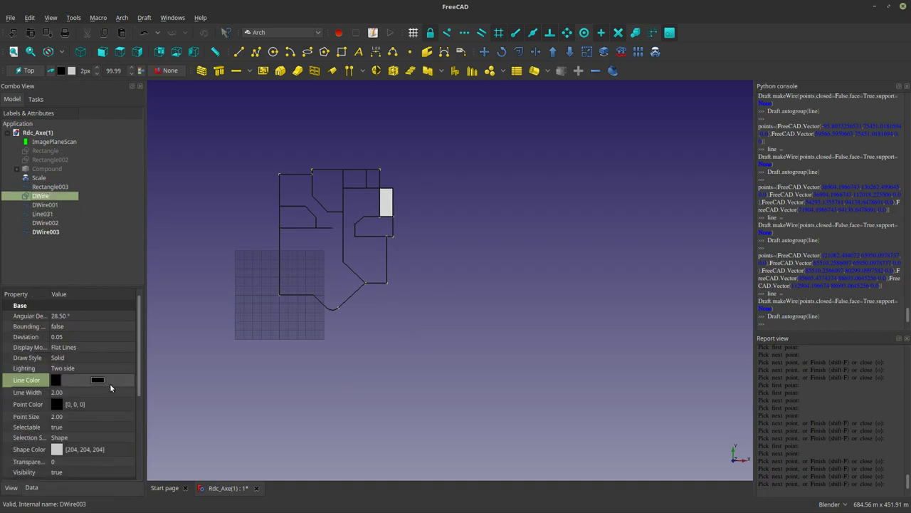
{"action": "left_click", "coordinate": [108, 382]}
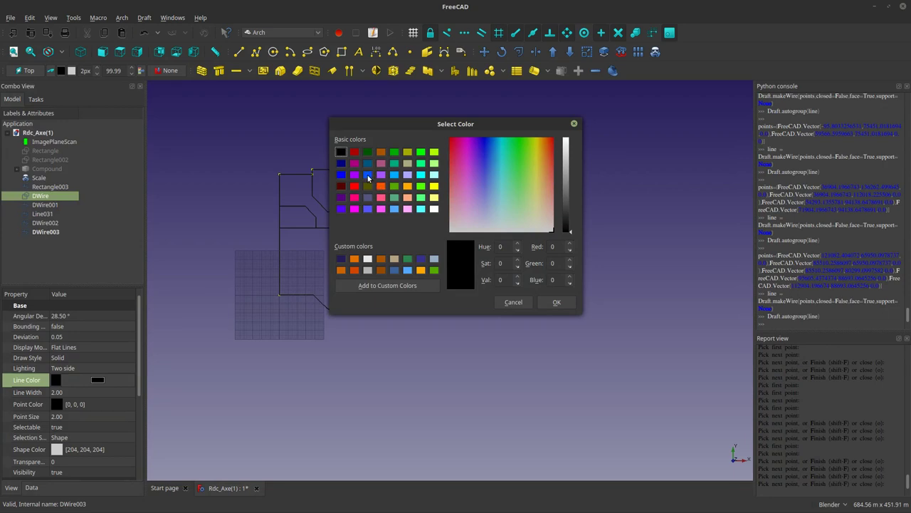
{"action": "left_click", "coordinate": [395, 175]}
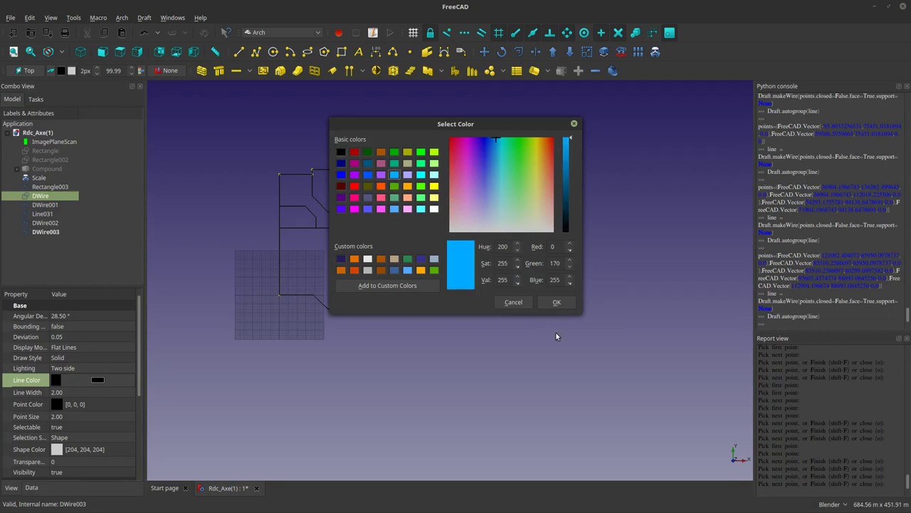
{"action": "left_click", "coordinate": [559, 302]}
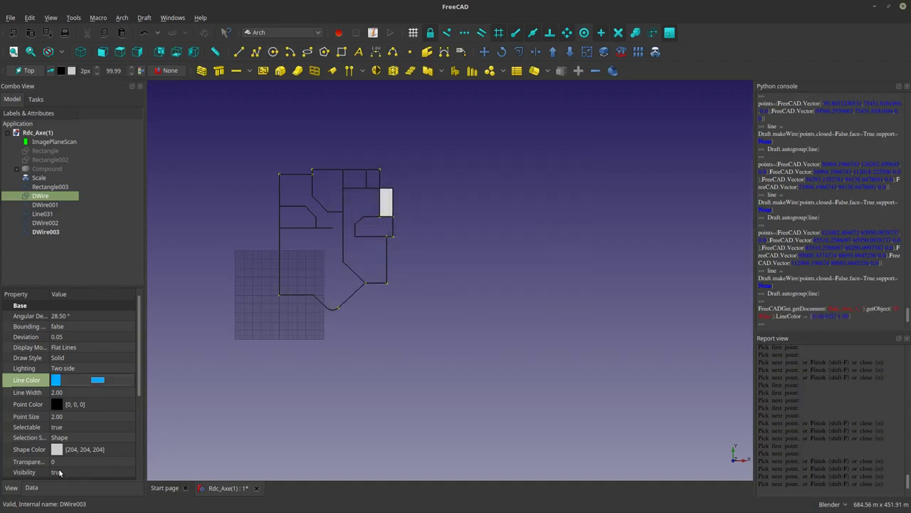
{"action": "left_click", "coordinate": [93, 391]}
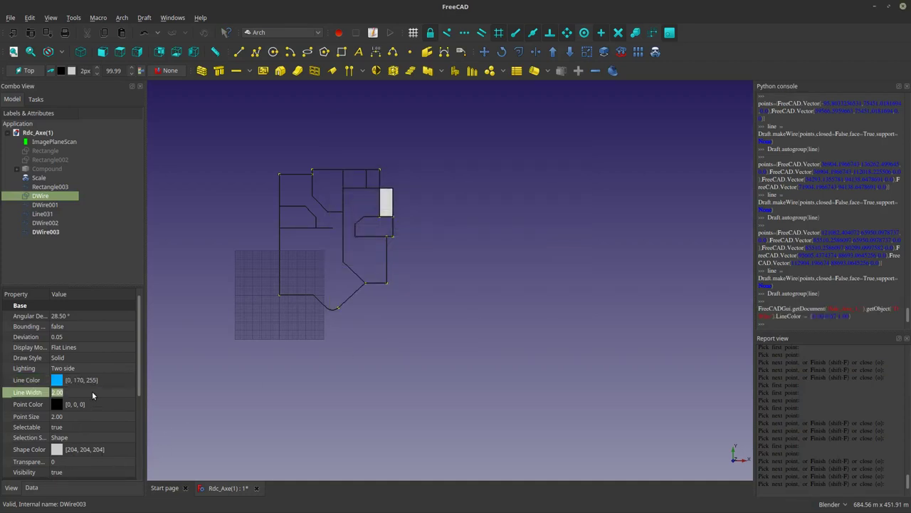
{"action": "scroll", "coordinate": [93, 392], "scroll_direction": "up", "scroll_amount": 3}
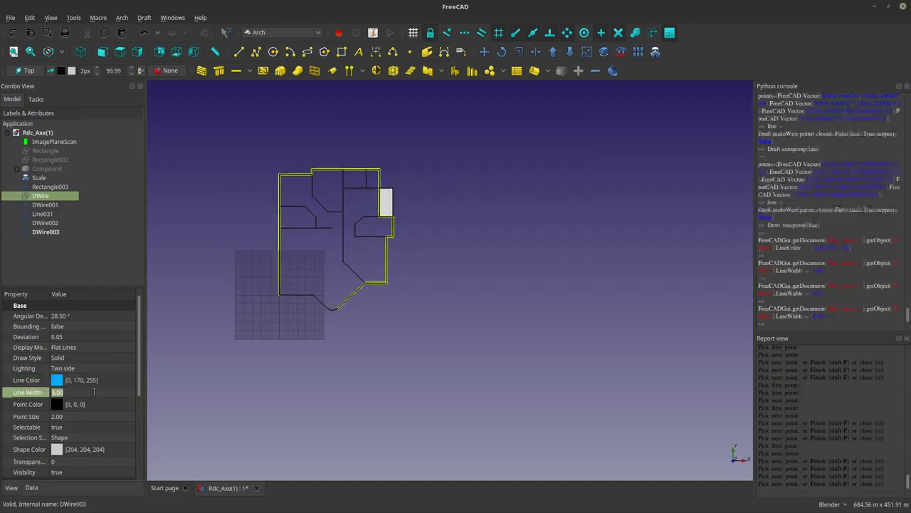
{"action": "left_click", "coordinate": [295, 347]}
{"action": "scroll", "coordinate": [337, 198], "scroll_direction": "up", "scroll_amount": 2}
{"action": "scroll", "coordinate": [278, 221], "scroll_direction": "up", "scroll_amount": 2}
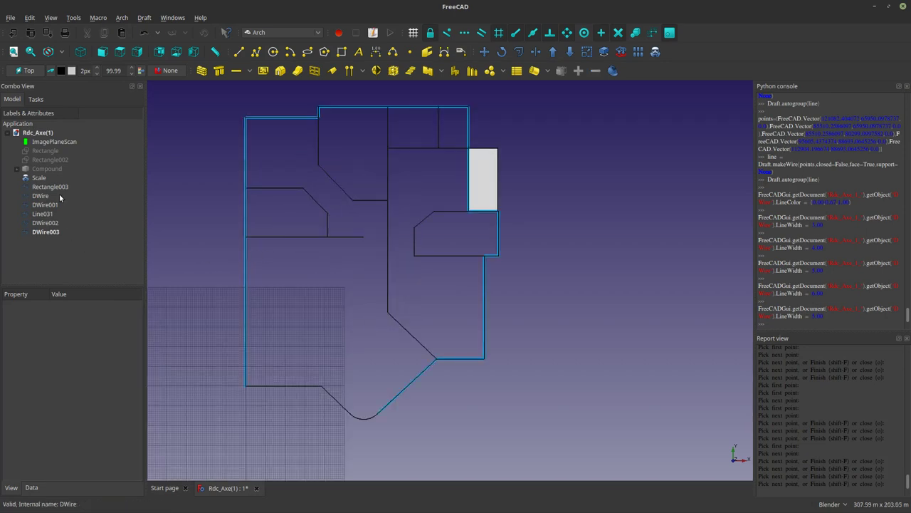
Colour DWire001, Line031, DWire002 and DWire003 lavender with a 4.00 line width.
{"action": "left_click", "coordinate": [41, 196]}
{"action": "left_click", "coordinate": [42, 206]}
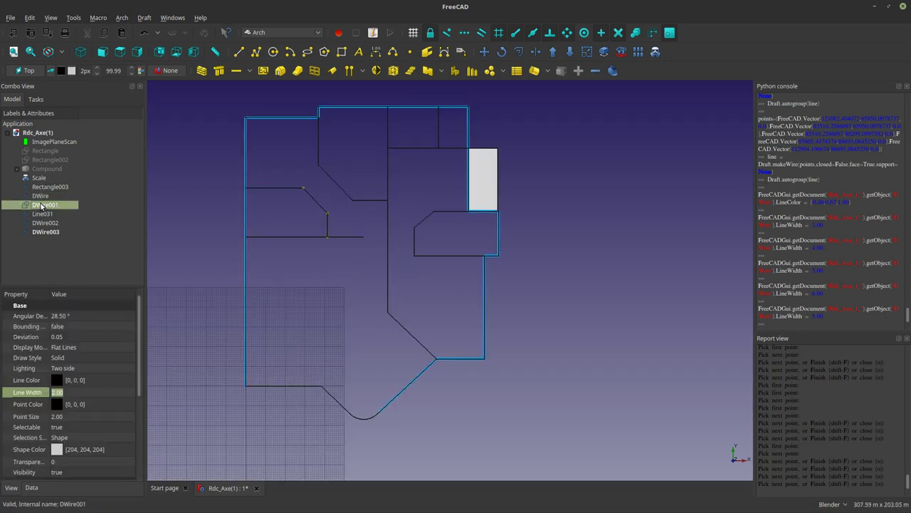
{"action": "left_click", "coordinate": [41, 213], "text": "ctrl"}
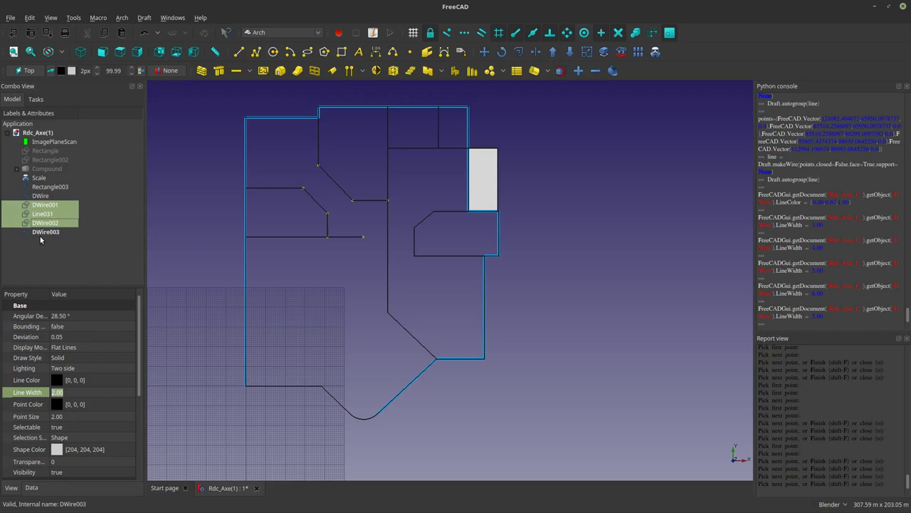
{"action": "left_click", "coordinate": [44, 233], "text": "ctrl"}
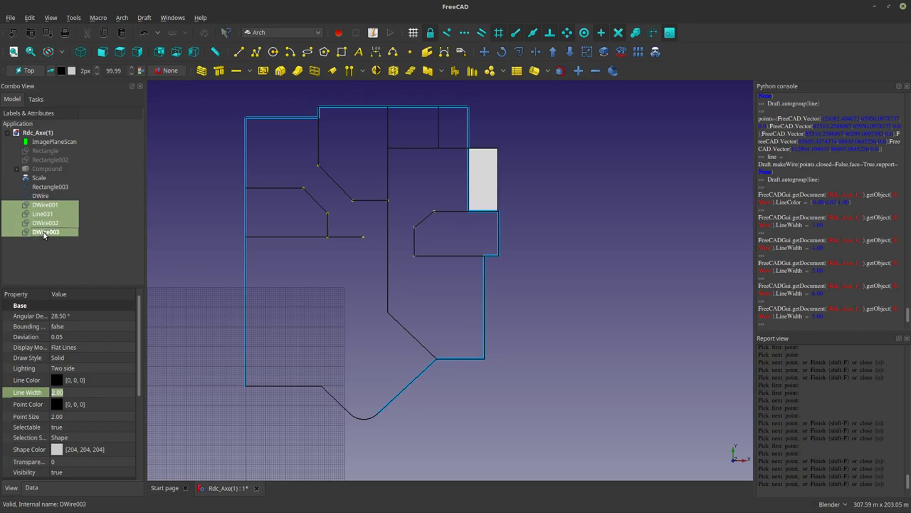
{"action": "left_click", "coordinate": [100, 380]}
{"action": "left_click", "coordinate": [97, 379]}
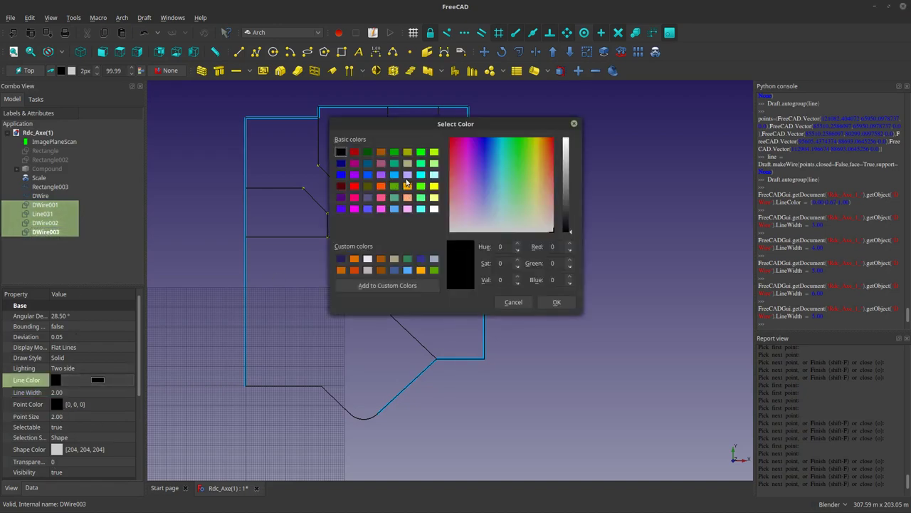
{"action": "left_click", "coordinate": [407, 175]}
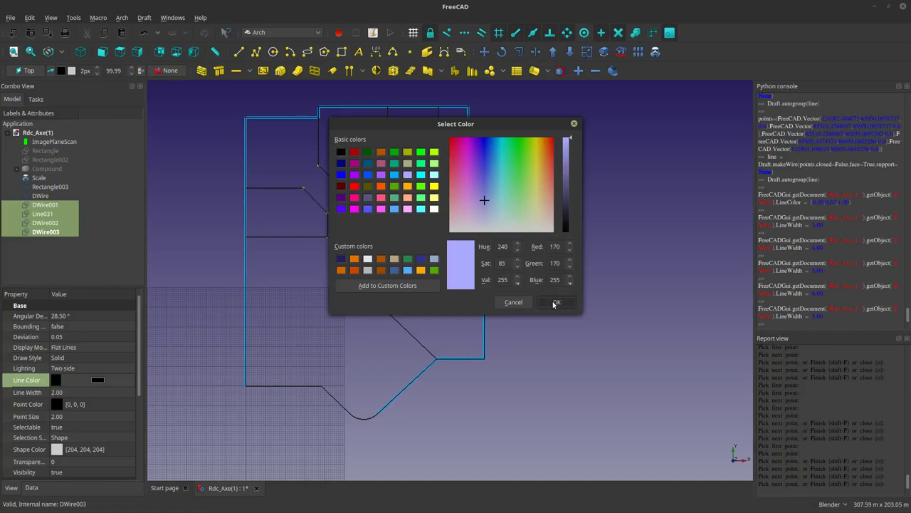
{"action": "left_click", "coordinate": [557, 302]}
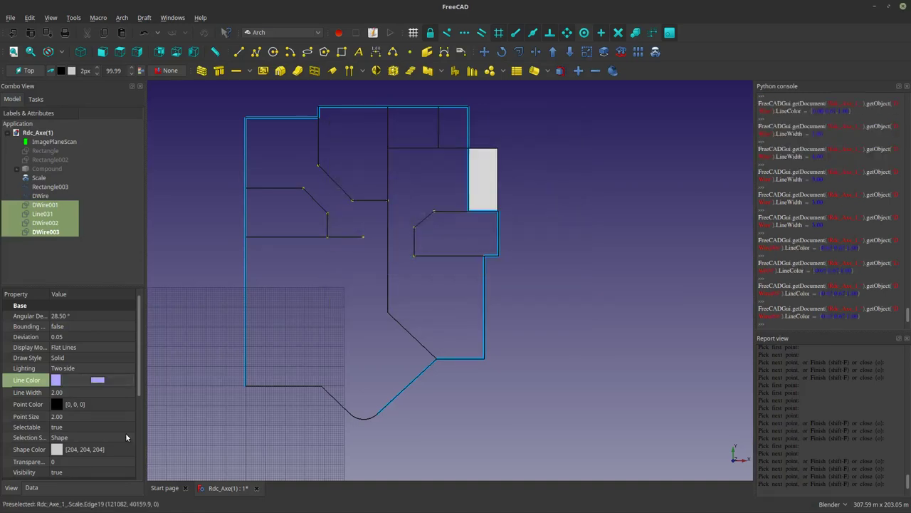
{"action": "left_click", "coordinate": [93, 393]}
{"action": "scroll", "coordinate": [94, 394], "scroll_direction": "up", "scroll_amount": 2}
{"action": "left_click", "coordinate": [233, 250]}
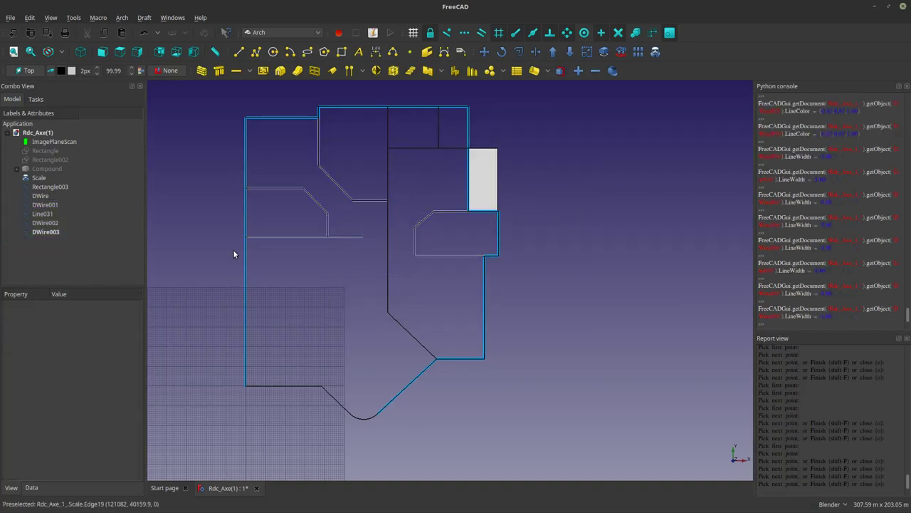
Reselect the four partition wires and change their line colour to brown.
{"action": "scroll", "coordinate": [398, 239], "scroll_direction": "up", "scroll_amount": 2}
{"action": "scroll", "coordinate": [405, 220], "scroll_direction": "up", "scroll_amount": 2}
{"action": "scroll", "coordinate": [405, 220], "scroll_direction": "down", "scroll_amount": 4}
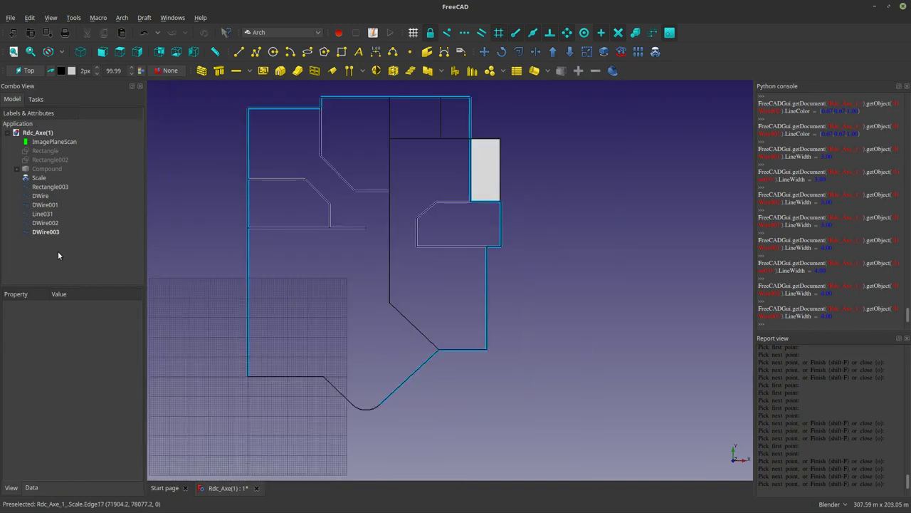
{"action": "left_click_drag", "start_coordinate": [58, 255], "coordinate": [52, 211]}
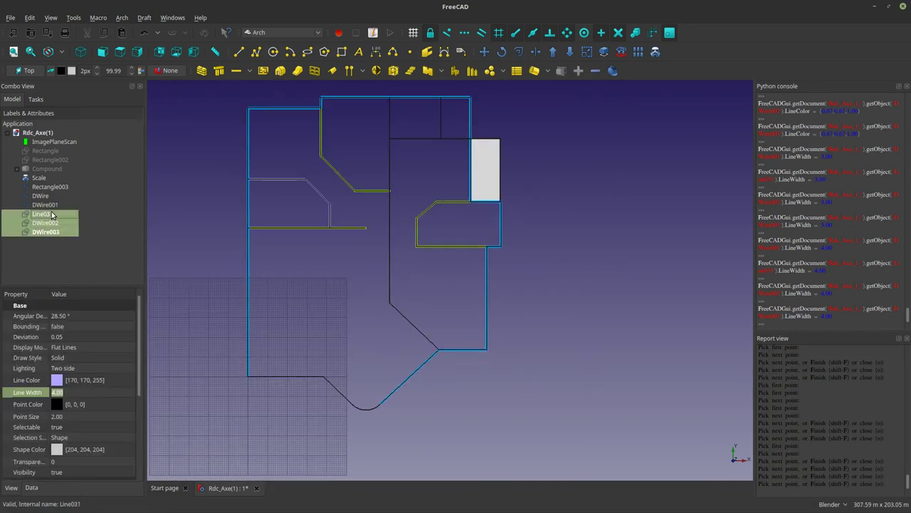
{"action": "left_click", "coordinate": [86, 384]}
{"action": "left_click", "coordinate": [97, 379]}
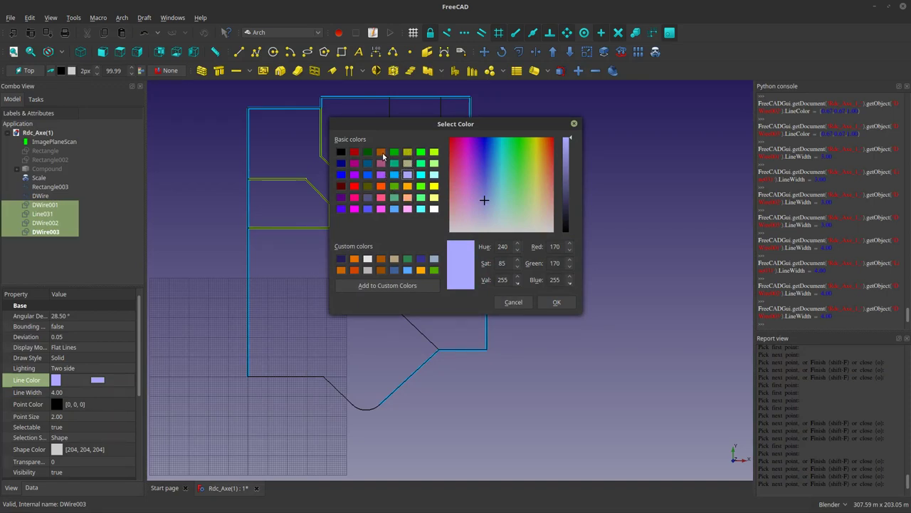
{"action": "left_click", "coordinate": [382, 152]}
{"action": "left_click", "coordinate": [557, 301]}
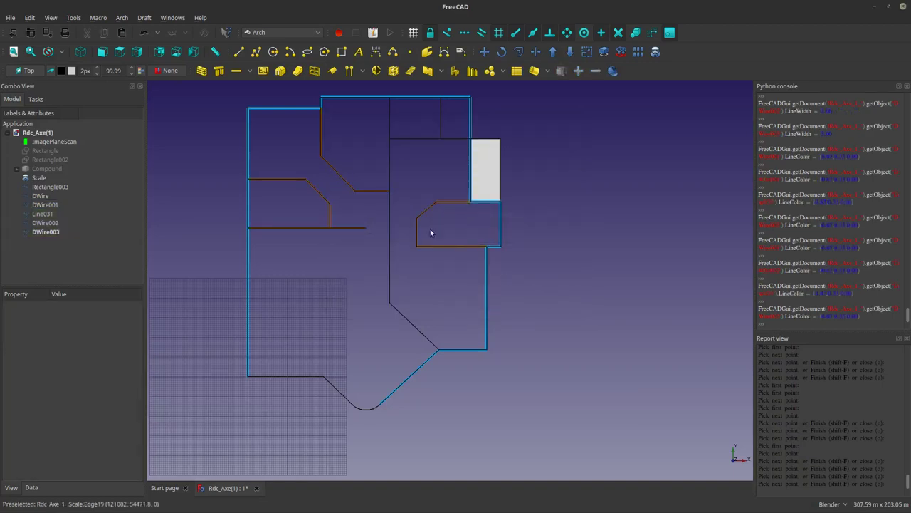
{"action": "left_click", "coordinate": [255, 54]}
Trace DWire004 from the top wall down the central partition to the diagonal wall corner.
{"action": "left_click", "coordinate": [389, 98]}
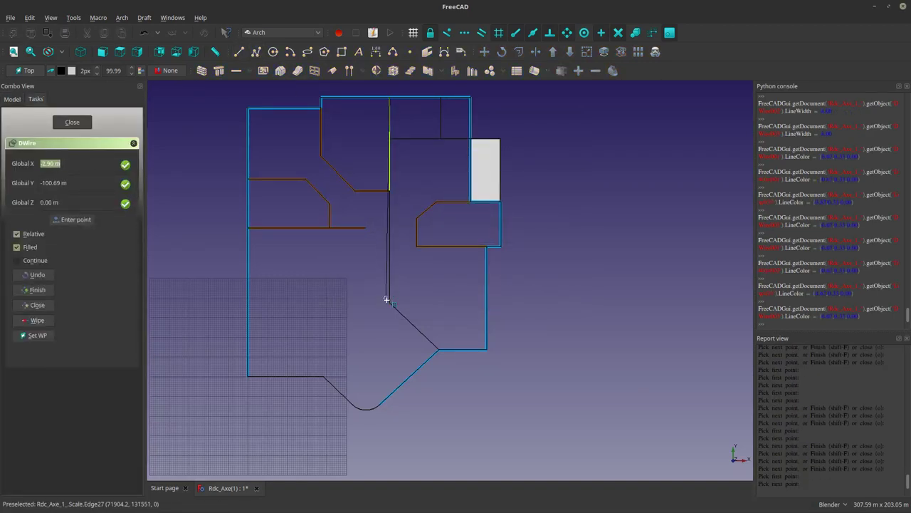
{"action": "left_click", "coordinate": [390, 299]}
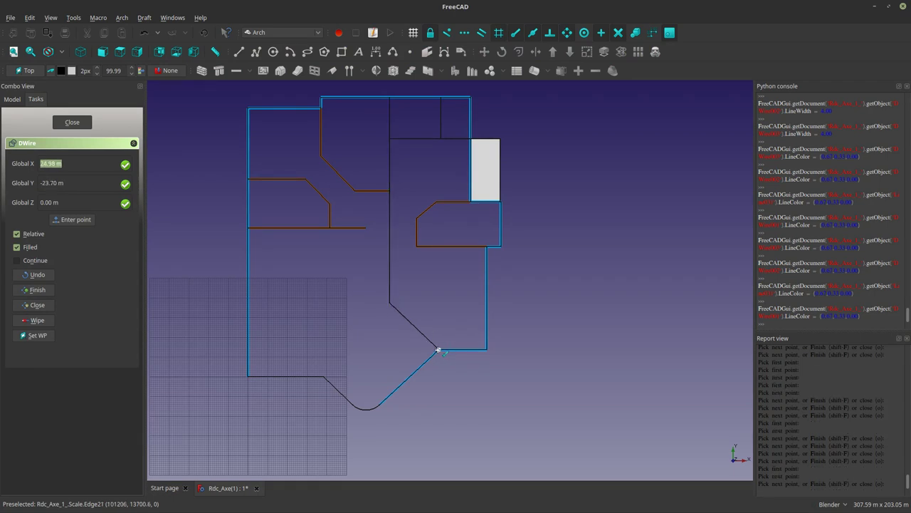
{"action": "left_click", "coordinate": [438, 349]}
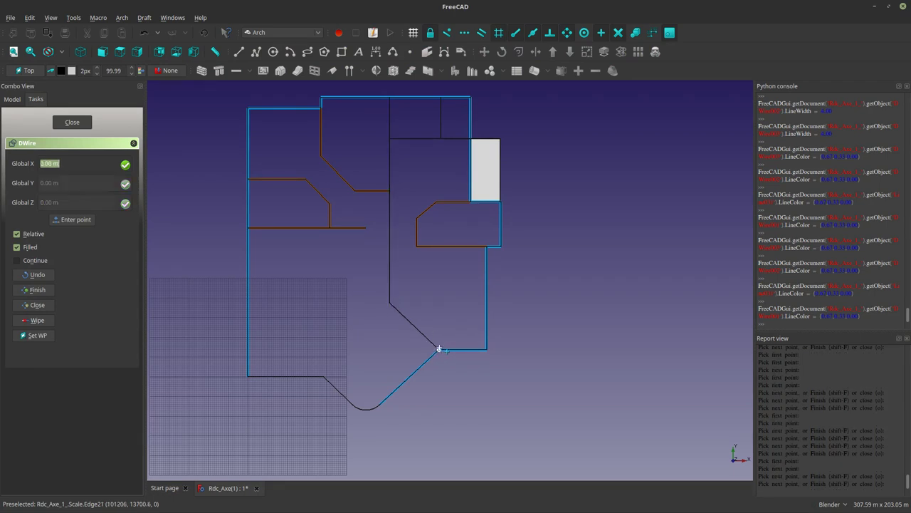
{"action": "left_click", "coordinate": [36, 290]}
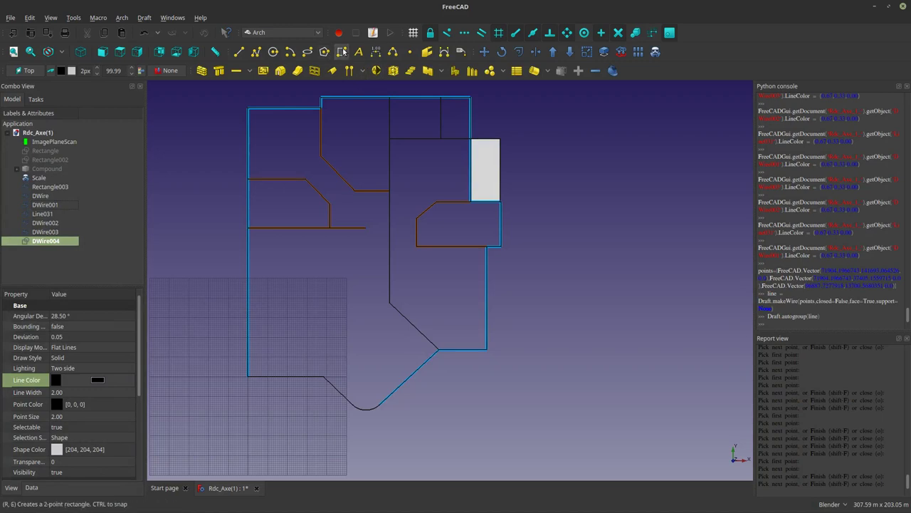
{"action": "left_click", "coordinate": [257, 54]}
{"action": "key", "text": "Escape"}
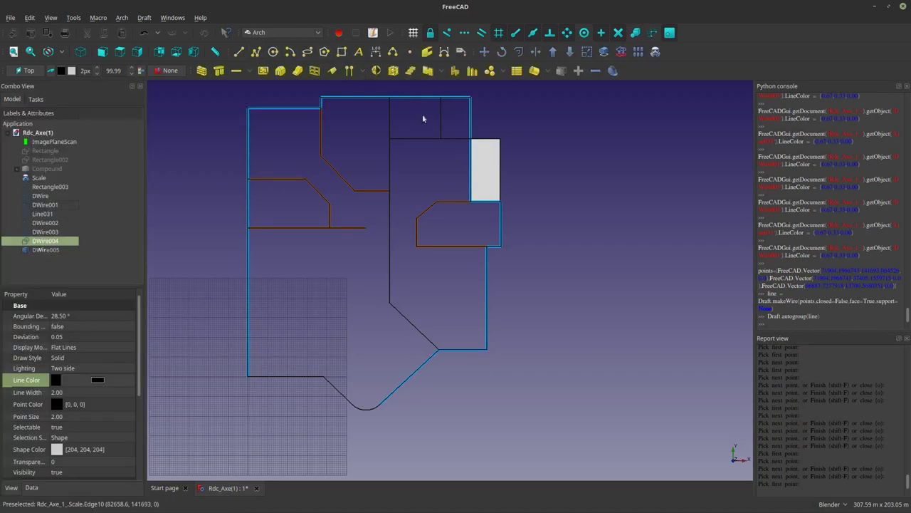
{"action": "scroll", "coordinate": [408, 107], "scroll_direction": "up", "scroll_amount": 3}
{"action": "scroll", "coordinate": [408, 107], "scroll_direction": "up", "scroll_amount": 3}
Add Line032 and Line033 as the two short partitions at the top right.
{"action": "left_click", "coordinate": [239, 52]}
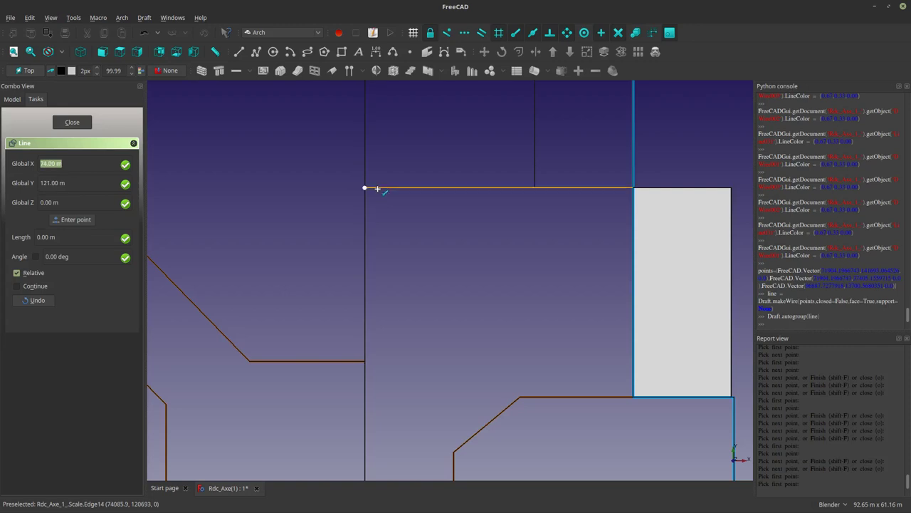
{"action": "left_click", "coordinate": [367, 187]}
{"action": "left_click", "coordinate": [636, 197]}
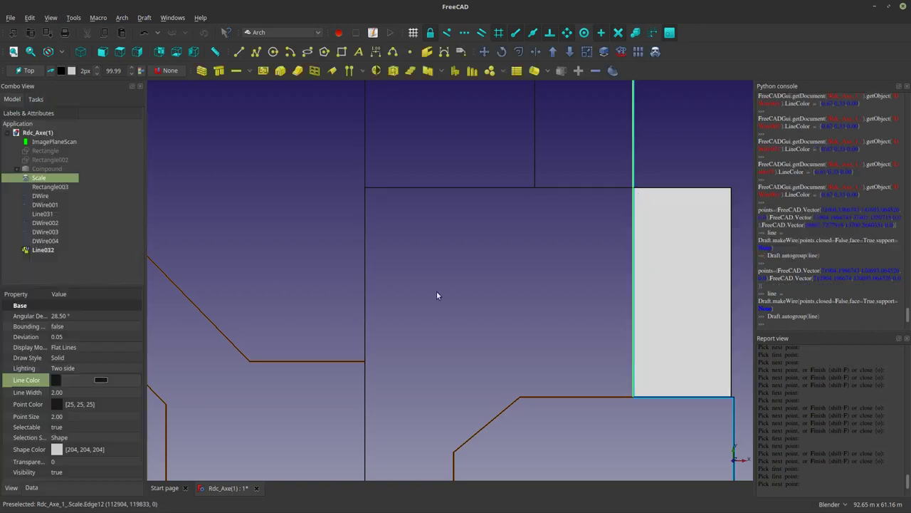
{"action": "scroll", "coordinate": [437, 290], "scroll_direction": "down", "scroll_amount": 9}
{"action": "left_click", "coordinate": [239, 52]}
{"action": "scroll", "coordinate": [413, 260], "scroll_direction": "up", "scroll_amount": 4}
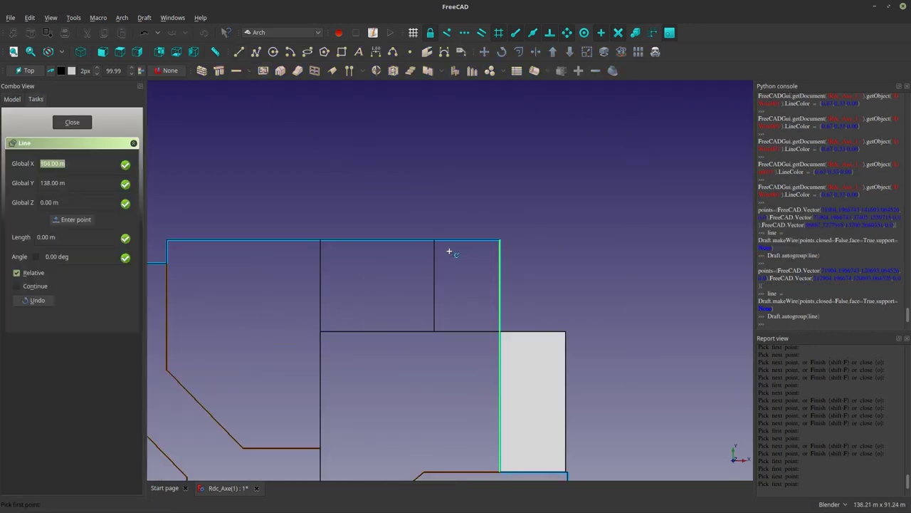
{"action": "left_click", "coordinate": [434, 240]}
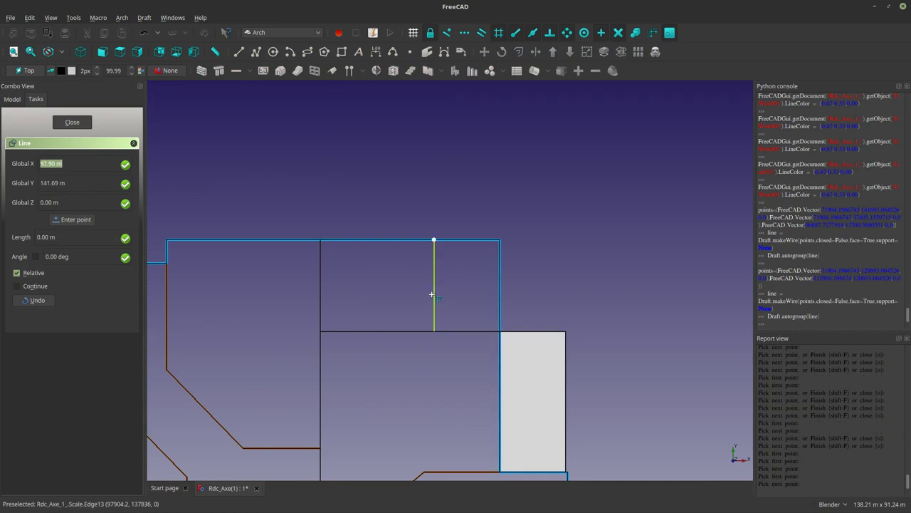
{"action": "left_click", "coordinate": [441, 330]}
{"action": "scroll", "coordinate": [442, 330], "scroll_direction": "down", "scroll_amount": 5}
{"action": "mouse_move", "coordinate": [441, 330]}
{"action": "middle_mouse_down"}
{"action": "mouse_move", "coordinate": [392, 243]}
{"action": "mouse_move", "coordinate": [377, 264]}
{"action": "middle_mouse_up"}
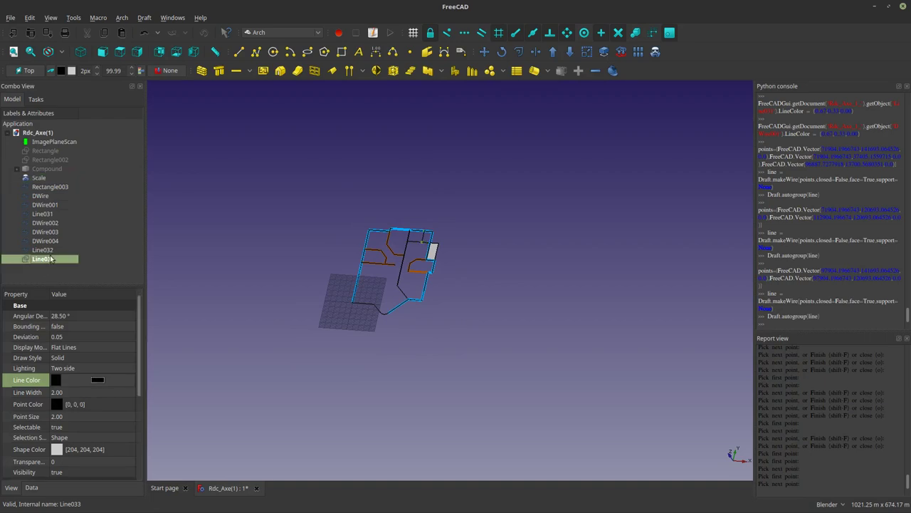
Give Line032 and DWire004 a brown line colour and a 4.00 line width.
{"action": "left_click", "coordinate": [44, 250]}
{"action": "left_click", "coordinate": [57, 242], "text": "ctrl"}
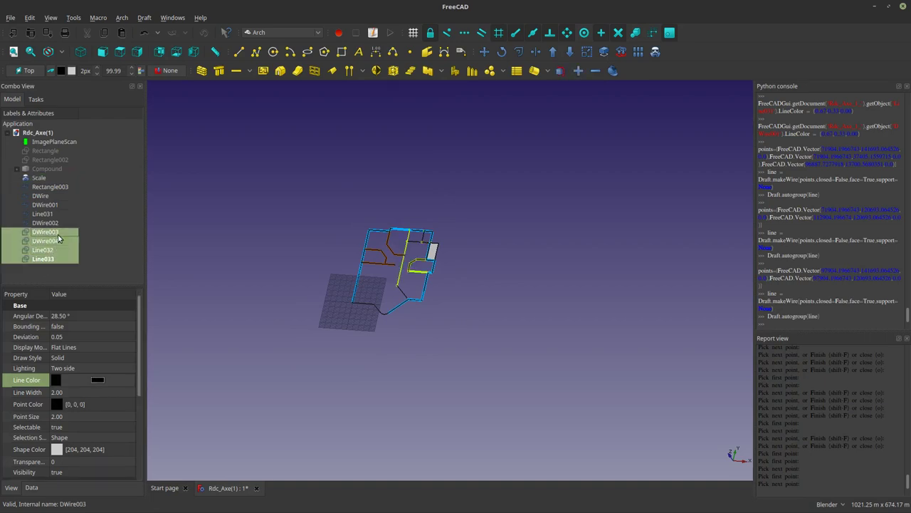
{"action": "left_click", "coordinate": [97, 379]}
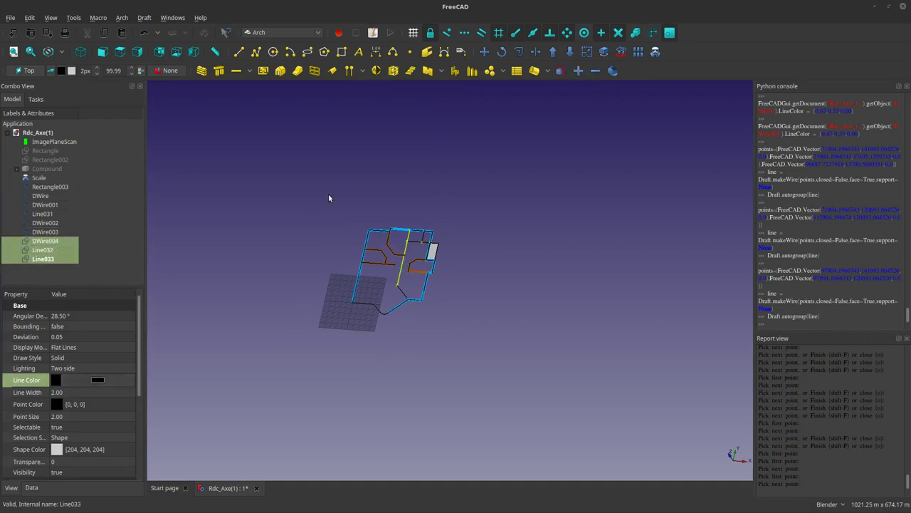
{"action": "left_click", "coordinate": [381, 152]}
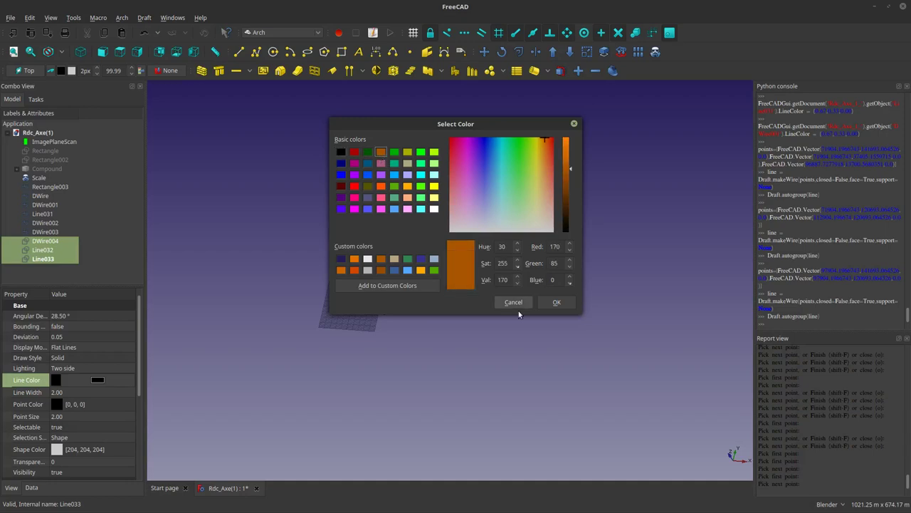
{"action": "left_click", "coordinate": [556, 302]}
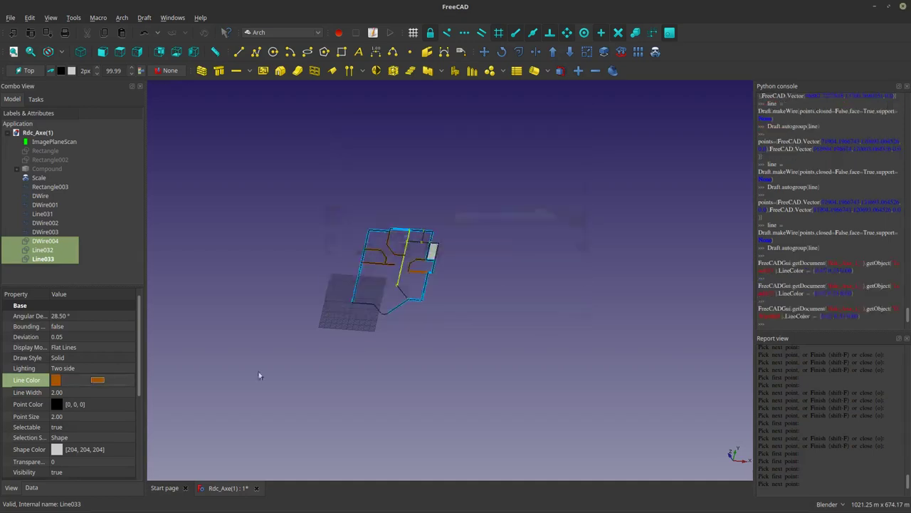
{"action": "left_click", "coordinate": [98, 392]}
{"action": "scroll", "coordinate": [98, 391], "scroll_direction": "up", "scroll_amount": 2}
Reframe the floor plan and select Rectangle003 in the tree.
{"action": "left_click", "coordinate": [493, 285]}
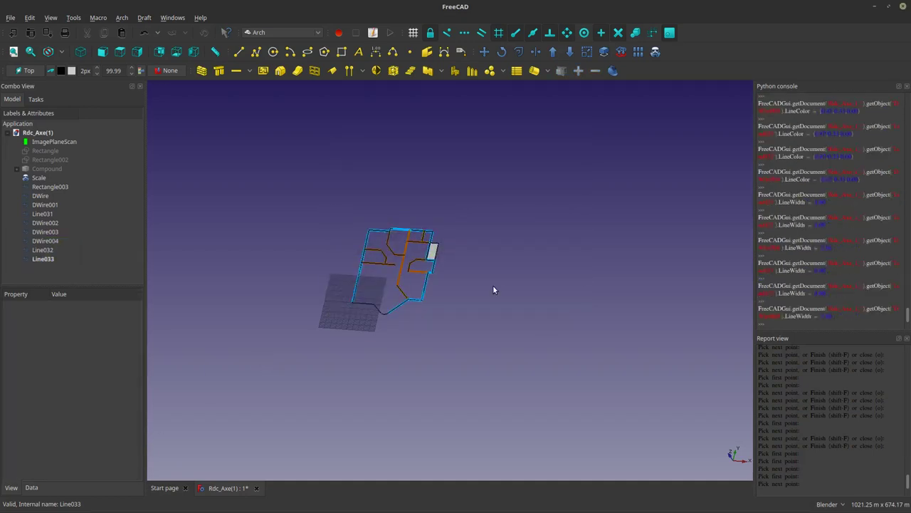
{"action": "middle_click_drag", "start_coordinate": [493, 285], "coordinate": [496, 322]}
{"action": "scroll", "coordinate": [332, 244], "scroll_direction": "up", "scroll_amount": 3}
{"action": "middle_click_drag", "start_coordinate": [332, 244], "coordinate": [425, 334], "text": "shift"}
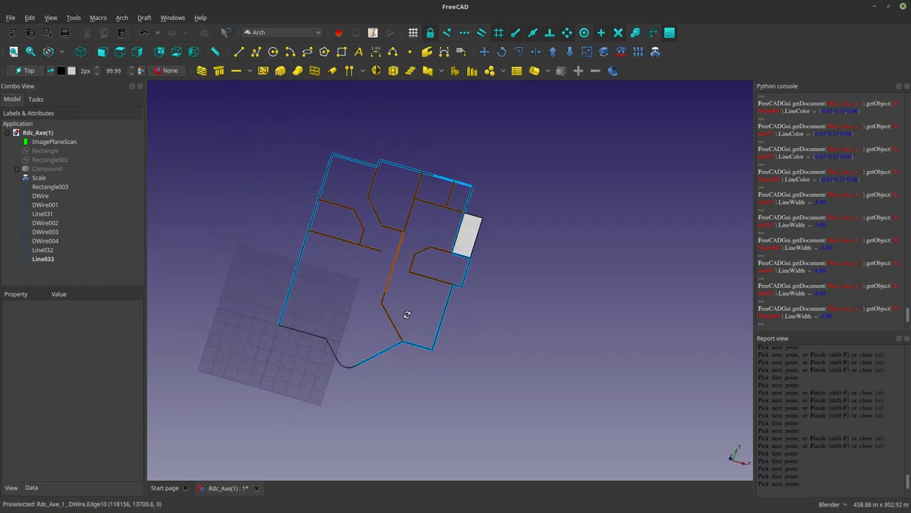
{"action": "left_click", "coordinate": [27, 180]}
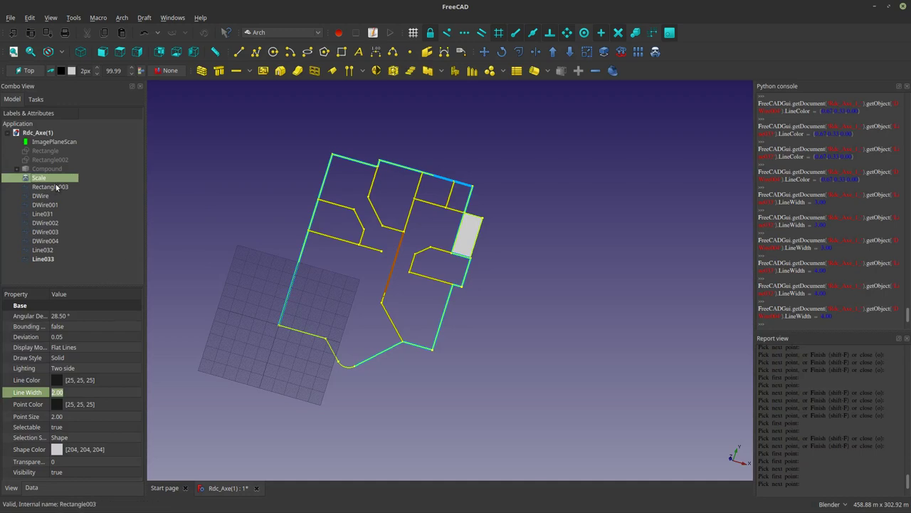
{"action": "left_click", "coordinate": [91, 188]}
Build an Arch Wall from Rectangle003 and check DWire001 through DWire004 in the tree.
{"action": "left_click", "coordinate": [202, 70]}
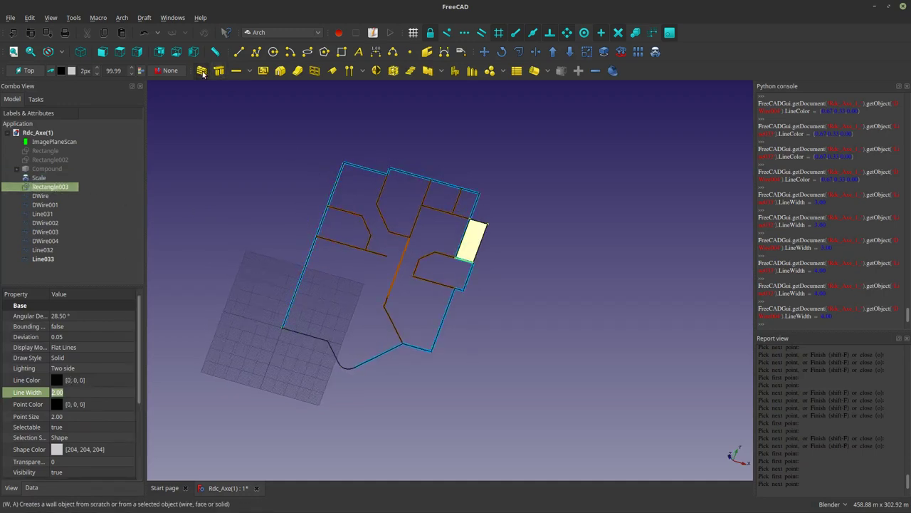
{"action": "scroll", "coordinate": [403, 287], "scroll_direction": "up", "scroll_amount": 5}
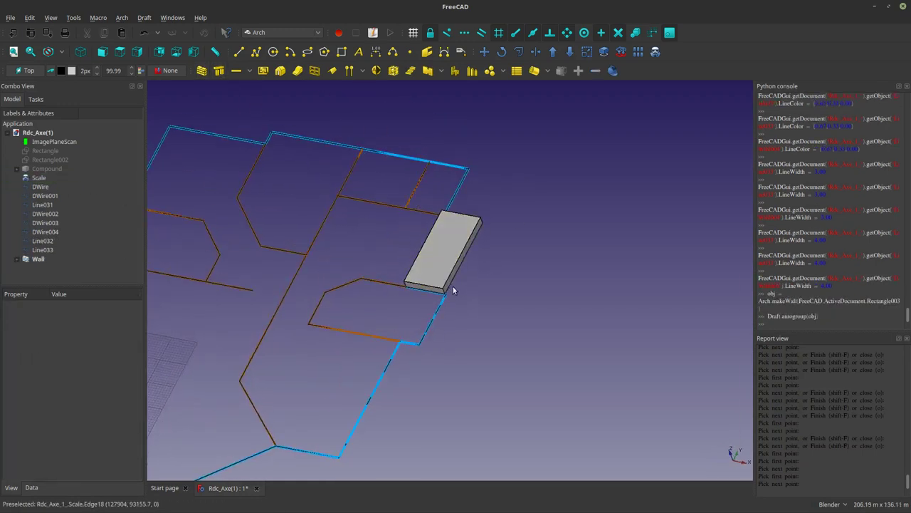
{"action": "left_click", "coordinate": [43, 196]}
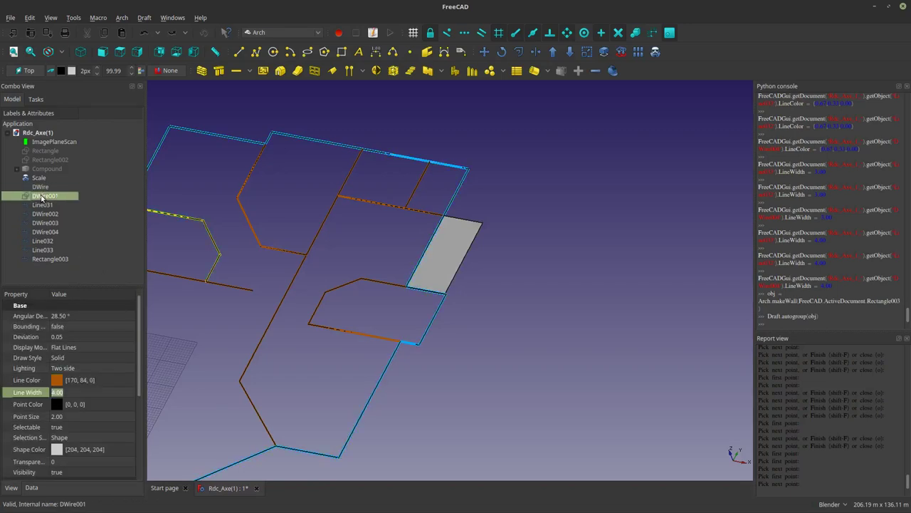
{"action": "left_click", "coordinate": [42, 205]}
{"action": "left_click", "coordinate": [43, 214]}
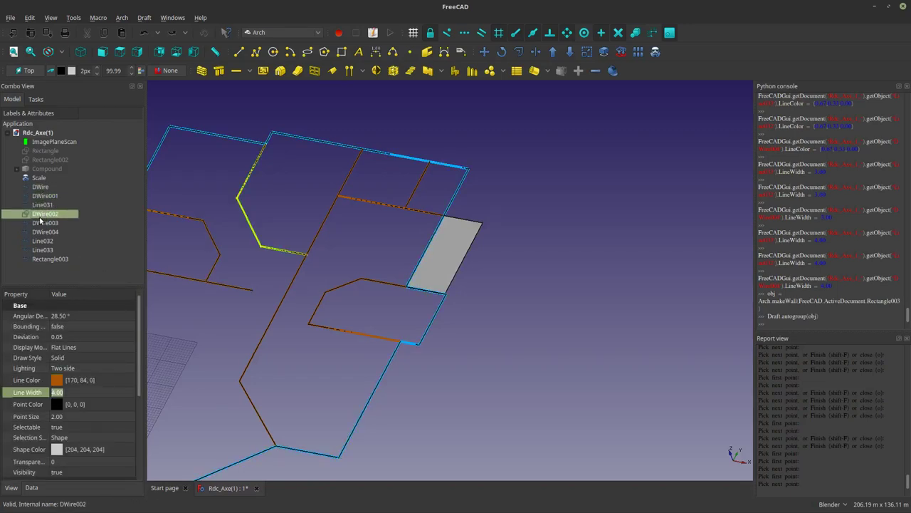
{"action": "left_click", "coordinate": [38, 223]}
{"action": "left_click", "coordinate": [42, 233]}
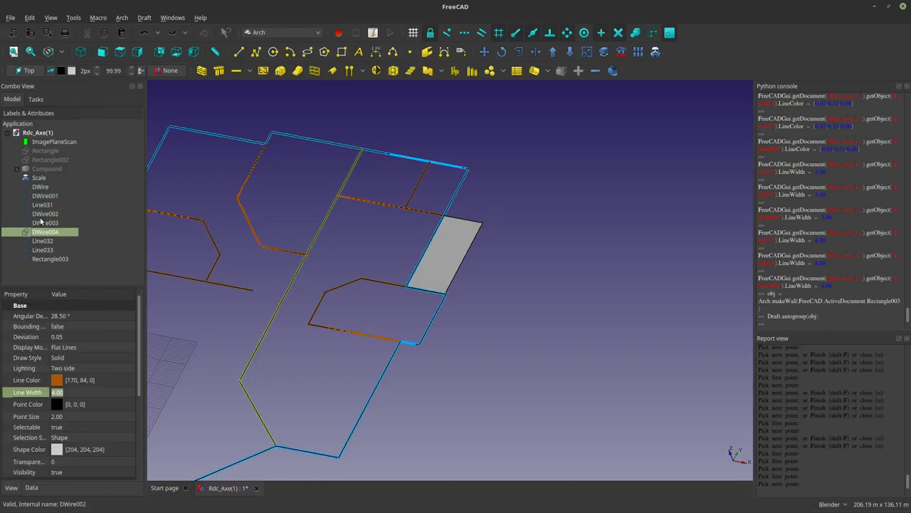
Select the outer DWire and rename it 'External outline'.
{"action": "left_click", "coordinate": [41, 214]}
{"action": "left_click", "coordinate": [40, 205]}
{"action": "left_click", "coordinate": [43, 195]}
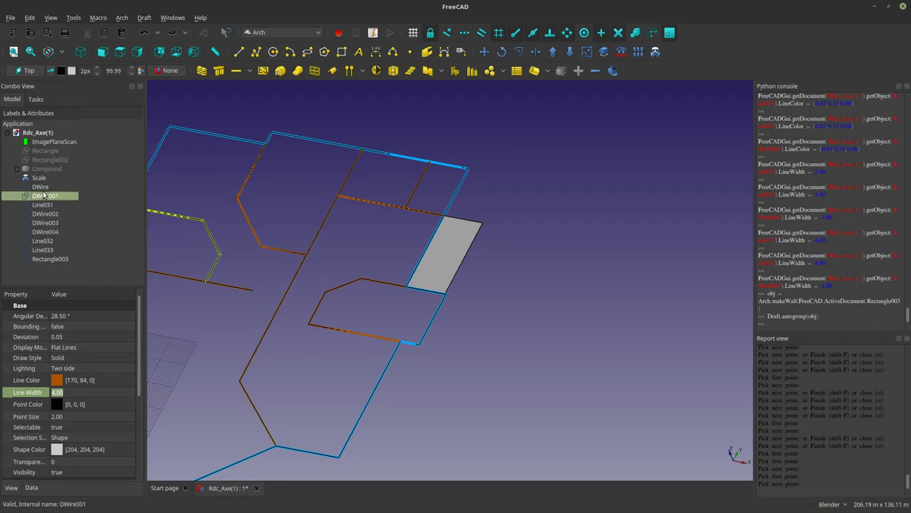
{"action": "left_click", "coordinate": [44, 186]}
{"action": "right_click", "coordinate": [50, 187]}
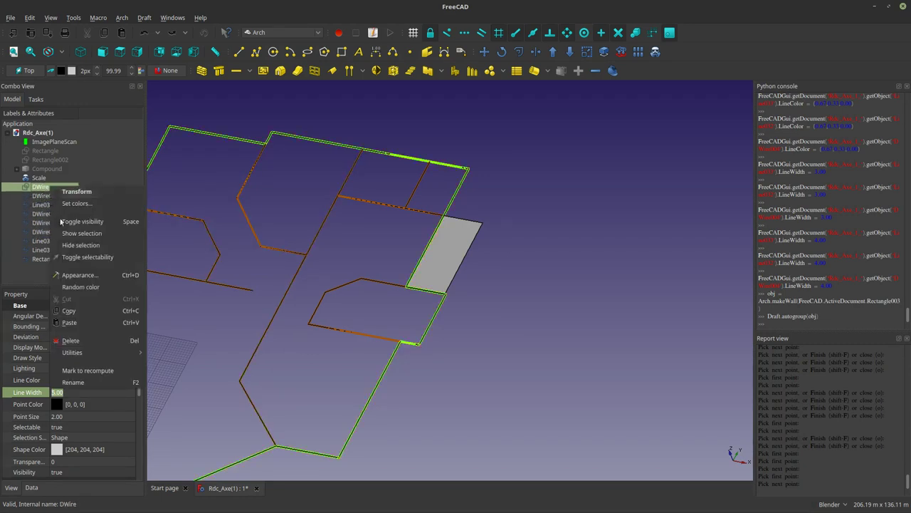
{"action": "left_click", "coordinate": [79, 373]}
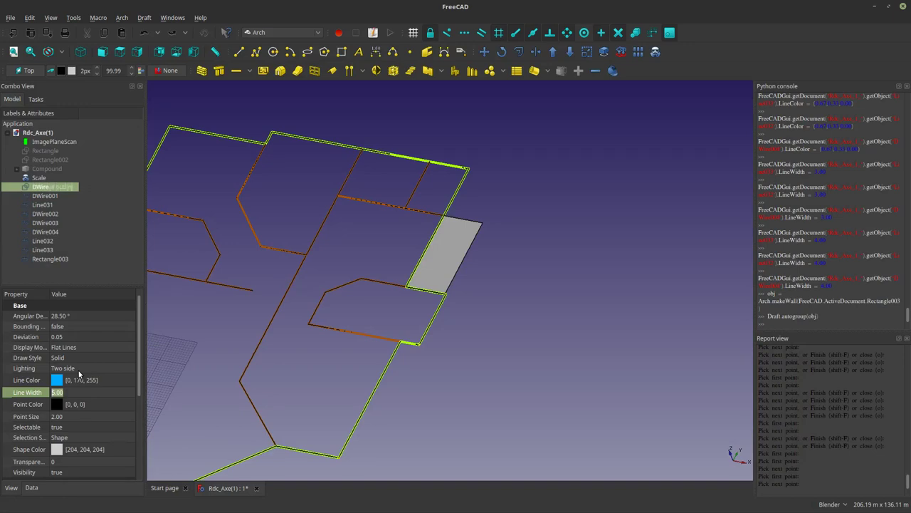
{"action": "type", "text": "External outline"}
{"action": "key", "text": "Return"}
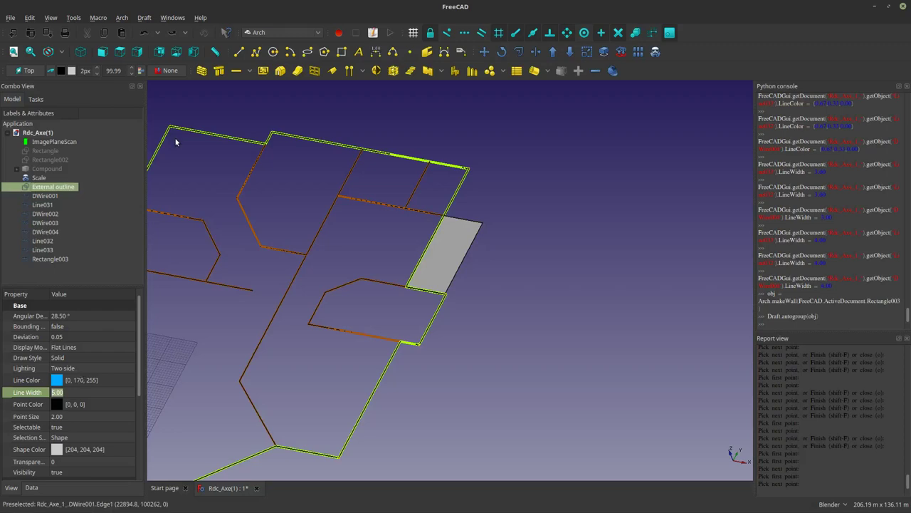
Build an Arch Wall on the External outline and zoom around the new walls.
{"action": "left_click", "coordinate": [202, 72]}
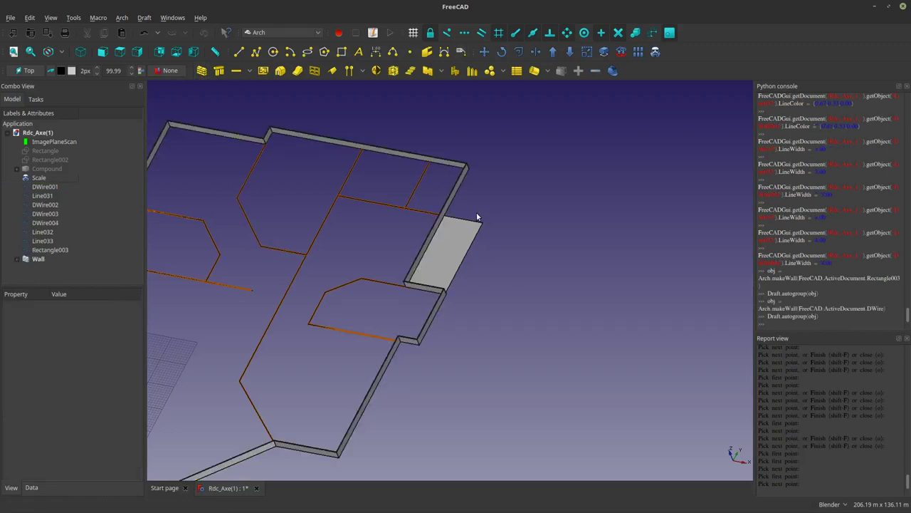
{"action": "scroll", "coordinate": [499, 306], "scroll_direction": "down", "scroll_amount": 3}
{"action": "scroll", "coordinate": [513, 299], "scroll_direction": "up", "scroll_amount": 4}
{"action": "scroll", "coordinate": [516, 299], "scroll_direction": "up", "scroll_amount": 1}
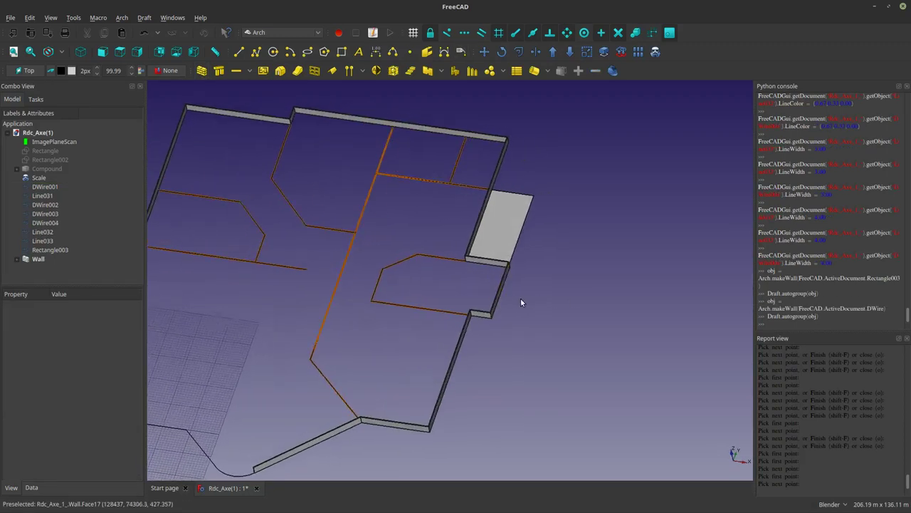
{"action": "scroll", "coordinate": [499, 307], "scroll_direction": "up", "scroll_amount": 3}
{"action": "scroll", "coordinate": [470, 303], "scroll_direction": "up", "scroll_amount": 2}
{"action": "scroll", "coordinate": [446, 291], "scroll_direction": "up", "scroll_amount": 2}
{"action": "scroll", "coordinate": [443, 291], "scroll_direction": "down", "scroll_amount": 2}
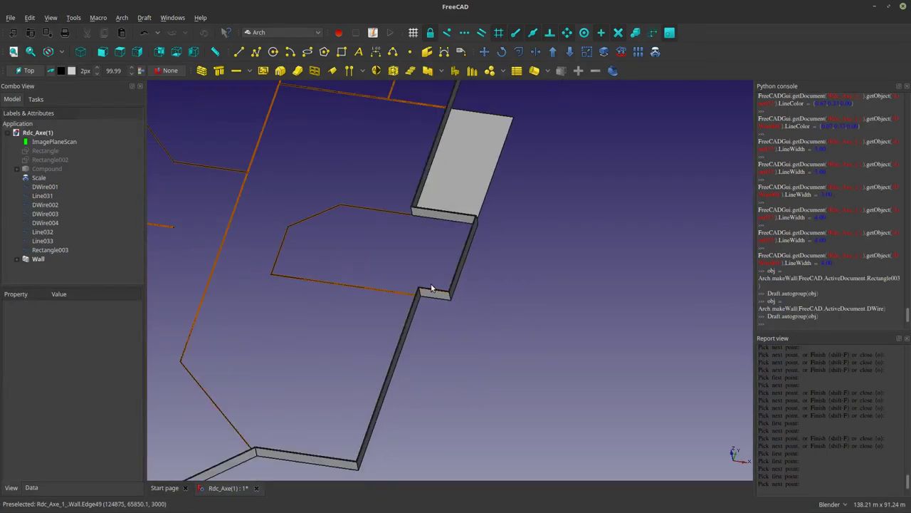
{"action": "scroll", "coordinate": [430, 287], "scroll_direction": "down", "scroll_amount": 2}
{"action": "scroll", "coordinate": [396, 279], "scroll_direction": "down", "scroll_amount": 2}
{"action": "scroll", "coordinate": [491, 278], "scroll_direction": "down", "scroll_amount": 2}
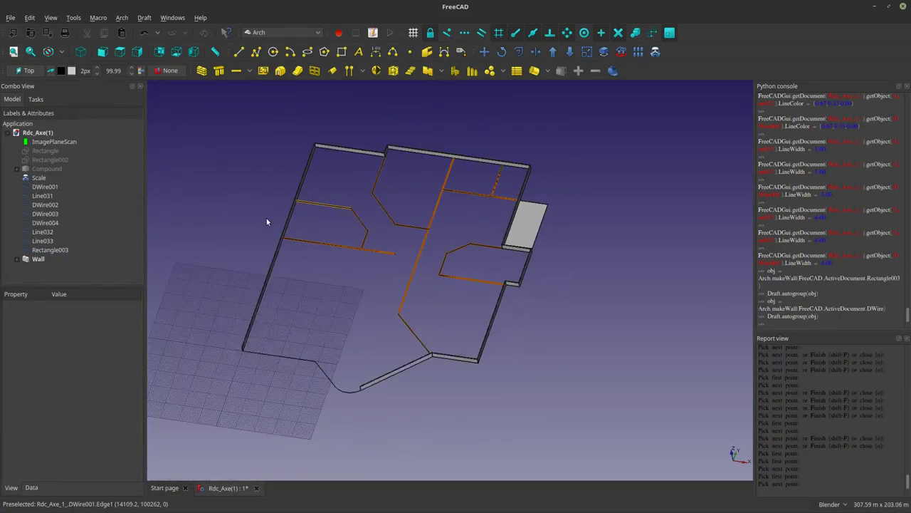
{"action": "scroll", "coordinate": [259, 393], "scroll_direction": "up", "scroll_amount": 1}
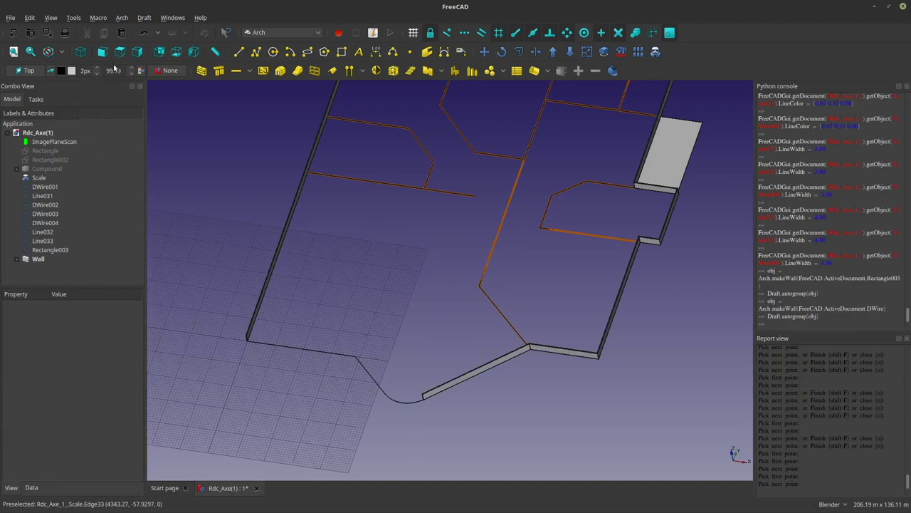
Switch to the Top view of the walled floor plan.
{"action": "left_click", "coordinate": [119, 52]}
{"action": "scroll", "coordinate": [243, 372], "scroll_direction": "up", "scroll_amount": 2}
{"action": "scroll", "coordinate": [310, 313], "scroll_direction": "up", "scroll_amount": 3}
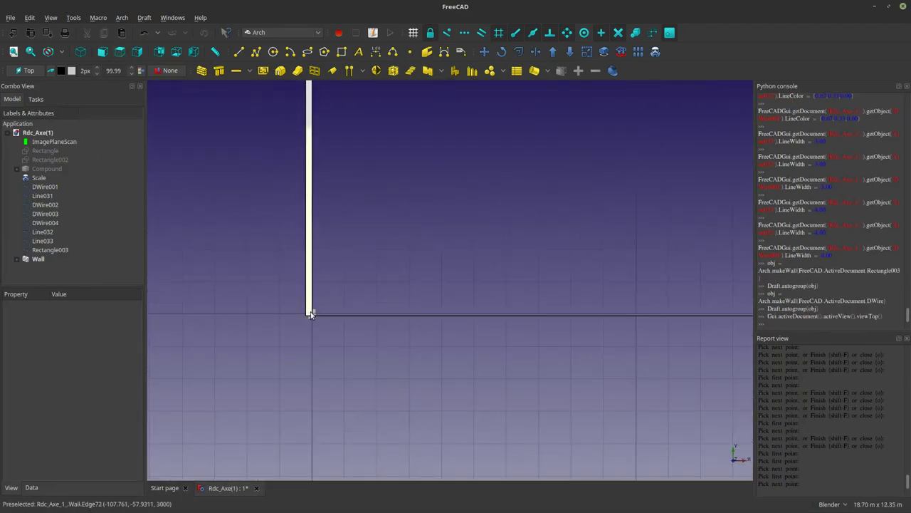
{"action": "scroll", "coordinate": [311, 311], "scroll_direction": "up", "scroll_amount": 5}
Hide the Wall so the traced plan lines show again.
{"action": "scroll", "coordinate": [321, 319], "scroll_direction": "up", "scroll_amount": 1}
{"action": "left_click", "coordinate": [274, 356]}
{"action": "key", "text": "space"}
{"action": "scroll", "coordinate": [239, 318], "scroll_direction": "up", "scroll_amount": 4}
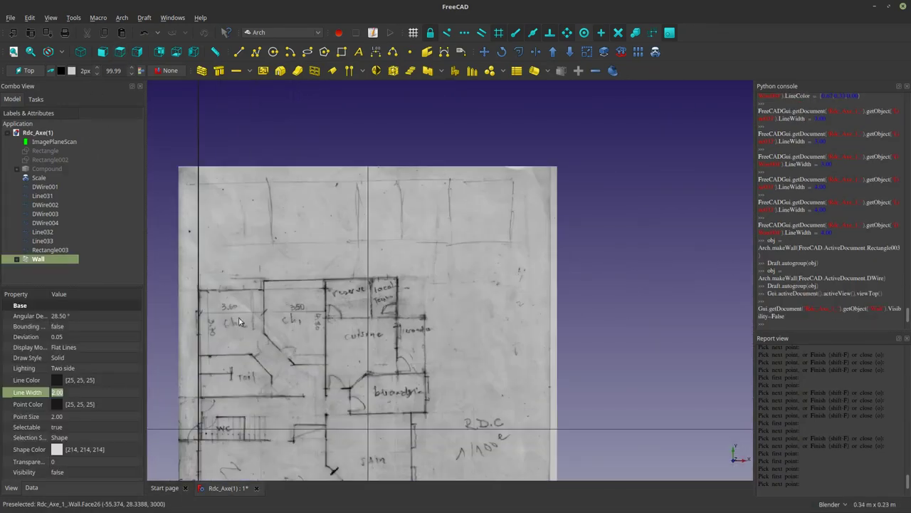
{"action": "scroll", "coordinate": [239, 317], "scroll_direction": "up", "scroll_amount": 3}
{"action": "scroll", "coordinate": [230, 310], "scroll_direction": "up", "scroll_amount": 2}
{"action": "scroll", "coordinate": [240, 317], "scroll_direction": "down", "scroll_amount": 2}
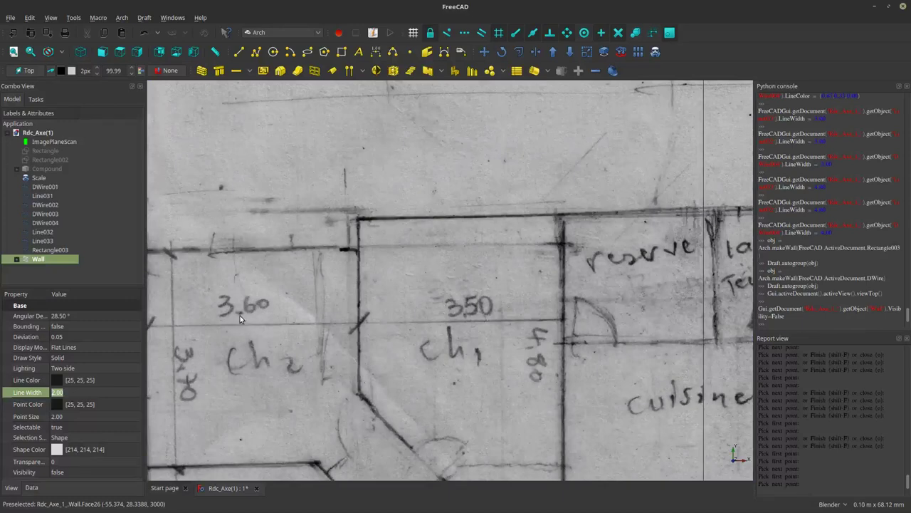
{"action": "scroll", "coordinate": [242, 319], "scroll_direction": "down", "scroll_amount": 5}
{"action": "scroll", "coordinate": [248, 324], "scroll_direction": "down", "scroll_amount": 3}
{"action": "scroll", "coordinate": [281, 352], "scroll_direction": "down", "scroll_amount": 2}
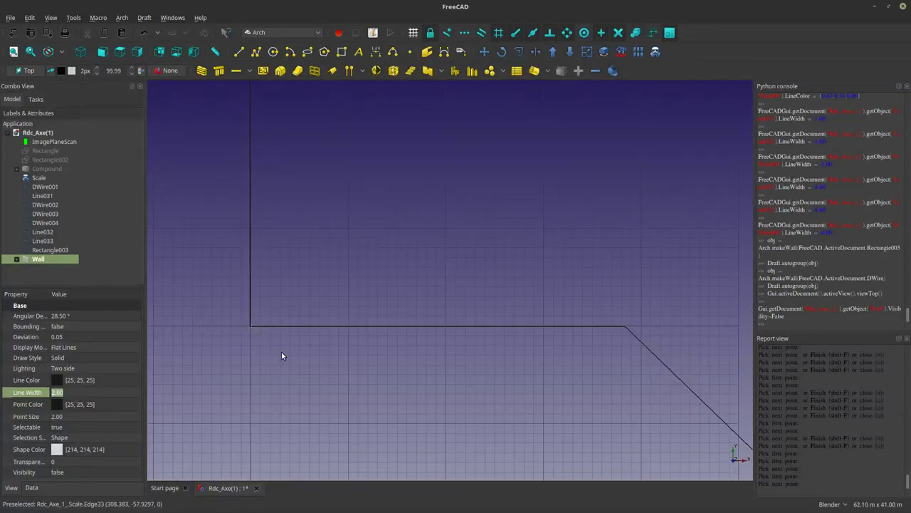
{"action": "scroll", "coordinate": [282, 351], "scroll_direction": "down", "scroll_amount": 5}
{"action": "scroll", "coordinate": [270, 172], "scroll_direction": "up", "scroll_amount": 3}
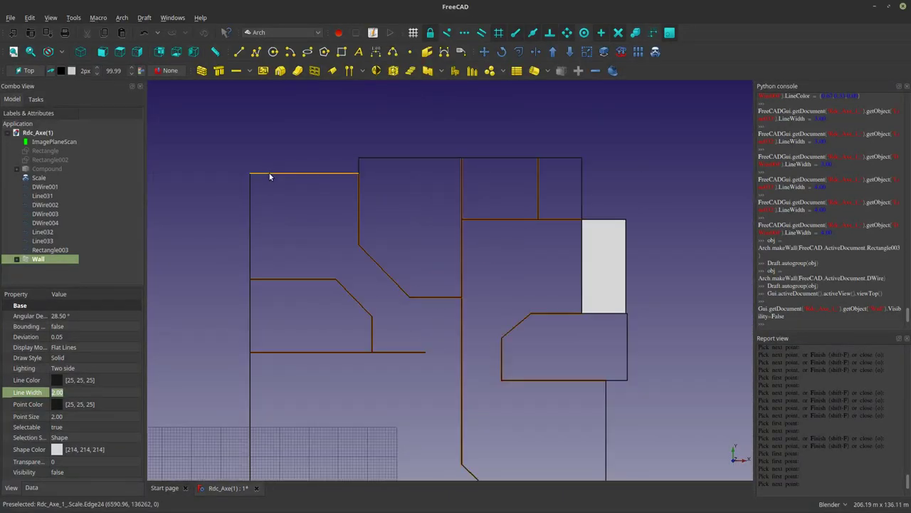
Add a trial Draft Dimension along the Scale's top edge, reading 37.00 m.
{"action": "left_click", "coordinate": [270, 173]}
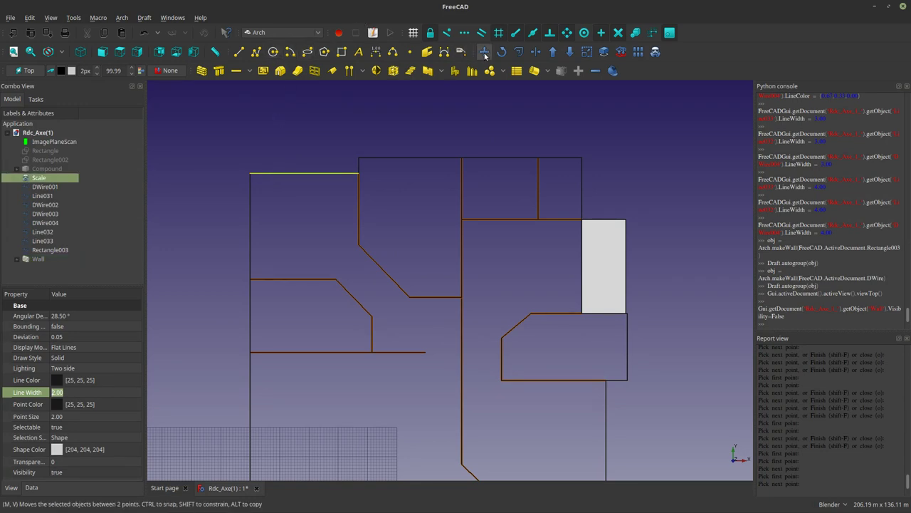
{"action": "left_click", "coordinate": [377, 51]}
{"action": "left_click", "coordinate": [279, 149]}
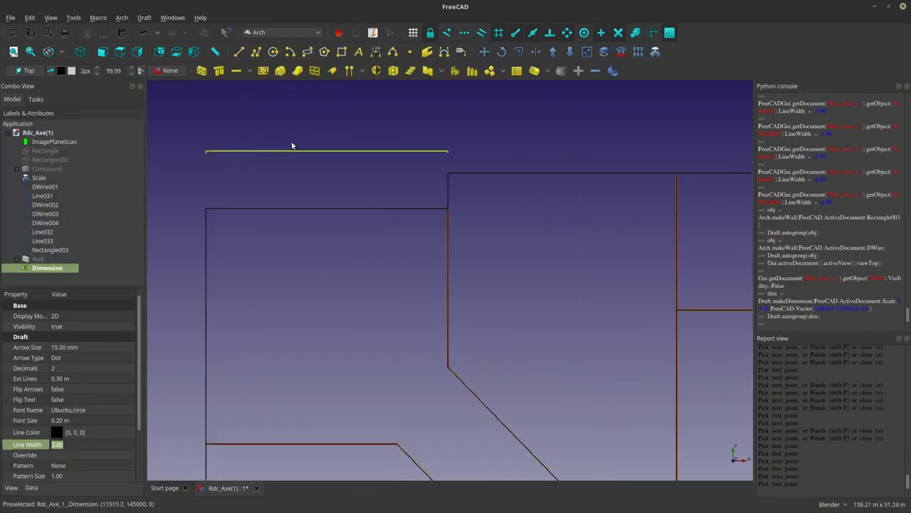
{"action": "scroll", "coordinate": [293, 144], "scroll_direction": "up", "scroll_amount": 4}
{"action": "scroll", "coordinate": [331, 155], "scroll_direction": "up", "scroll_amount": 2}
{"action": "scroll", "coordinate": [391, 136], "scroll_direction": "up", "scroll_amount": 3}
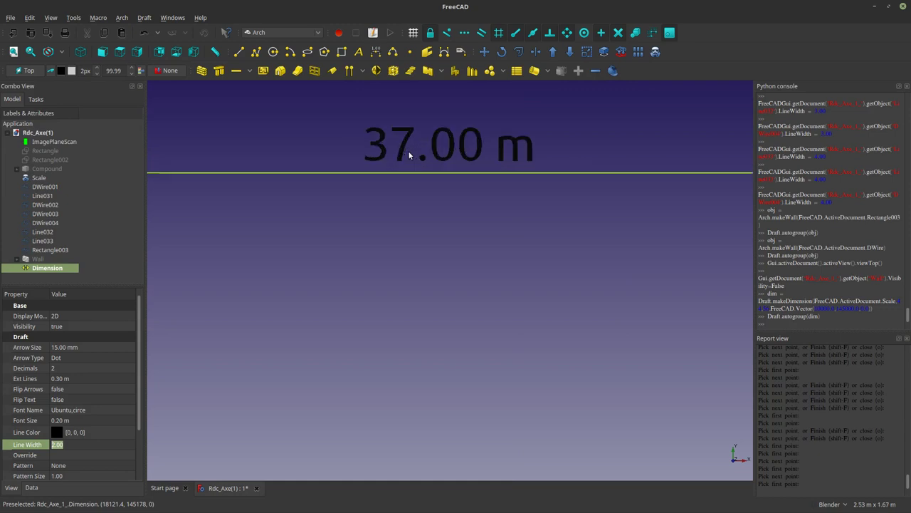
{"action": "scroll", "coordinate": [405, 152], "scroll_direction": "down", "scroll_amount": 5}
{"action": "scroll", "coordinate": [399, 158], "scroll_direction": "down", "scroll_amount": 5}
Delete the temporary 37.00 m dimension.
{"action": "left_click", "coordinate": [401, 217]}
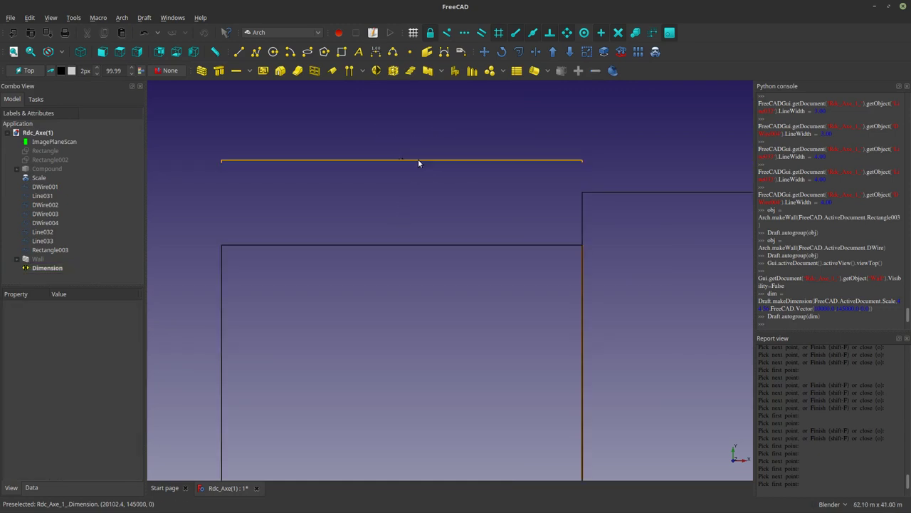
{"action": "left_click", "coordinate": [418, 159]}
{"action": "key", "text": "Delete"}
{"action": "scroll", "coordinate": [299, 222], "scroll_direction": "down", "scroll_amount": 5}
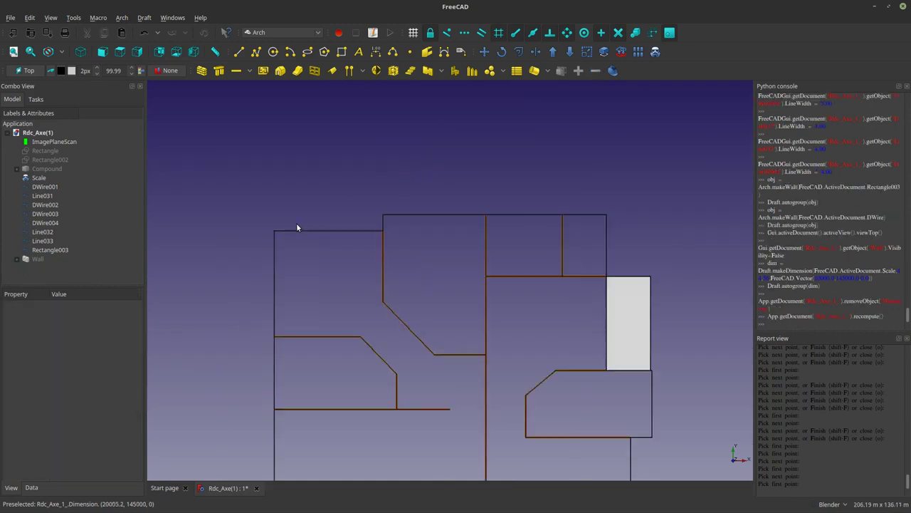
{"action": "scroll", "coordinate": [296, 223], "scroll_direction": "down", "scroll_amount": 2}
{"action": "scroll", "coordinate": [345, 254], "scroll_direction": "down", "scroll_amount": 3}
{"action": "scroll", "coordinate": [342, 258], "scroll_direction": "down", "scroll_amount": 2}
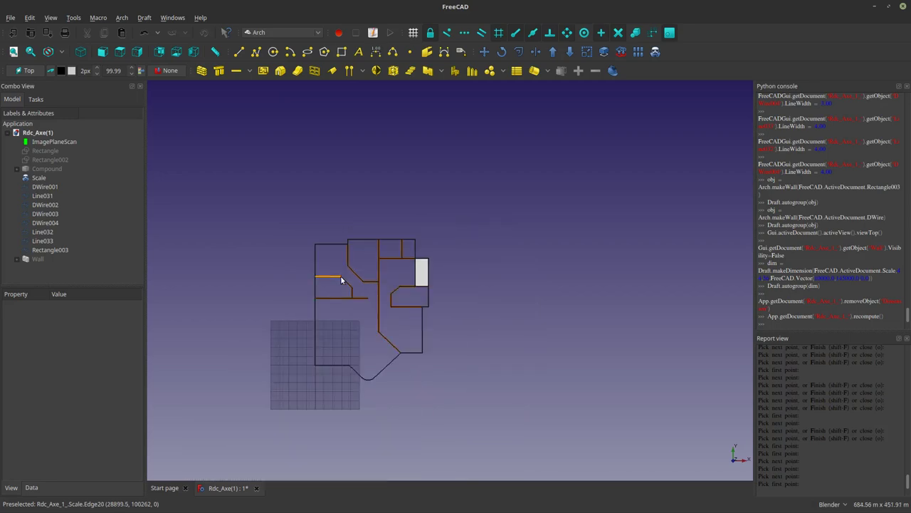
Delete the outer Wall object.
{"action": "left_click", "coordinate": [38, 179]}
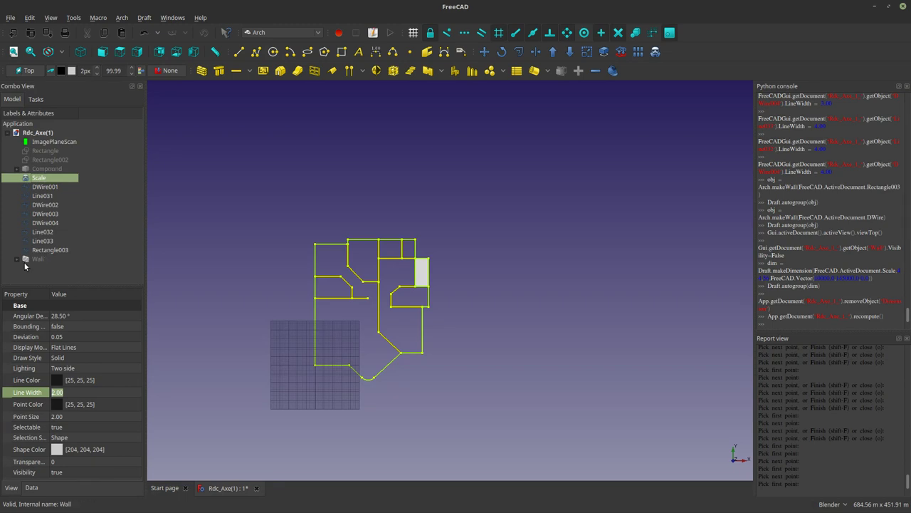
{"action": "left_click", "coordinate": [17, 259]}
{"action": "left_click", "coordinate": [38, 260]}
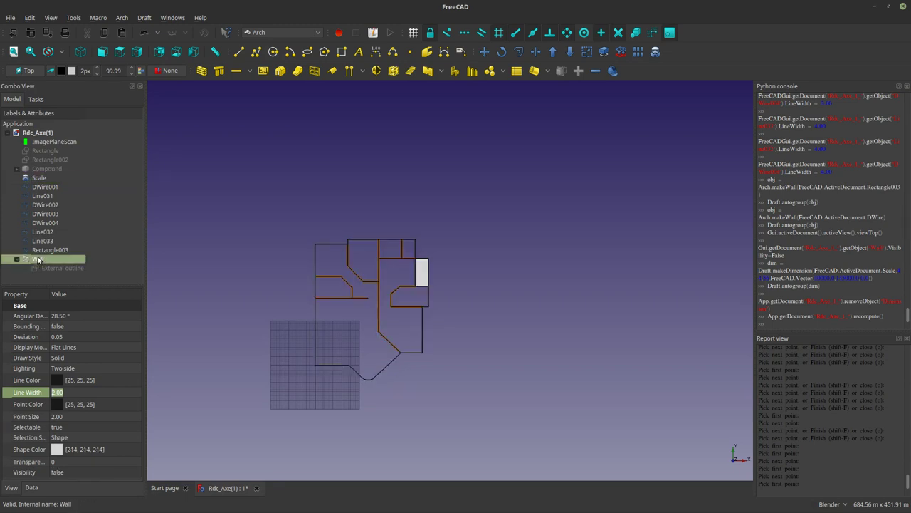
{"action": "key", "text": "Delete"}
Delete the traced wires, External outline and Scale, then undo to restore them.
{"action": "left_click", "coordinate": [39, 259]}
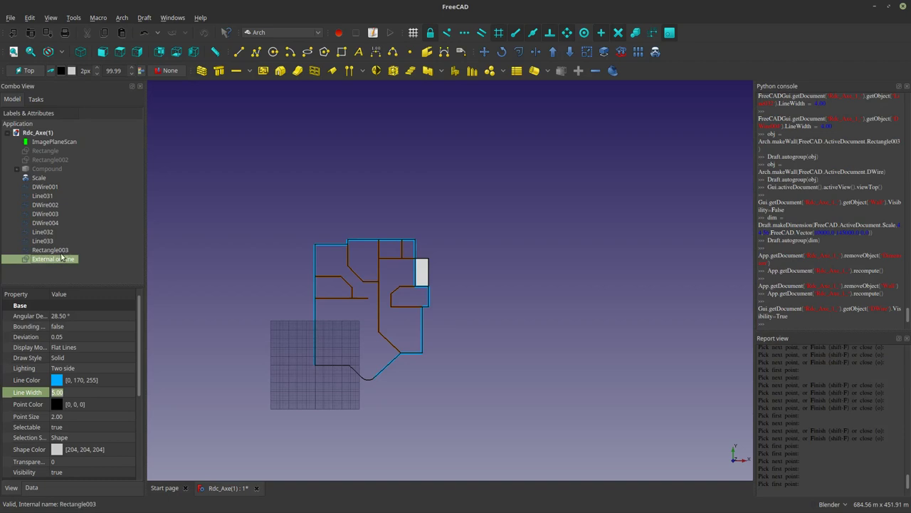
{"action": "left_click", "coordinate": [43, 180]}
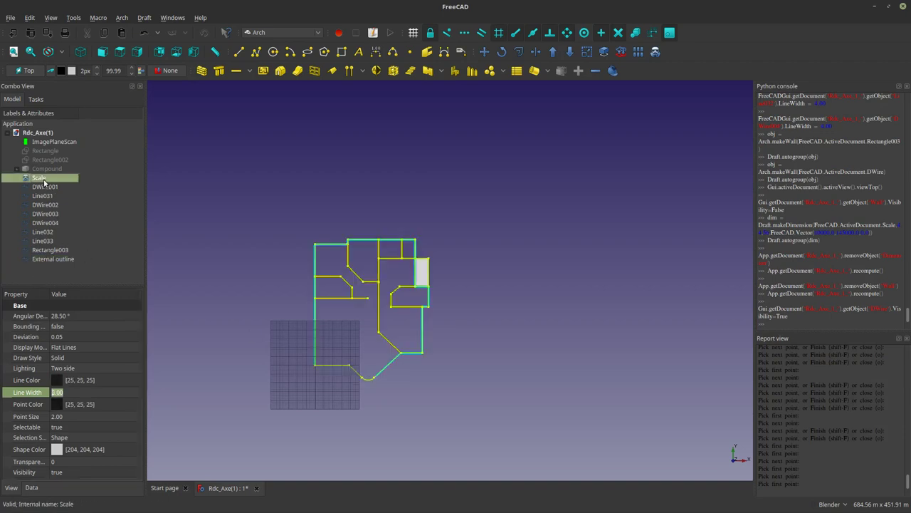
{"action": "left_click_drag", "start_coordinate": [55, 272], "coordinate": [44, 190]}
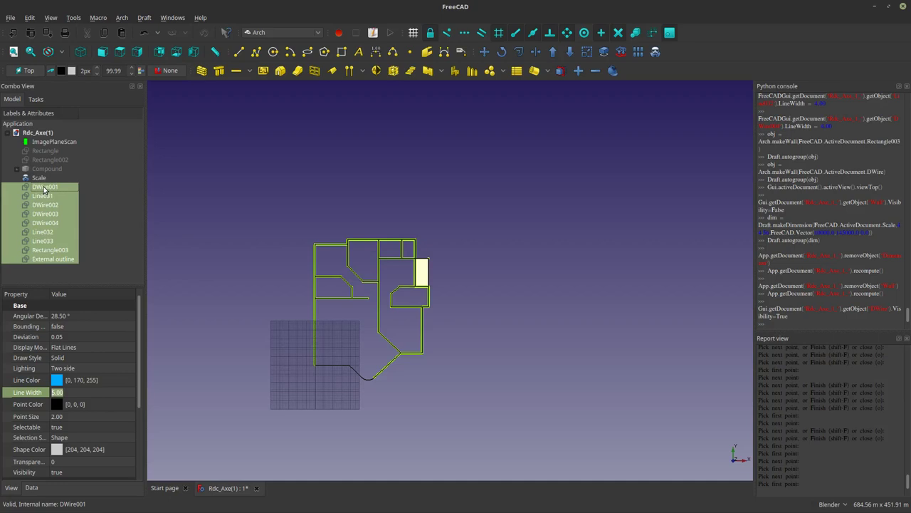
{"action": "left_click_drag", "start_coordinate": [43, 189], "coordinate": [43, 184]}
{"action": "key", "text": "Delete"}
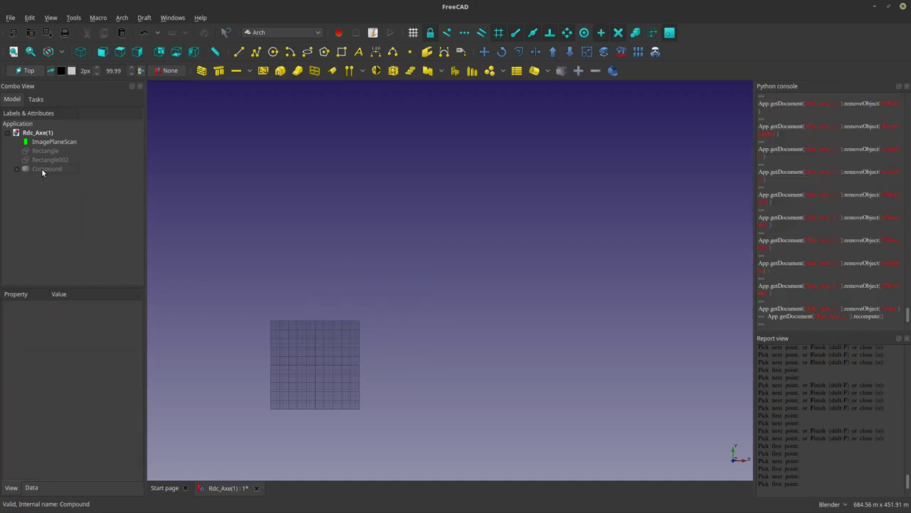
{"action": "key", "text": "ctrl+z"}
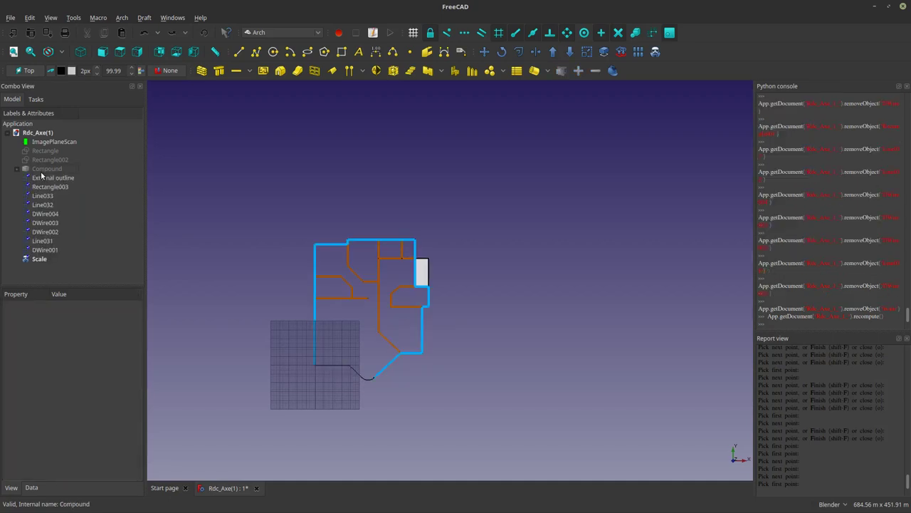
Make the Compound visible and hide its individual child wires.
{"action": "left_click", "coordinate": [24, 171]}
{"action": "key", "text": "space"}
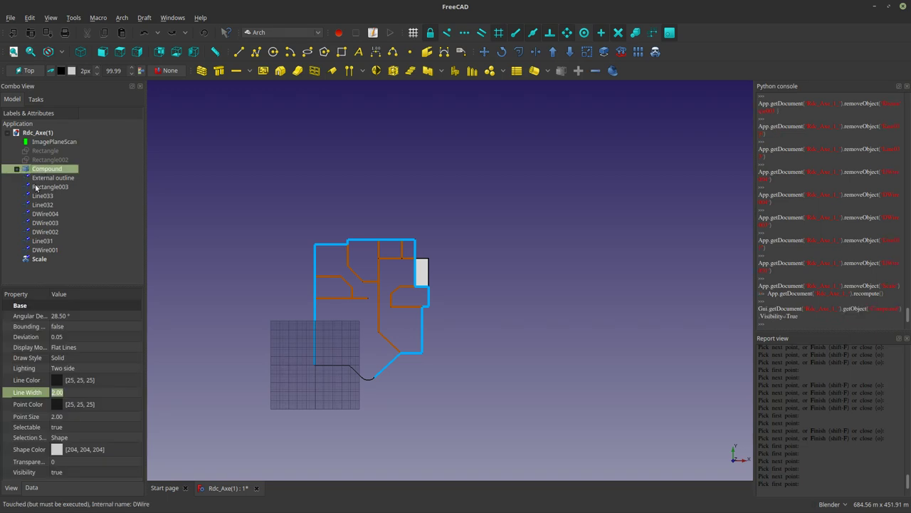
{"action": "left_click_drag", "start_coordinate": [39, 274], "coordinate": [42, 181]}
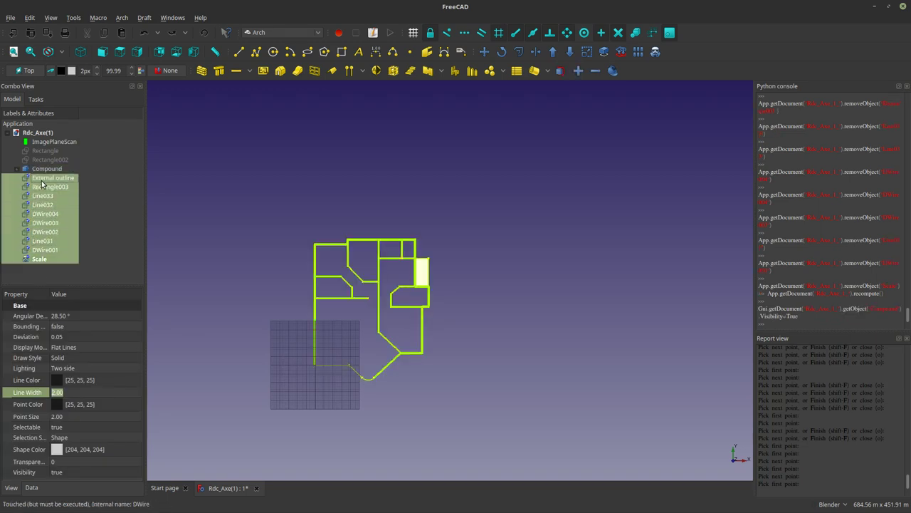
{"action": "key", "text": "space"}
{"action": "scroll", "coordinate": [299, 346], "scroll_direction": "down", "scroll_amount": 5}
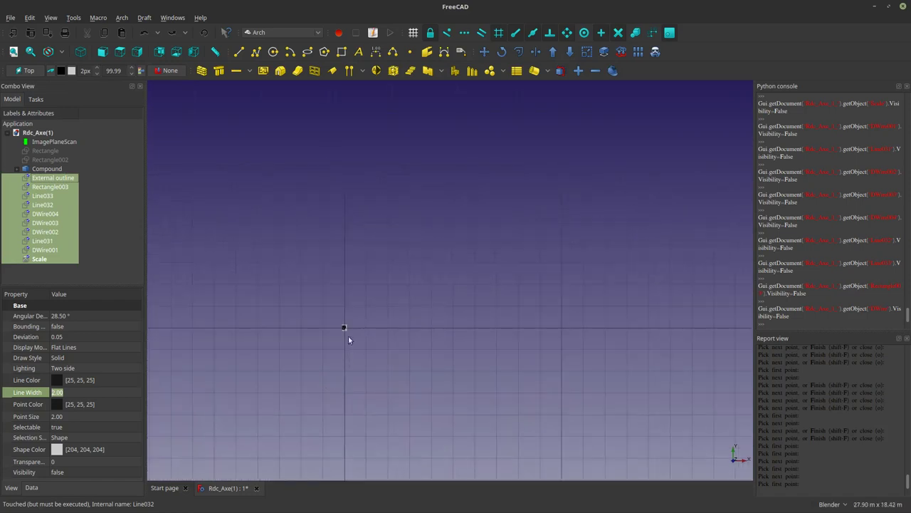
Run Draft Scale on the Compound as a clone, entering factor 100 for X and Y.
{"action": "scroll", "coordinate": [330, 346], "scroll_direction": "up", "scroll_amount": 5}
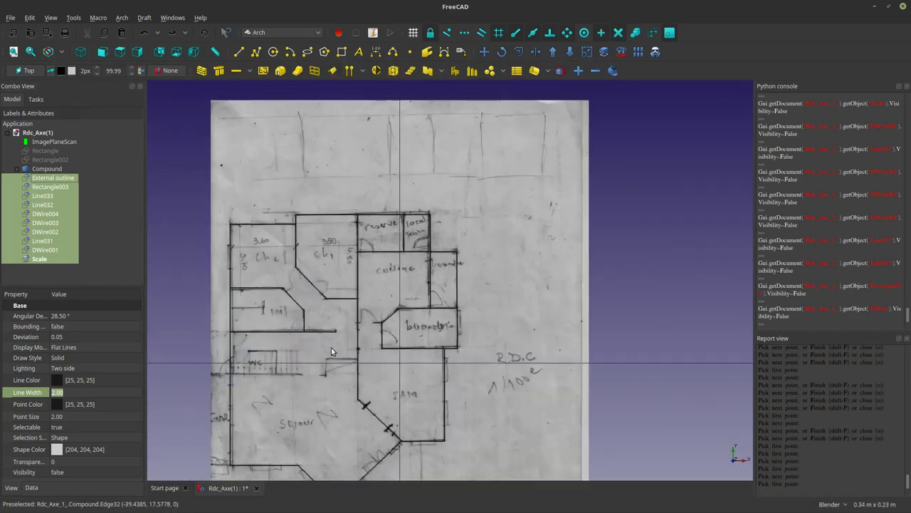
{"action": "left_click", "coordinate": [46, 168]}
{"action": "scroll", "coordinate": [316, 228], "scroll_direction": "down", "scroll_amount": 5}
{"action": "scroll", "coordinate": [304, 303], "scroll_direction": "up", "scroll_amount": 3}
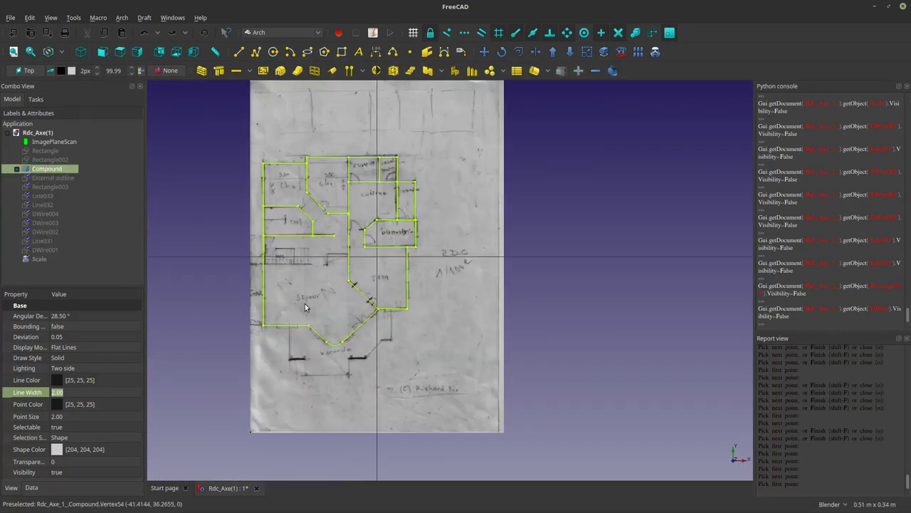
{"action": "left_click", "coordinate": [588, 52]}
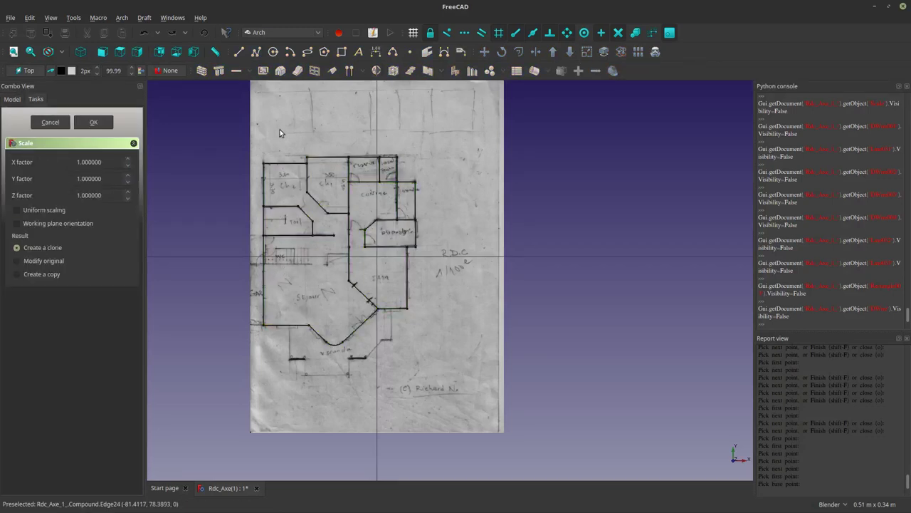
{"action": "scroll", "coordinate": [278, 135], "scroll_direction": "up", "scroll_amount": 2}
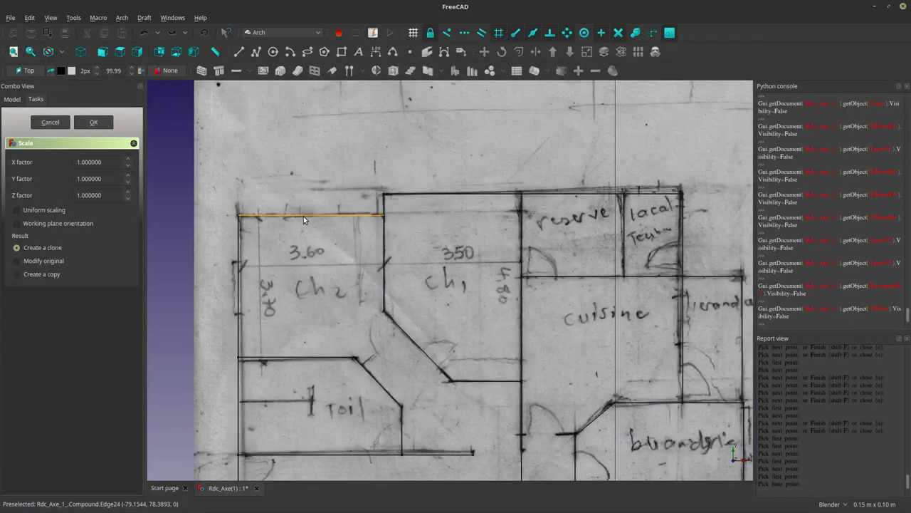
{"action": "scroll", "coordinate": [305, 203], "scroll_direction": "down", "scroll_amount": 3}
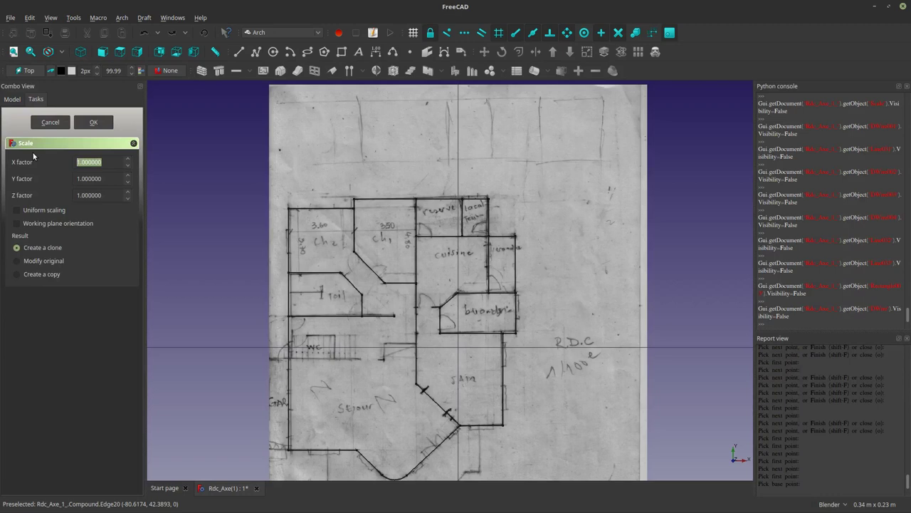
{"action": "type", "text": "100"}
{"action": "key", "text": "Tab"}
{"action": "type", "text": "1"}
Confirm the scale to create the Scale001 clone.
{"action": "left_click", "coordinate": [93, 121]}
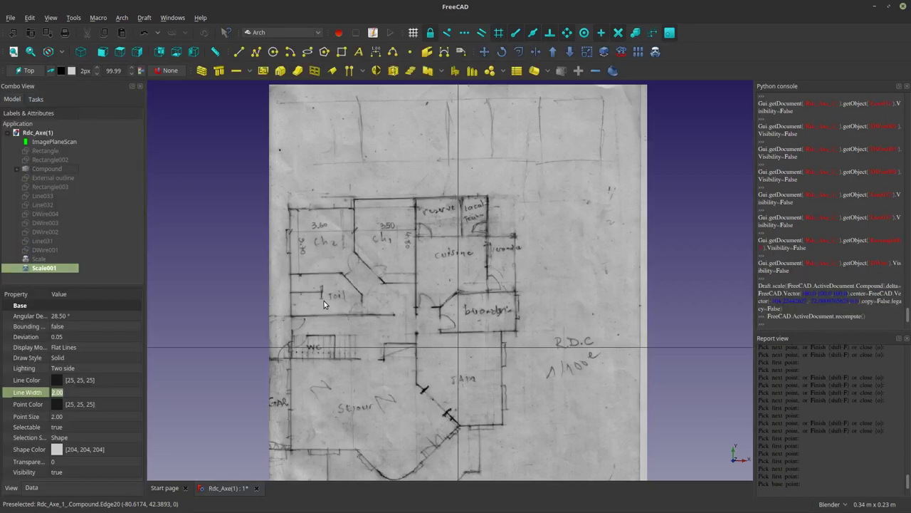
{"action": "scroll", "coordinate": [324, 301], "scroll_direction": "down", "scroll_amount": 10}
{"action": "scroll", "coordinate": [329, 291], "scroll_direction": "down", "scroll_amount": 5}
{"action": "scroll", "coordinate": [342, 271], "scroll_direction": "up", "scroll_amount": 5}
{"action": "scroll", "coordinate": [306, 225], "scroll_direction": "up", "scroll_amount": 1}
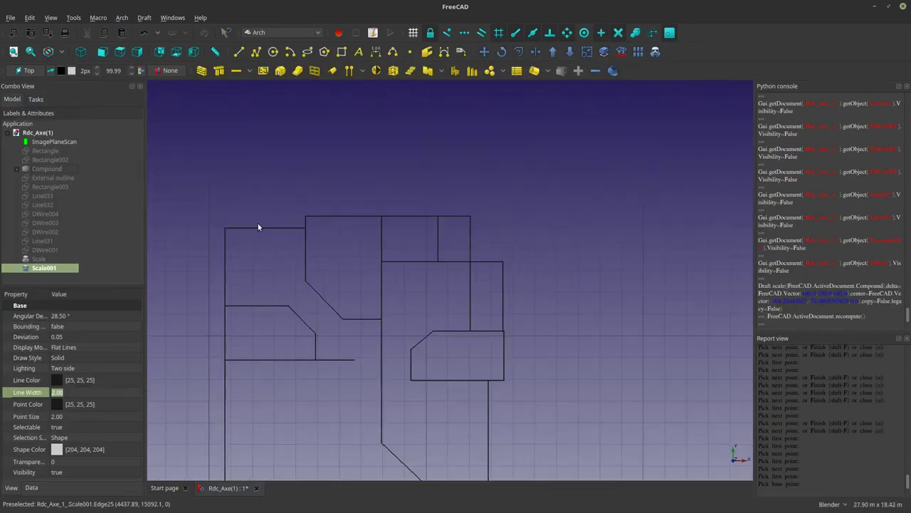
Dimension Scale001's two top-left room edges, giving 3.70 m and 3.50 m.
{"action": "left_click", "coordinate": [376, 51]}
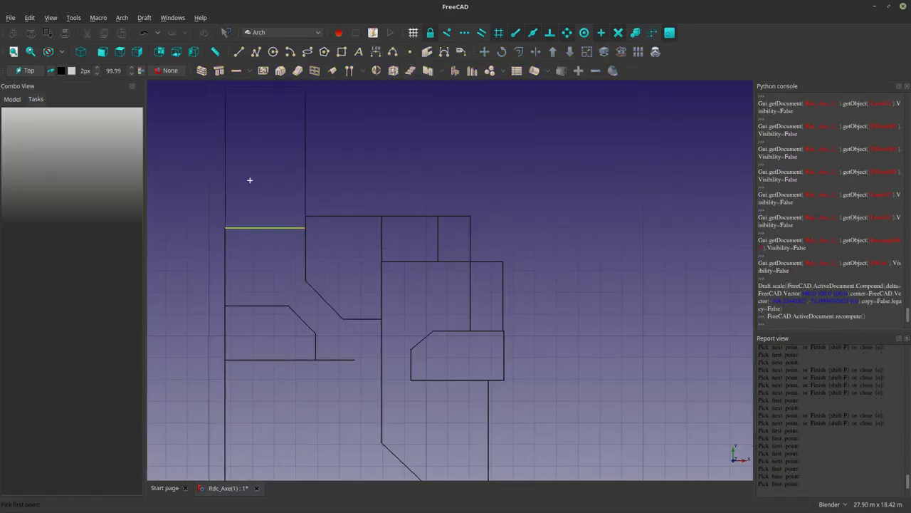
{"action": "scroll", "coordinate": [253, 207], "scroll_direction": "up", "scroll_amount": 4}
{"action": "left_click", "coordinate": [257, 228]}
{"action": "scroll", "coordinate": [257, 227], "scroll_direction": "up", "scroll_amount": 2}
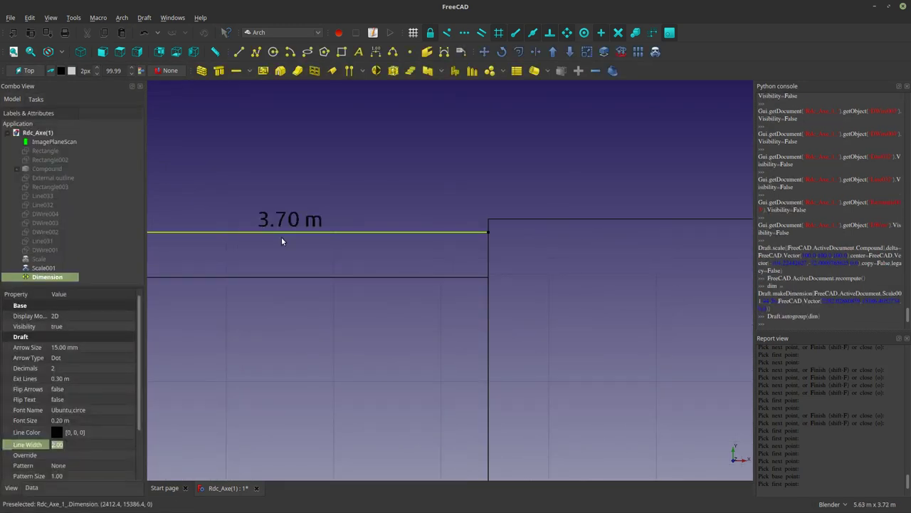
{"action": "scroll", "coordinate": [281, 240], "scroll_direction": "down", "scroll_amount": 3}
{"action": "scroll", "coordinate": [317, 220], "scroll_direction": "down", "scroll_amount": 2}
{"action": "left_click", "coordinate": [399, 221]}
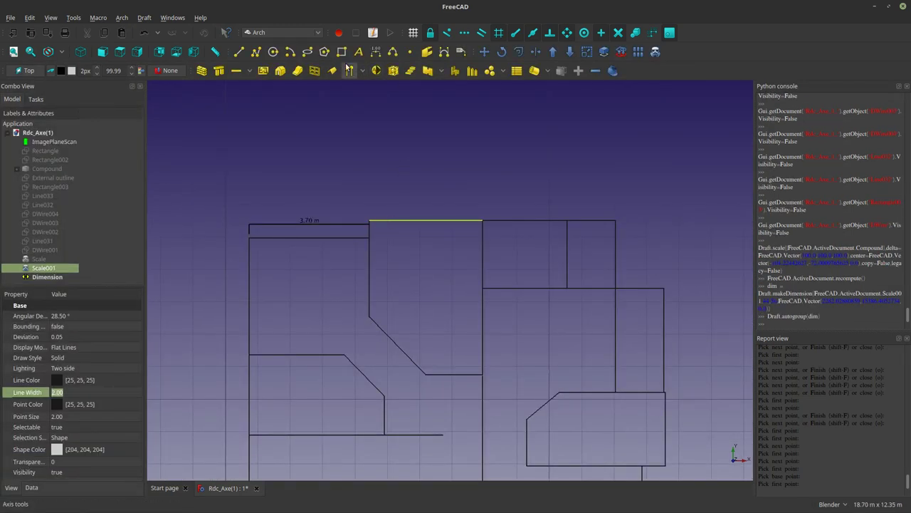
{"action": "left_click", "coordinate": [376, 51]}
{"action": "left_click", "coordinate": [416, 206]}
{"action": "scroll", "coordinate": [417, 205], "scroll_direction": "up", "scroll_amount": 4}
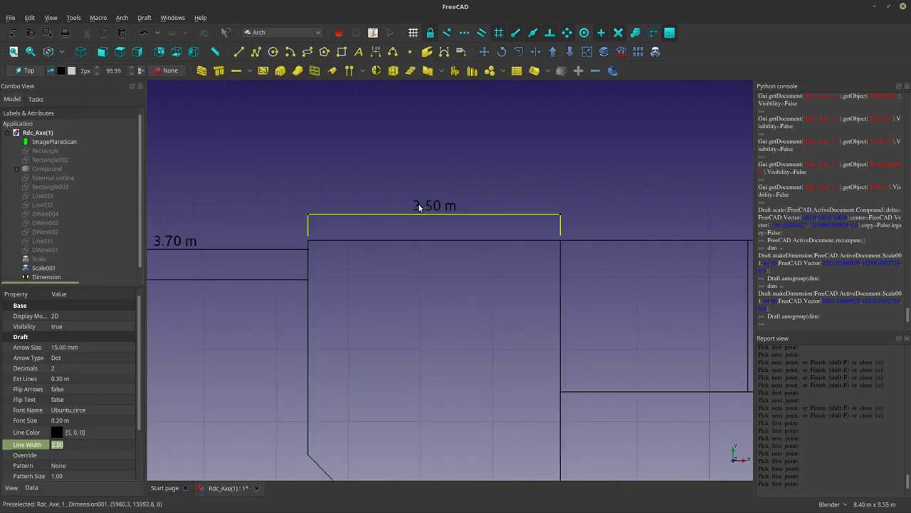
{"action": "scroll", "coordinate": [419, 208], "scroll_direction": "up", "scroll_amount": 2}
{"action": "scroll", "coordinate": [419, 212], "scroll_direction": "down", "scroll_amount": 2}
{"action": "scroll", "coordinate": [420, 214], "scroll_direction": "down", "scroll_amount": 5}
{"action": "scroll", "coordinate": [427, 217], "scroll_direction": "up", "scroll_amount": 2}
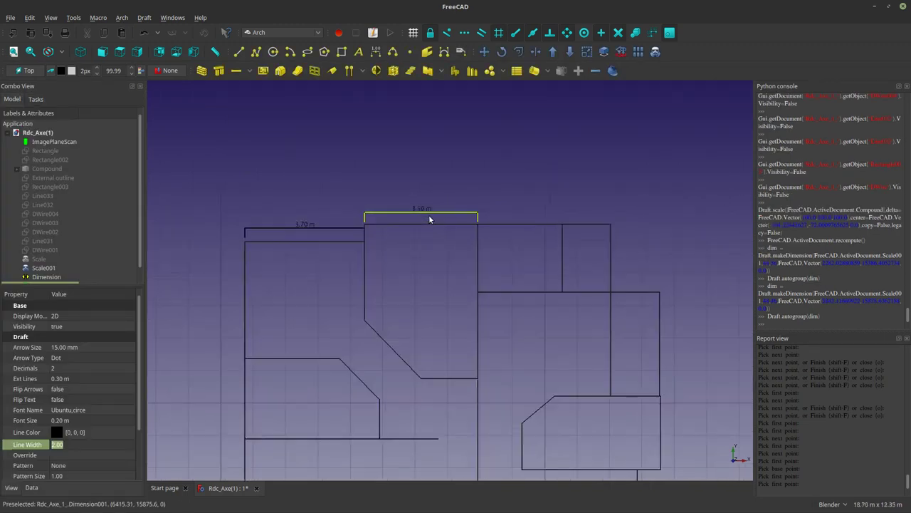
{"action": "scroll", "coordinate": [428, 217], "scroll_direction": "down", "scroll_amount": 2}
{"action": "scroll", "coordinate": [413, 299], "scroll_direction": "down", "scroll_amount": 4}
{"action": "scroll", "coordinate": [367, 376], "scroll_direction": "up", "scroll_amount": 4}
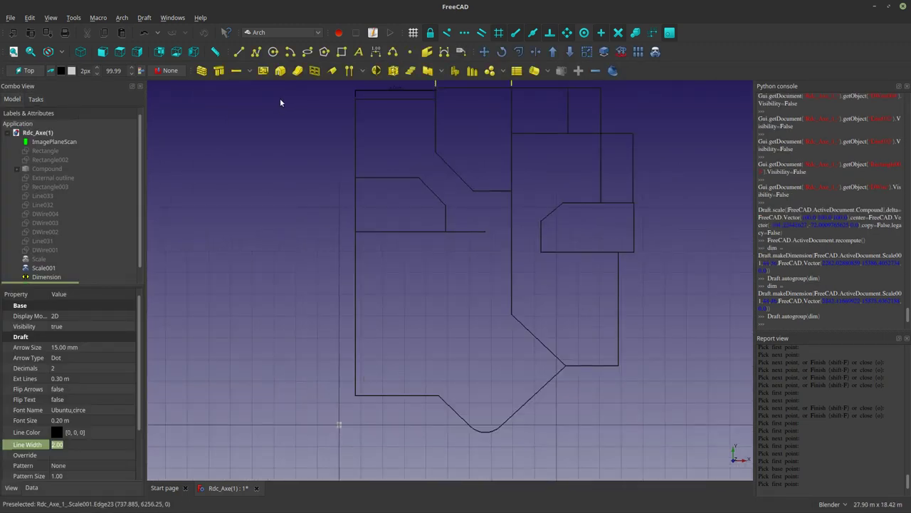
Start a Draft Wire at the lower-left corner, tracing past the 3.70 m and 3.50 m corners.
{"action": "left_click", "coordinate": [256, 51]}
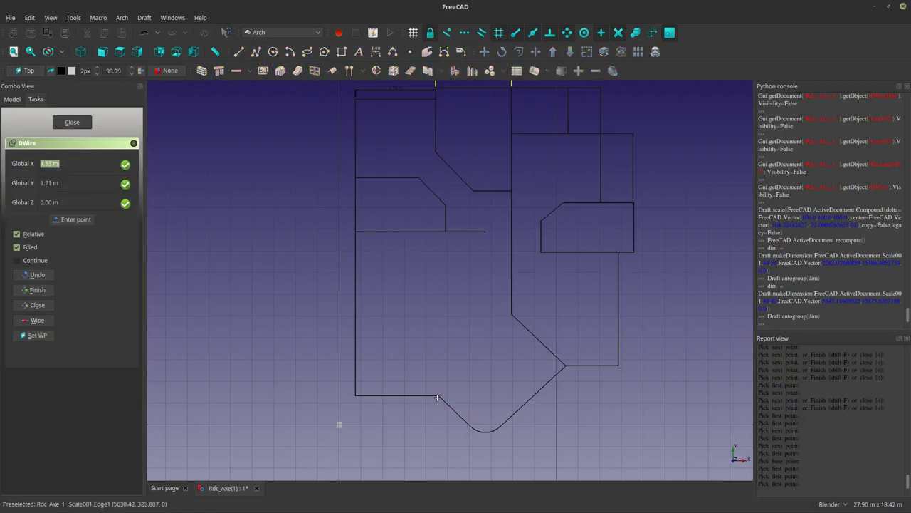
{"action": "left_click", "coordinate": [356, 396]}
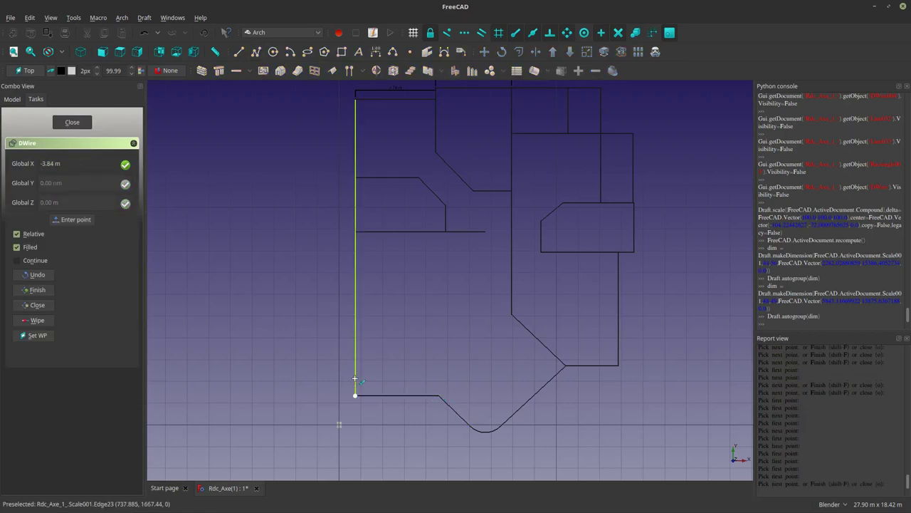
{"action": "scroll", "coordinate": [352, 285], "scroll_direction": "down", "scroll_amount": 3}
{"action": "scroll", "coordinate": [387, 321], "scroll_direction": "up", "scroll_amount": 4}
{"action": "scroll", "coordinate": [342, 378], "scroll_direction": "up", "scroll_amount": 3}
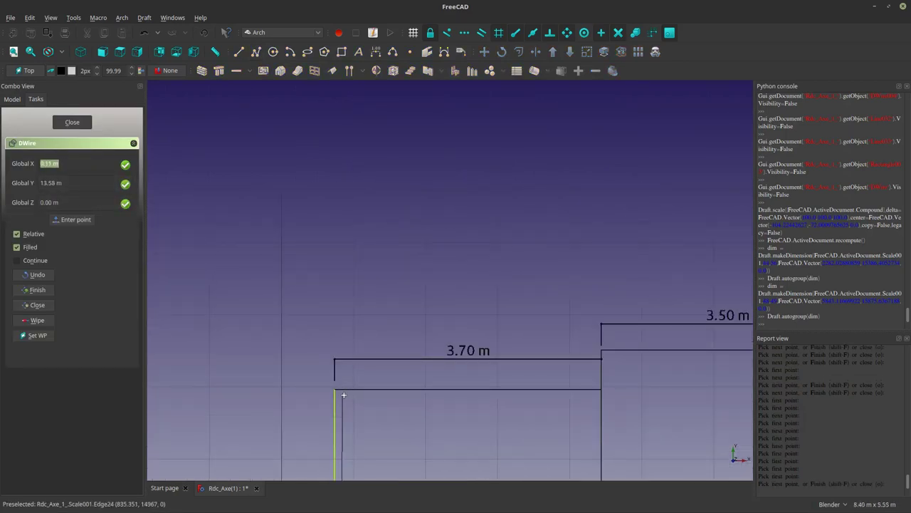
{"action": "left_click", "coordinate": [335, 388]}
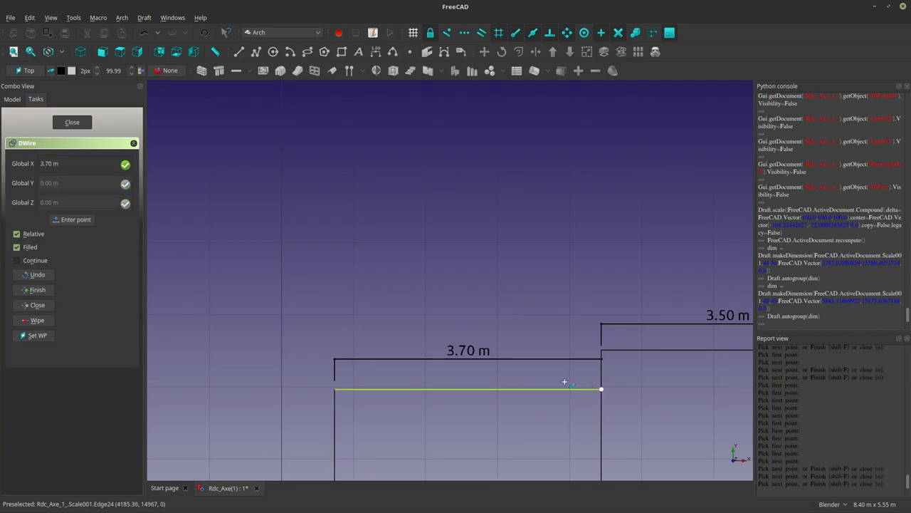
{"action": "left_click", "coordinate": [601, 389]}
{"action": "scroll", "coordinate": [570, 385], "scroll_direction": "down", "scroll_amount": 3}
{"action": "scroll", "coordinate": [577, 363], "scroll_direction": "up", "scroll_amount": 3}
{"action": "left_click", "coordinate": [575, 333]}
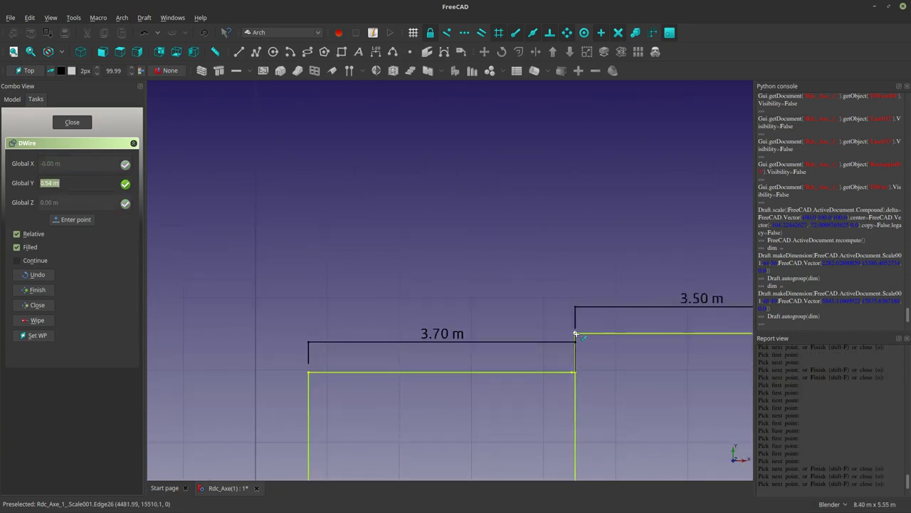
{"action": "scroll", "coordinate": [498, 328], "scroll_direction": "down", "scroll_amount": 3}
{"action": "scroll", "coordinate": [600, 326], "scroll_direction": "up", "scroll_amount": 2}
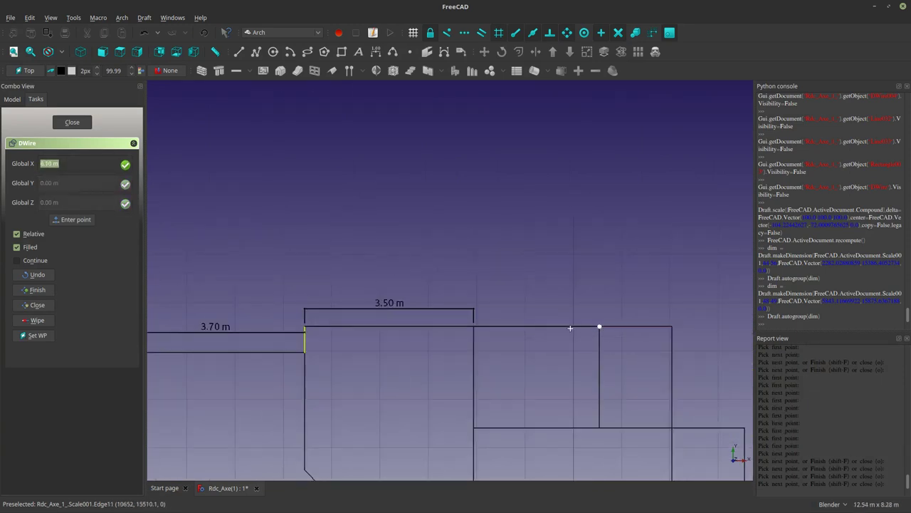
Continue the wire through the upper-right and right-side outline corners.
{"action": "left_click", "coordinate": [672, 329]}
{"action": "scroll", "coordinate": [594, 279], "scroll_direction": "down", "scroll_amount": 3}
{"action": "scroll", "coordinate": [567, 324], "scroll_direction": "up", "scroll_amount": 3}
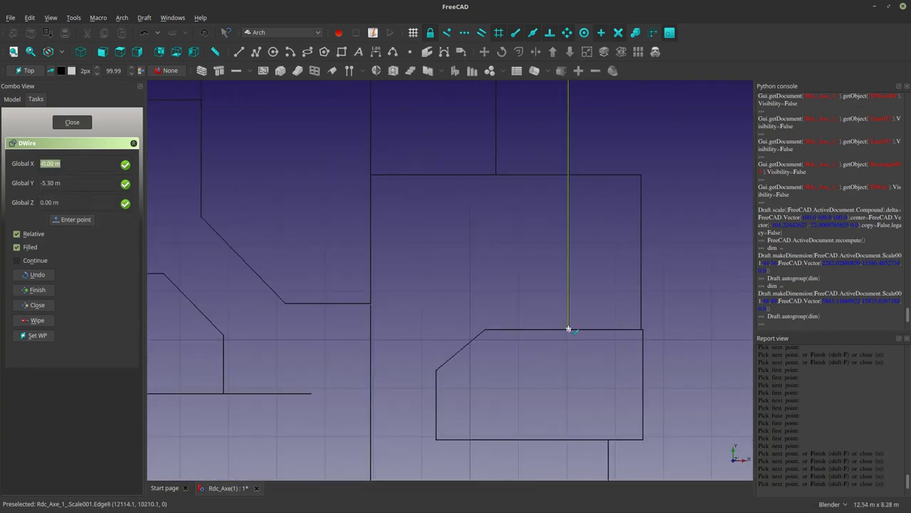
{"action": "left_click", "coordinate": [566, 322]}
{"action": "scroll", "coordinate": [641, 327], "scroll_direction": "up", "scroll_amount": 4}
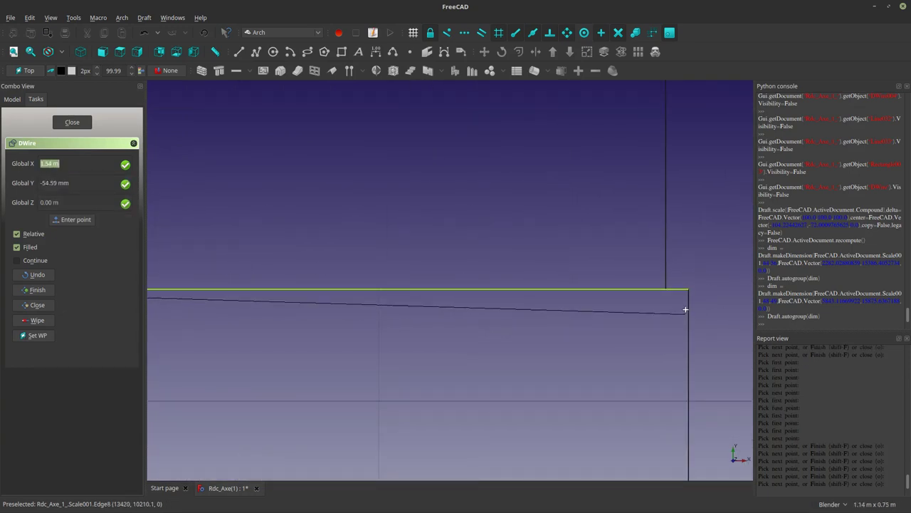
{"action": "left_click", "coordinate": [688, 290]}
{"action": "scroll", "coordinate": [591, 260], "scroll_direction": "down", "scroll_amount": 3}
{"action": "scroll", "coordinate": [576, 366], "scroll_direction": "down", "scroll_amount": 5}
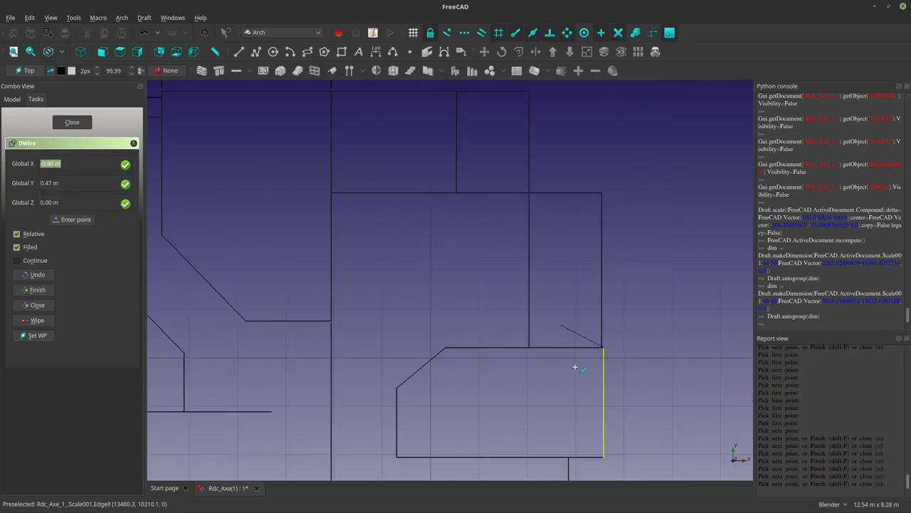
{"action": "scroll", "coordinate": [562, 321], "scroll_direction": "down", "scroll_amount": 4}
{"action": "scroll", "coordinate": [543, 393], "scroll_direction": "down", "scroll_amount": 5}
{"action": "scroll", "coordinate": [524, 304], "scroll_direction": "up", "scroll_amount": 2}
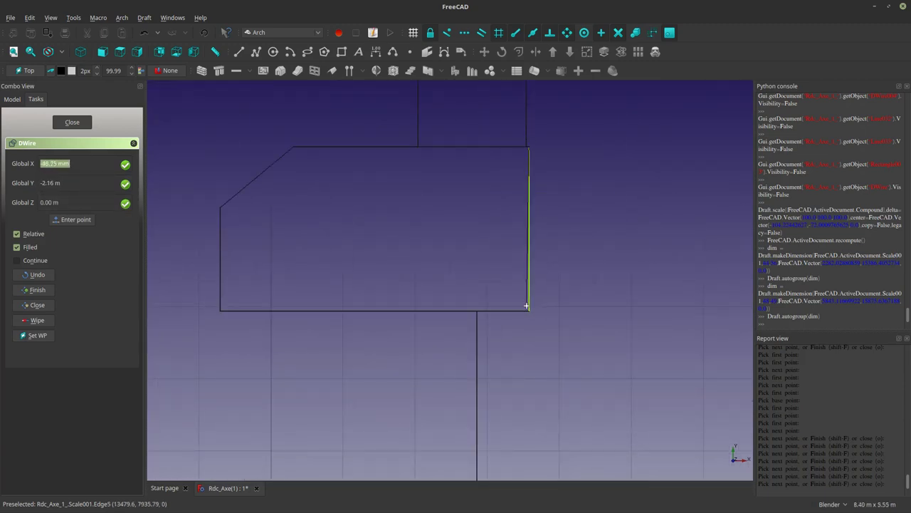
Add the remaining lower corners, finish the wire as DWire005 and select it.
{"action": "left_click", "coordinate": [528, 311]}
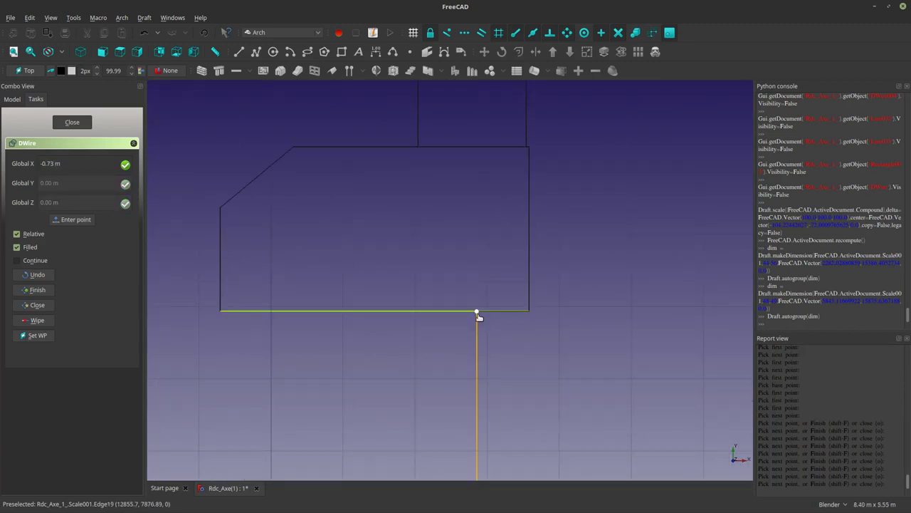
{"action": "scroll", "coordinate": [478, 313], "scroll_direction": "down", "scroll_amount": 4}
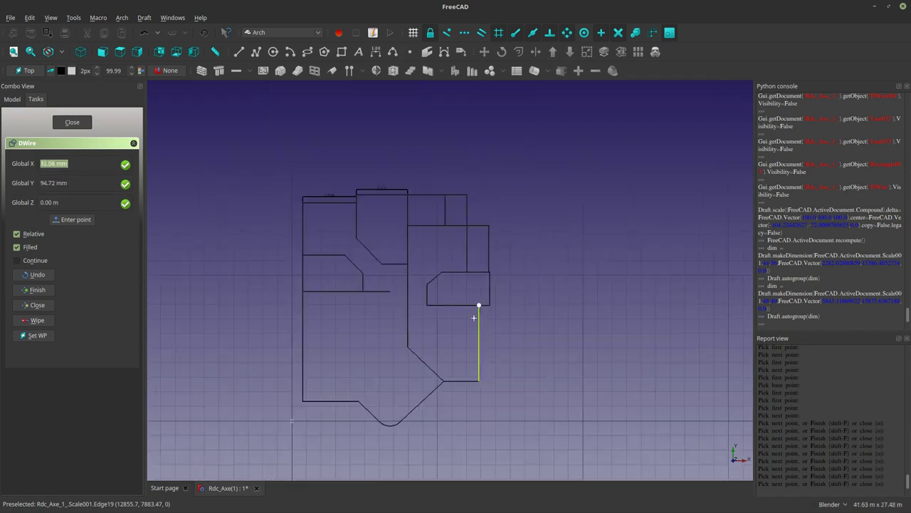
{"action": "left_click", "coordinate": [459, 383]}
{"action": "scroll", "coordinate": [456, 381], "scroll_direction": "up", "scroll_amount": 4}
{"action": "left_click", "coordinate": [426, 371]}
{"action": "scroll", "coordinate": [426, 369], "scroll_direction": "down", "scroll_amount": 3}
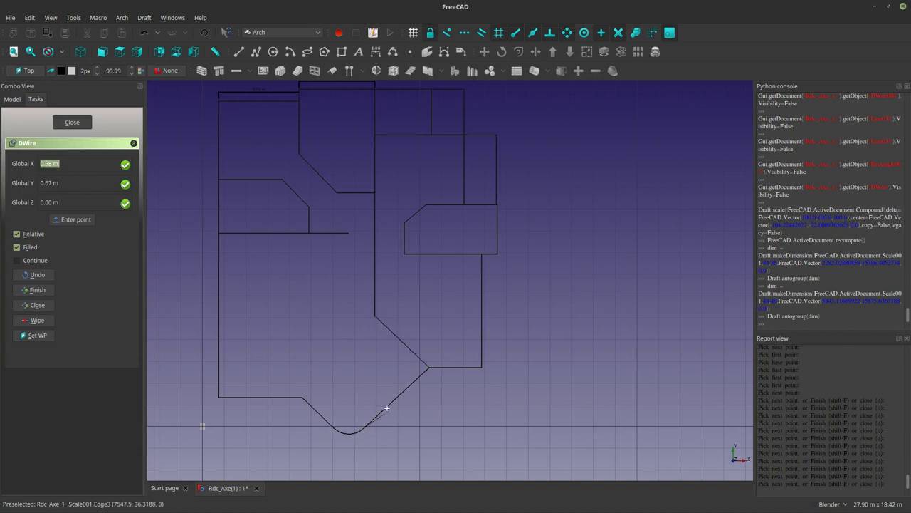
{"action": "left_click", "coordinate": [31, 289]}
{"action": "scroll", "coordinate": [244, 258], "scroll_direction": "down", "scroll_amount": 3}
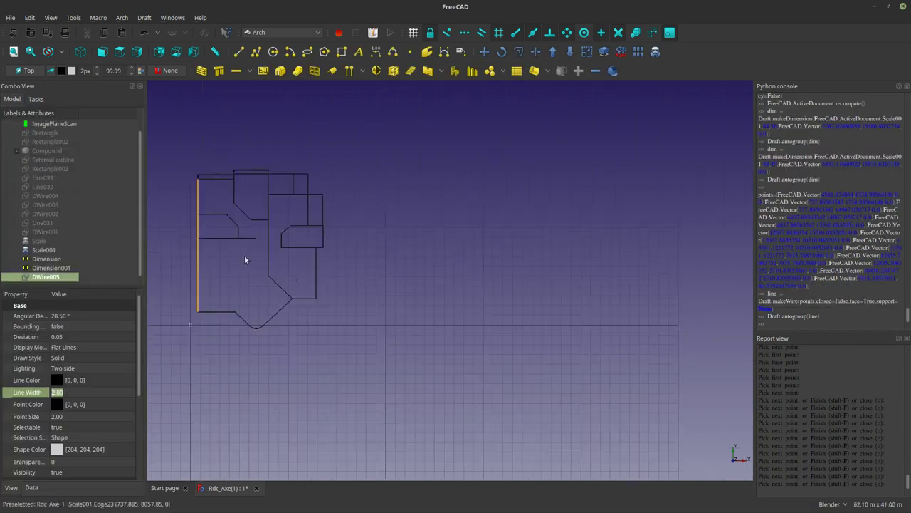
{"action": "left_click", "coordinate": [59, 278]}
Build a 3.00 m high Arch Wall from DWire005.
{"action": "mouse_move", "coordinate": [299, 275]}
{"action": "middle_mouse_down"}
{"action": "mouse_move", "coordinate": [314, 248]}
{"action": "mouse_move", "coordinate": [382, 257]}
{"action": "middle_mouse_up"}
{"action": "scroll", "coordinate": [496, 301], "scroll_direction": "up", "scroll_amount": 1}
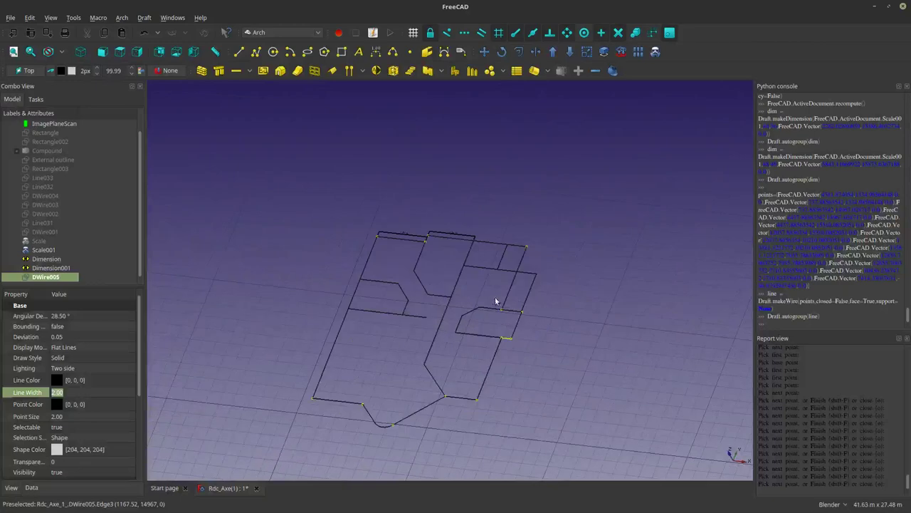
{"action": "left_click", "coordinate": [201, 70]}
{"action": "scroll", "coordinate": [422, 267], "scroll_direction": "up", "scroll_amount": 1}
{"action": "scroll", "coordinate": [422, 347], "scroll_direction": "up", "scroll_amount": 1}
{"action": "scroll", "coordinate": [406, 346], "scroll_direction": "down", "scroll_amount": 3}
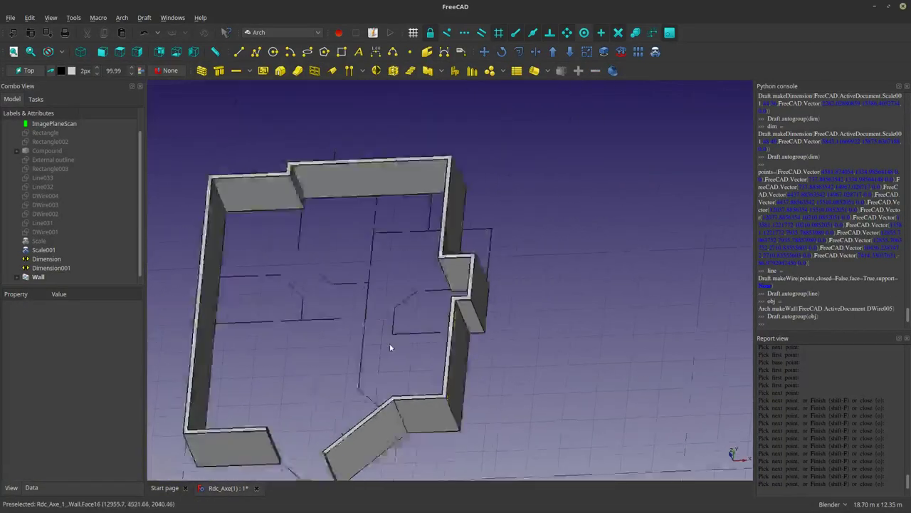
{"action": "scroll", "coordinate": [395, 346], "scroll_direction": "down", "scroll_amount": 1}
{"action": "scroll", "coordinate": [243, 224], "scroll_direction": "up", "scroll_amount": 4}
{"action": "scroll", "coordinate": [239, 224], "scroll_direction": "up", "scroll_amount": 2}
Change the wall's Align property from Center to Right.
{"action": "left_click", "coordinate": [416, 216]}
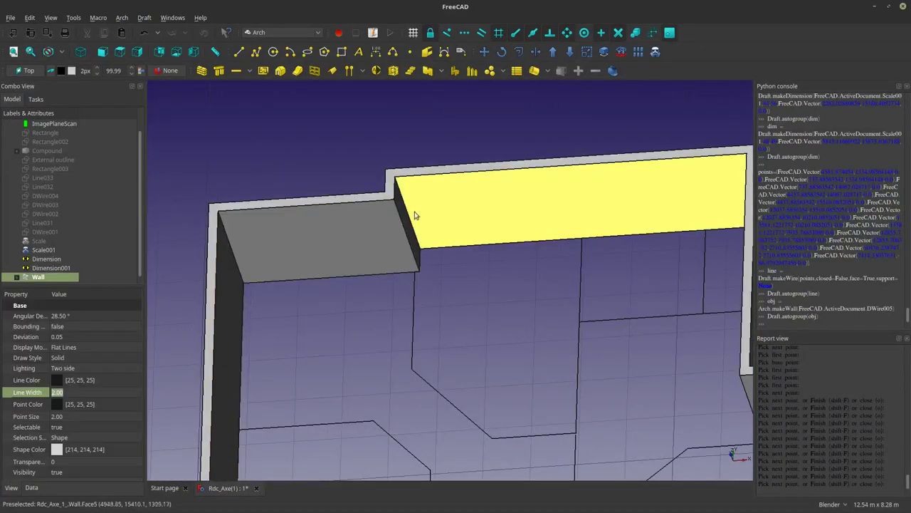
{"action": "left_click", "coordinate": [120, 315]}
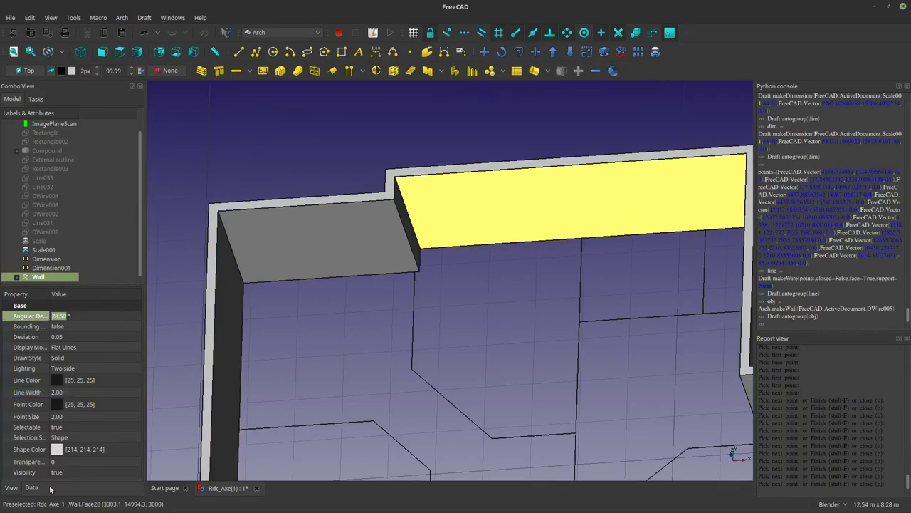
{"action": "left_click", "coordinate": [39, 489]}
{"action": "left_click", "coordinate": [116, 315]}
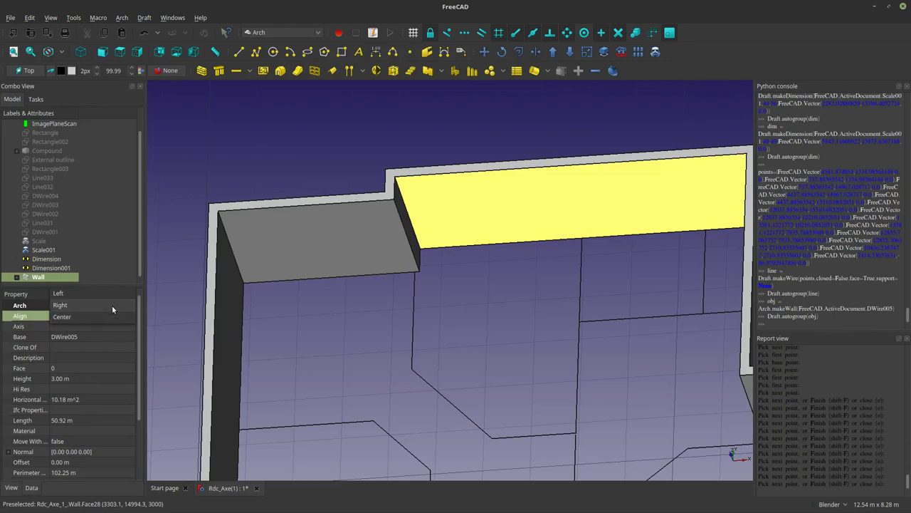
{"action": "left_click", "coordinate": [111, 305]}
{"action": "left_click", "coordinate": [302, 308]}
{"action": "scroll", "coordinate": [333, 259], "scroll_direction": "down", "scroll_amount": 5}
{"action": "scroll", "coordinate": [473, 401], "scroll_direction": "down", "scroll_amount": 3}
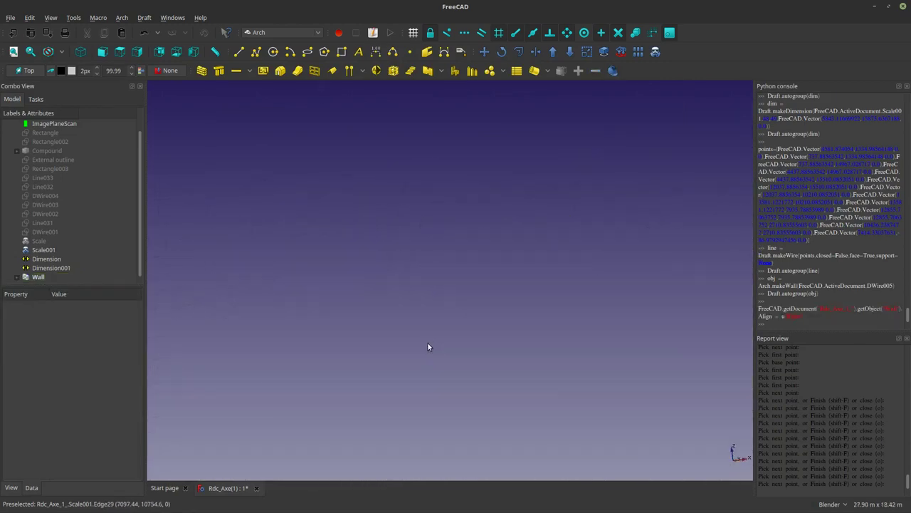
Inspect the wall in a tilted view and expand it to reveal its DWire005 base.
{"action": "middle_click_drag", "start_coordinate": [474, 230], "coordinate": [398, 228]}
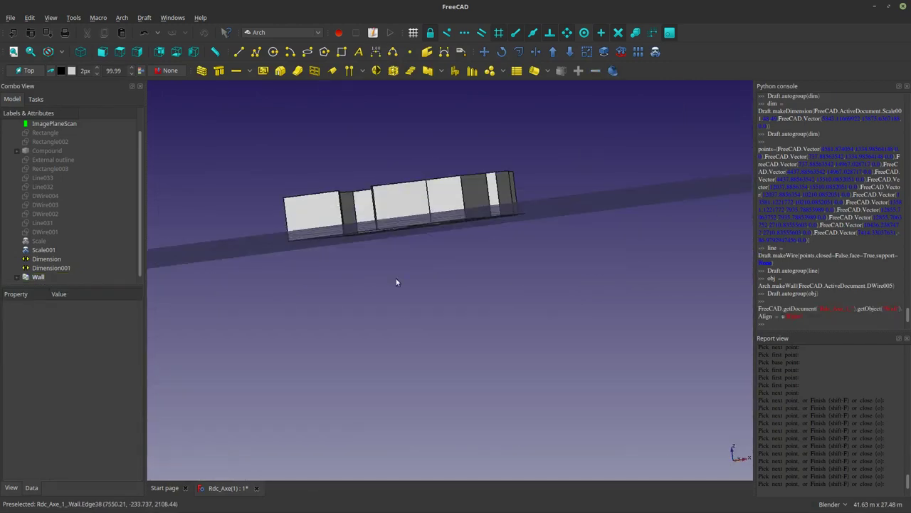
{"action": "scroll", "coordinate": [410, 220], "scroll_direction": "up", "scroll_amount": 5}
{"action": "left_click", "coordinate": [408, 212]}
{"action": "scroll", "coordinate": [359, 299], "scroll_direction": "down", "scroll_amount": 2}
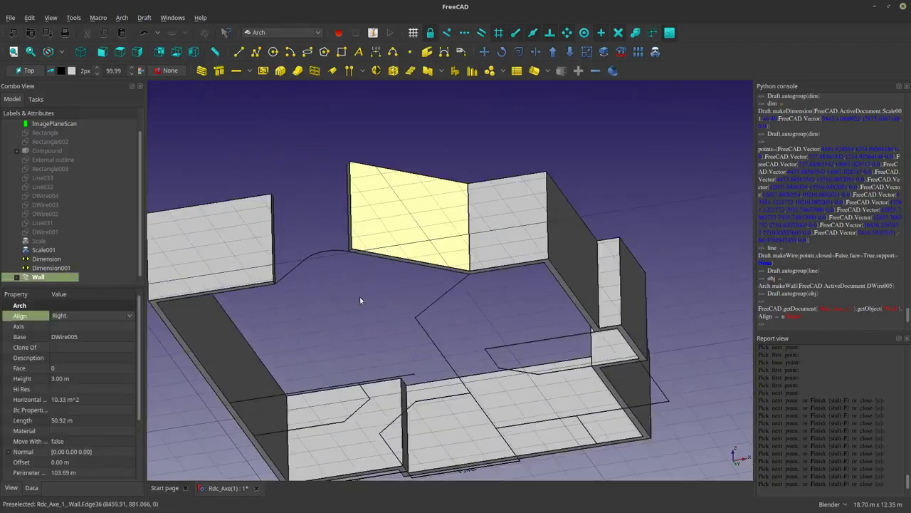
{"action": "scroll", "coordinate": [360, 299], "scroll_direction": "down", "scroll_amount": 1}
{"action": "left_click", "coordinate": [58, 268]}
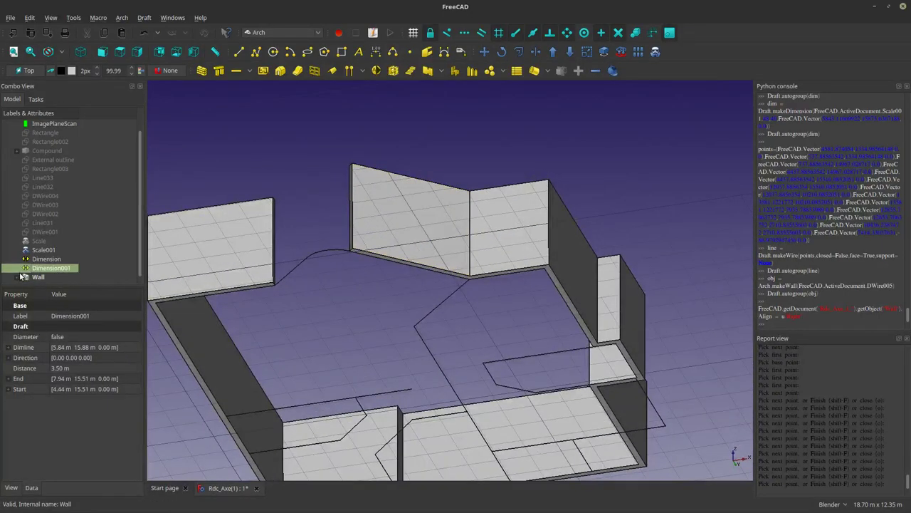
{"action": "left_click", "coordinate": [17, 277]}
Unhide the base wire DWire005 and set its line colour to cyan.
{"action": "left_click", "coordinate": [54, 276]}
{"action": "key", "text": "space"}
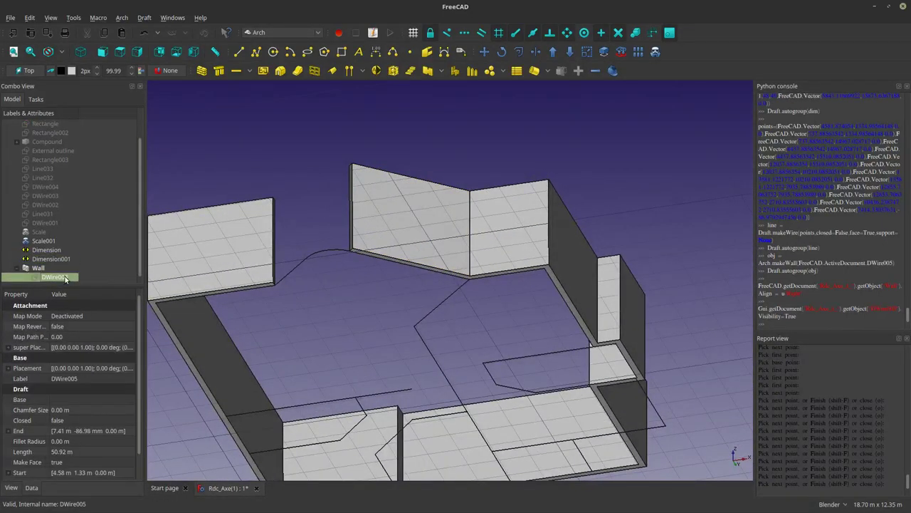
{"action": "key", "text": "space"}
{"action": "key", "text": "space"}
{"action": "left_click", "coordinate": [12, 488]}
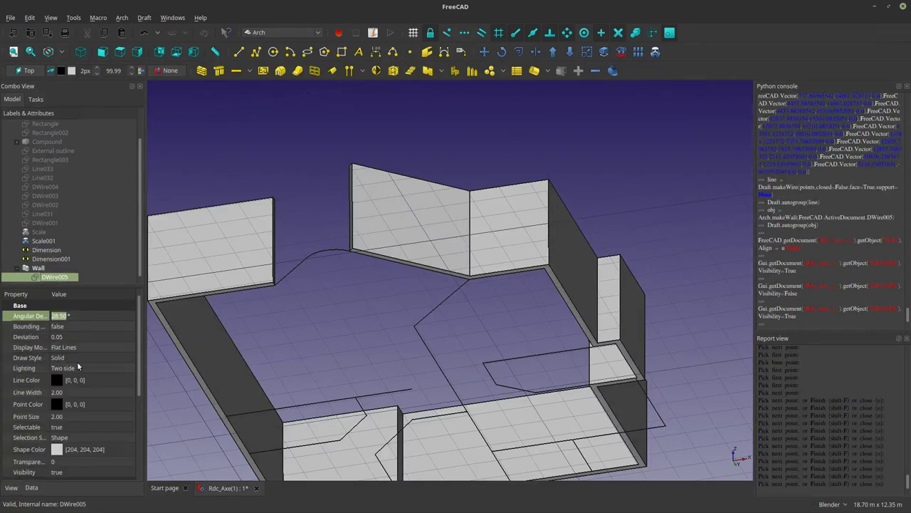
{"action": "left_click", "coordinate": [75, 360]}
{"action": "left_click", "coordinate": [81, 379]}
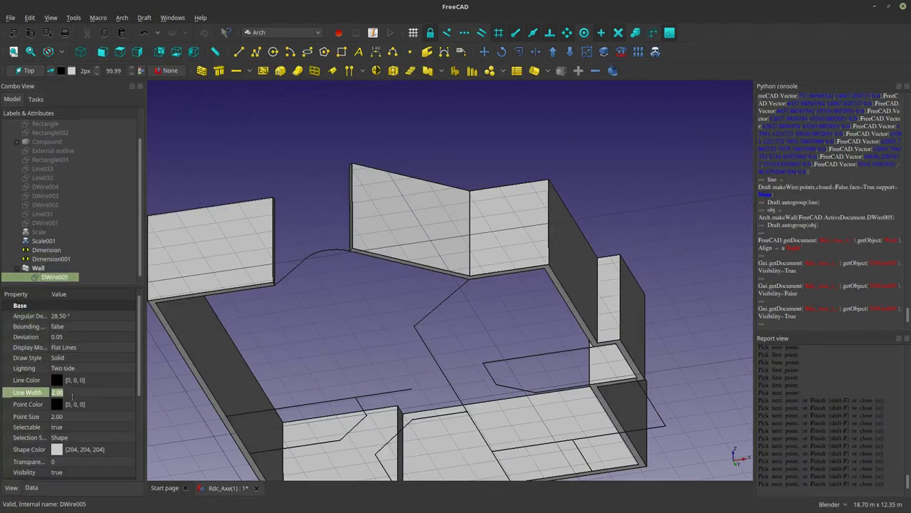
{"action": "left_click", "coordinate": [81, 380]}
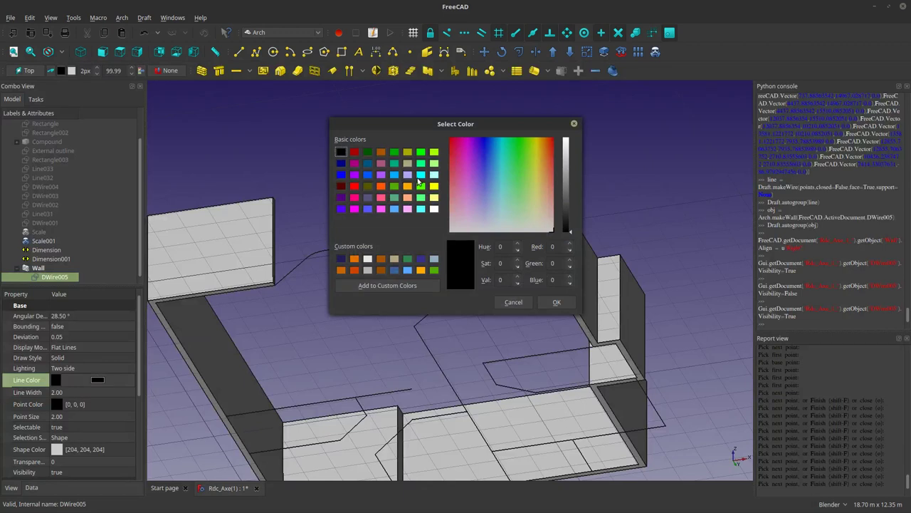
{"action": "left_click", "coordinate": [421, 176]}
{"action": "left_click", "coordinate": [556, 302]}
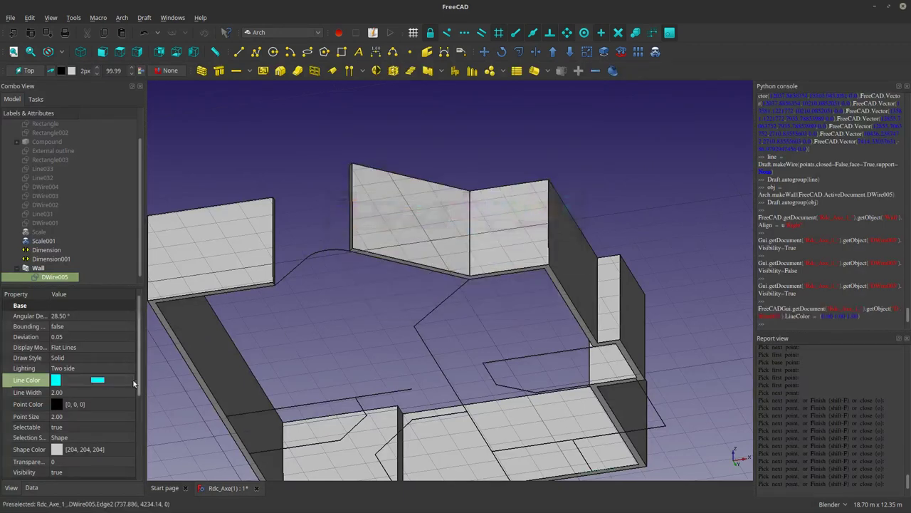
Set DWire005's line width to 6.00 and check it inside the walls.
{"action": "left_click", "coordinate": [110, 393]}
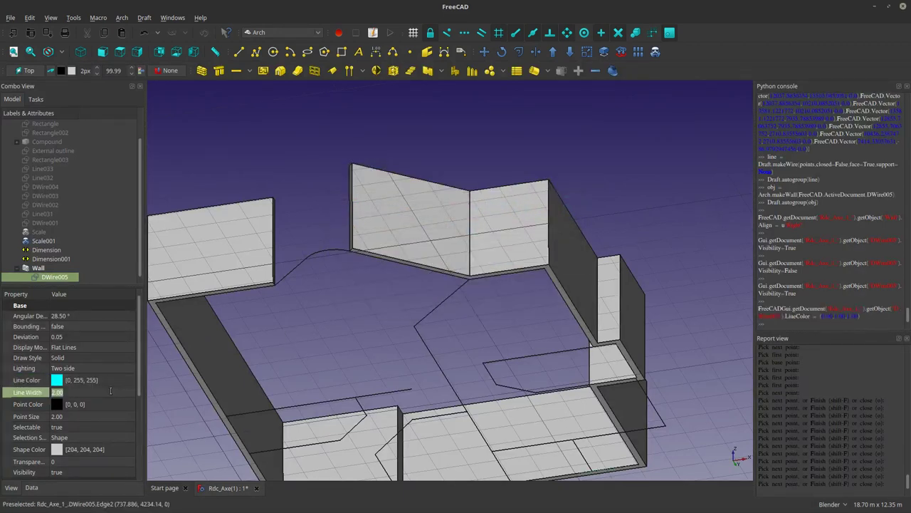
{"action": "scroll", "coordinate": [110, 392], "scroll_direction": "up", "scroll_amount": 2}
{"action": "scroll", "coordinate": [110, 392], "scroll_direction": "up", "scroll_amount": 1}
{"action": "scroll", "coordinate": [110, 392], "scroll_direction": "up", "scroll_amount": 1}
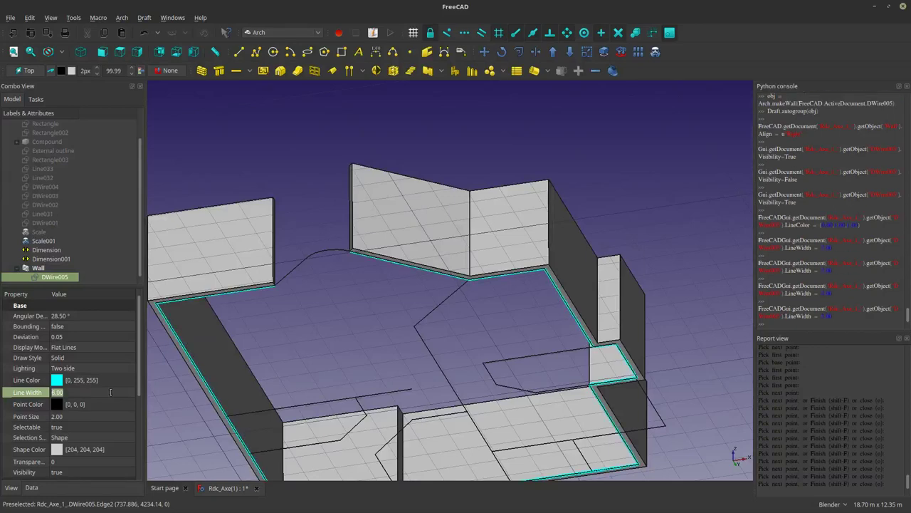
{"action": "scroll", "coordinate": [446, 324], "scroll_direction": "up", "scroll_amount": 1}
{"action": "scroll", "coordinate": [411, 316], "scroll_direction": "up", "scroll_amount": 2}
{"action": "scroll", "coordinate": [498, 299], "scroll_direction": "up", "scroll_amount": 2}
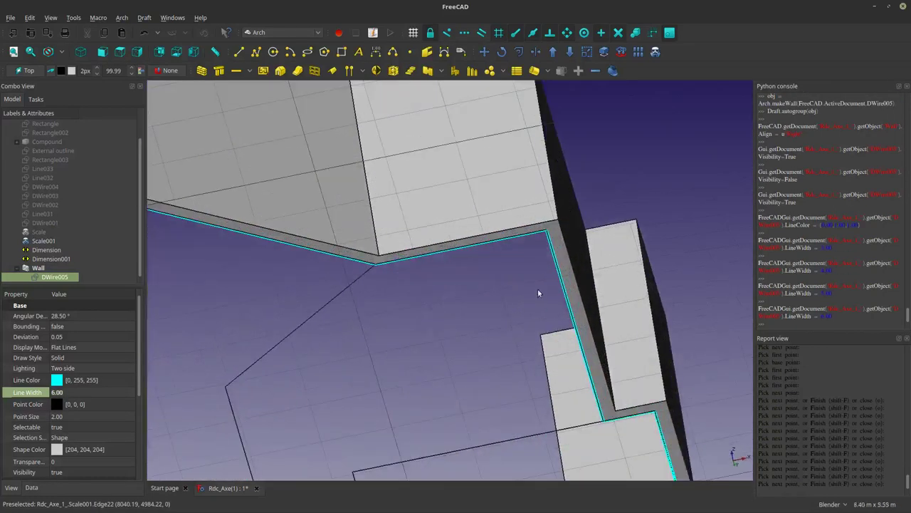
{"action": "scroll", "coordinate": [580, 279], "scroll_direction": "up", "scroll_amount": 2}
{"action": "scroll", "coordinate": [580, 279], "scroll_direction": "down", "scroll_amount": 3}
{"action": "middle_click_drag", "start_coordinate": [580, 279], "coordinate": [498, 214]}
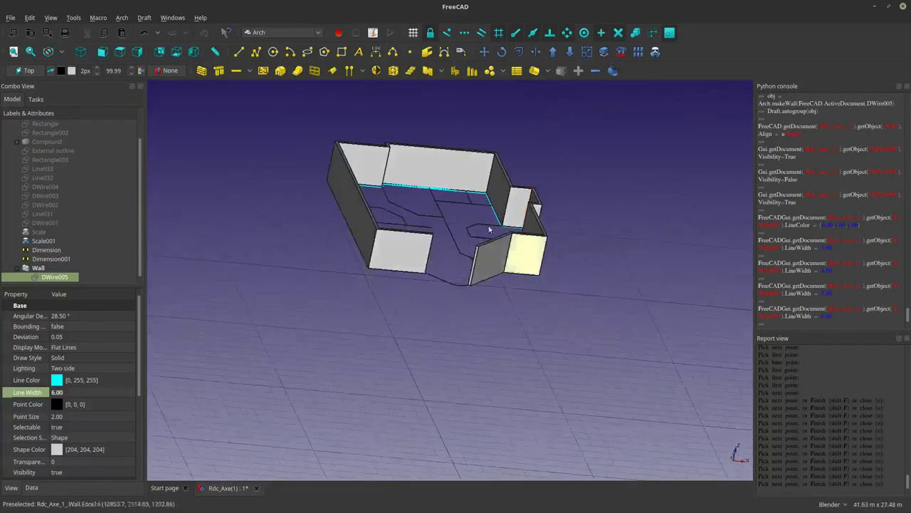
{"action": "scroll", "coordinate": [460, 189], "scroll_direction": "up", "scroll_amount": 2}
{"action": "scroll", "coordinate": [461, 189], "scroll_direction": "down", "scroll_amount": 2}
{"action": "middle_click_drag", "start_coordinate": [460, 350], "coordinate": [421, 187]}
{"action": "scroll", "coordinate": [423, 153], "scroll_direction": "up", "scroll_amount": 1}
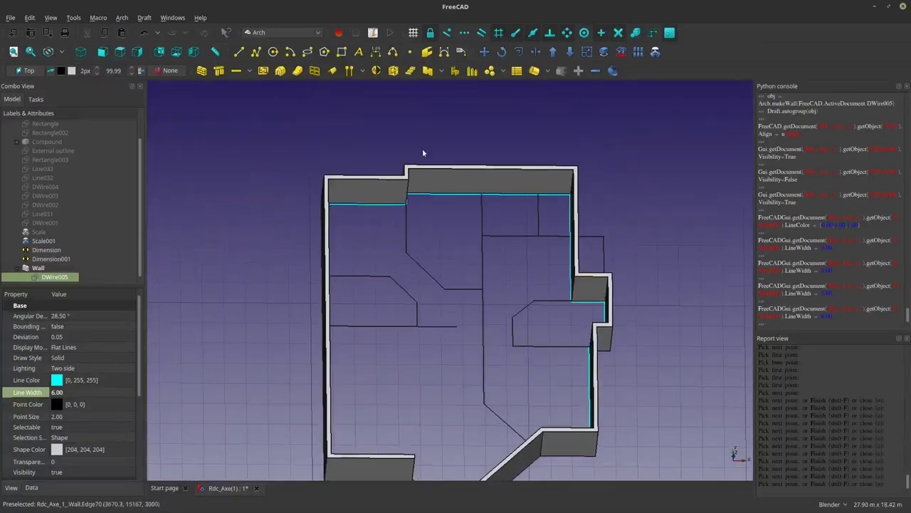
{"action": "scroll", "coordinate": [486, 219], "scroll_direction": "up", "scroll_amount": 2}
{"action": "scroll", "coordinate": [486, 219], "scroll_direction": "down", "scroll_amount": 2}
{"action": "middle_click_drag", "start_coordinate": [350, 265], "coordinate": [458, 246]}
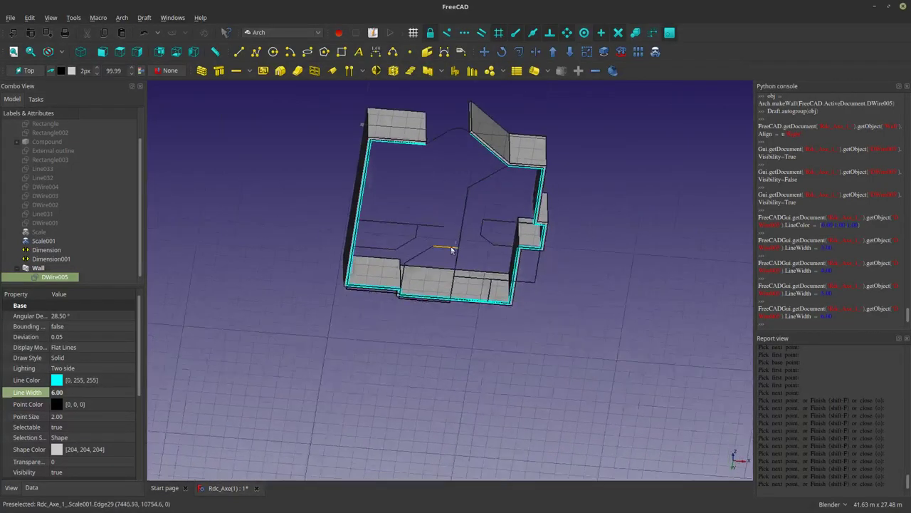
{"action": "scroll", "coordinate": [450, 194], "scroll_direction": "up", "scroll_amount": 1}
{"action": "middle_click_drag", "start_coordinate": [451, 193], "coordinate": [423, 220]}
{"action": "scroll", "coordinate": [325, 224], "scroll_direction": "up", "scroll_amount": 3}
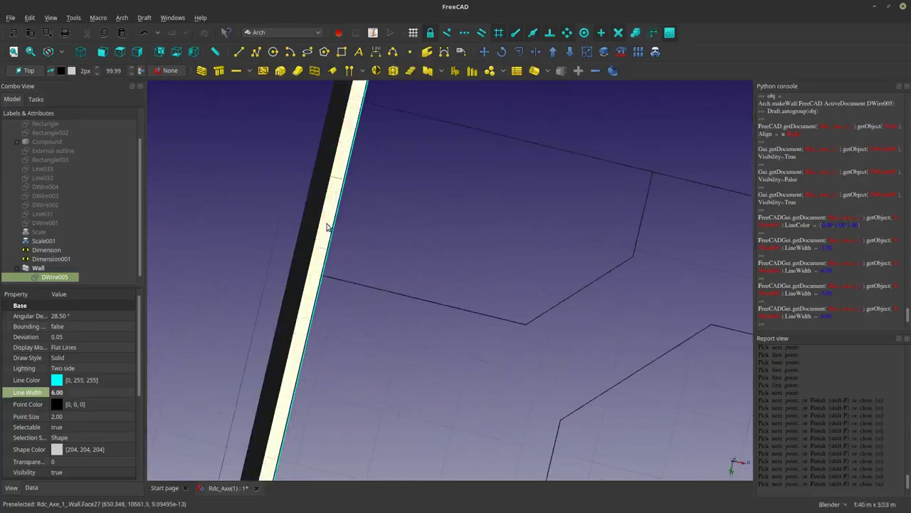
Trace the bent partition as Draft Wire DWire006 over the scanned plan.
{"action": "left_click", "coordinate": [259, 55]}
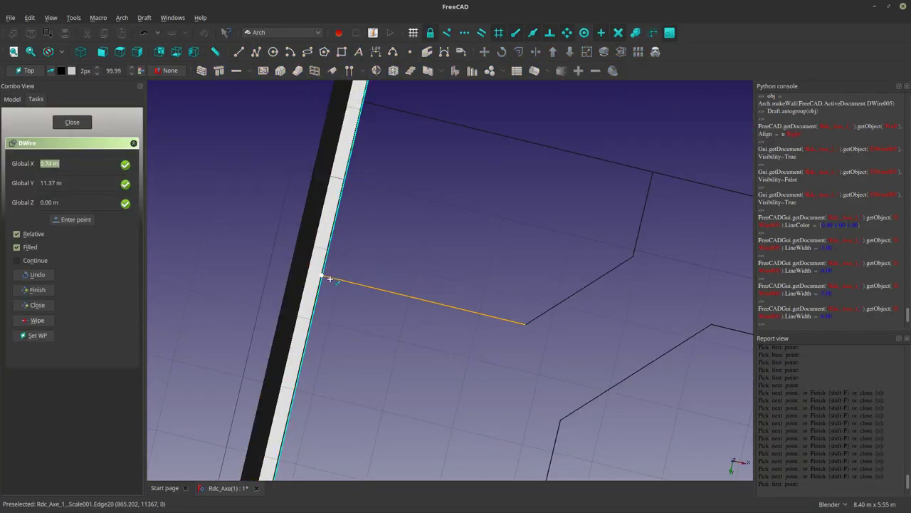
{"action": "left_click", "coordinate": [329, 280]}
{"action": "left_click", "coordinate": [527, 322]}
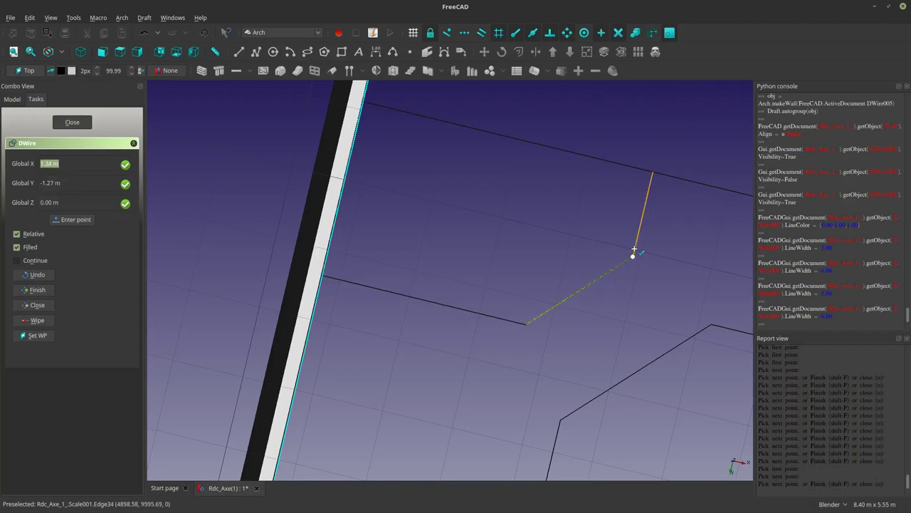
{"action": "left_click", "coordinate": [632, 257]}
{"action": "left_click", "coordinate": [652, 173]}
{"action": "scroll", "coordinate": [554, 210], "scroll_direction": "down", "scroll_amount": 3}
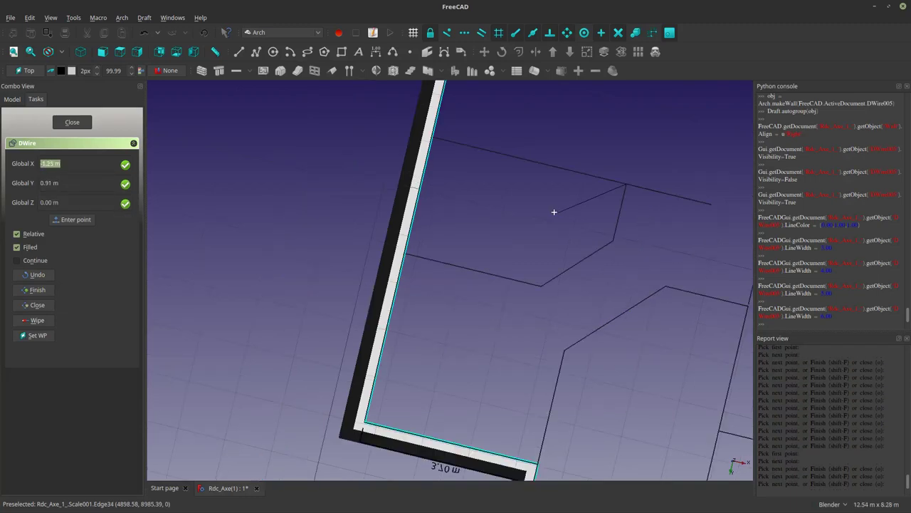
{"action": "left_click", "coordinate": [38, 294]}
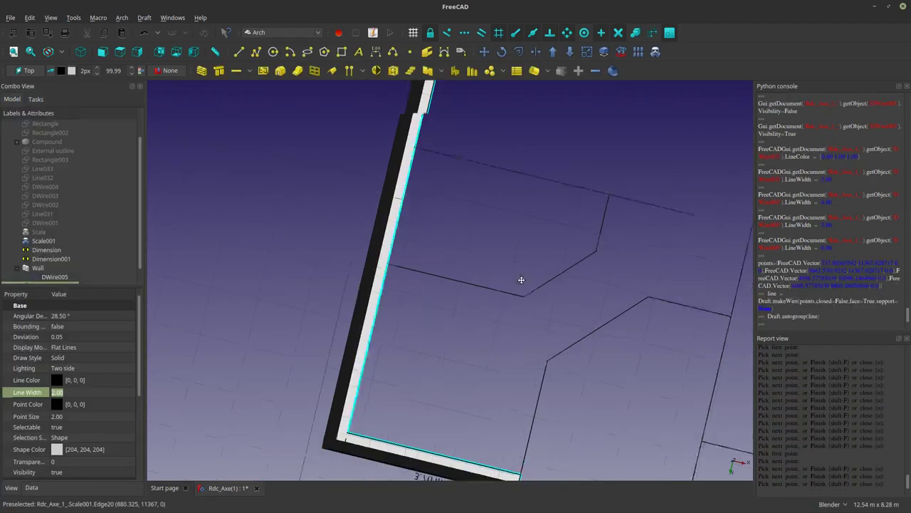
{"action": "middle_click_drag", "start_coordinate": [521, 278], "coordinate": [396, 299], "text": "shift"}
Draw Line034 from the wall edge along the interior wall, then select DWire006.
{"action": "left_click", "coordinate": [238, 52]}
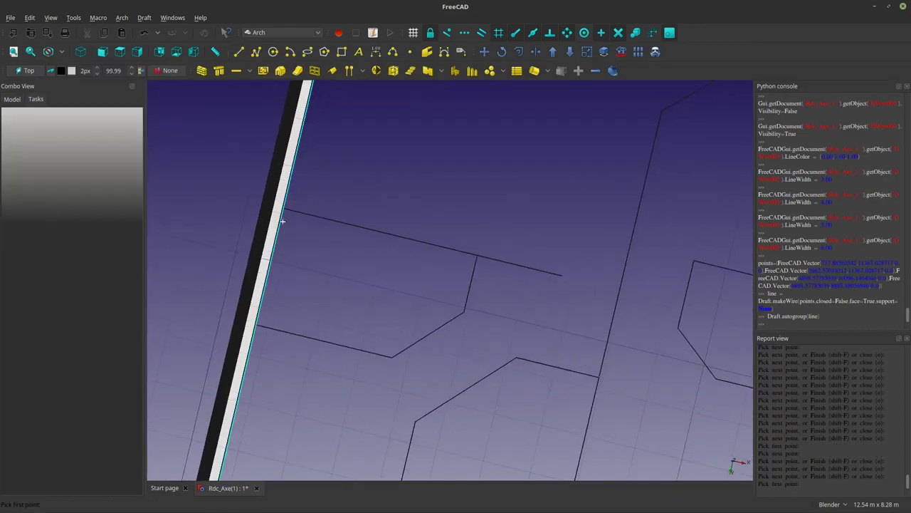
{"action": "left_click", "coordinate": [298, 212]}
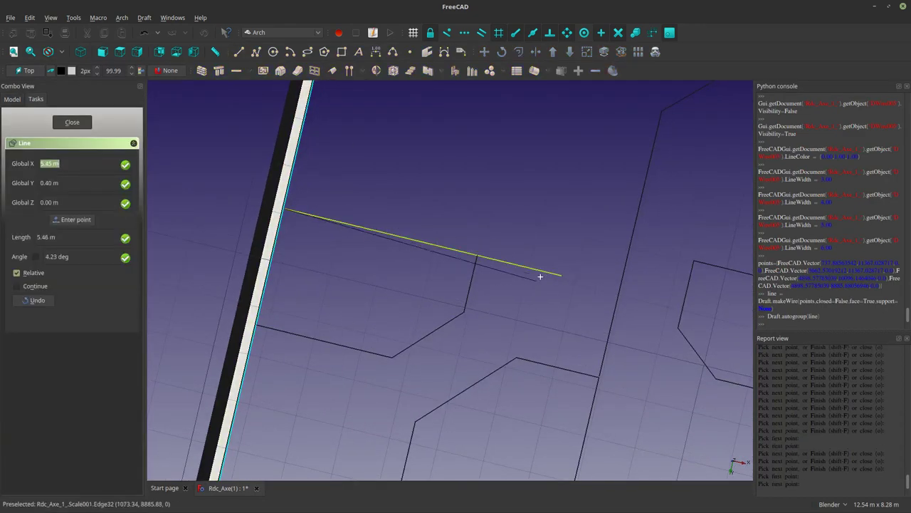
{"action": "left_click", "coordinate": [554, 274]}
{"action": "scroll", "coordinate": [554, 275], "scroll_direction": "down", "scroll_amount": 5}
{"action": "mouse_move", "coordinate": [509, 166]}
{"action": "middle_mouse_down"}
{"action": "mouse_move", "coordinate": [327, 283]}
{"action": "mouse_move", "coordinate": [432, 364]}
{"action": "mouse_move", "coordinate": [351, 403]}
{"action": "middle_mouse_up"}
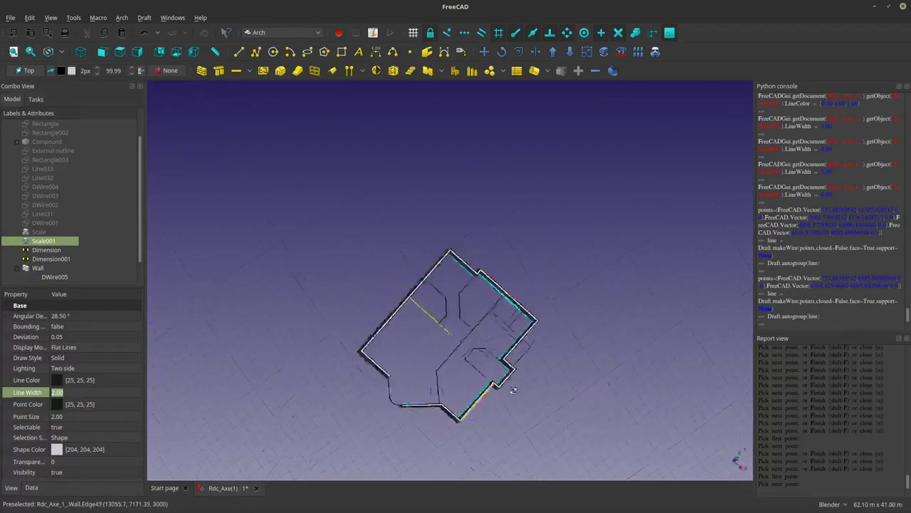
{"action": "scroll", "coordinate": [391, 342], "scroll_direction": "up", "scroll_amount": 5}
{"action": "scroll", "coordinate": [380, 342], "scroll_direction": "up", "scroll_amount": 3}
{"action": "scroll", "coordinate": [380, 342], "scroll_direction": "up", "scroll_amount": 3}
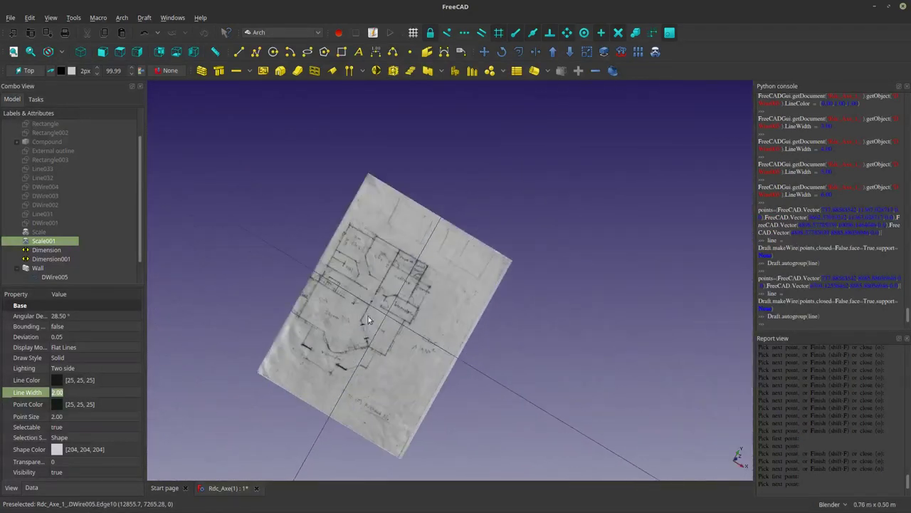
{"action": "scroll", "coordinate": [384, 335], "scroll_direction": "up", "scroll_amount": 3}
{"action": "scroll", "coordinate": [398, 315], "scroll_direction": "up", "scroll_amount": 2}
{"action": "scroll", "coordinate": [398, 315], "scroll_direction": "up", "scroll_amount": 3}
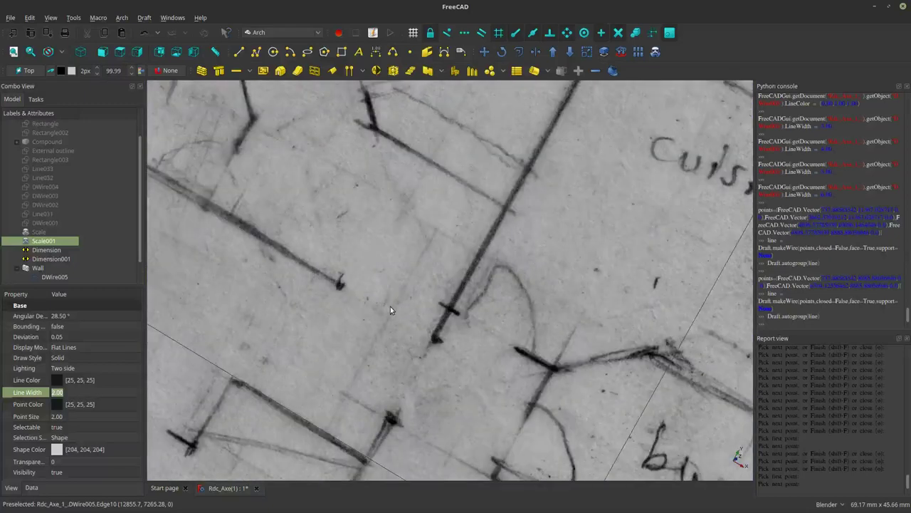
{"action": "scroll", "coordinate": [390, 310], "scroll_direction": "down", "scroll_amount": 4}
{"action": "scroll", "coordinate": [385, 294], "scroll_direction": "down", "scroll_amount": 4}
{"action": "scroll", "coordinate": [364, 288], "scroll_direction": "down", "scroll_amount": 5}
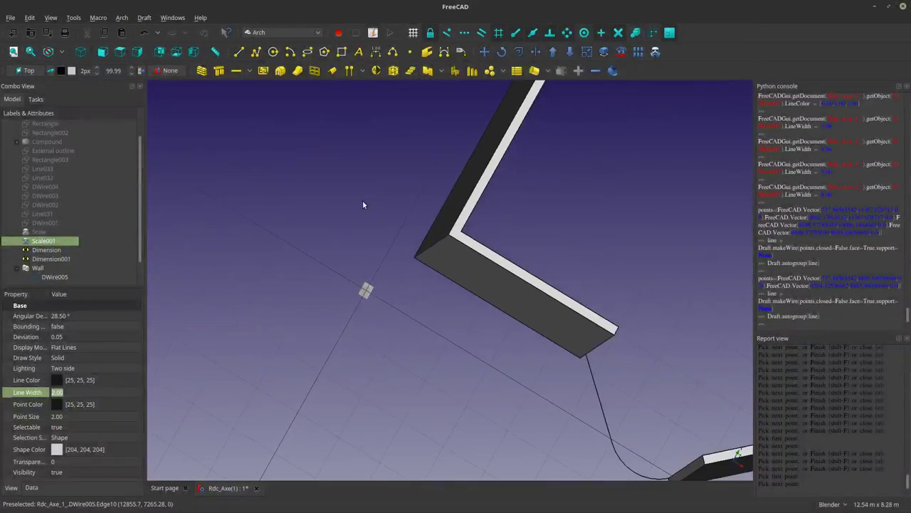
{"action": "scroll", "coordinate": [362, 205], "scroll_direction": "down", "scroll_amount": 5}
{"action": "scroll", "coordinate": [374, 263], "scroll_direction": "down", "scroll_amount": 3}
{"action": "scroll", "coordinate": [385, 313], "scroll_direction": "down", "scroll_amount": 2}
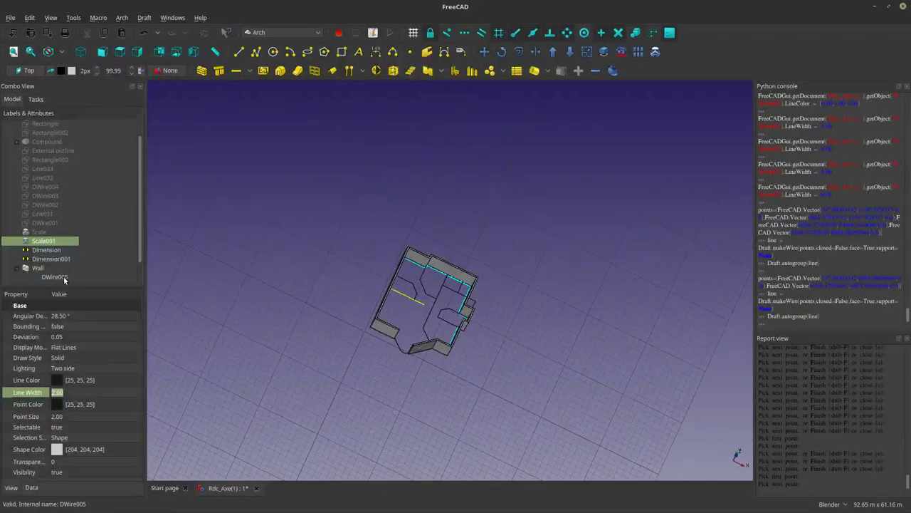
{"action": "scroll", "coordinate": [62, 274], "scroll_direction": "down", "scroll_amount": 1}
{"action": "left_click", "coordinate": [54, 269]}
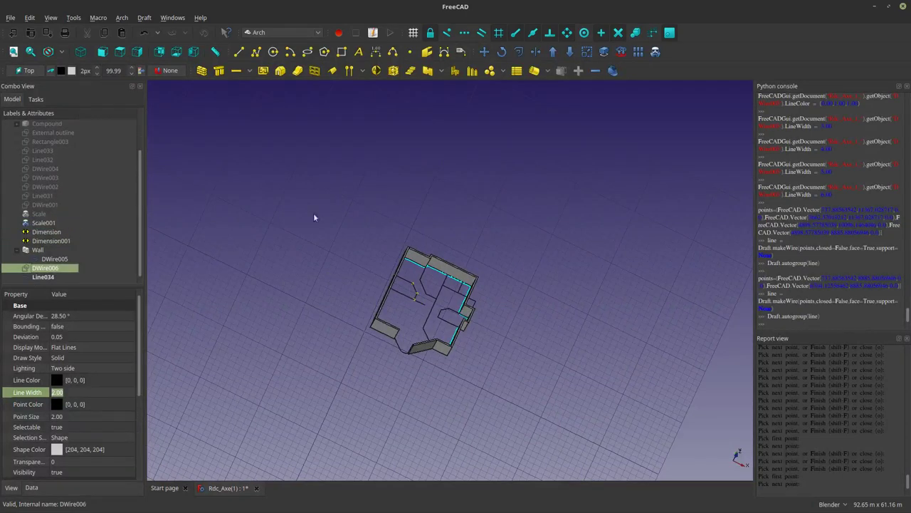
Build 3.00 m partition walls Wall001 and Wall002 from DWire006 and Line034.
{"action": "left_click", "coordinate": [202, 71]}
{"action": "scroll", "coordinate": [356, 250], "scroll_direction": "up", "scroll_amount": 5}
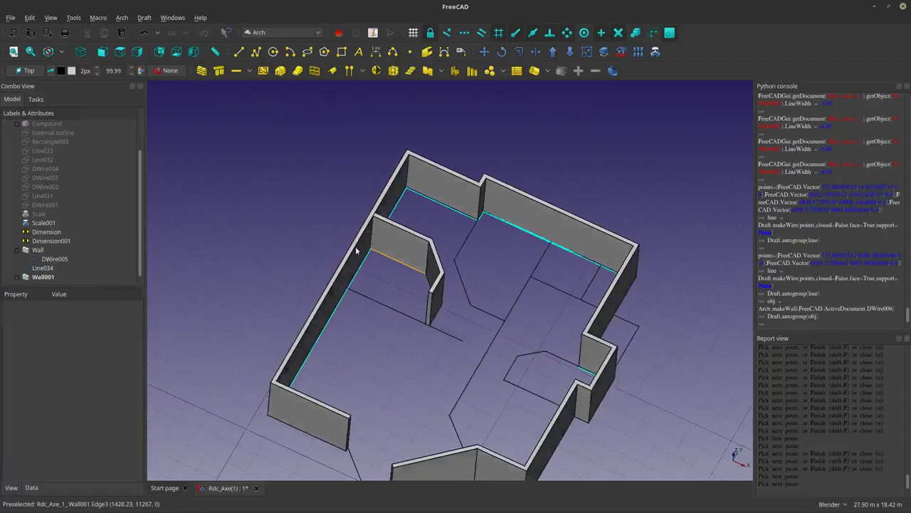
{"action": "scroll", "coordinate": [356, 249], "scroll_direction": "up", "scroll_amount": 2}
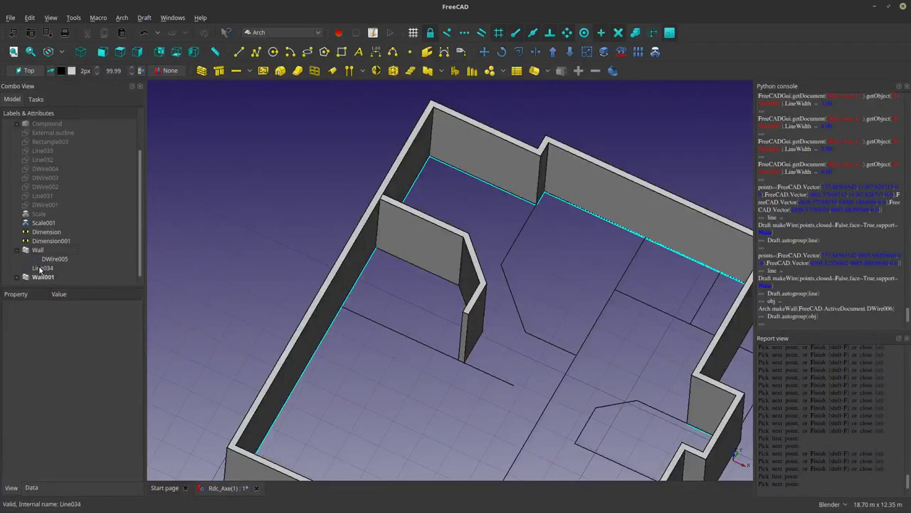
{"action": "left_click", "coordinate": [41, 268]}
{"action": "left_click", "coordinate": [202, 72]}
{"action": "mouse_move", "coordinate": [400, 210]}
{"action": "middle_mouse_down"}
{"action": "mouse_move", "coordinate": [453, 332]}
{"action": "mouse_move", "coordinate": [631, 366]}
{"action": "mouse_move", "coordinate": [504, 386]}
{"action": "middle_mouse_up"}
{"action": "scroll", "coordinate": [374, 382], "scroll_direction": "up", "scroll_amount": 2}
{"action": "scroll", "coordinate": [447, 351], "scroll_direction": "up", "scroll_amount": 2}
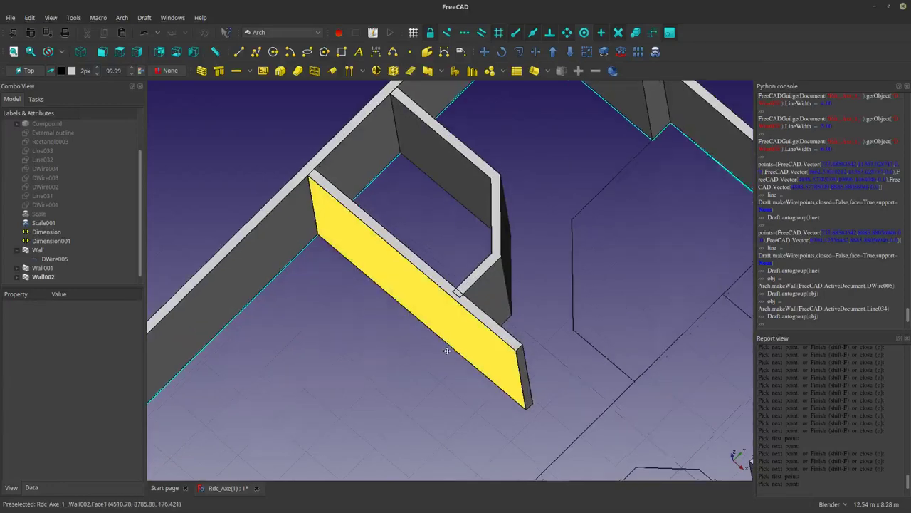
{"action": "middle_click_drag", "start_coordinate": [447, 350], "coordinate": [368, 318]}
{"action": "left_click", "coordinate": [358, 271]}
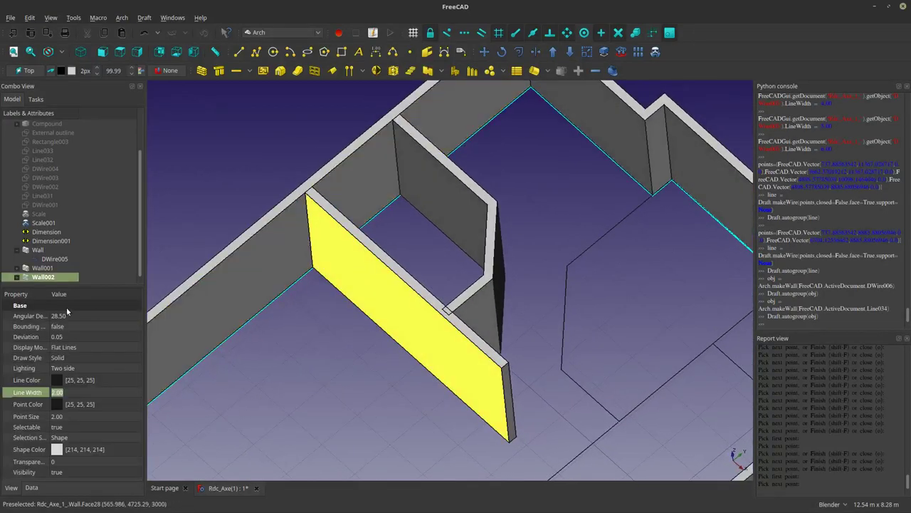
{"action": "left_click", "coordinate": [44, 269]}
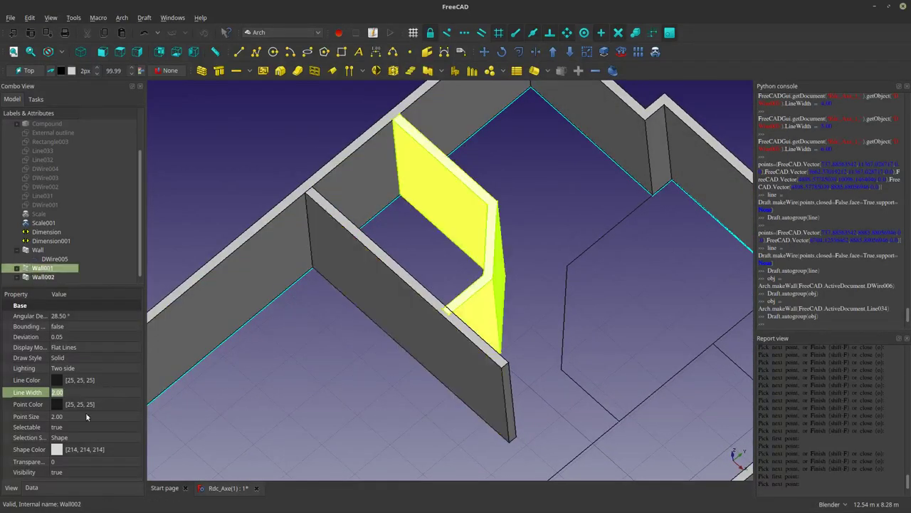
Set the outer Wall's Width to 0.4 m in its Data properties.
{"action": "left_click", "coordinate": [30, 487]}
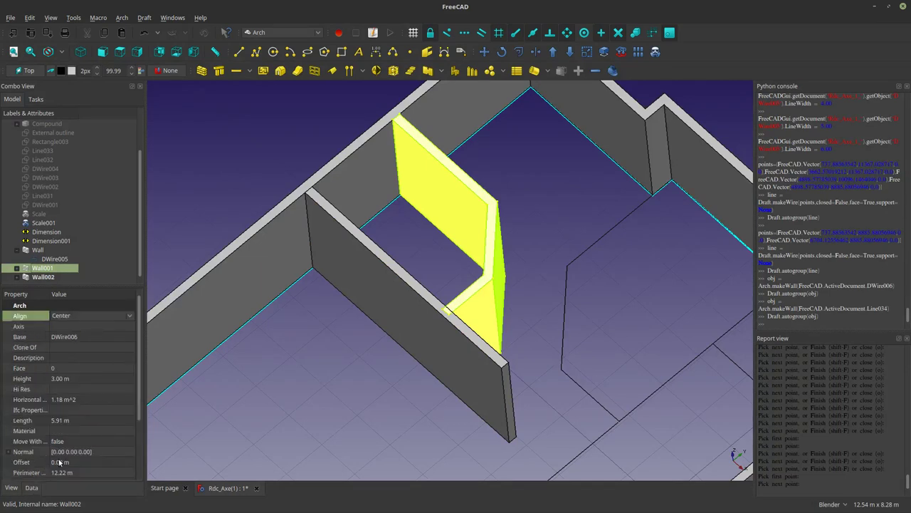
{"action": "scroll", "coordinate": [141, 427], "scroll_direction": "down", "scroll_amount": 3}
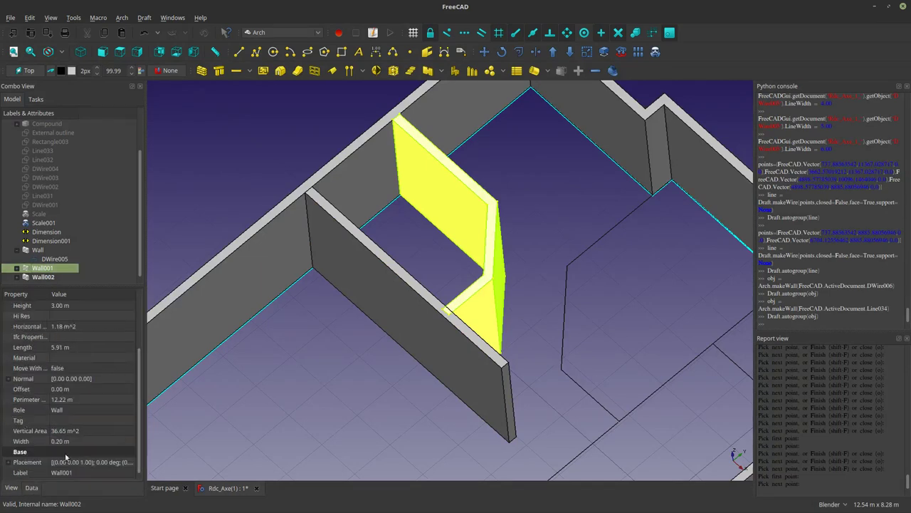
{"action": "left_click", "coordinate": [230, 343]}
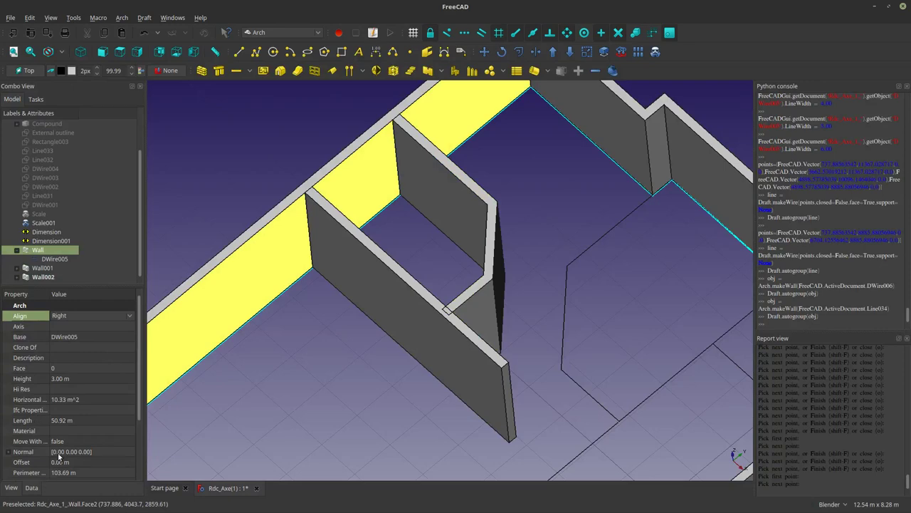
{"action": "scroll", "coordinate": [106, 438], "scroll_direction": "down", "scroll_amount": 3}
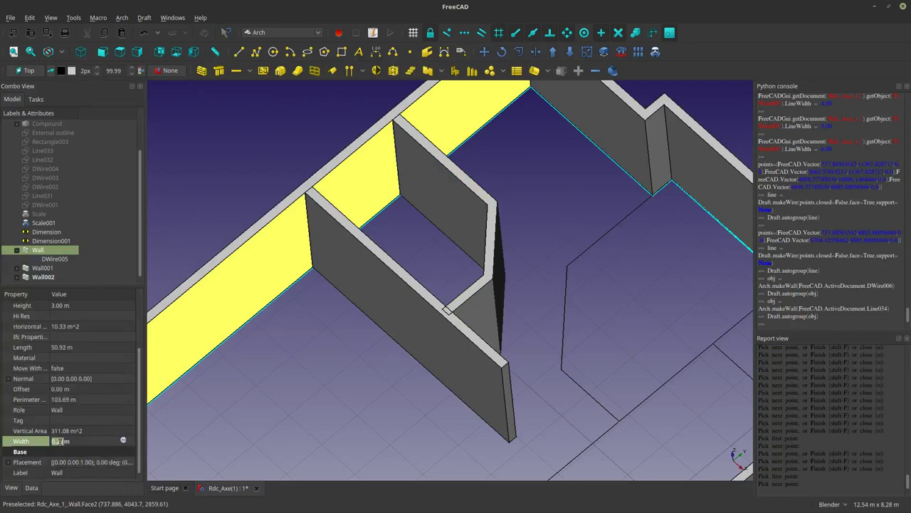
{"action": "type", "text": "0.4"}
{"action": "key", "text": "Return"}
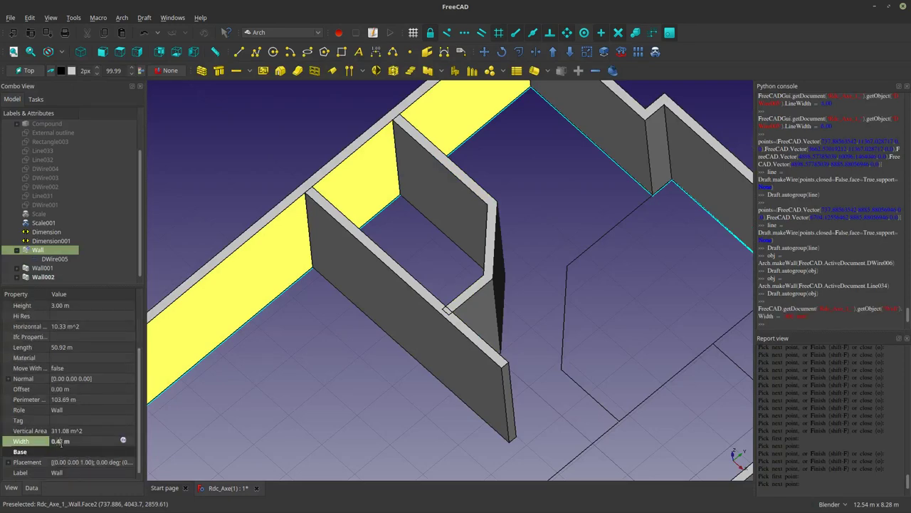
{"action": "scroll", "coordinate": [427, 334], "scroll_direction": "down", "scroll_amount": 2}
Select partition walls Wall001 and Wall002 together.
{"action": "left_click", "coordinate": [417, 287]}
{"action": "scroll", "coordinate": [409, 292], "scroll_direction": "up", "scroll_amount": 2}
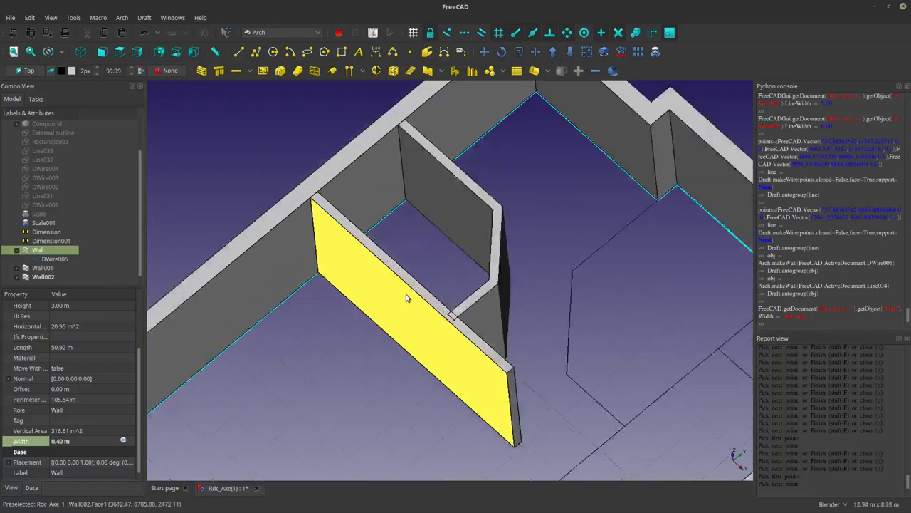
{"action": "mouse_move", "coordinate": [369, 321]}
{"action": "middle_mouse_down"}
{"action": "mouse_move", "coordinate": [532, 378]}
{"action": "mouse_move", "coordinate": [536, 342]}
{"action": "middle_mouse_up"}
{"action": "scroll", "coordinate": [428, 342], "scroll_direction": "down", "scroll_amount": 3}
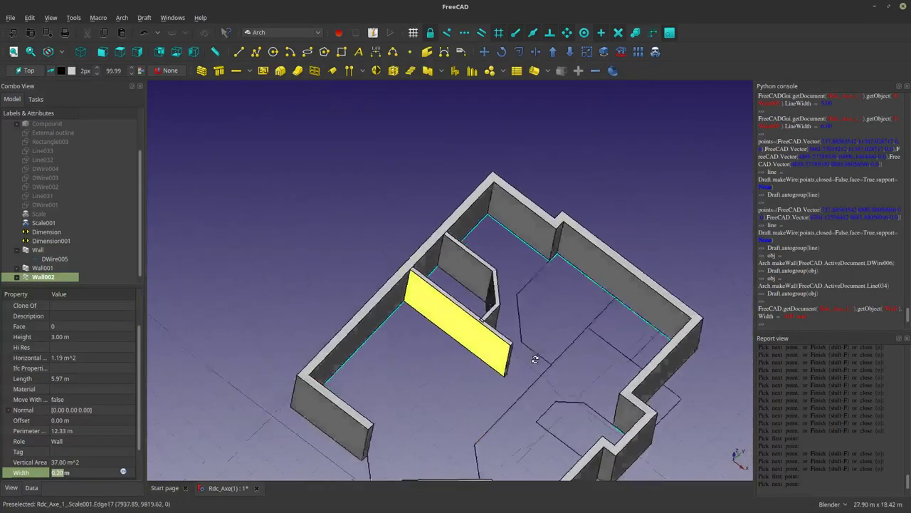
{"action": "scroll", "coordinate": [536, 336], "scroll_direction": "up", "scroll_amount": 2}
{"action": "scroll", "coordinate": [535, 337], "scroll_direction": "up", "scroll_amount": 2}
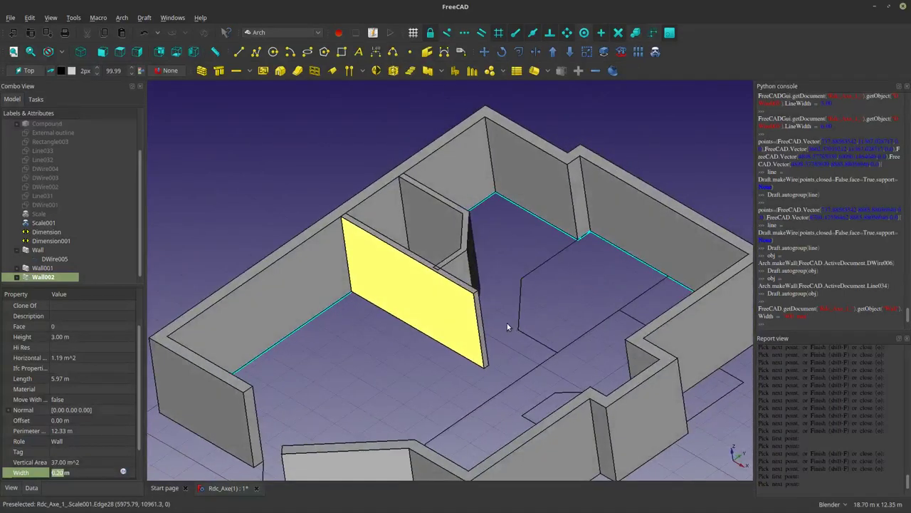
{"action": "scroll", "coordinate": [508, 327], "scroll_direction": "down", "scroll_amount": 2}
{"action": "mouse_move", "coordinate": [508, 327]}
{"action": "middle_mouse_down"}
{"action": "mouse_move", "coordinate": [517, 358]}
{"action": "mouse_move", "coordinate": [492, 354]}
{"action": "mouse_move", "coordinate": [455, 308]}
{"action": "middle_mouse_up"}
{"action": "scroll", "coordinate": [519, 342], "scroll_direction": "up", "scroll_amount": 2}
{"action": "left_click", "coordinate": [445, 286]}
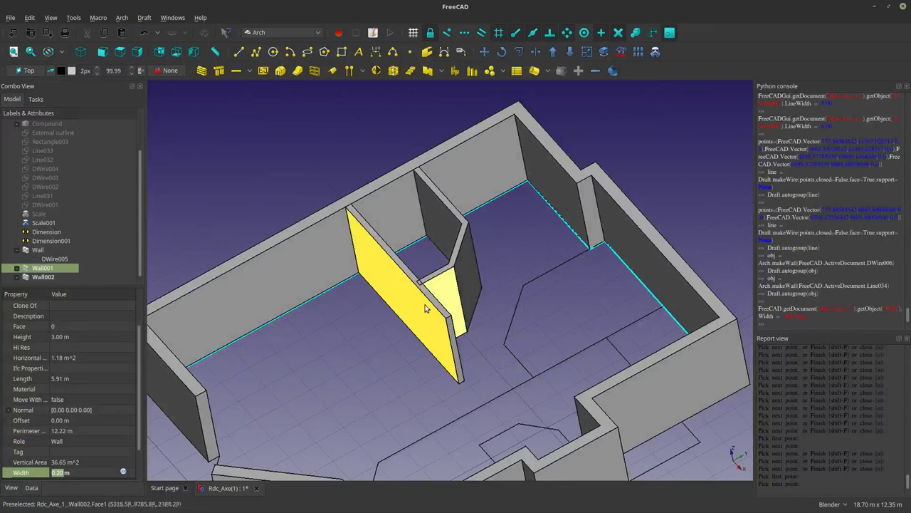
{"action": "left_click", "coordinate": [422, 308], "text": "ctrl"}
Merge Wall002 into Wall001 with Arch Add, then select Wall002 with the main Wall.
{"action": "left_click", "coordinate": [552, 53]}
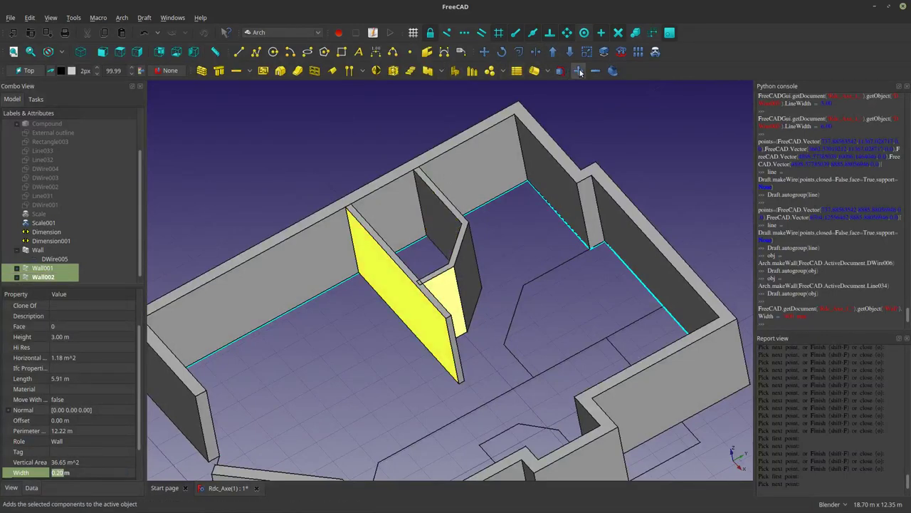
{"action": "mouse_move", "coordinate": [478, 355]}
{"action": "middle_mouse_down"}
{"action": "mouse_move", "coordinate": [431, 375]}
{"action": "mouse_move", "coordinate": [498, 382]}
{"action": "mouse_move", "coordinate": [476, 371]}
{"action": "mouse_move", "coordinate": [408, 388]}
{"action": "mouse_move", "coordinate": [407, 423]}
{"action": "mouse_move", "coordinate": [349, 327]}
{"action": "middle_mouse_up"}
{"action": "scroll", "coordinate": [349, 328], "scroll_direction": "up", "scroll_amount": 3}
{"action": "middle_click_drag", "start_coordinate": [631, 373], "coordinate": [392, 302]}
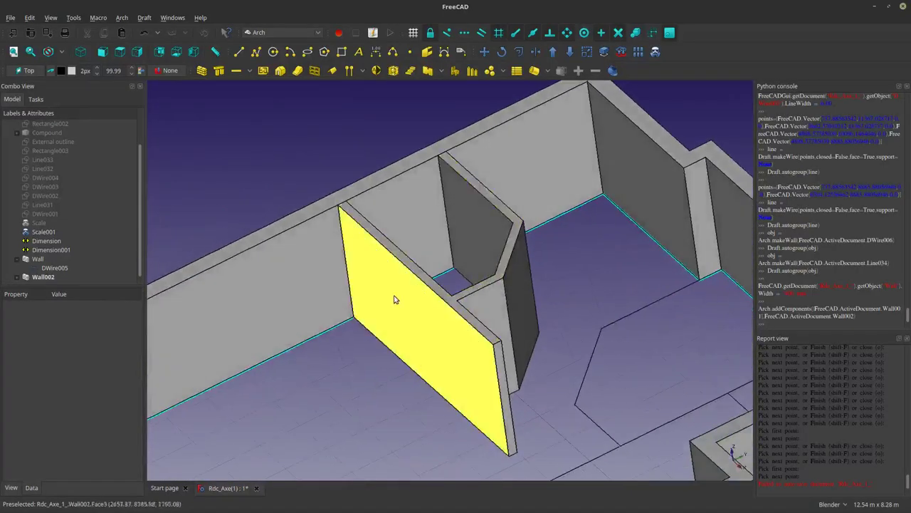
{"action": "left_click", "coordinate": [416, 277]}
{"action": "left_click", "coordinate": [321, 289], "text": "ctrl"}
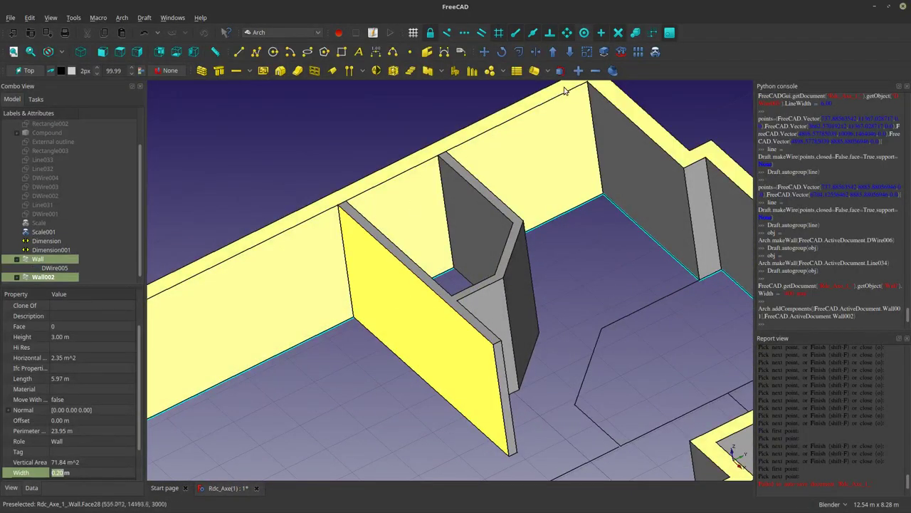
{"action": "mouse_move", "coordinate": [582, 256]}
{"action": "middle_mouse_down"}
{"action": "mouse_move", "coordinate": [545, 317]}
{"action": "mouse_move", "coordinate": [434, 433]}
{"action": "mouse_move", "coordinate": [441, 370]}
{"action": "middle_mouse_up"}
{"action": "scroll", "coordinate": [420, 335], "scroll_direction": "down", "scroll_amount": 3}
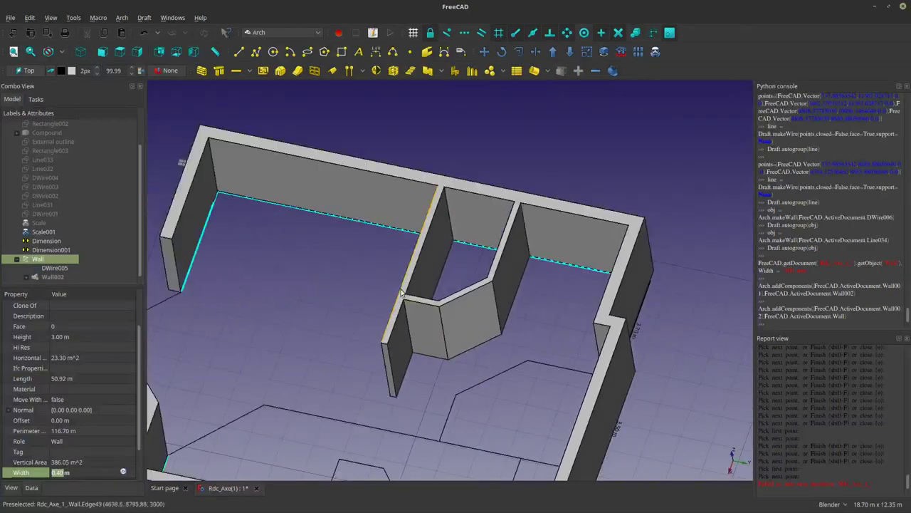
Put the working plane on the partition face and start a Fixed 1.00 × 2.1 m window.
{"action": "left_click", "coordinate": [23, 72]}
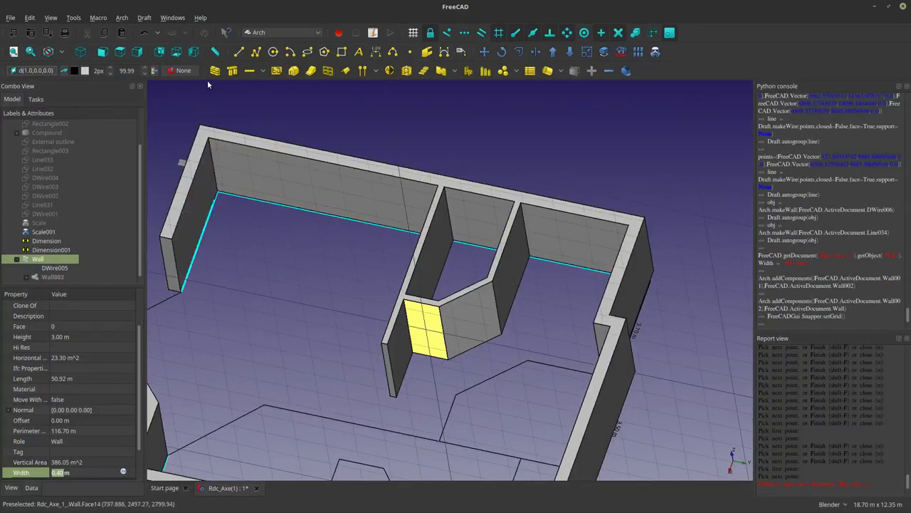
{"action": "left_click", "coordinate": [329, 71]}
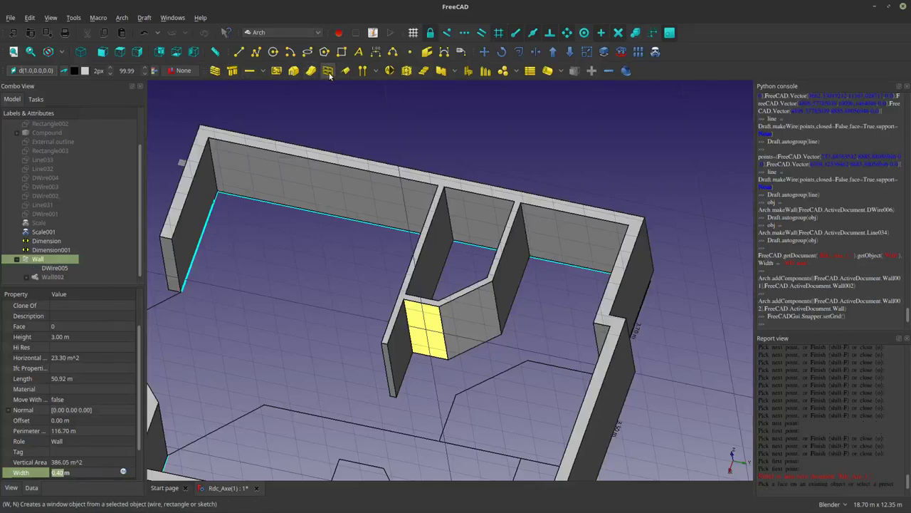
{"action": "scroll", "coordinate": [434, 337], "scroll_direction": "up", "scroll_amount": 5}
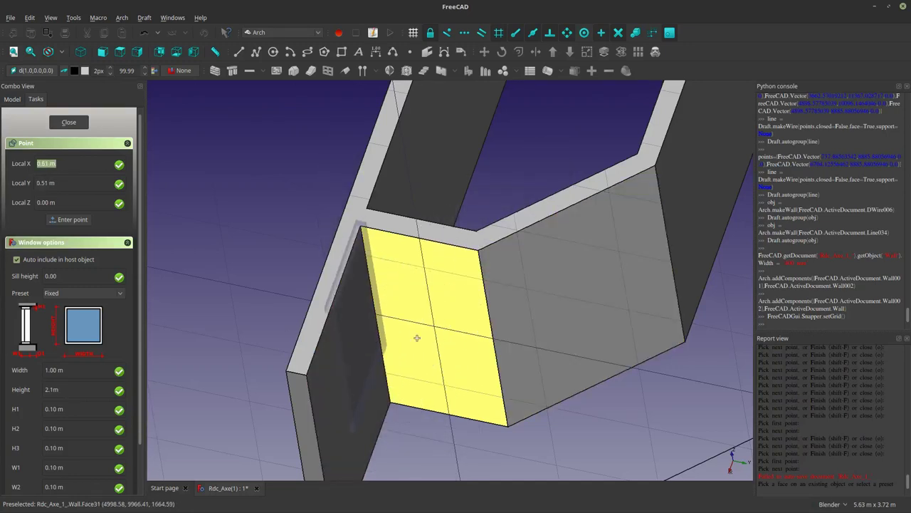
Place the window in the partition wall, inspect Sketch001, and make it visible.
{"action": "left_click", "coordinate": [470, 327]}
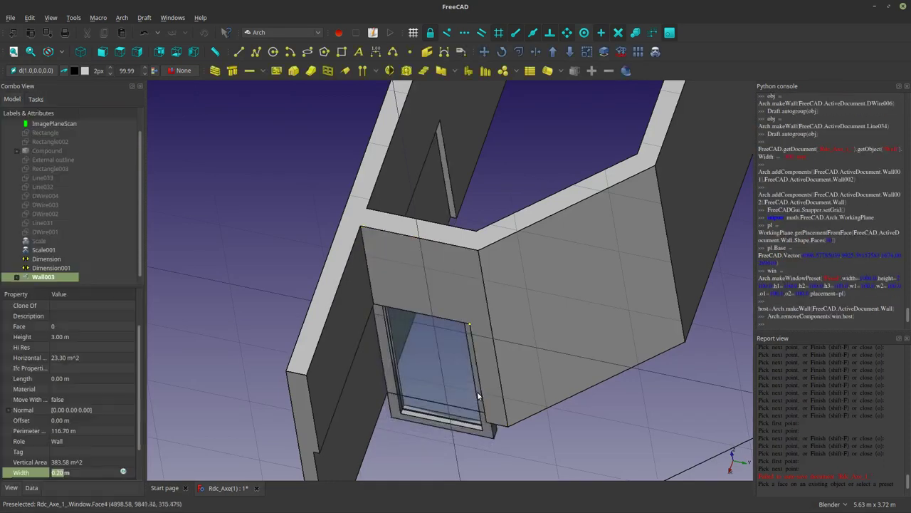
{"action": "mouse_move", "coordinate": [469, 327]}
{"action": "middle_mouse_down"}
{"action": "mouse_move", "coordinate": [305, 421]}
{"action": "mouse_move", "coordinate": [469, 372]}
{"action": "middle_mouse_up"}
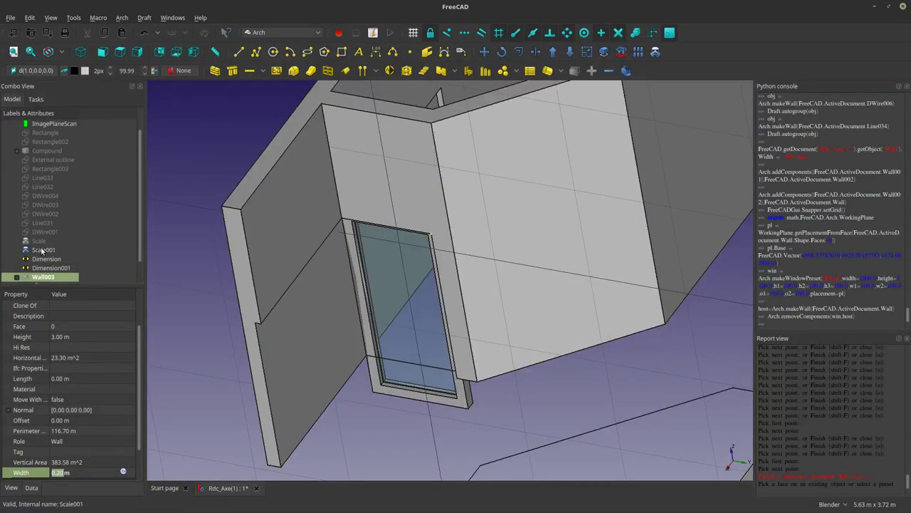
{"action": "left_click", "coordinate": [42, 277]}
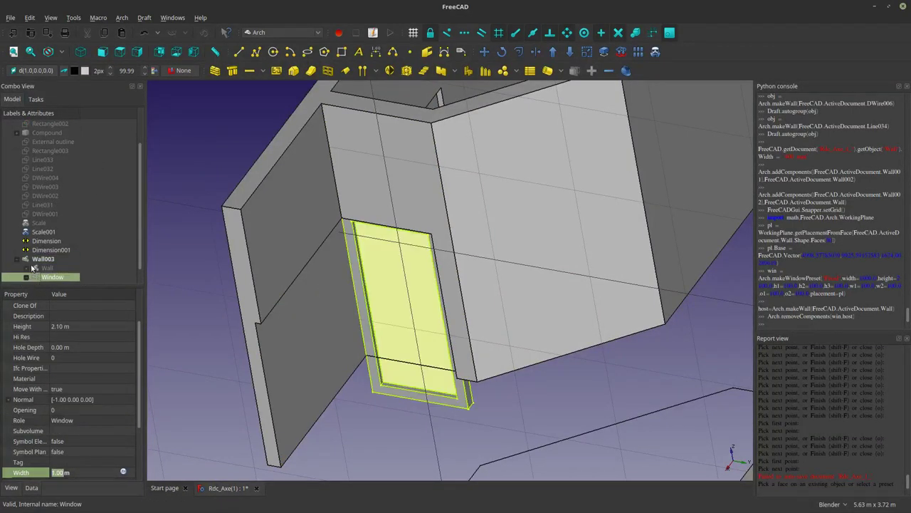
{"action": "double_click", "coordinate": [53, 272]}
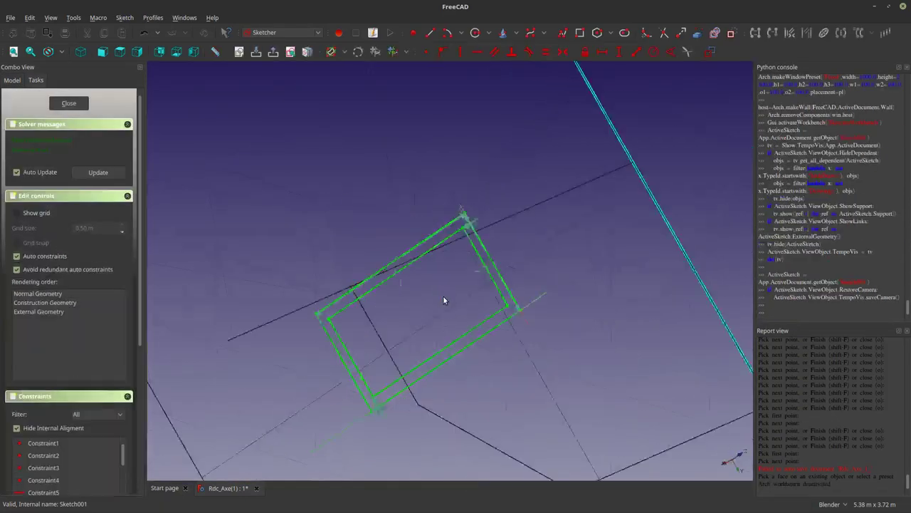
{"action": "left_click", "coordinate": [80, 104]}
{"action": "left_click", "coordinate": [54, 277]}
{"action": "key", "text": "space"}
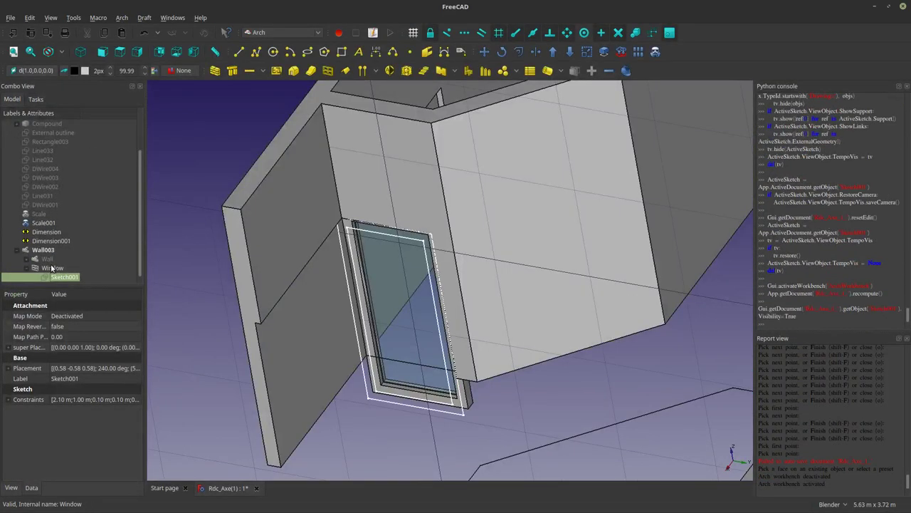
{"action": "middle_click_drag", "start_coordinate": [413, 314], "coordinate": [491, 347]}
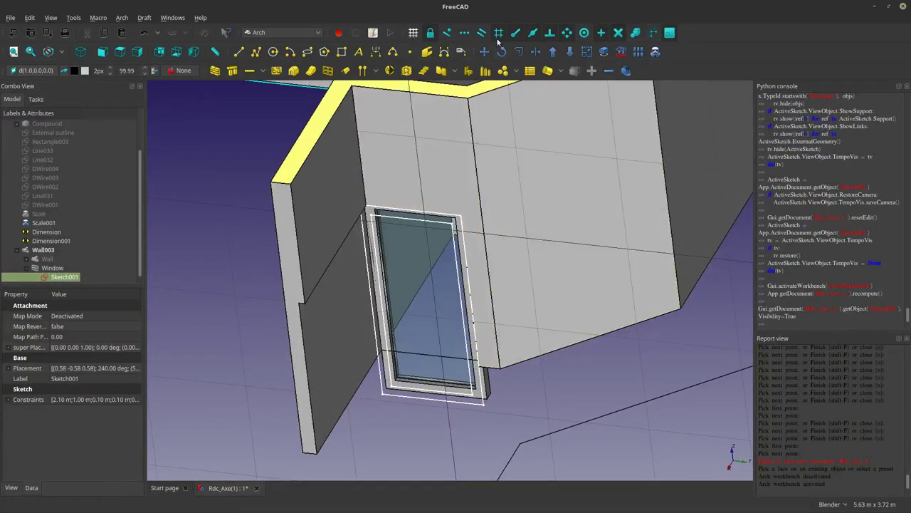
Undo the accidental Draft Move copy by deleting the duplicate Sketch002.
{"action": "left_click", "coordinate": [485, 52]}
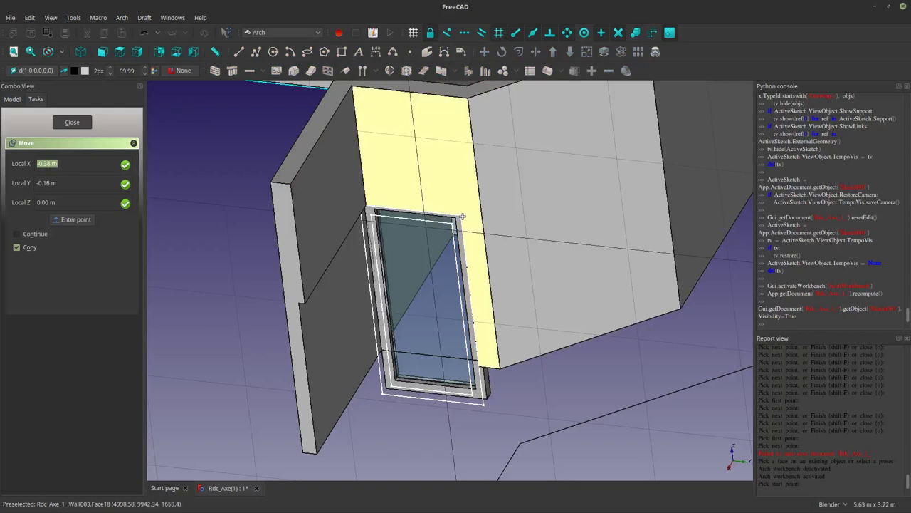
{"action": "left_click", "coordinate": [462, 216]}
{"action": "left_click", "coordinate": [466, 211]}
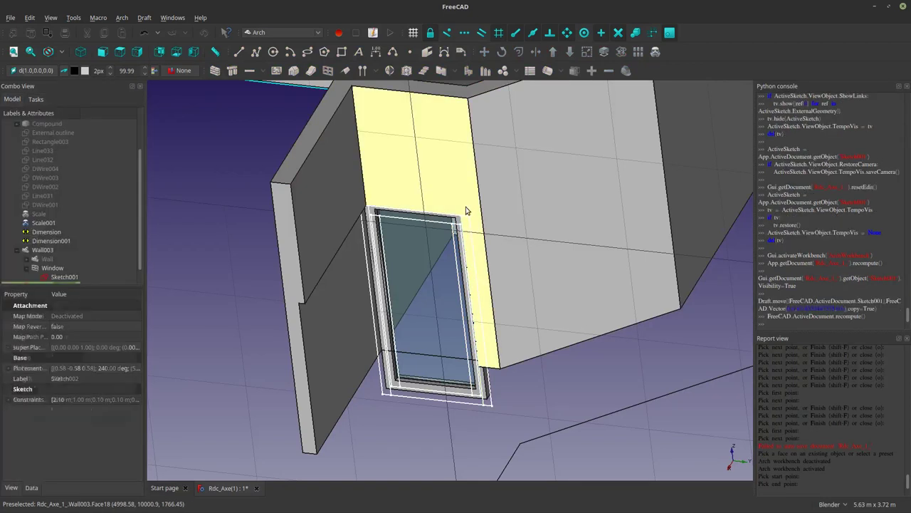
{"action": "left_click", "coordinate": [462, 202]}
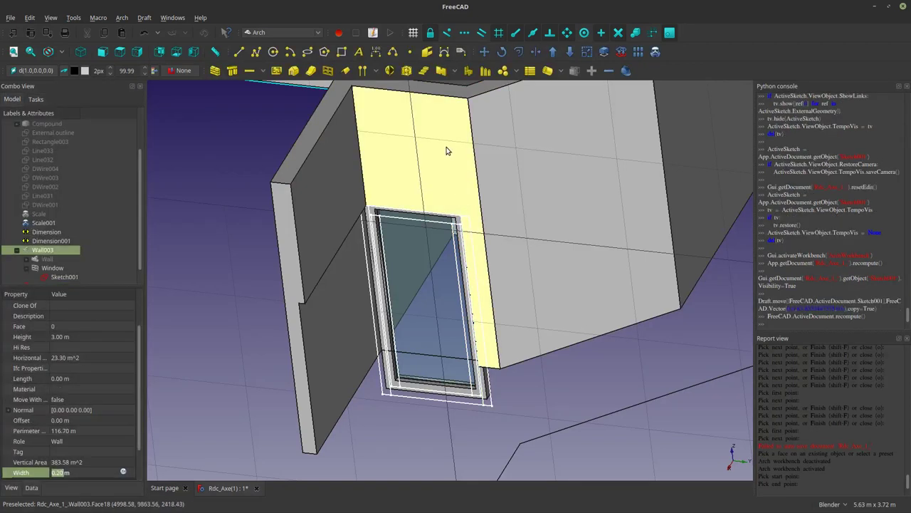
{"action": "scroll", "coordinate": [63, 278], "scroll_direction": "down", "scroll_amount": 1}
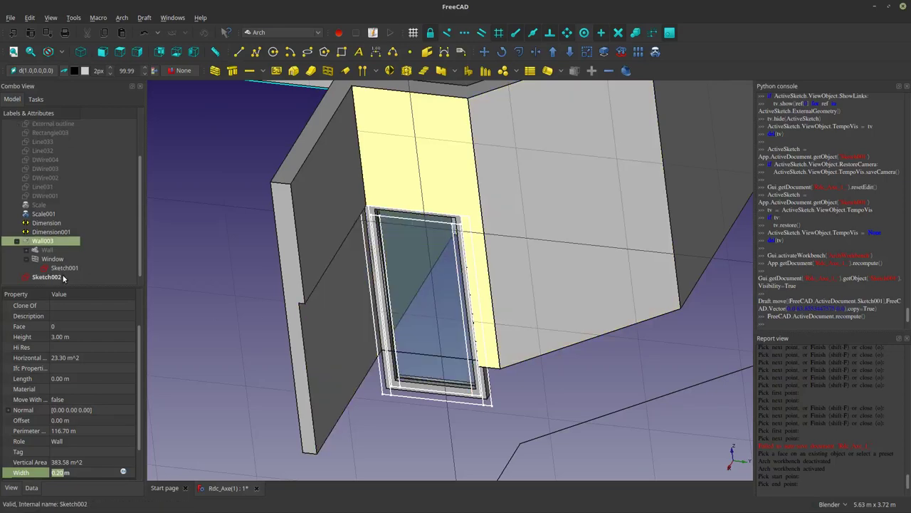
{"action": "left_click", "coordinate": [46, 277]}
{"action": "key", "text": "Delete"}
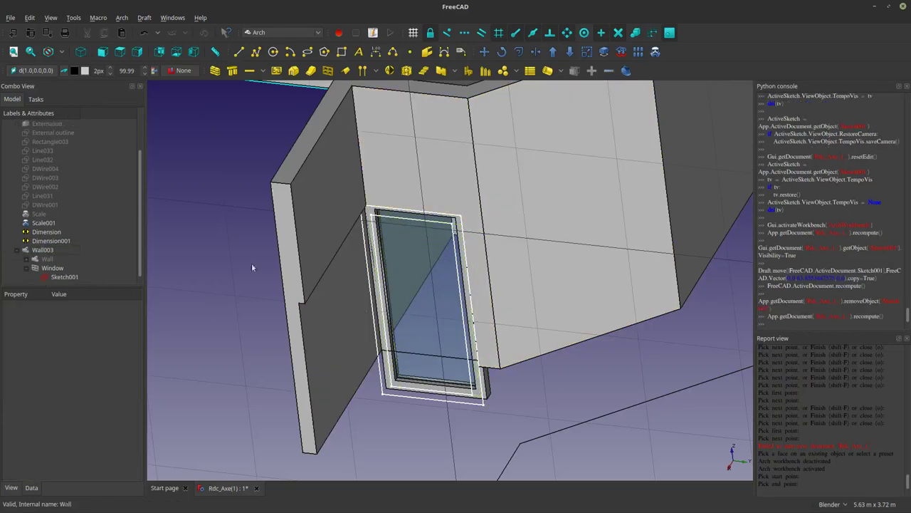
Move Sketch001 by -96.17 mm in X along the wall.
{"action": "left_click", "coordinate": [389, 392]}
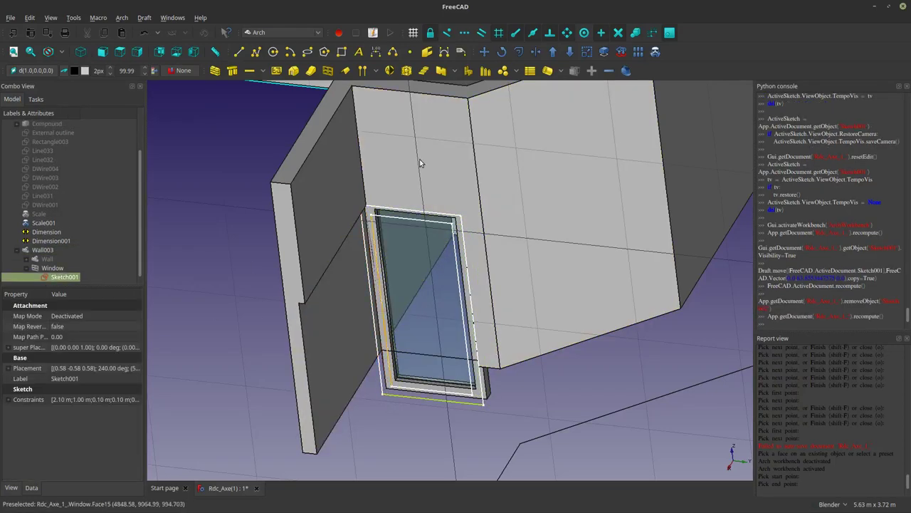
{"action": "left_click", "coordinate": [484, 52]}
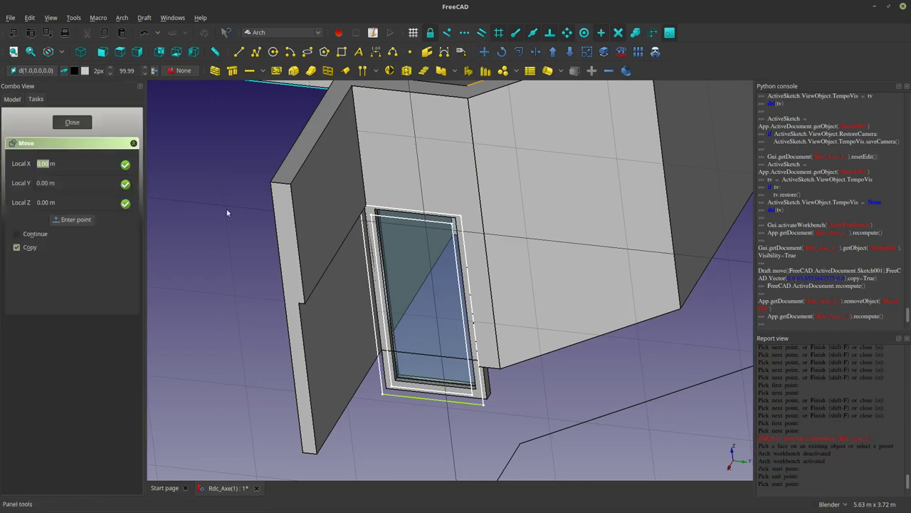
{"action": "left_click", "coordinate": [461, 215]}
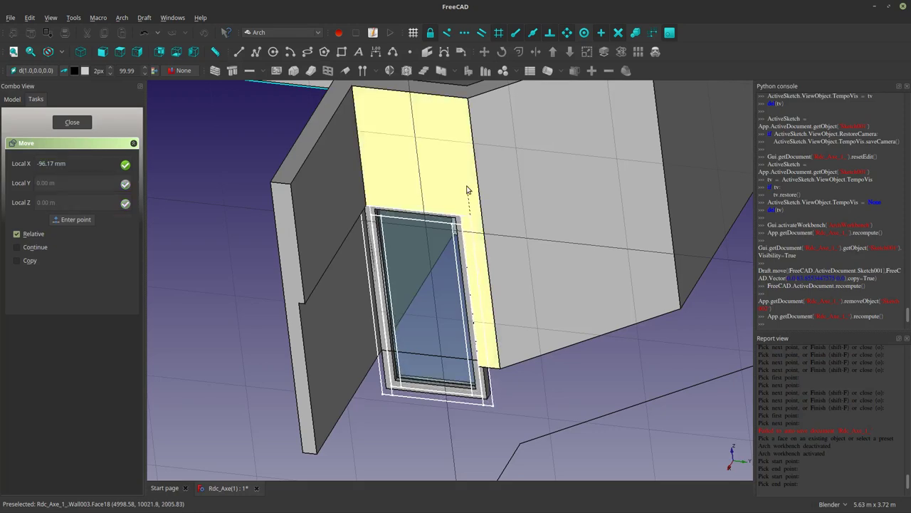
{"action": "left_click", "coordinate": [466, 185]}
{"action": "mouse_move", "coordinate": [466, 186]}
{"action": "middle_mouse_down"}
{"action": "mouse_move", "coordinate": [506, 195]}
{"action": "mouse_move", "coordinate": [418, 311]}
{"action": "mouse_move", "coordinate": [486, 351]}
{"action": "middle_mouse_up"}
{"action": "scroll", "coordinate": [487, 351], "scroll_direction": "up", "scroll_amount": 5}
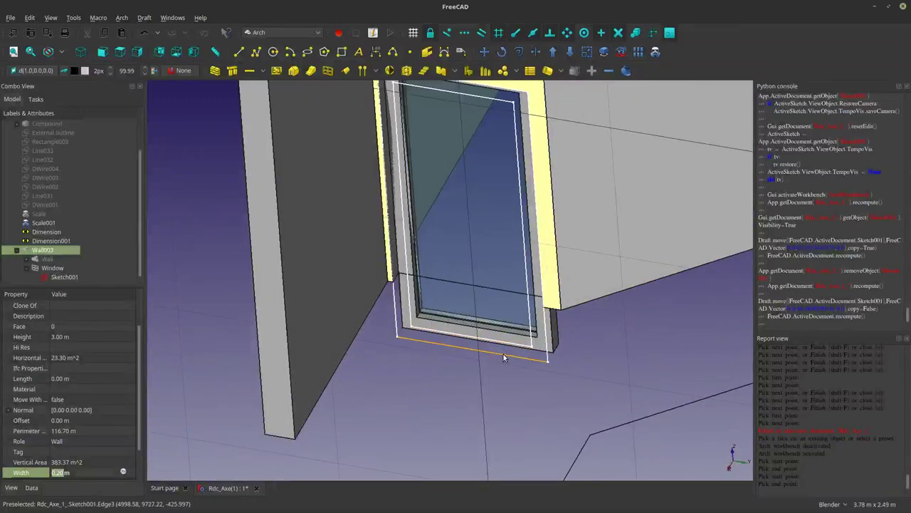
Move Sketch001 by -0.43 m in Y to its final spot near the corner.
{"action": "left_click", "coordinate": [504, 354]}
{"action": "key", "text": "m"}
{"action": "key", "text": "v"}
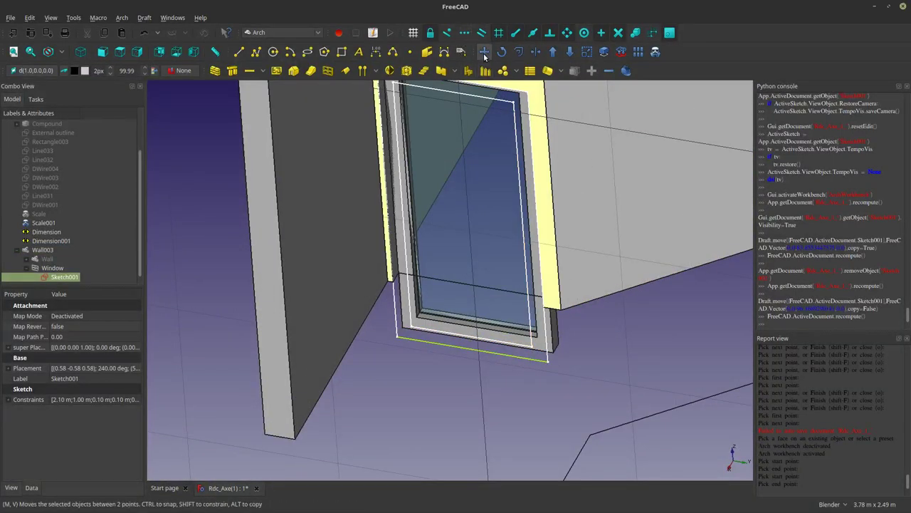
{"action": "left_click", "coordinate": [548, 360]}
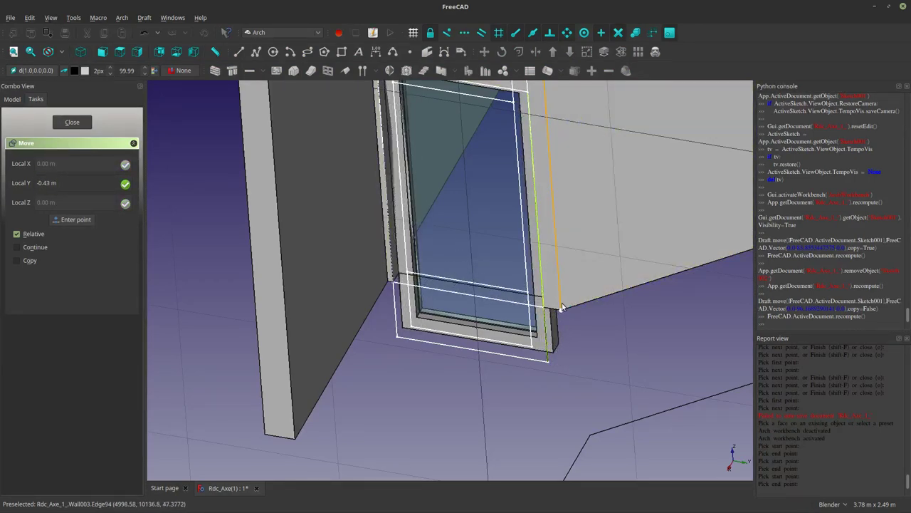
{"action": "left_click", "coordinate": [562, 308]}
{"action": "scroll", "coordinate": [549, 328], "scroll_direction": "down", "scroll_amount": 5}
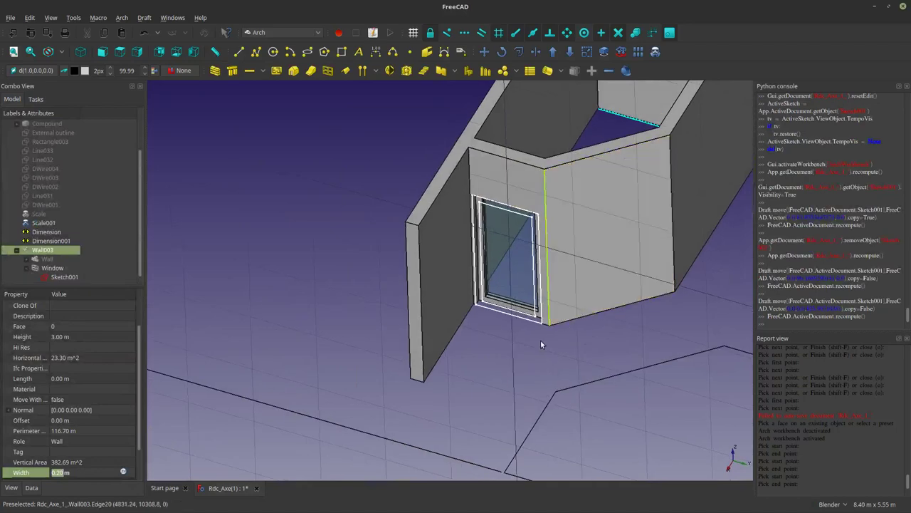
With the whole building in view, set the Draft working plane to Top (XY).
{"action": "left_click", "coordinate": [46, 249], "text": "ctrl"}
{"action": "left_click", "coordinate": [27, 268]}
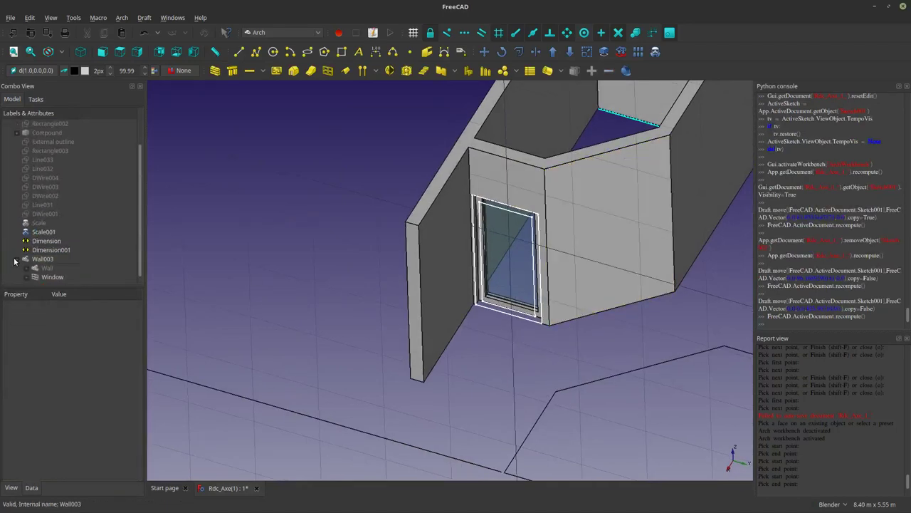
{"action": "left_click_drag", "start_coordinate": [46, 259], "coordinate": [42, 276]}
{"action": "scroll", "coordinate": [595, 319], "scroll_direction": "down", "scroll_amount": 3}
{"action": "left_click", "coordinate": [596, 340]}
{"action": "scroll", "coordinate": [588, 343], "scroll_direction": "down", "scroll_amount": 3}
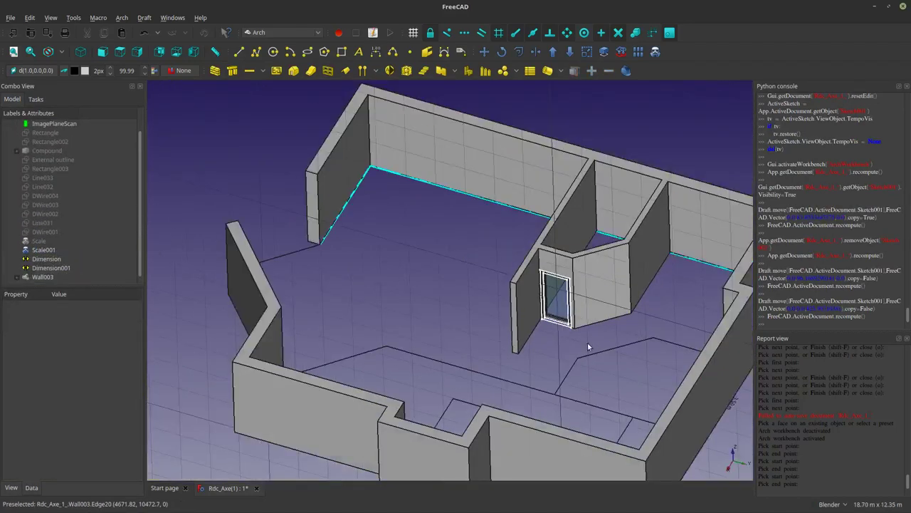
{"action": "scroll", "coordinate": [588, 343], "scroll_direction": "down", "scroll_amount": 3}
{"action": "mouse_move", "coordinate": [587, 342]}
{"action": "middle_mouse_down"}
{"action": "mouse_move", "coordinate": [491, 389]}
{"action": "mouse_move", "coordinate": [72, 85]}
{"action": "middle_mouse_up"}
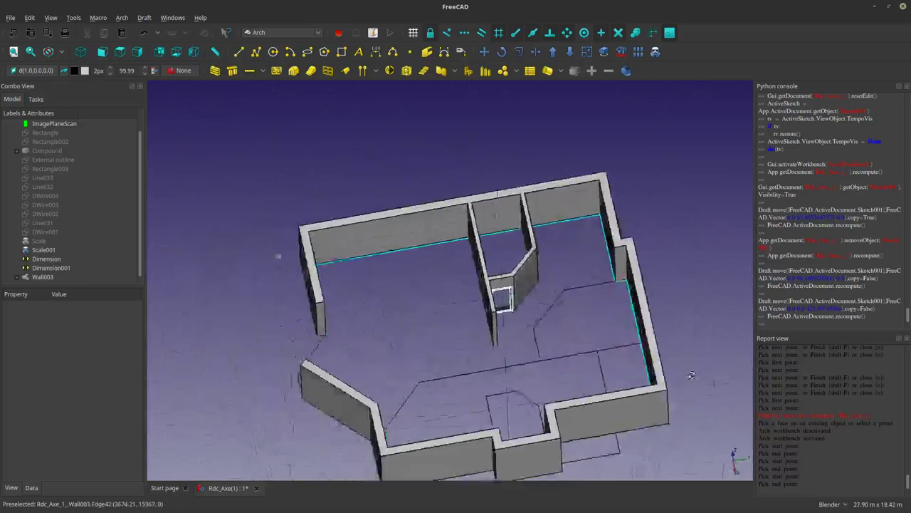
{"action": "left_click", "coordinate": [34, 74]}
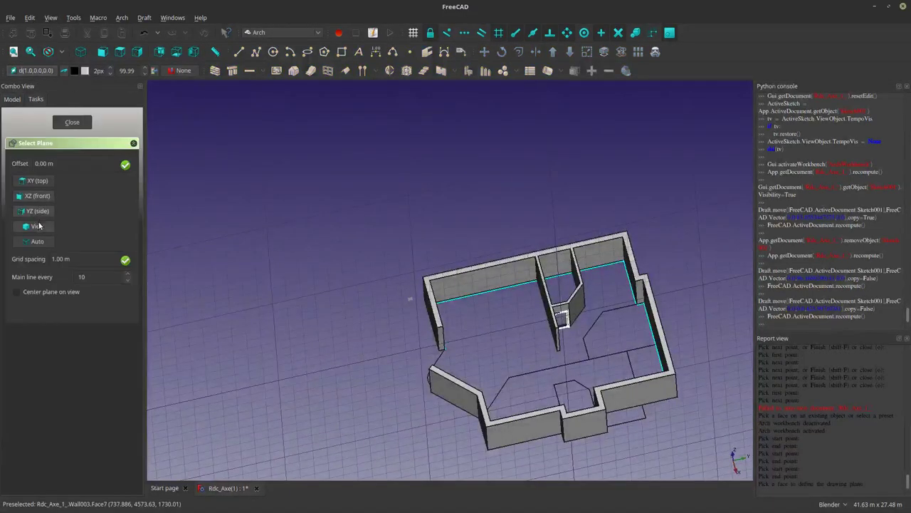
{"action": "left_click", "coordinate": [37, 181]}
Hide the window's outline sketch Sketch001 under the partition wall in the tree.
{"action": "mouse_move", "coordinate": [612, 356]}
{"action": "middle_mouse_down"}
{"action": "mouse_move", "coordinate": [572, 362]}
{"action": "mouse_move", "coordinate": [549, 383]}
{"action": "mouse_move", "coordinate": [460, 294]}
{"action": "middle_mouse_up"}
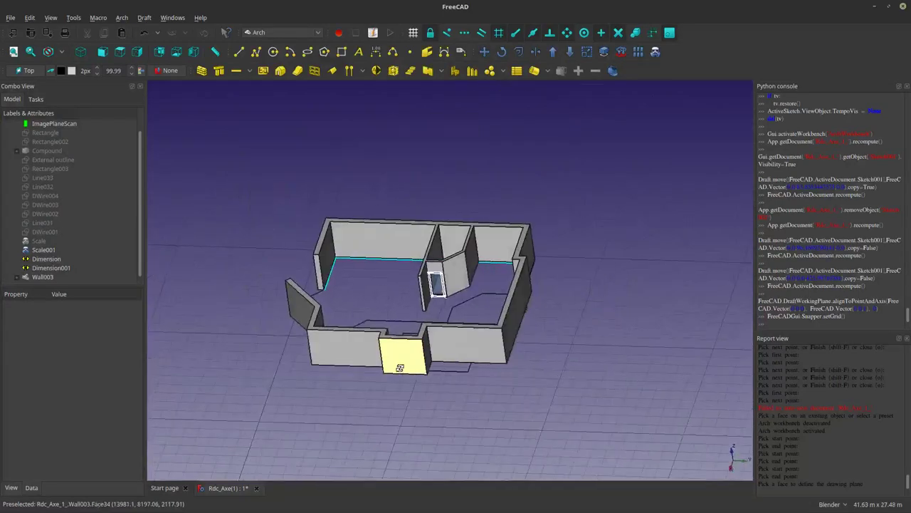
{"action": "left_click", "coordinate": [461, 294]}
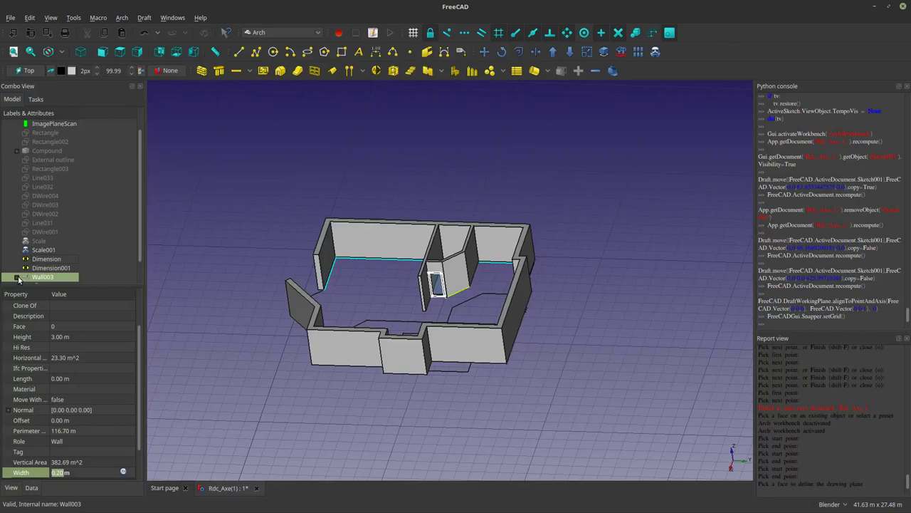
{"action": "left_click", "coordinate": [18, 277]}
{"action": "left_click", "coordinate": [51, 278]}
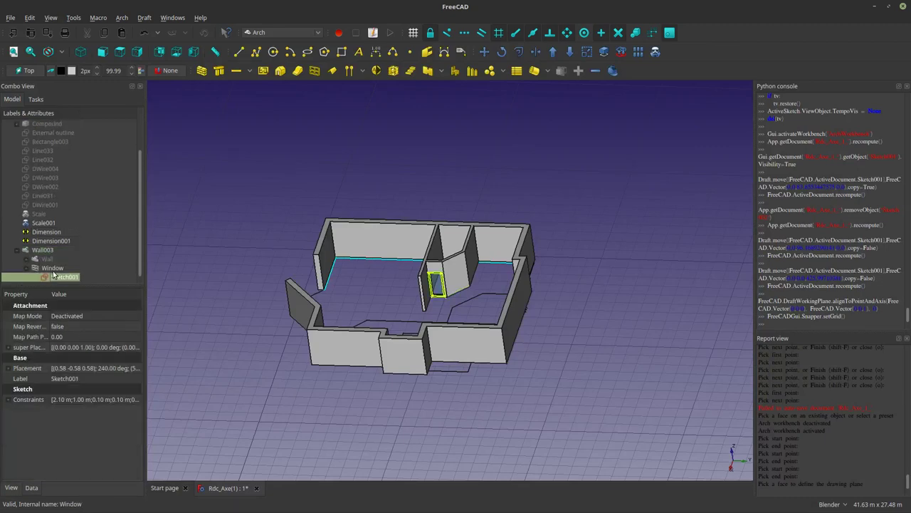
{"action": "key", "text": "space"}
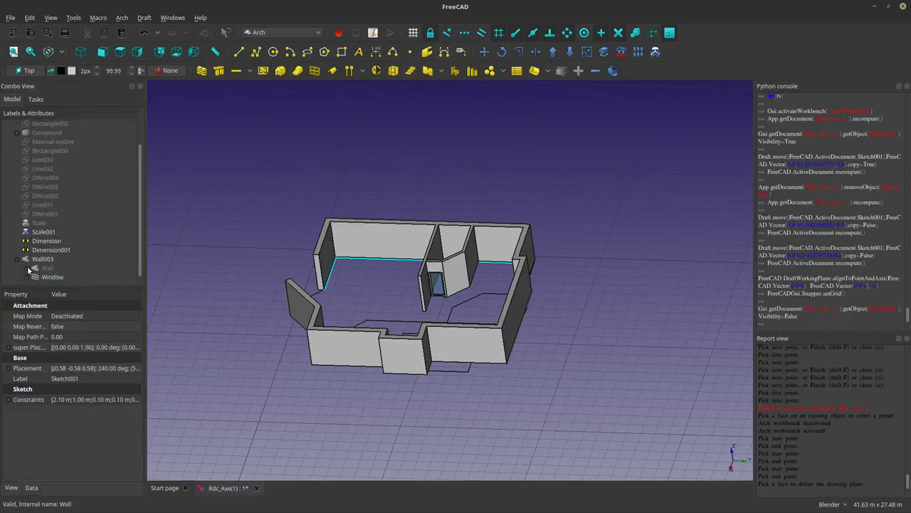
{"action": "scroll", "coordinate": [438, 285], "scroll_direction": "up", "scroll_amount": 10}
{"action": "scroll", "coordinate": [448, 395], "scroll_direction": "down", "scroll_amount": 3}
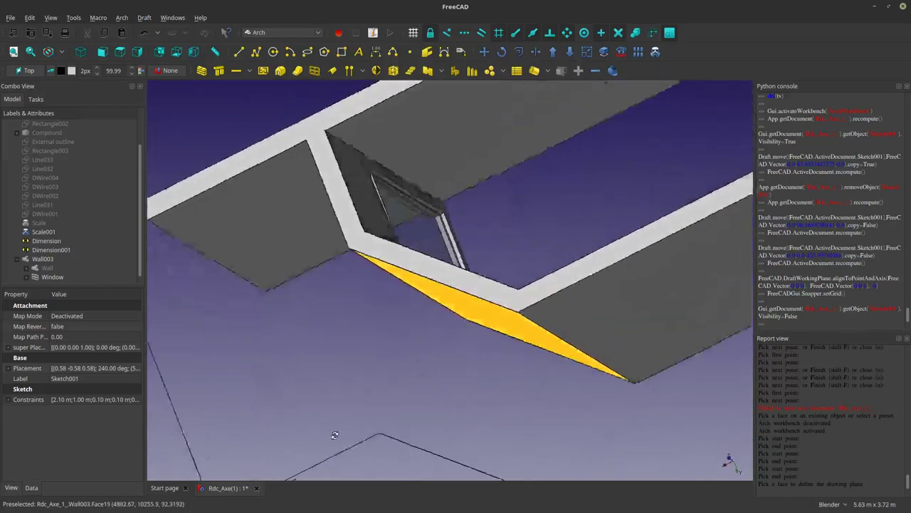
{"action": "scroll", "coordinate": [448, 391], "scroll_direction": "down", "scroll_amount": 3}
{"action": "scroll", "coordinate": [448, 386], "scroll_direction": "down", "scroll_amount": 3}
{"action": "scroll", "coordinate": [448, 382], "scroll_direction": "down", "scroll_amount": 3}
{"action": "scroll", "coordinate": [448, 380], "scroll_direction": "down", "scroll_amount": 3}
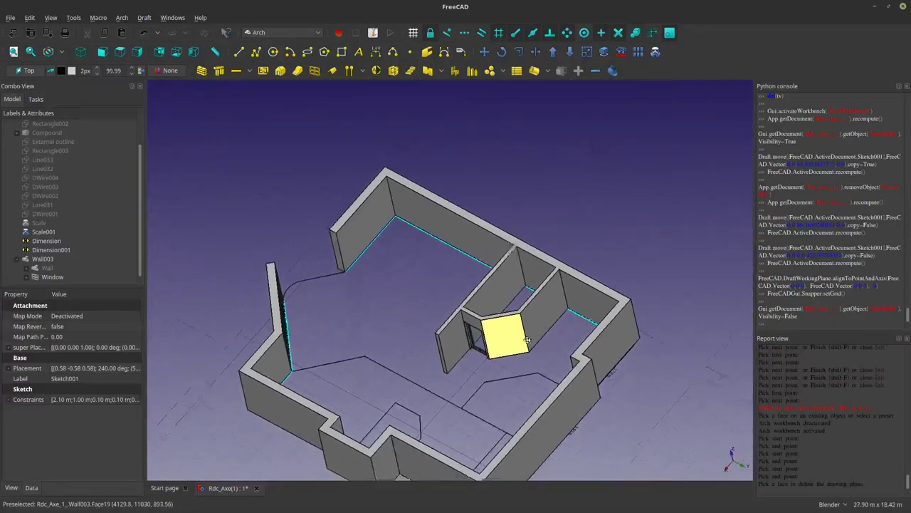